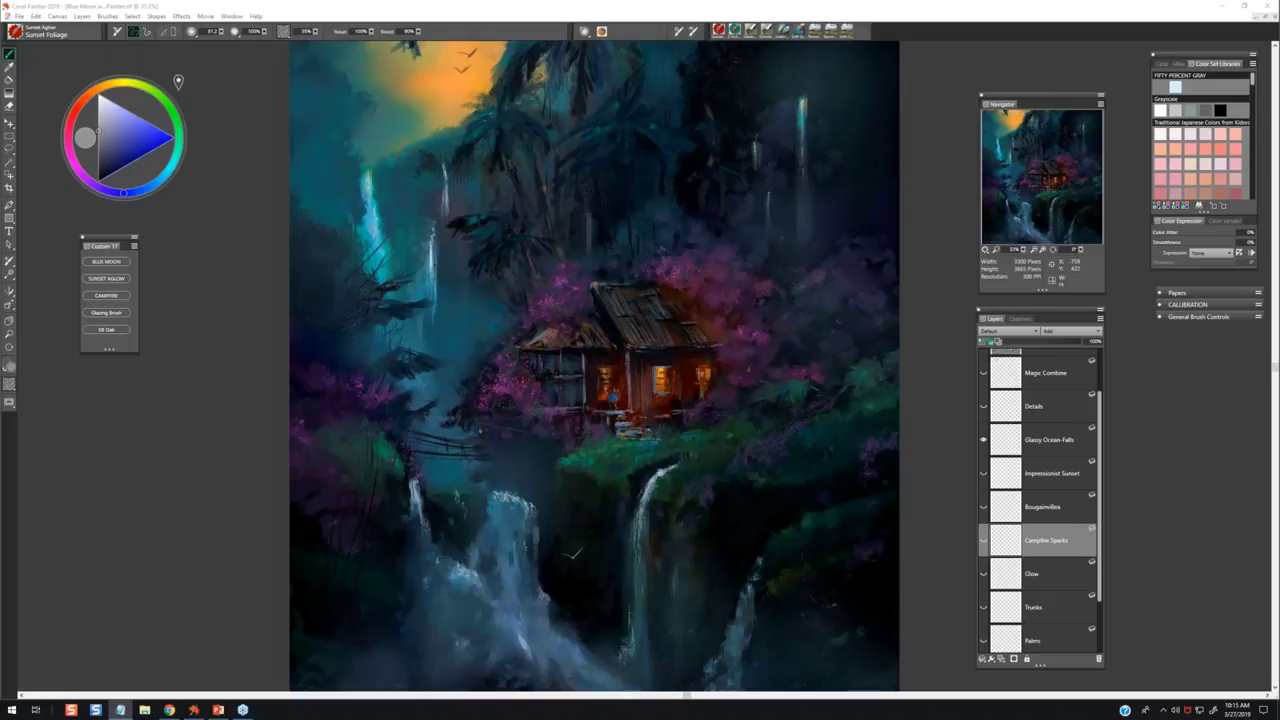
Look through the Gradient tool's gradient libraries and its Express Paint effects.
key(ctrl+minus)
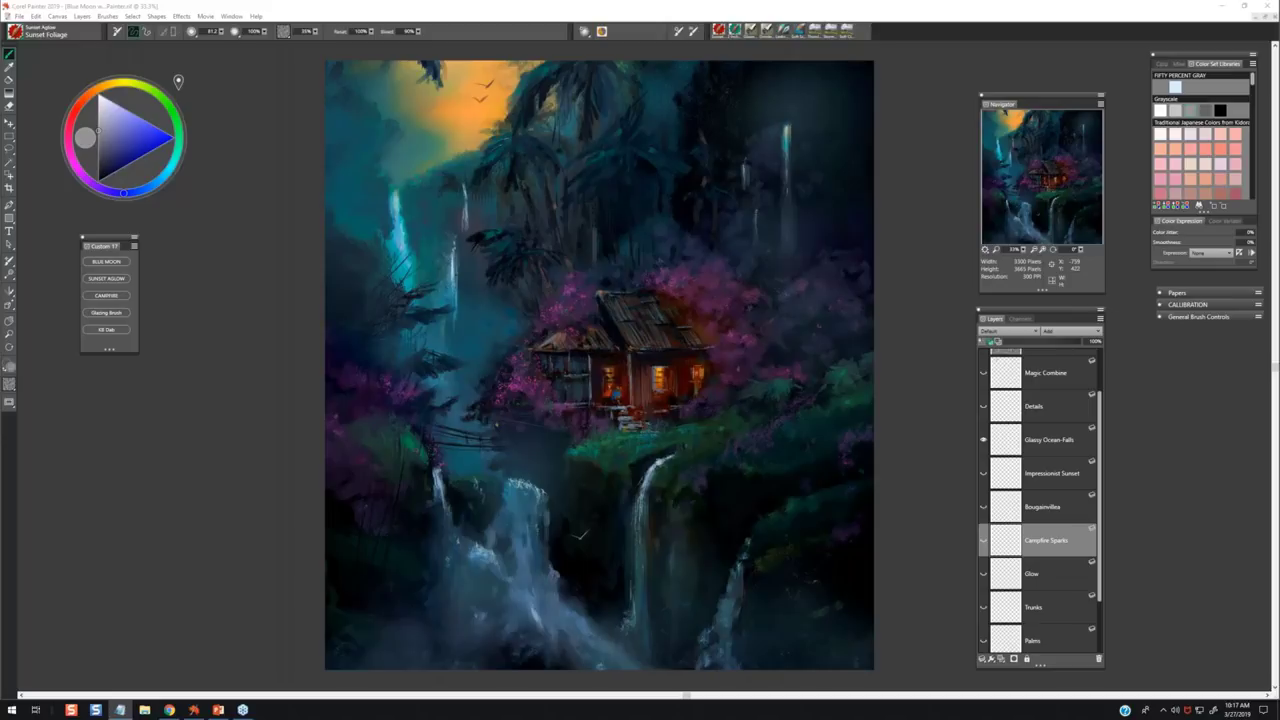
click(9, 94)
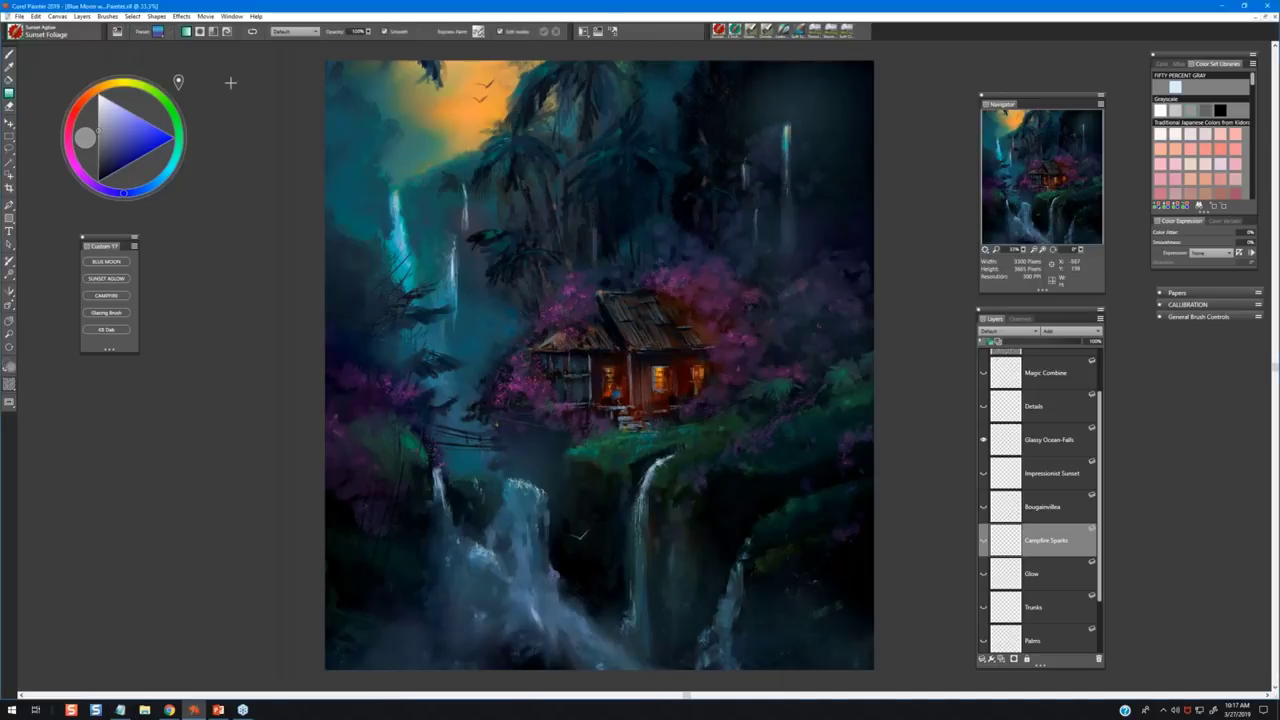
click(158, 31)
scroll(216, 80, down, 3)
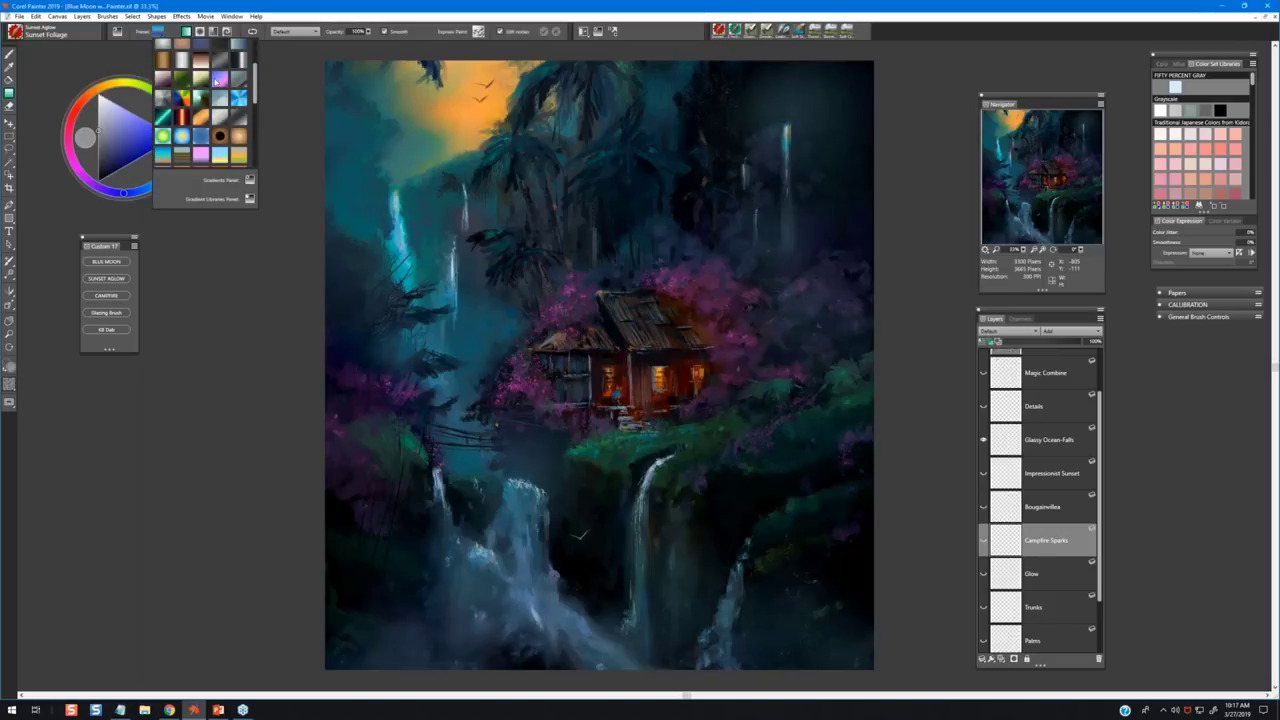
scroll(216, 83, down, 3)
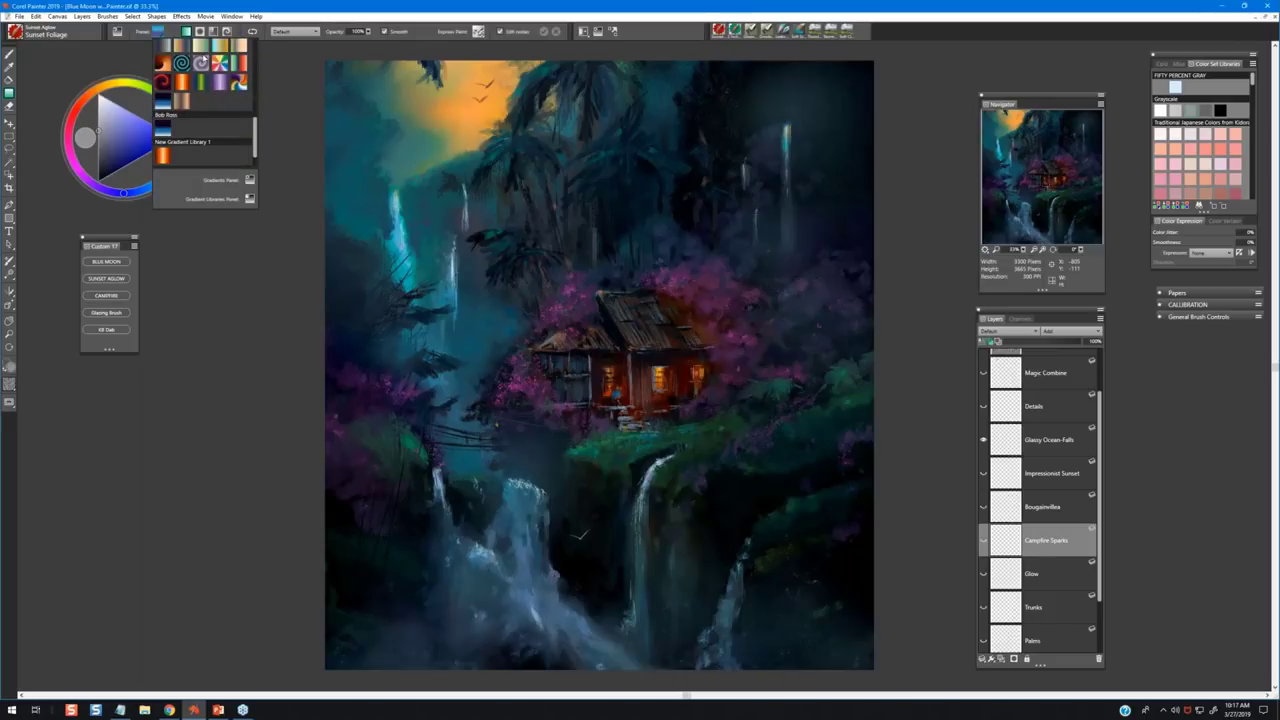
scroll(201, 62, up, 5)
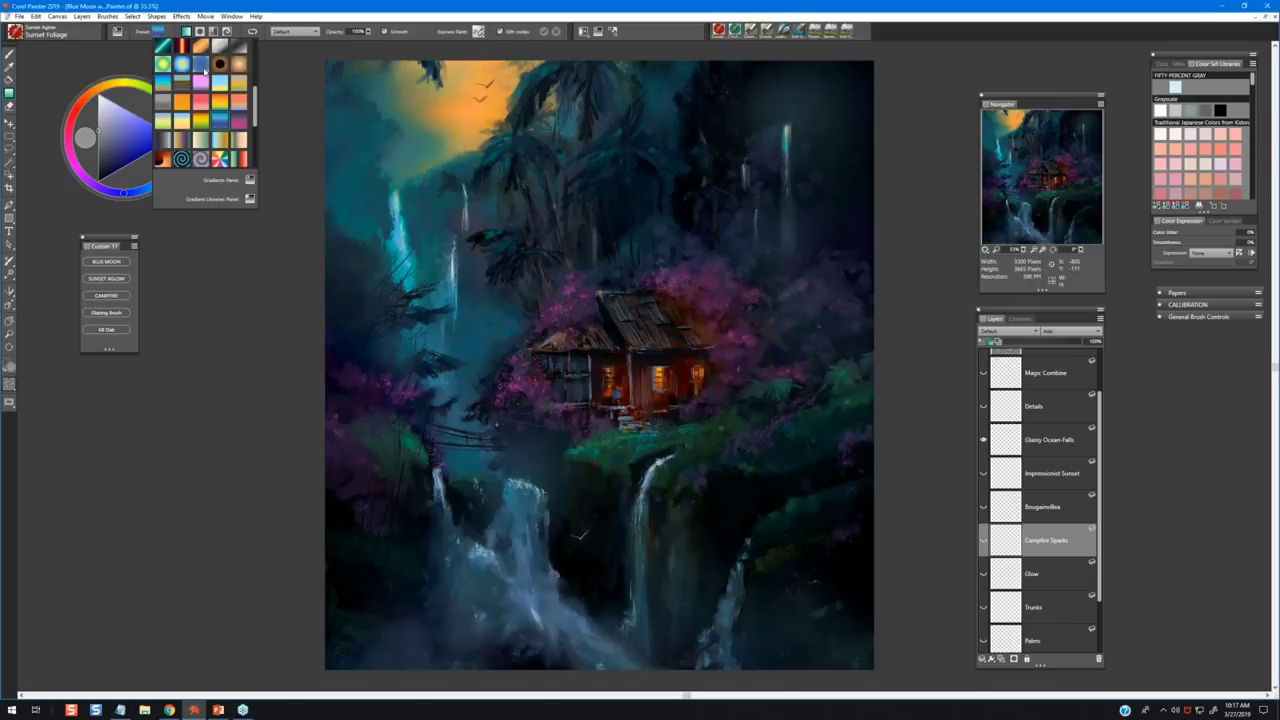
click(295, 92)
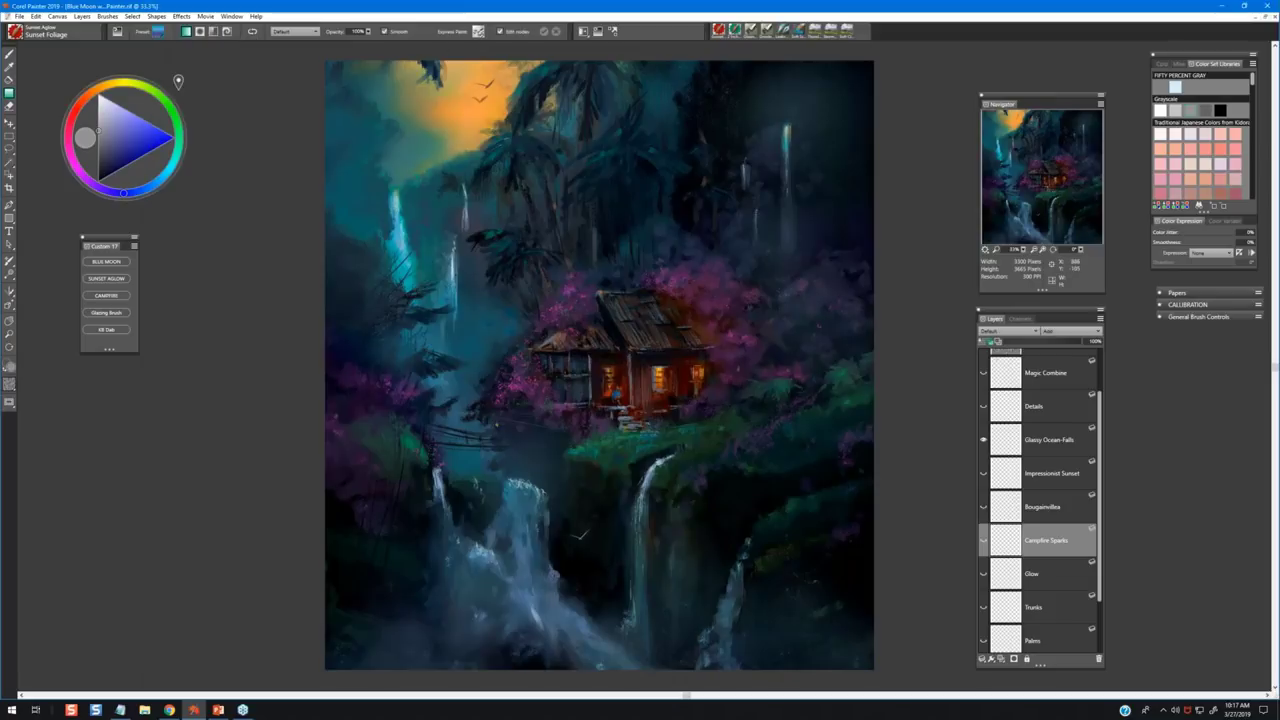
click(478, 32)
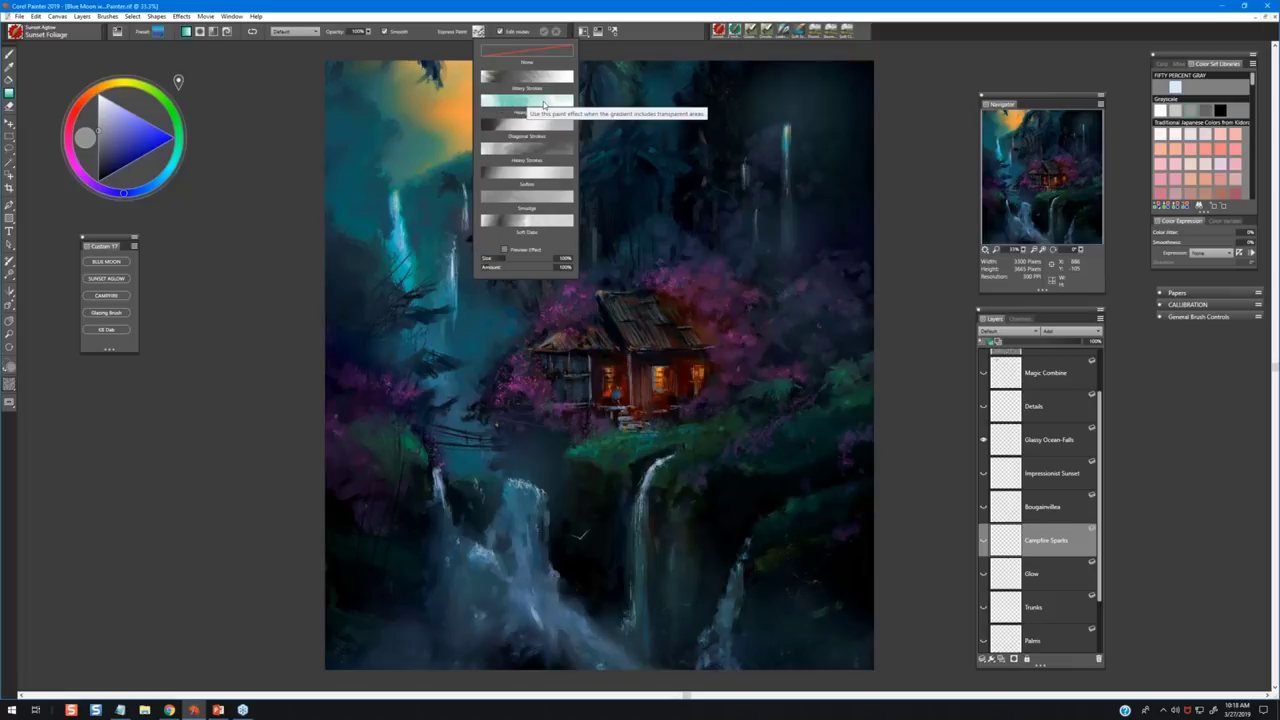
click(251, 143)
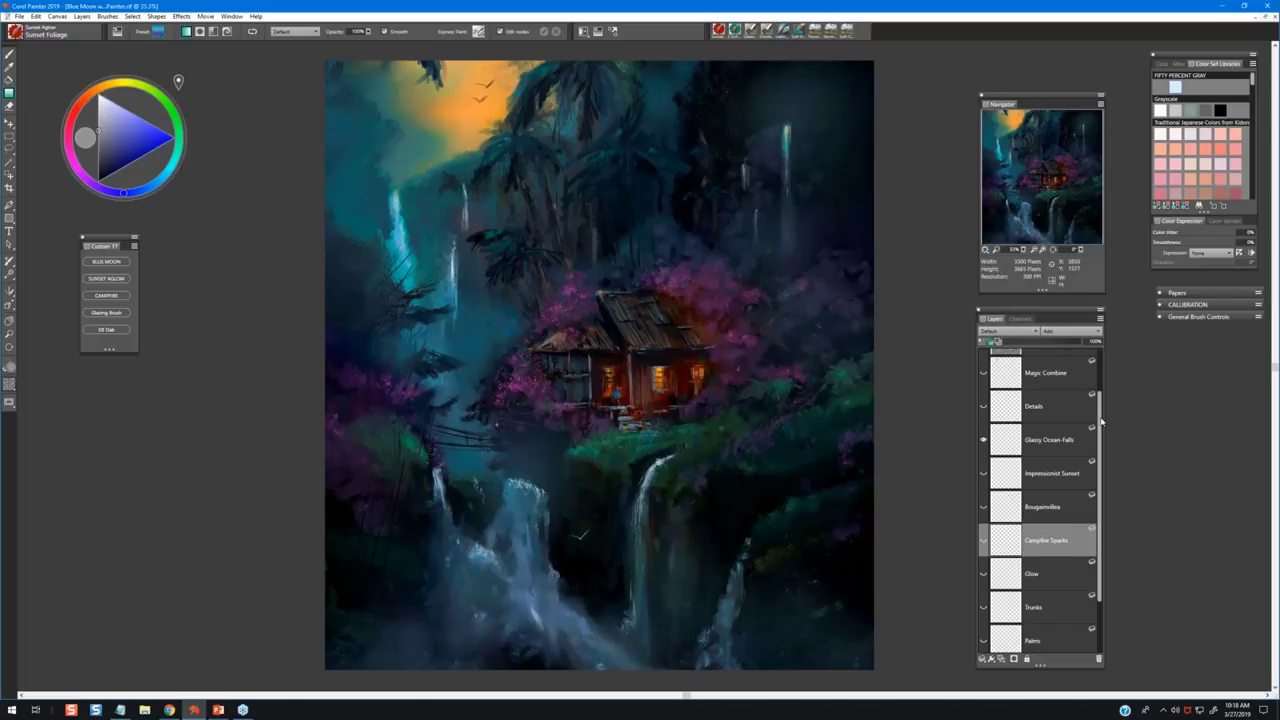
Clear all the existing content from the Canvas Overlay layer.
scroll(1101, 422, up, 2)
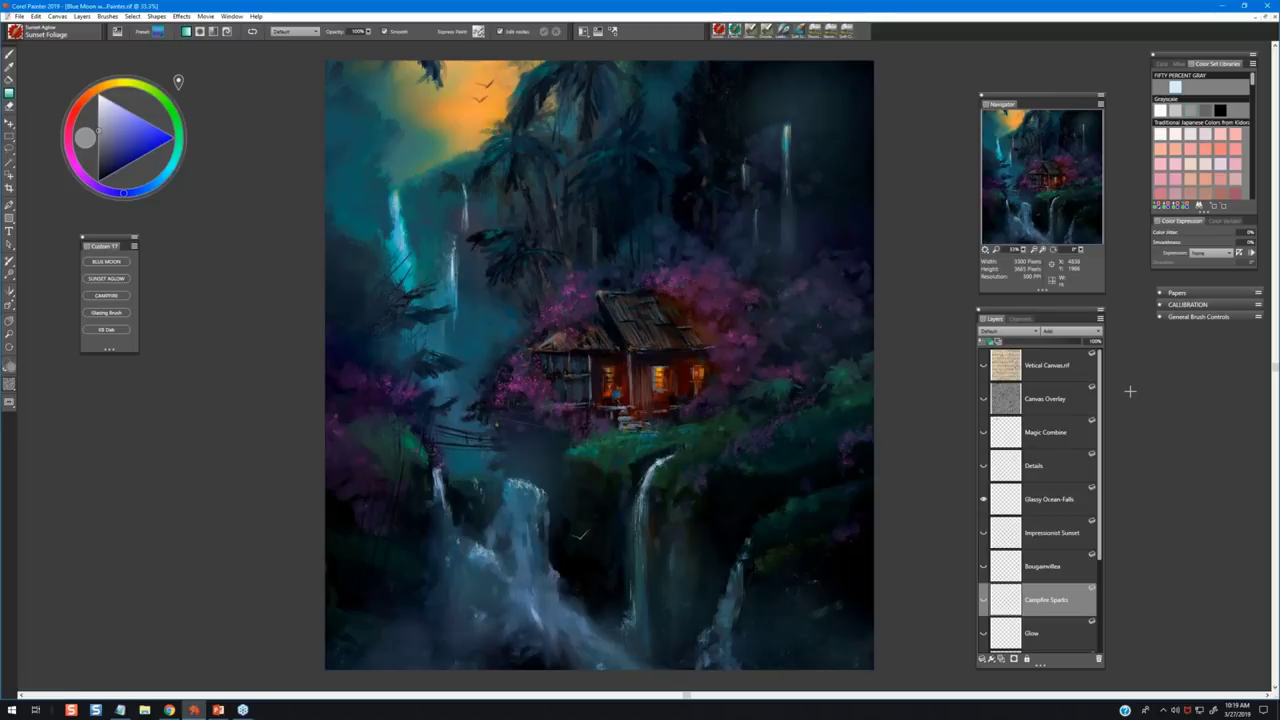
click(1066, 405)
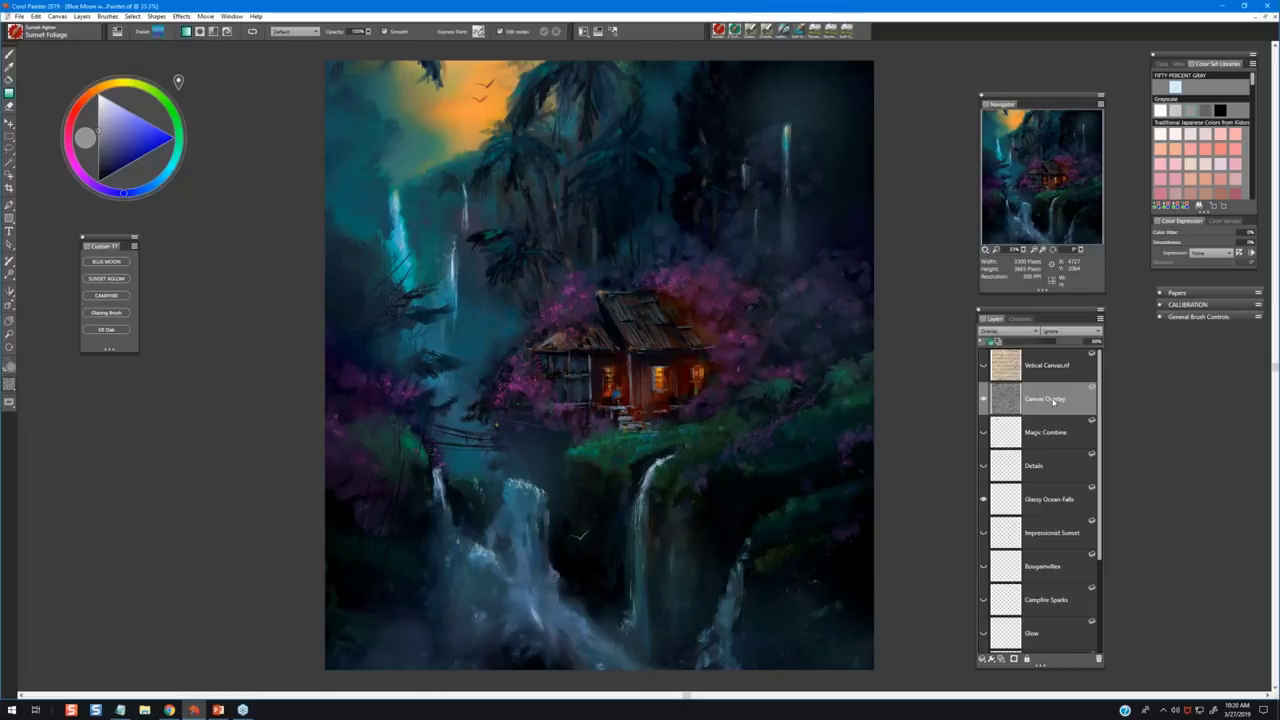
key(ctrl+a)
key(Delete)
key(ctrl+d)
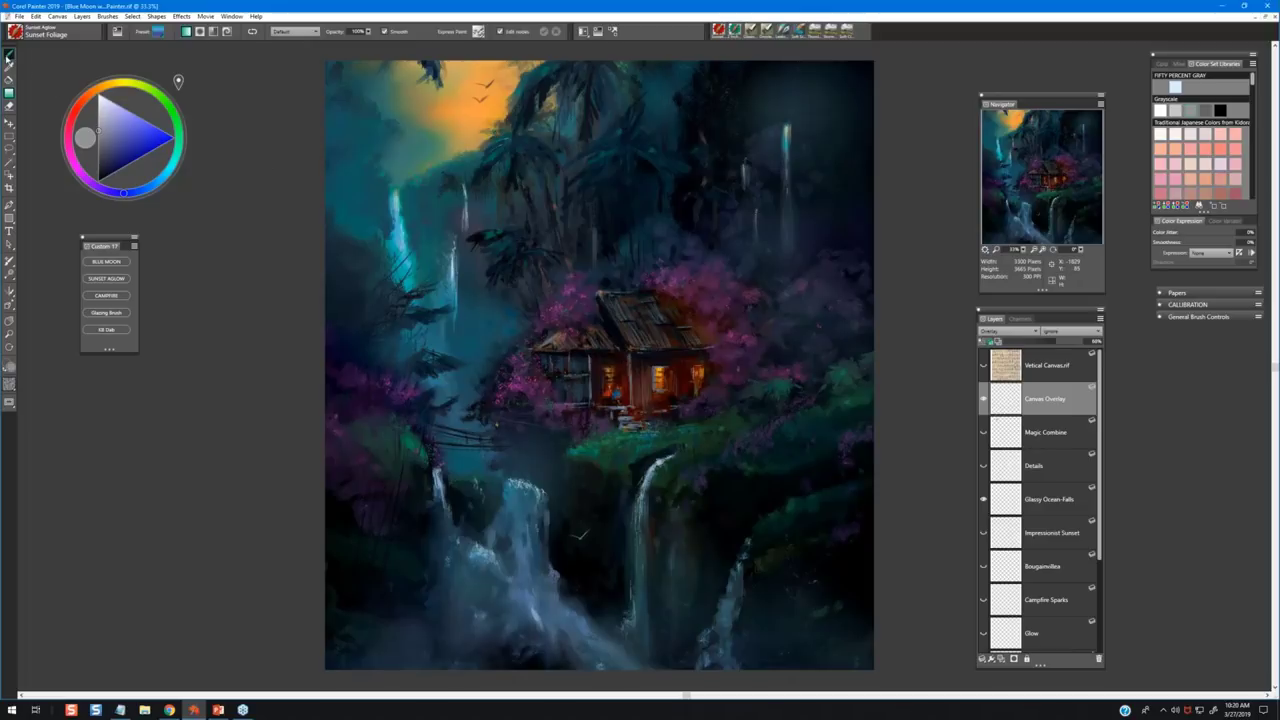
Place the Papers settings beside the painting and choose the Overlay paper texture from the paper libraries.
click(9, 56)
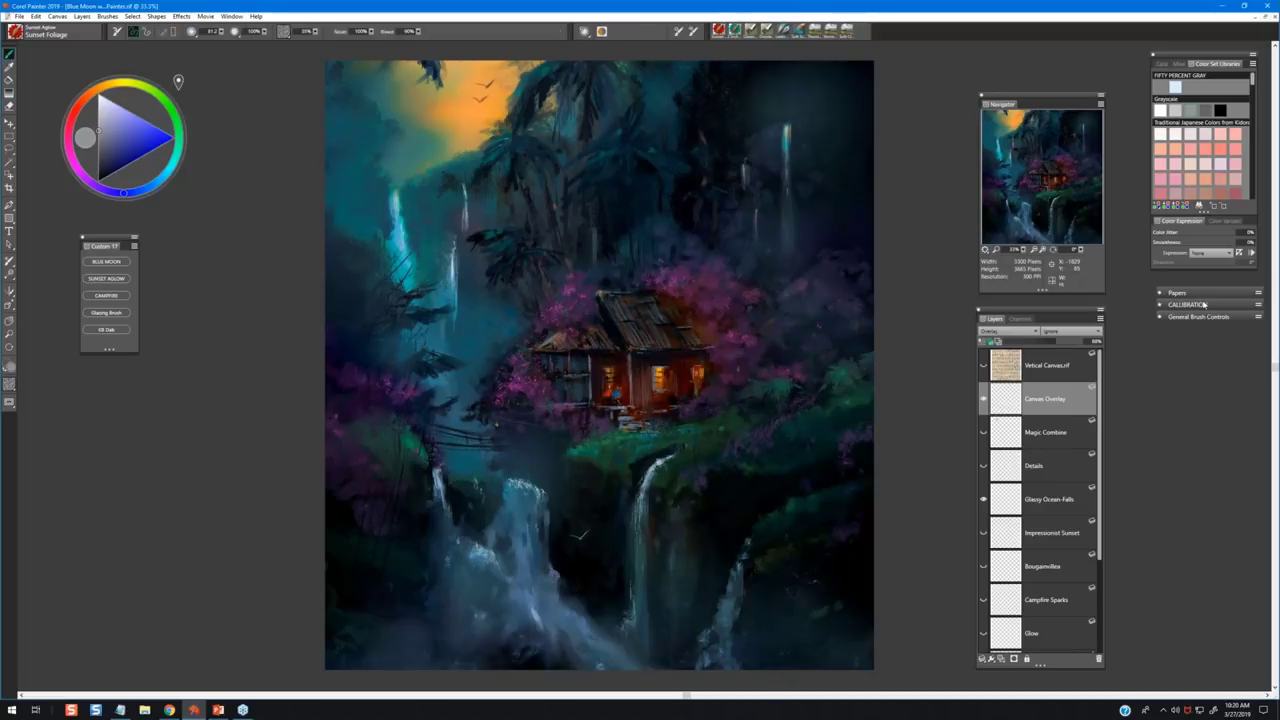
drag(1188, 294, 212, 276)
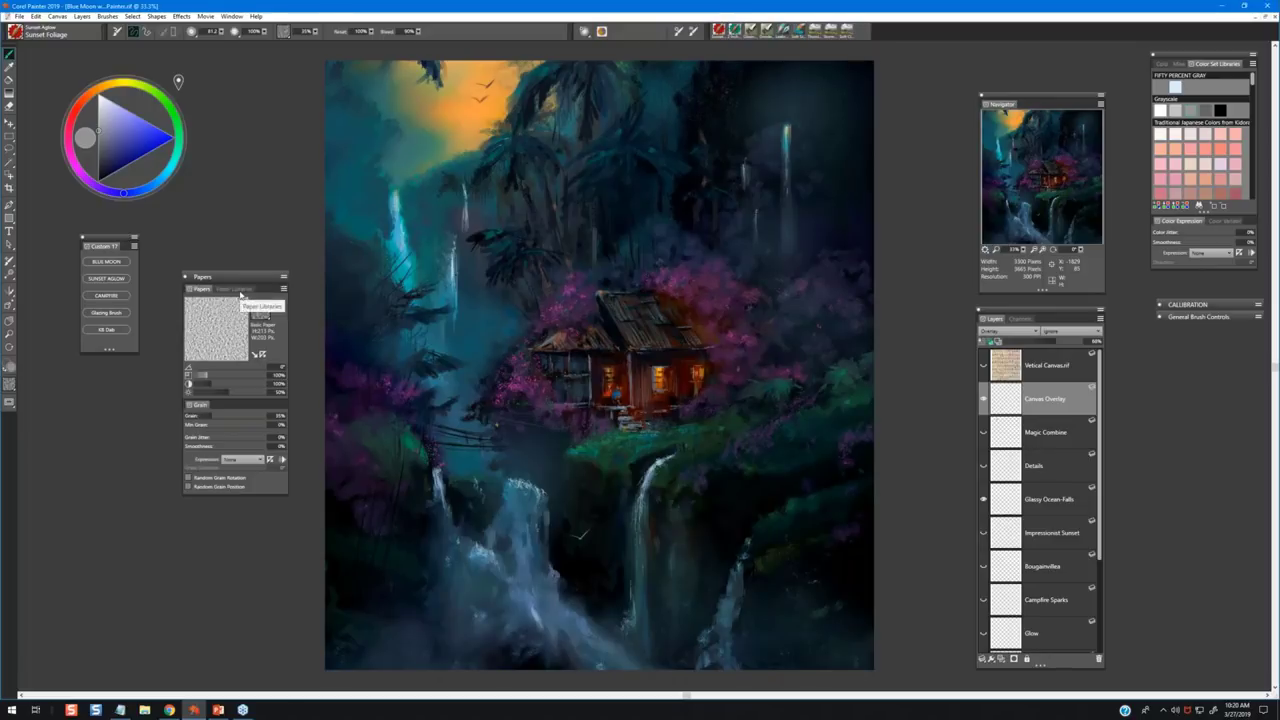
click(233, 288)
scroll(232, 346, down, 8)
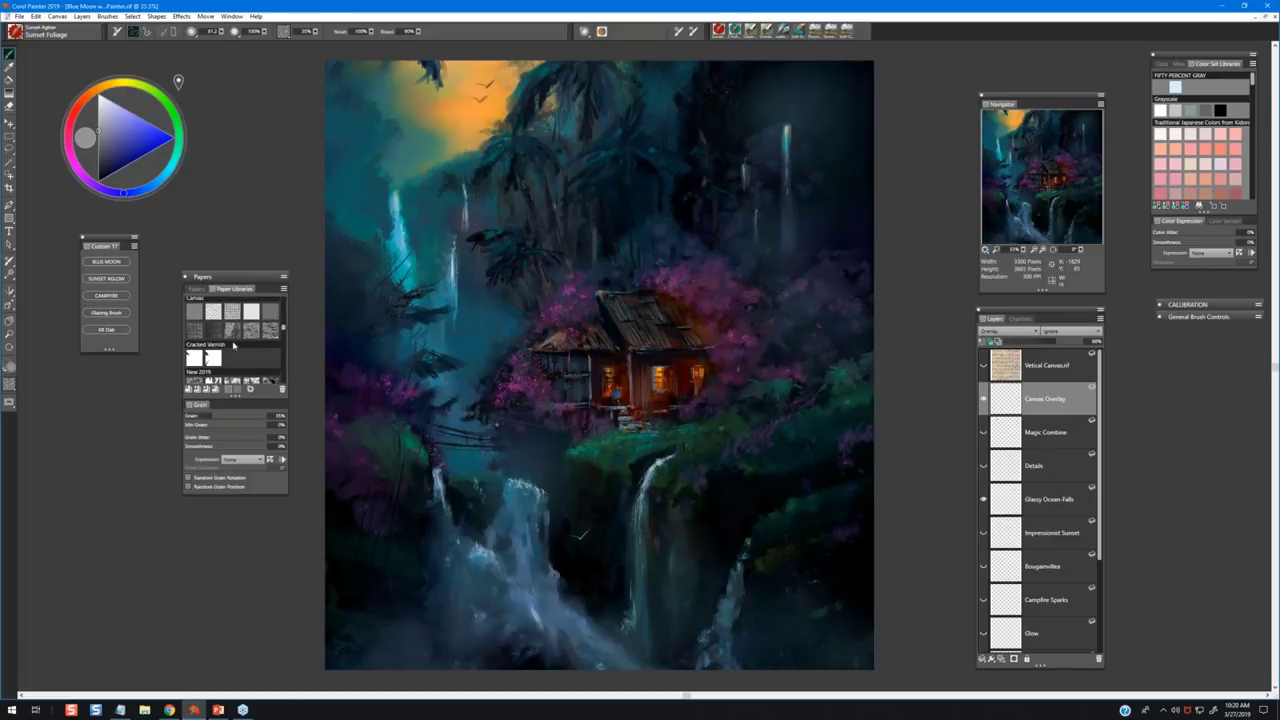
scroll(232, 346, down, 6)
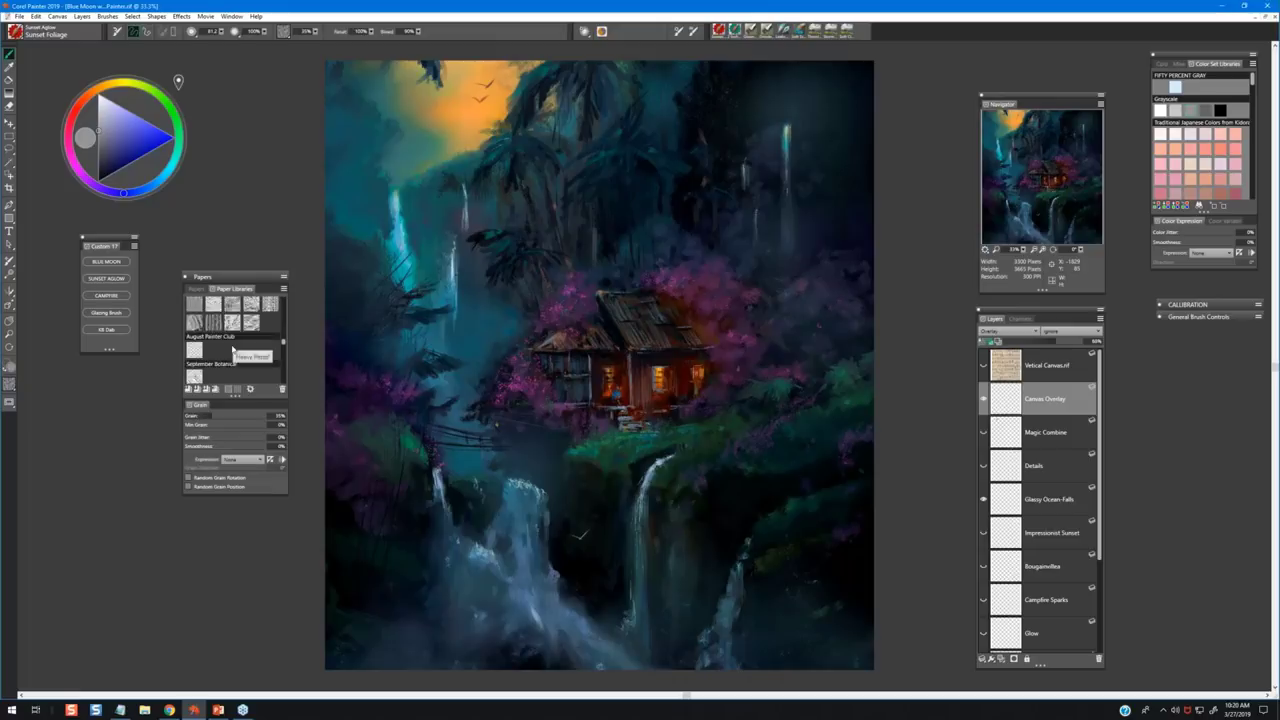
scroll(232, 351, down, 8)
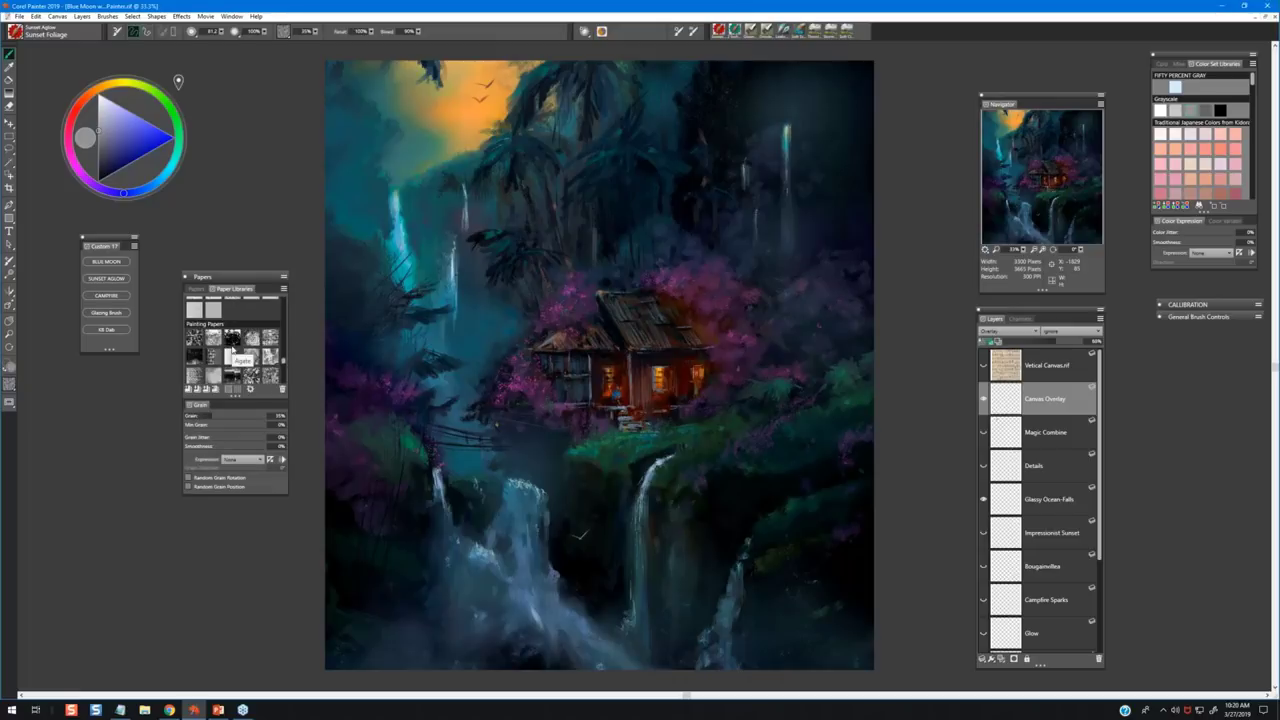
scroll(230, 350, down, 8)
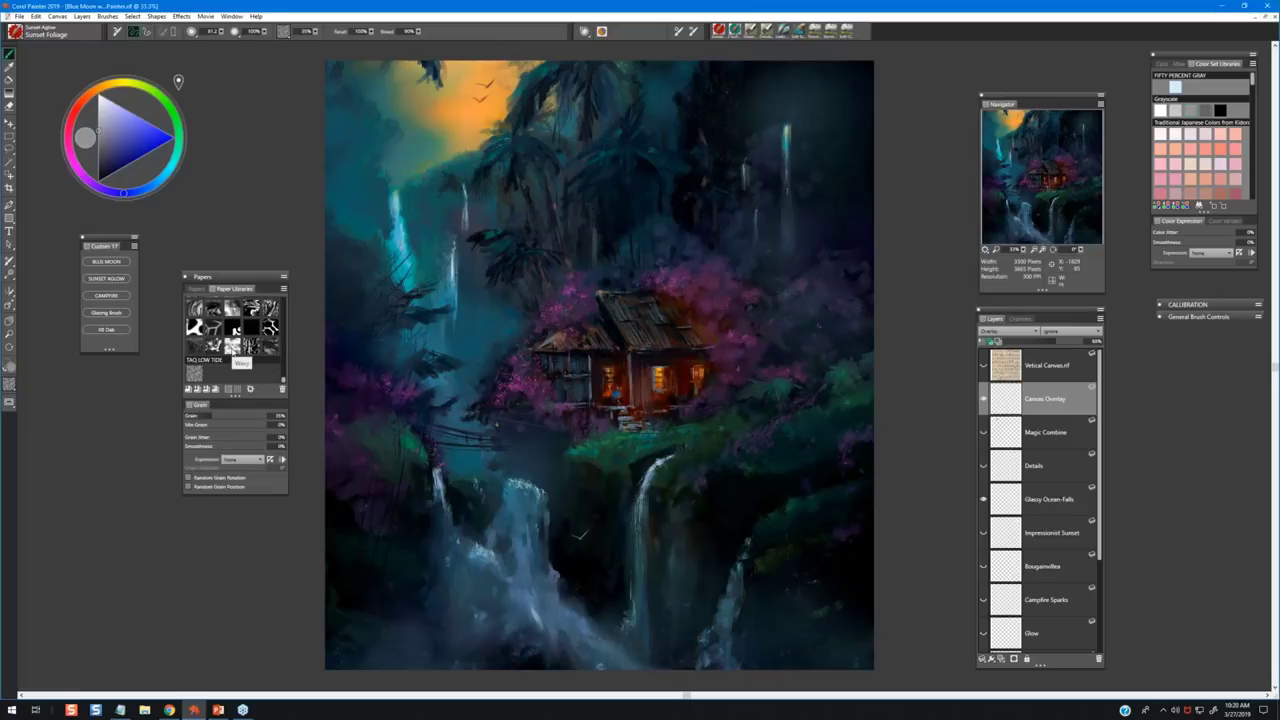
scroll(232, 362, up, 3)
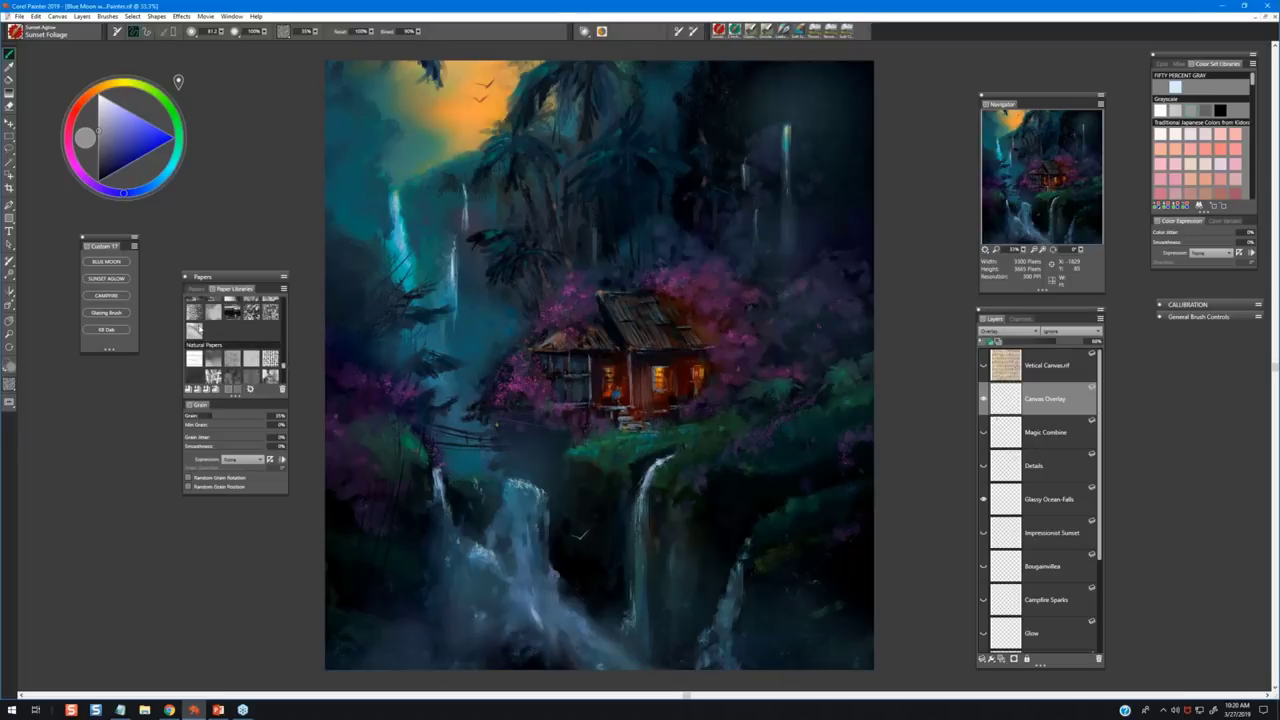
click(194, 355)
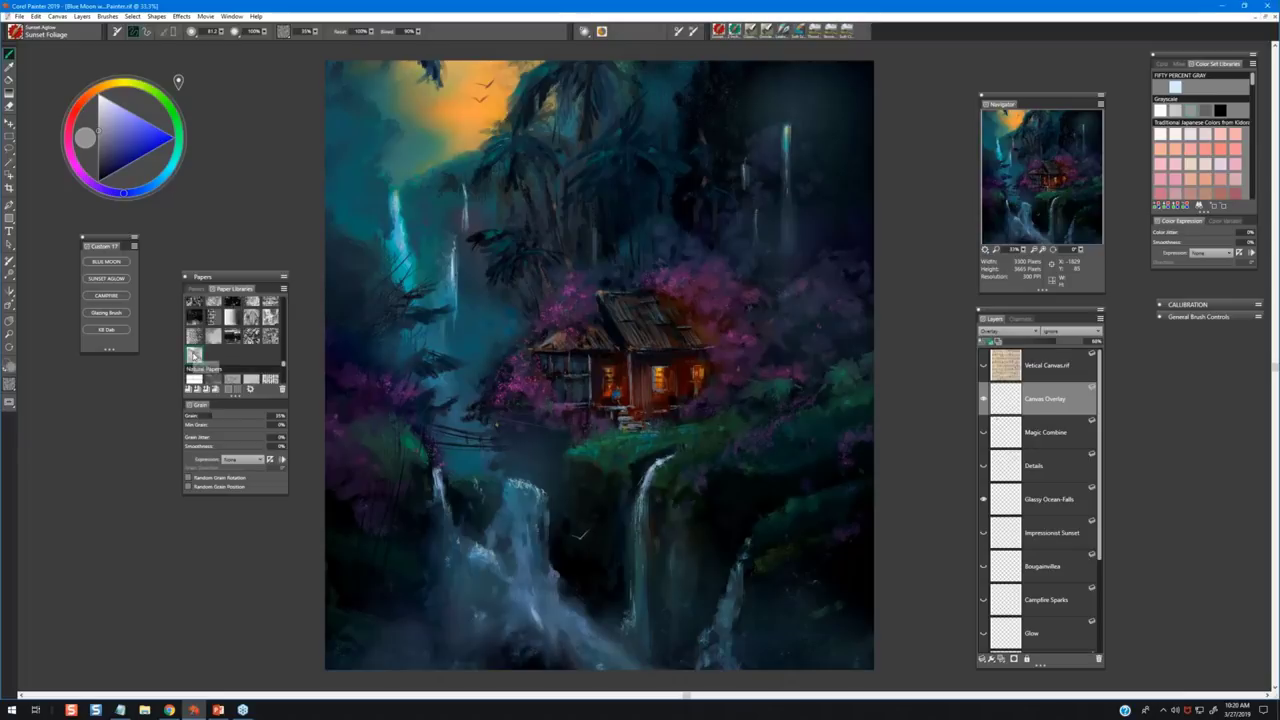
click(198, 289)
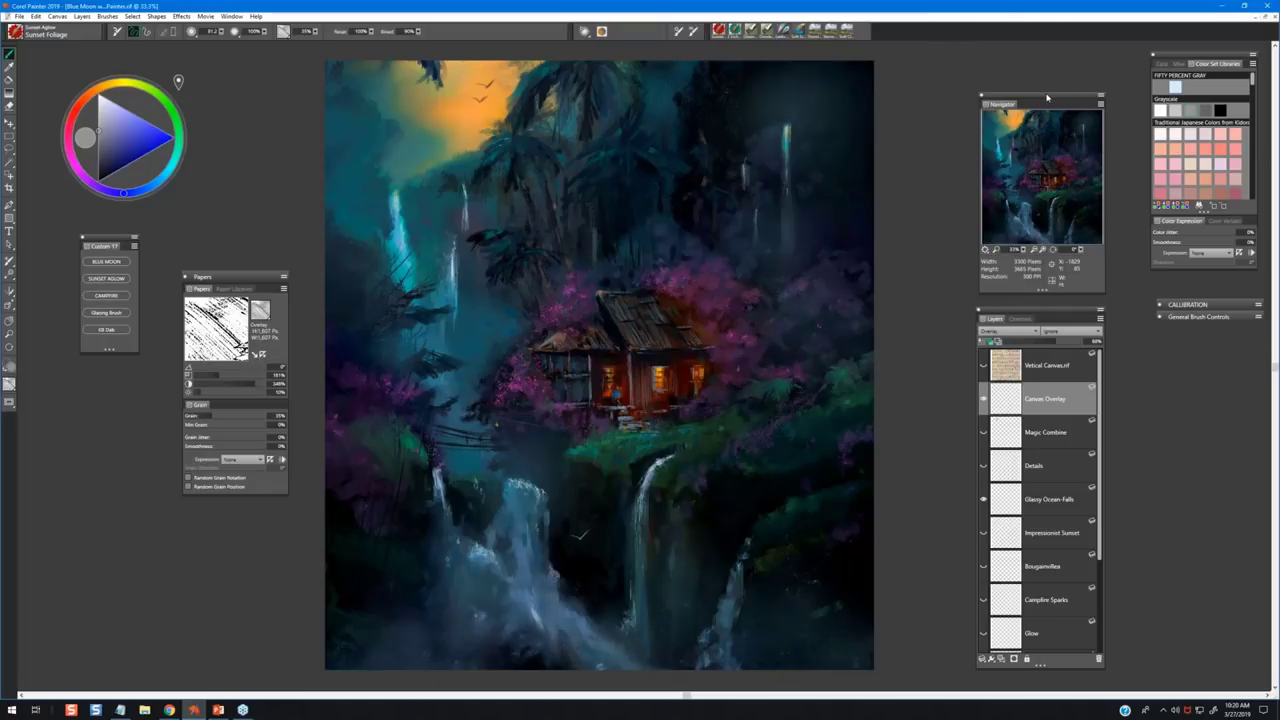
drag(1047, 97, 1012, 66)
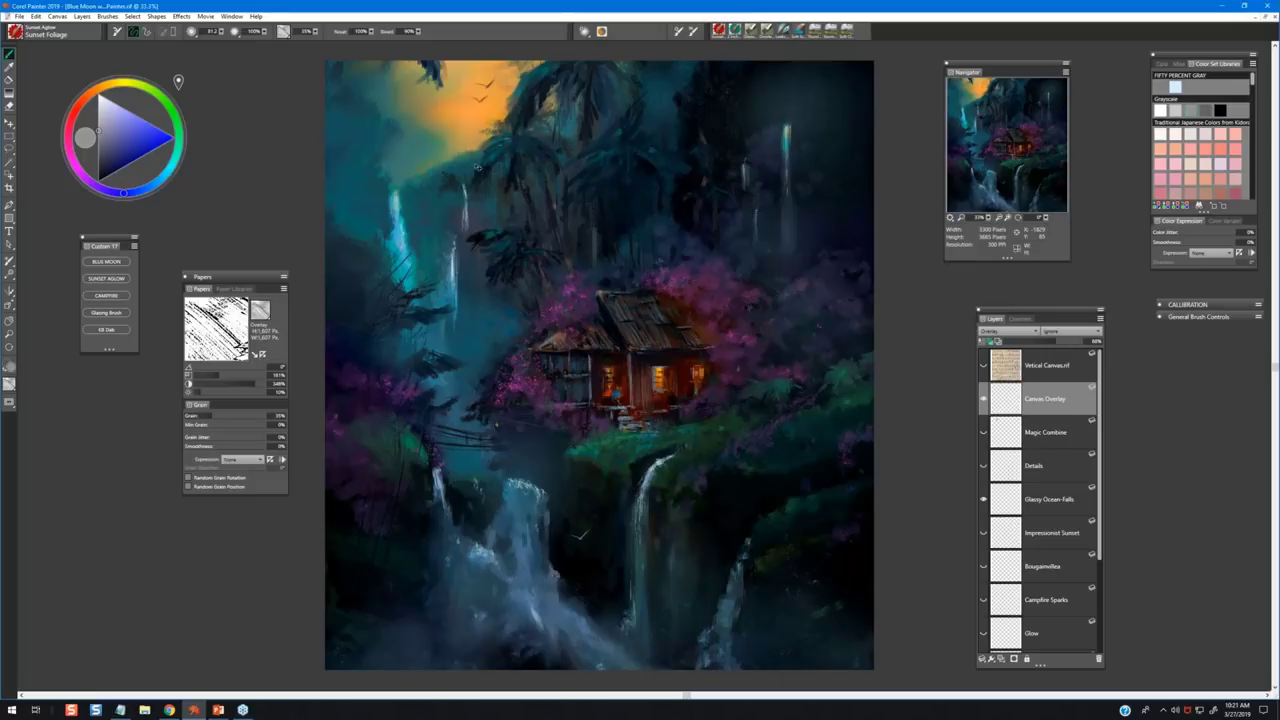
key(ctrl+f)
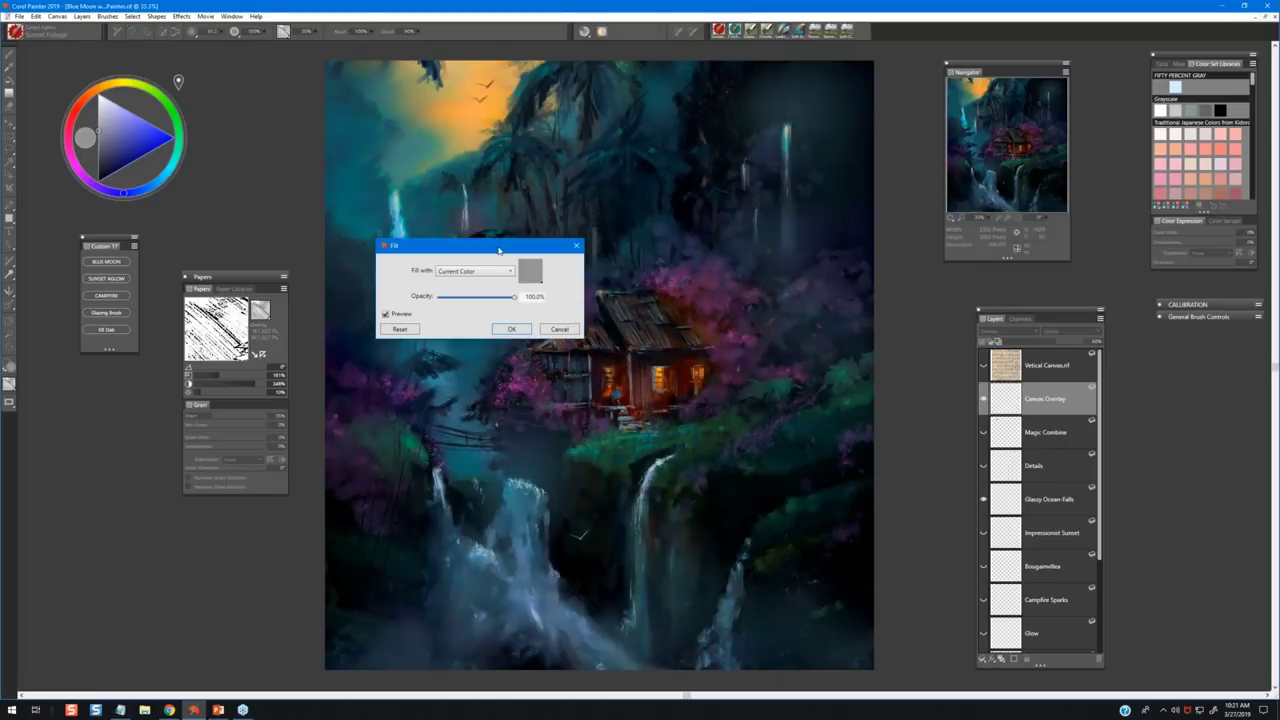
drag(410, 248, 422, 171)
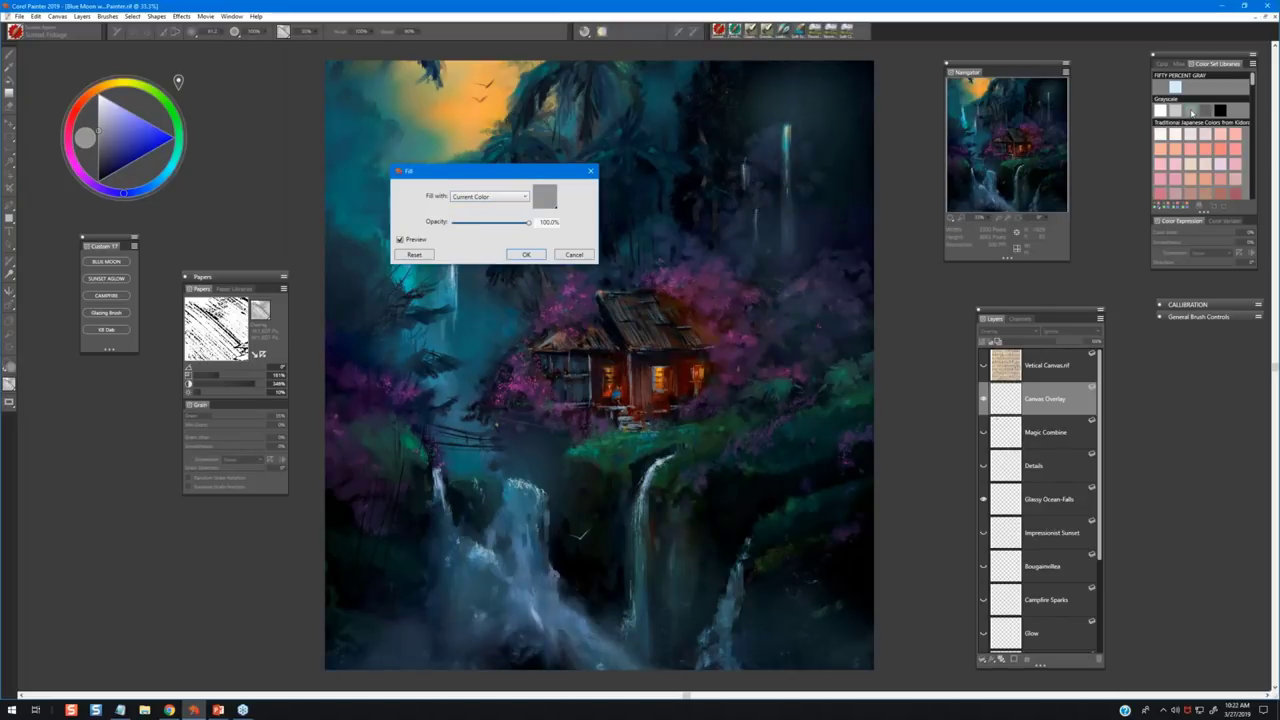
click(525, 255)
Show the color wheel together with the color info and set the current color's V value to 128.
click(1162, 64)
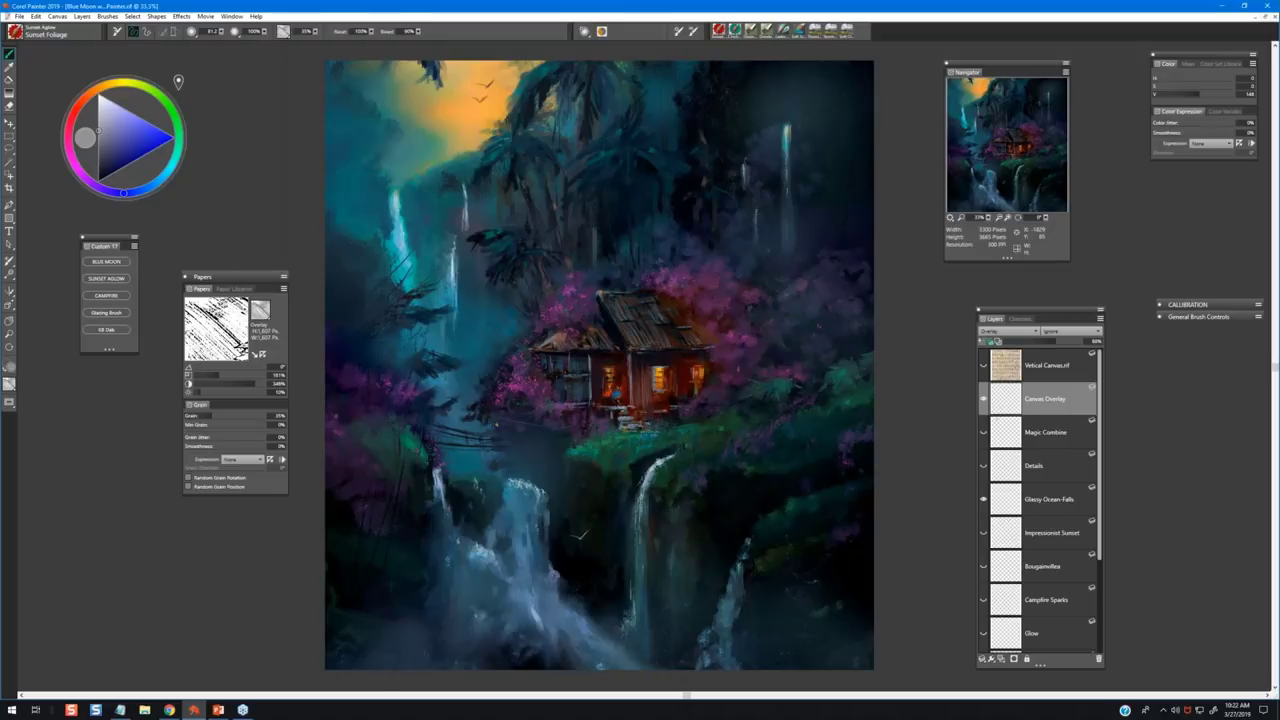
click(1252, 64)
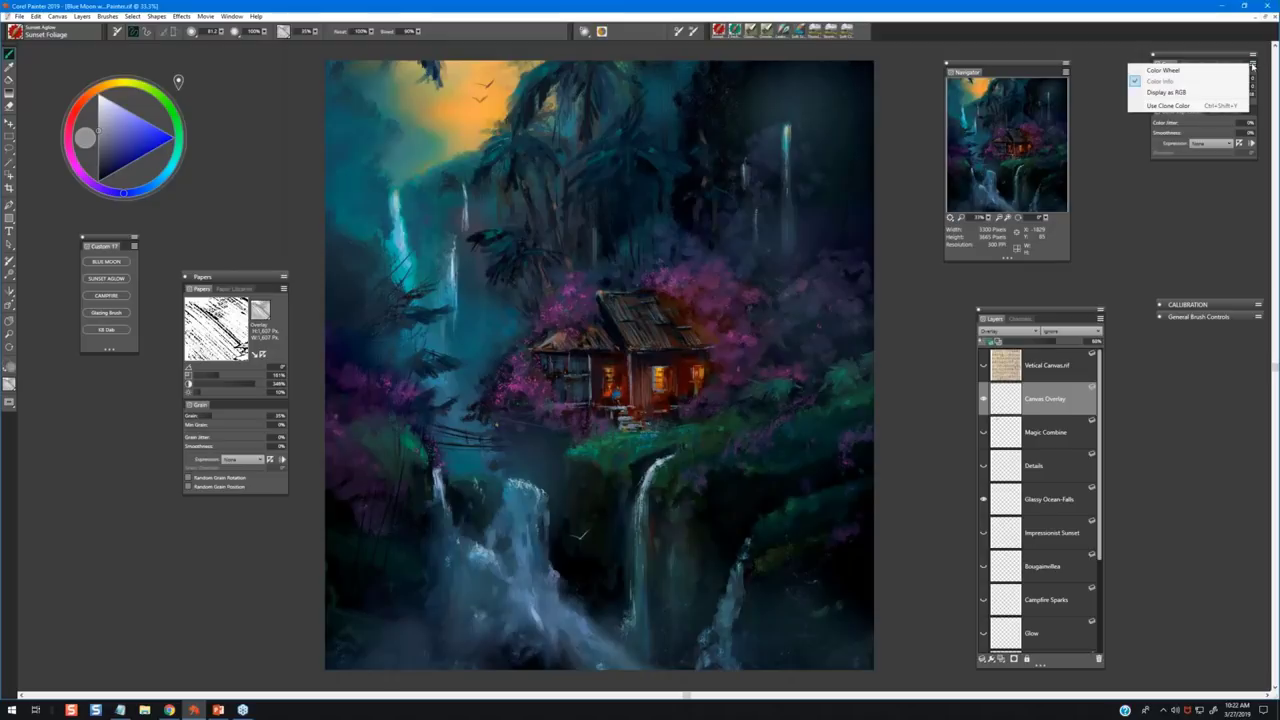
click(1188, 71)
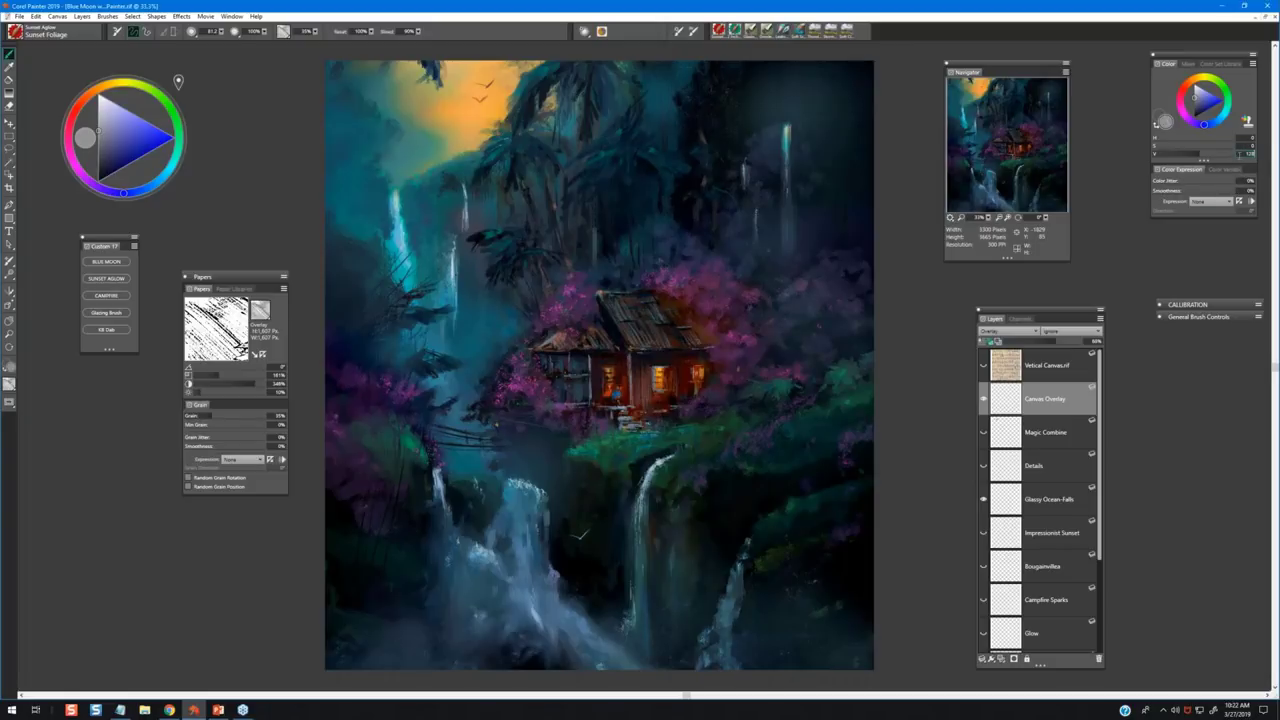
drag(1212, 161, 1240, 157)
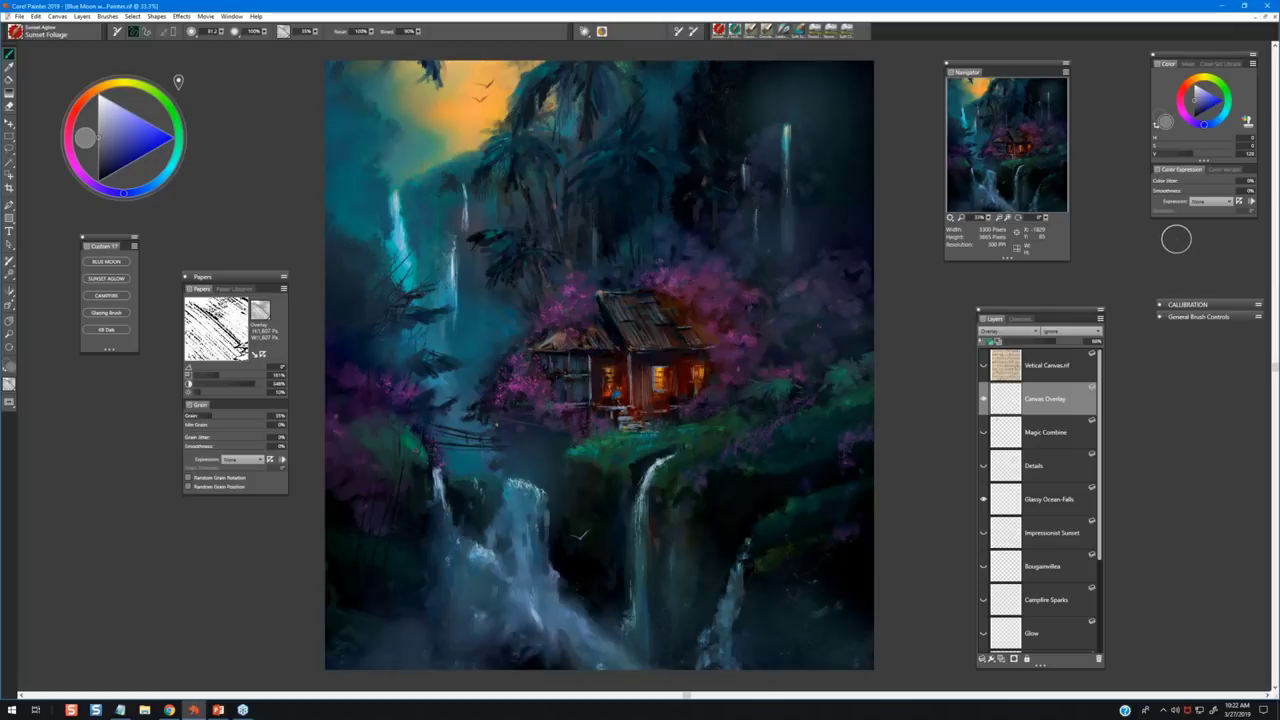
Bring back the color set libraries, and fill the Canvas Overlay layer with the current gray, checking its visibility.
click(1213, 64)
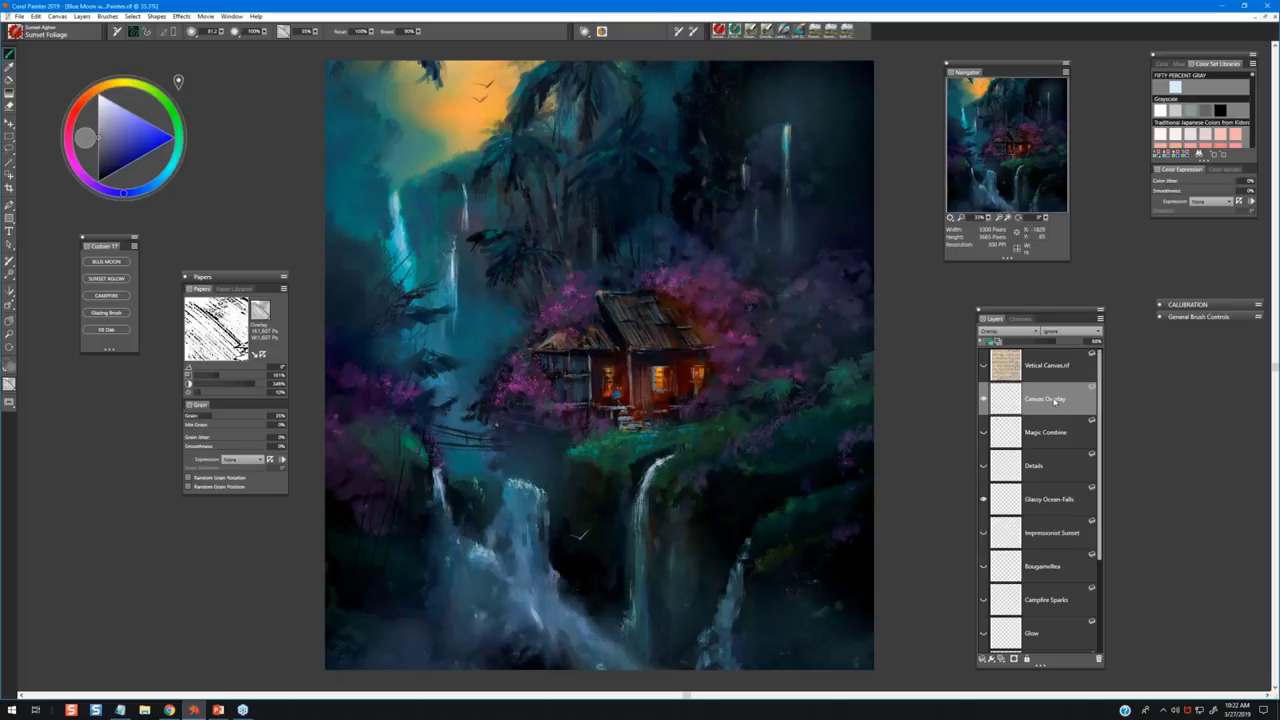
click(983, 399)
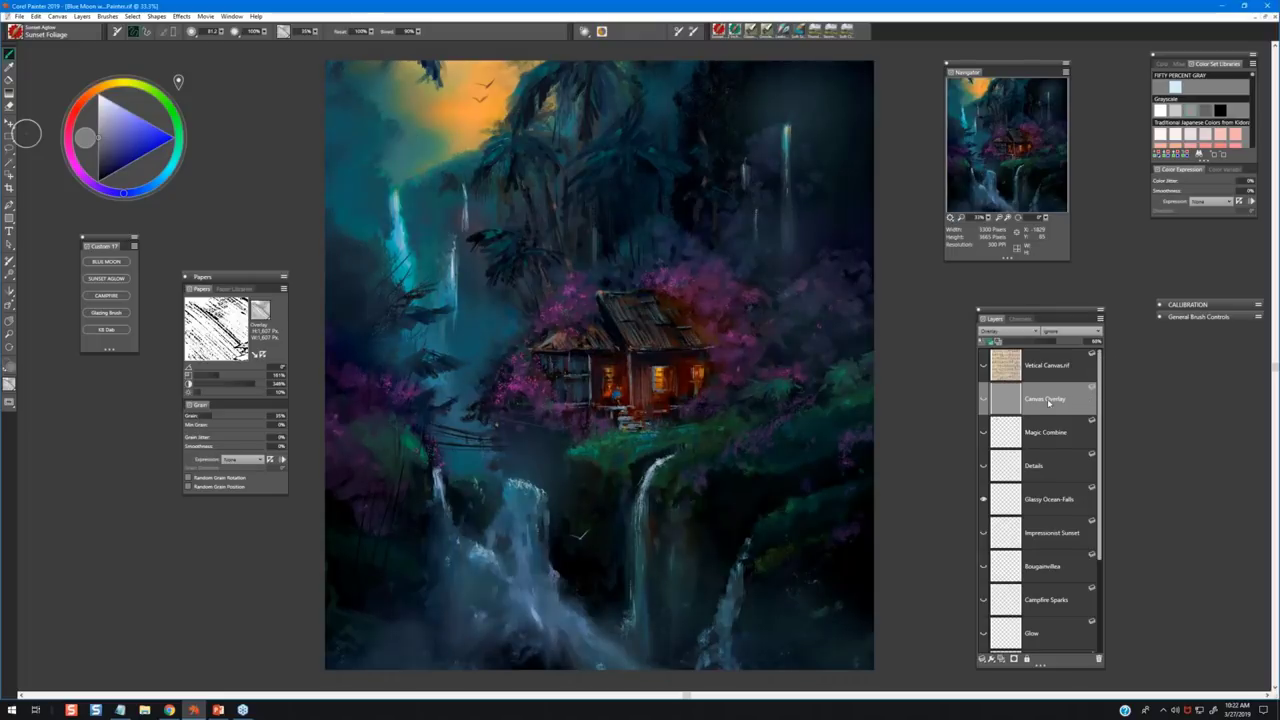
Try the Default composite method on the Canvas Overlay layer and undo the change.
click(1008, 331)
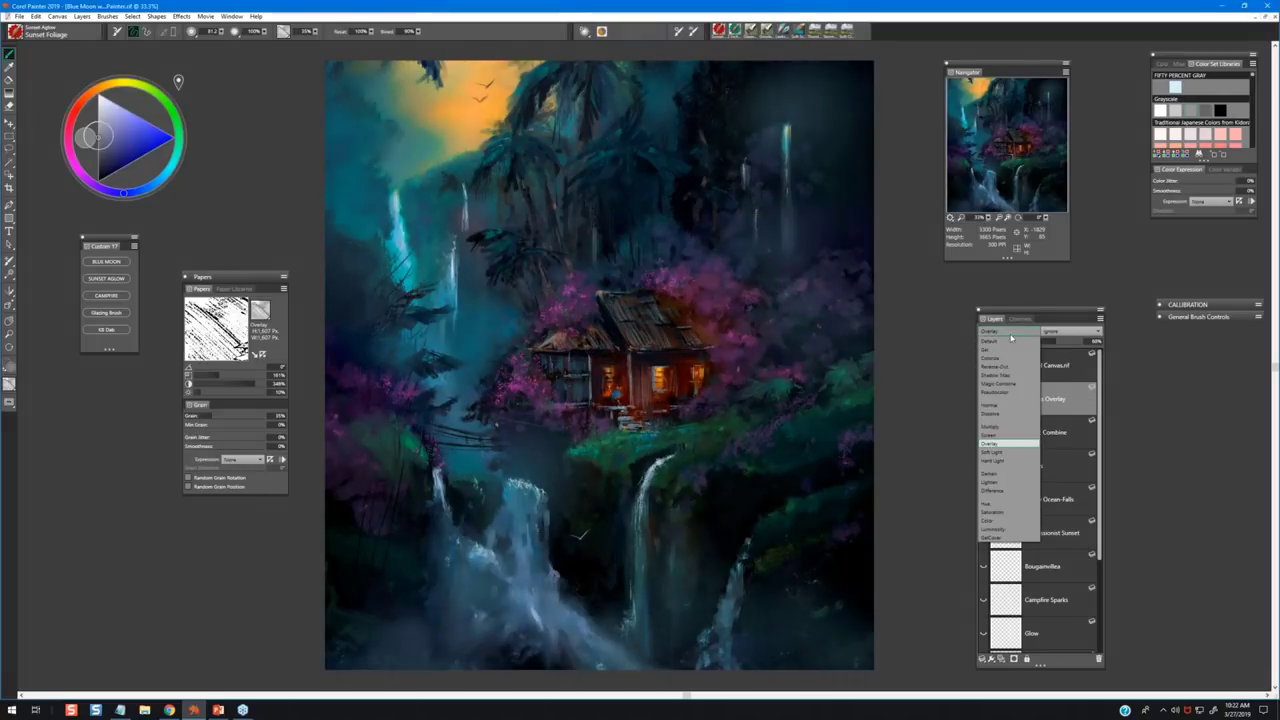
click(1011, 341)
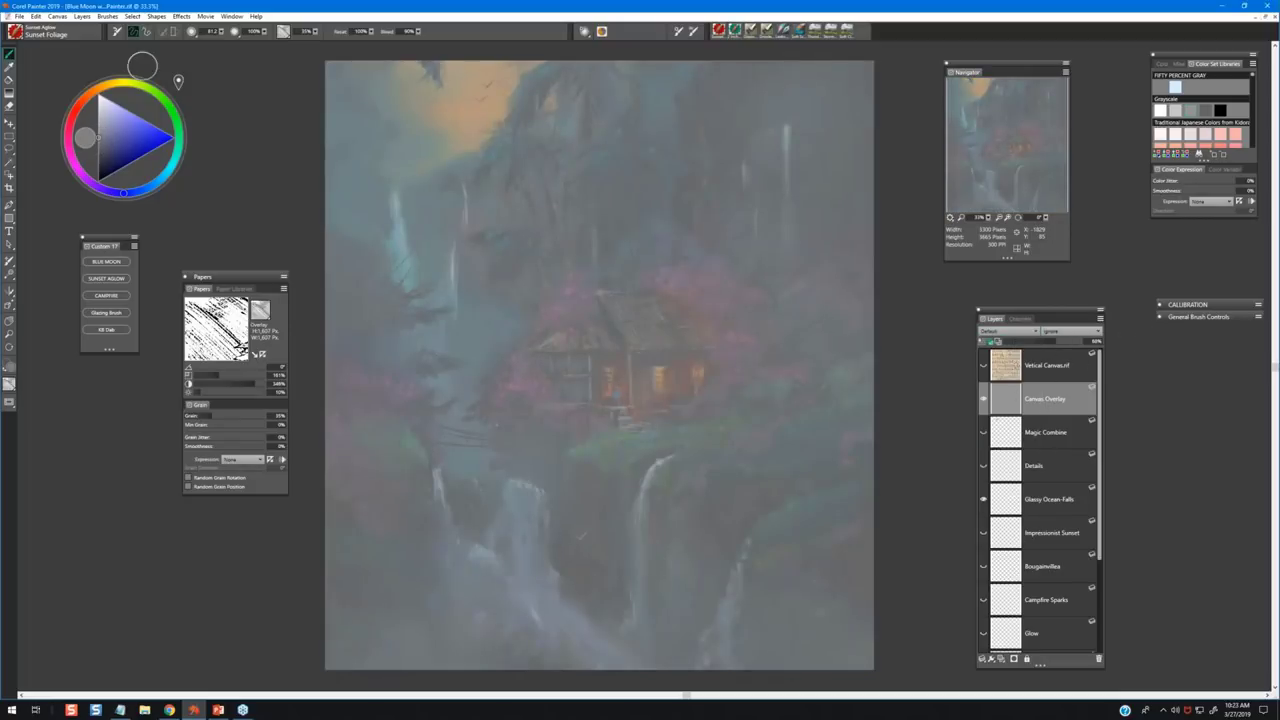
key(ctrl+z)
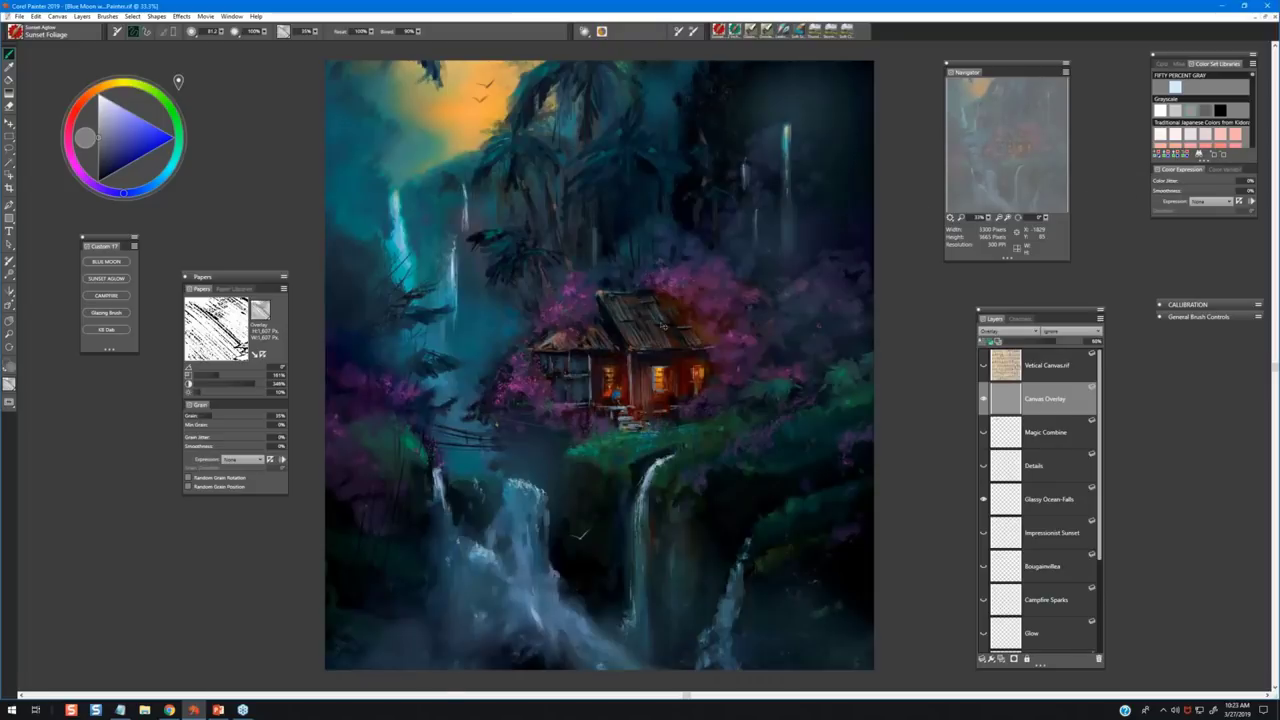
Fill the Canvas Overlay layer with Current Color at 100% opacity and hide the layer.
key(ctrl+f)
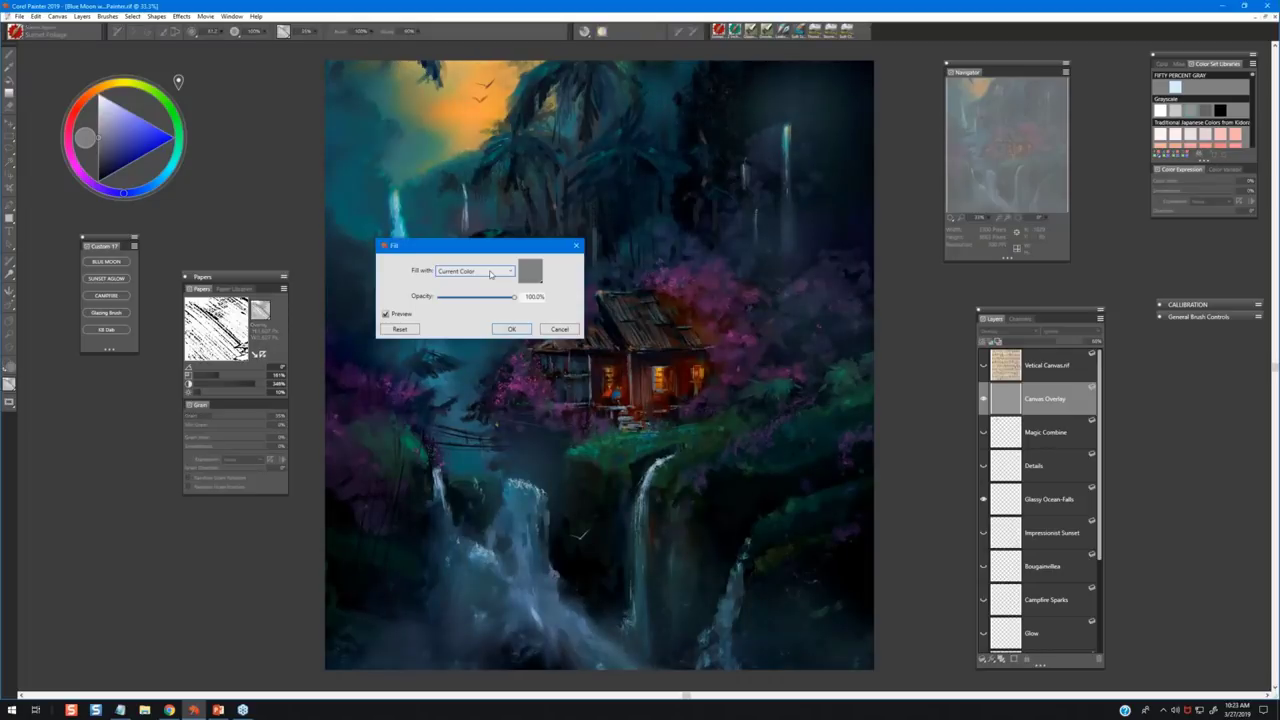
click(508, 271)
click(484, 281)
click(511, 329)
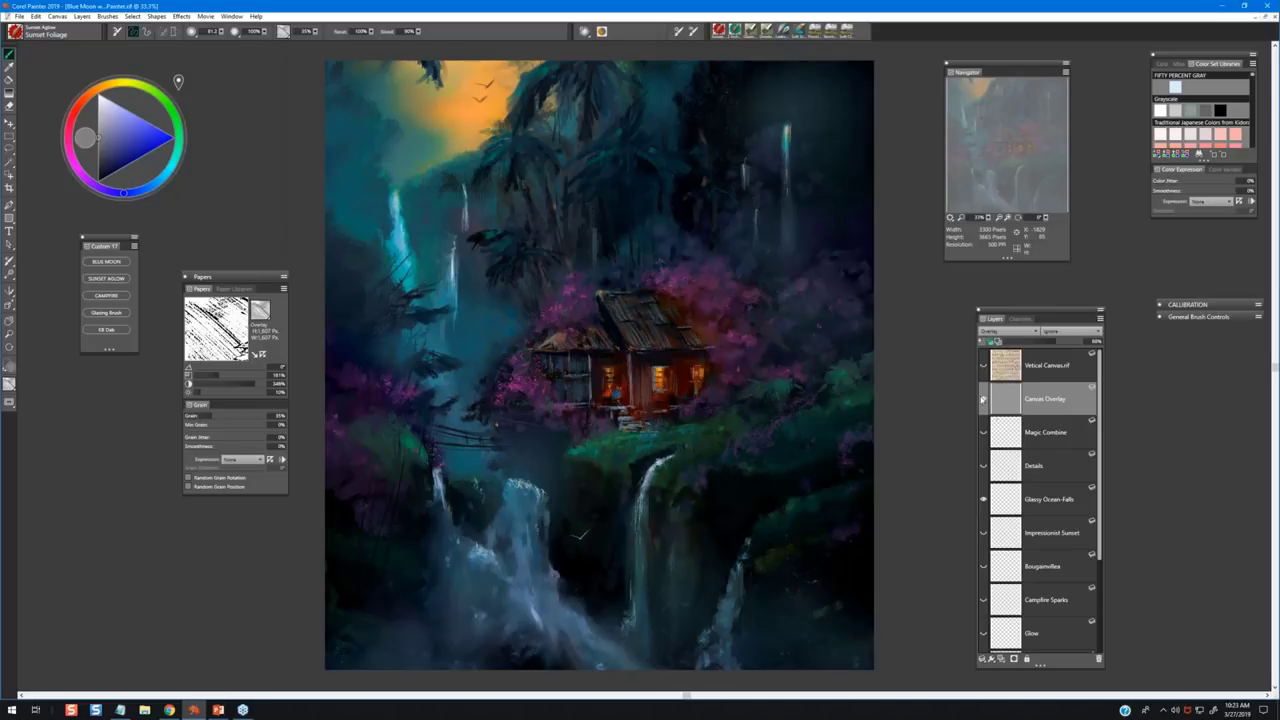
click(983, 399)
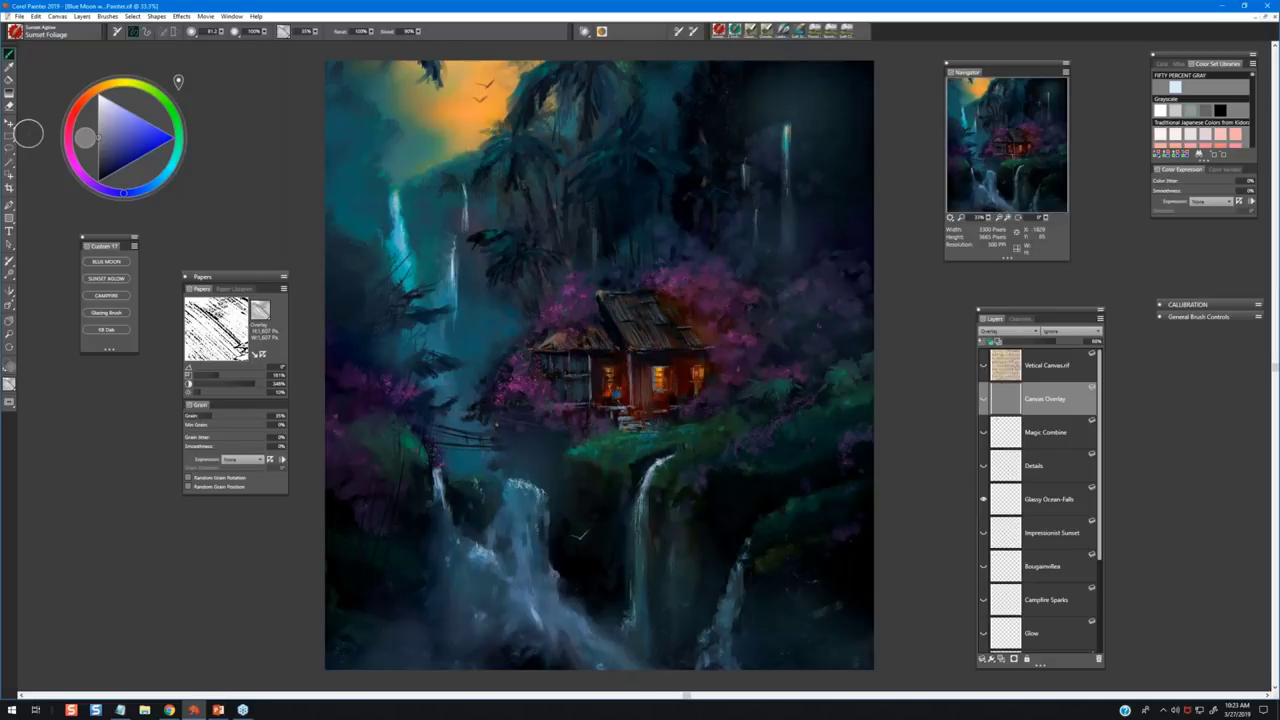
Select the Canvas Overlay layer and set its composite method to Default.
click(1048, 367)
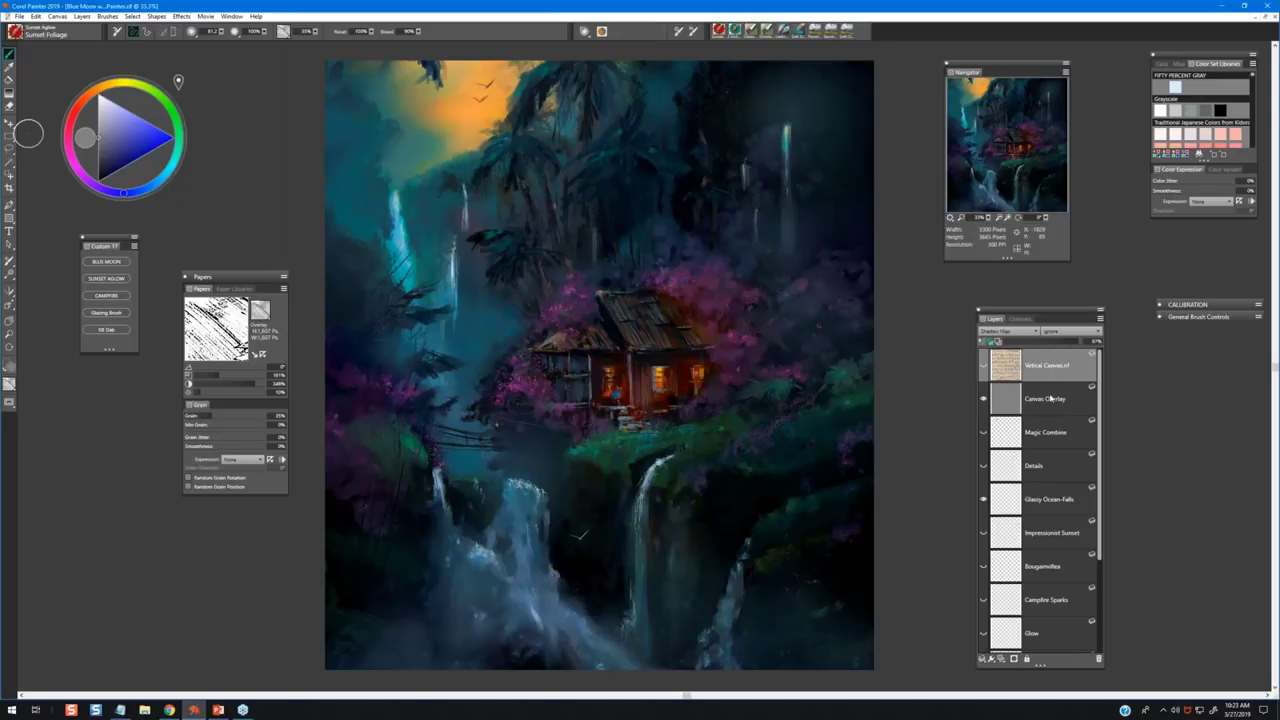
click(1050, 398)
click(1008, 331)
click(1010, 340)
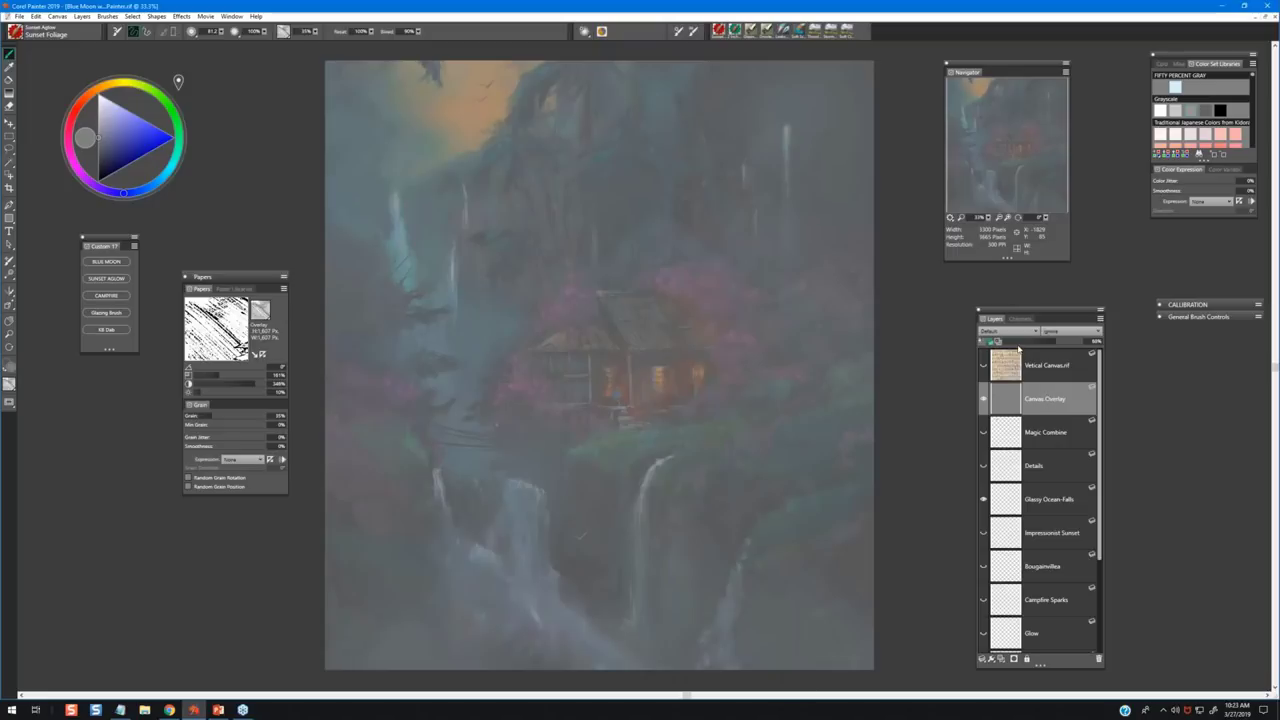
click(1018, 331)
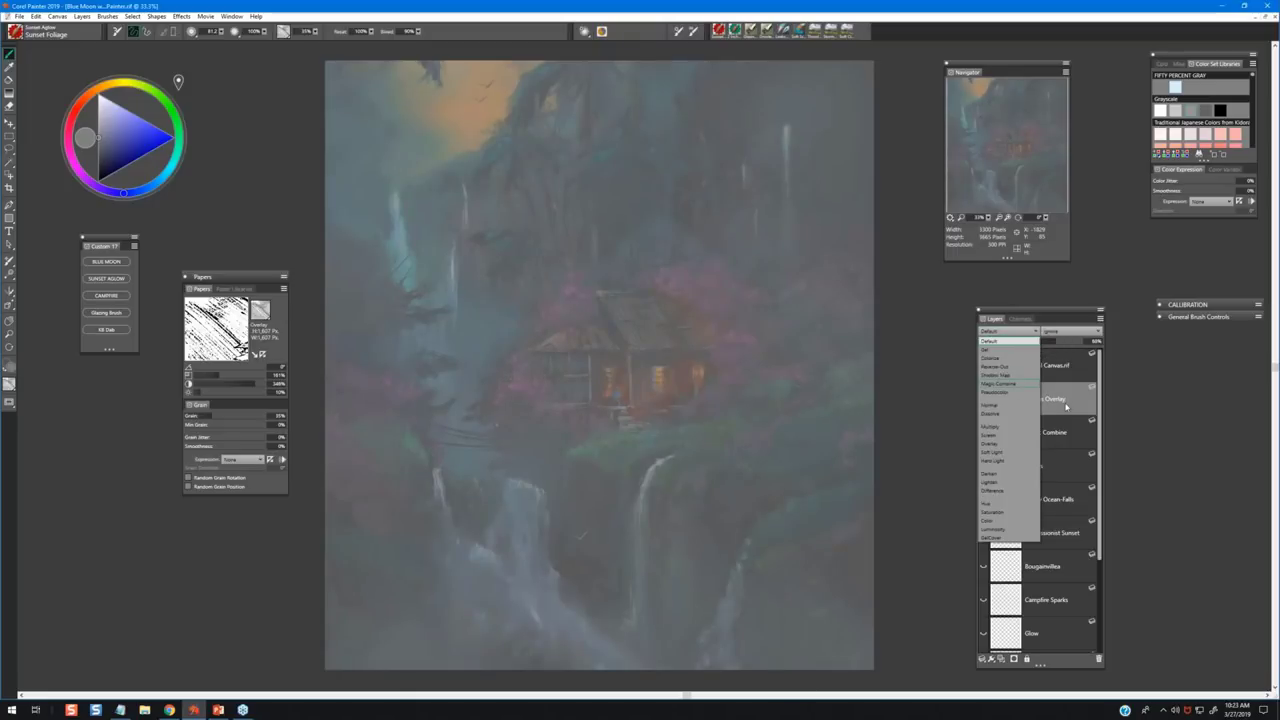
click(1021, 345)
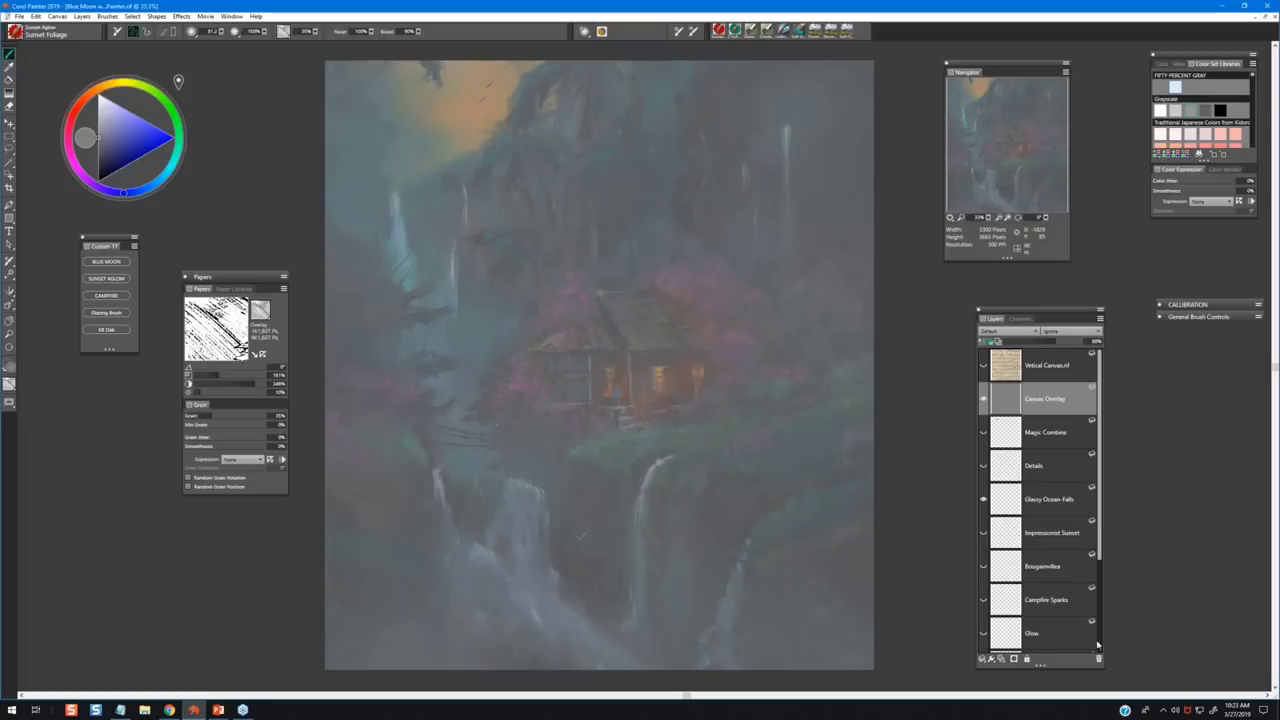
Try hiding the base Canvas layer to see the gray fill on its own, and undo the change.
scroll(1043, 560, down, 4)
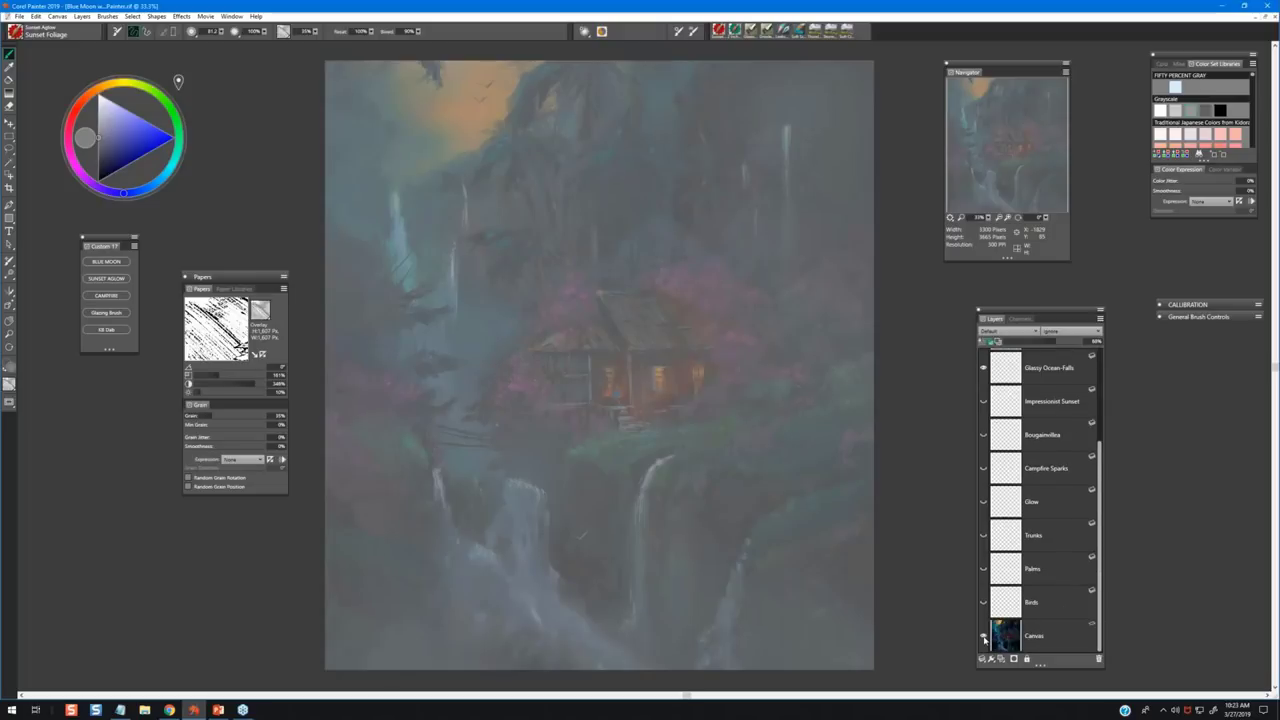
click(984, 637)
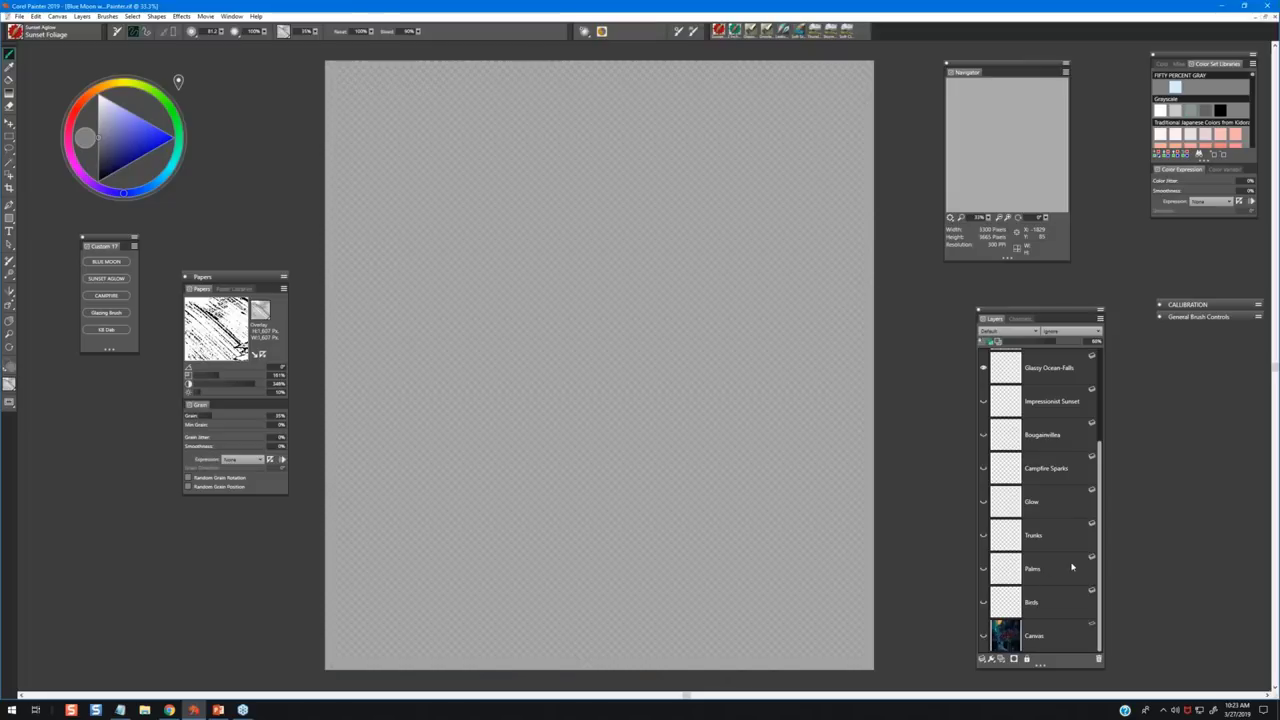
key(ctrl+z)
scroll(1073, 530, up, 4)
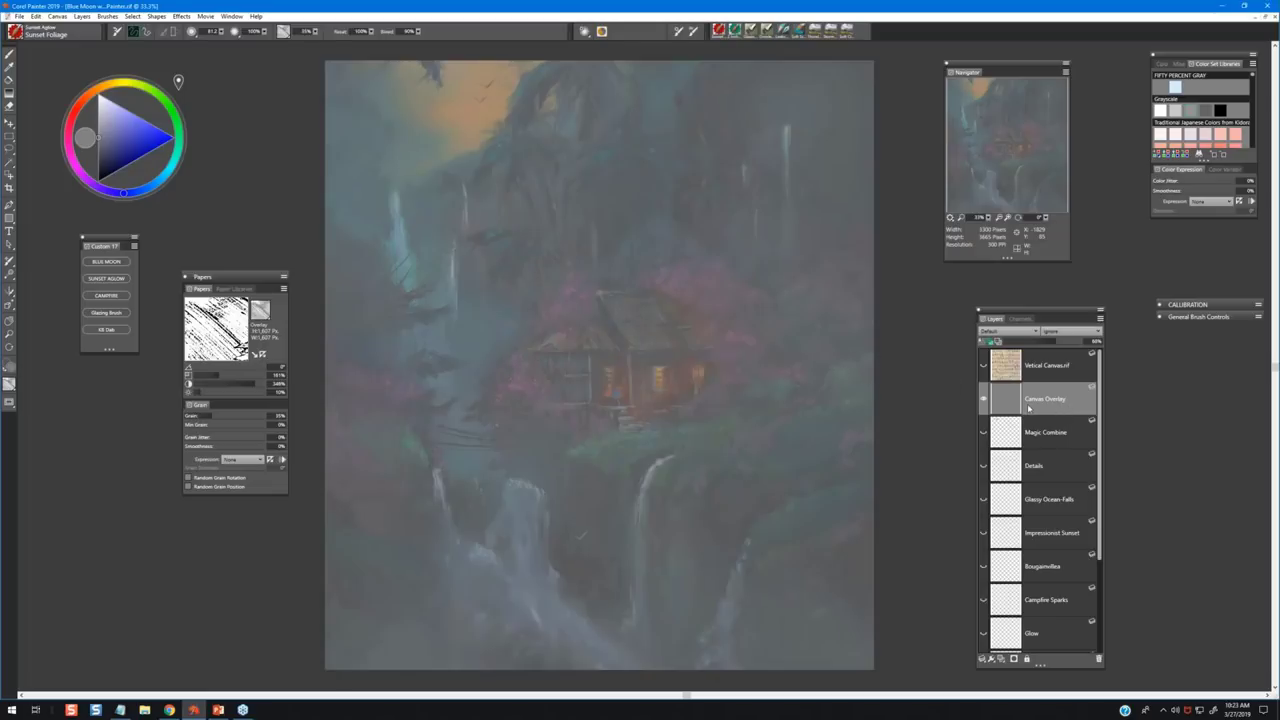
Clear the contents of the Canvas Overlay layer and move it above the Vetical Canvas.rif layer.
key(Delete)
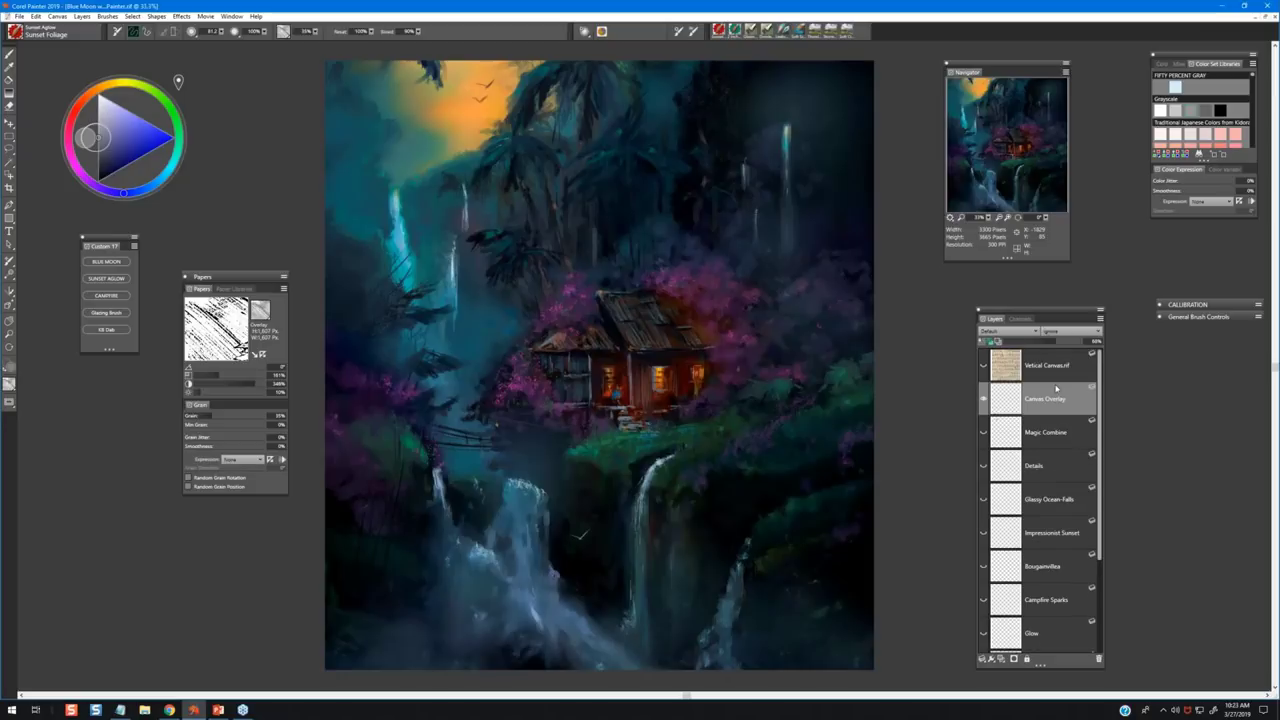
drag(1059, 368, 1060, 368)
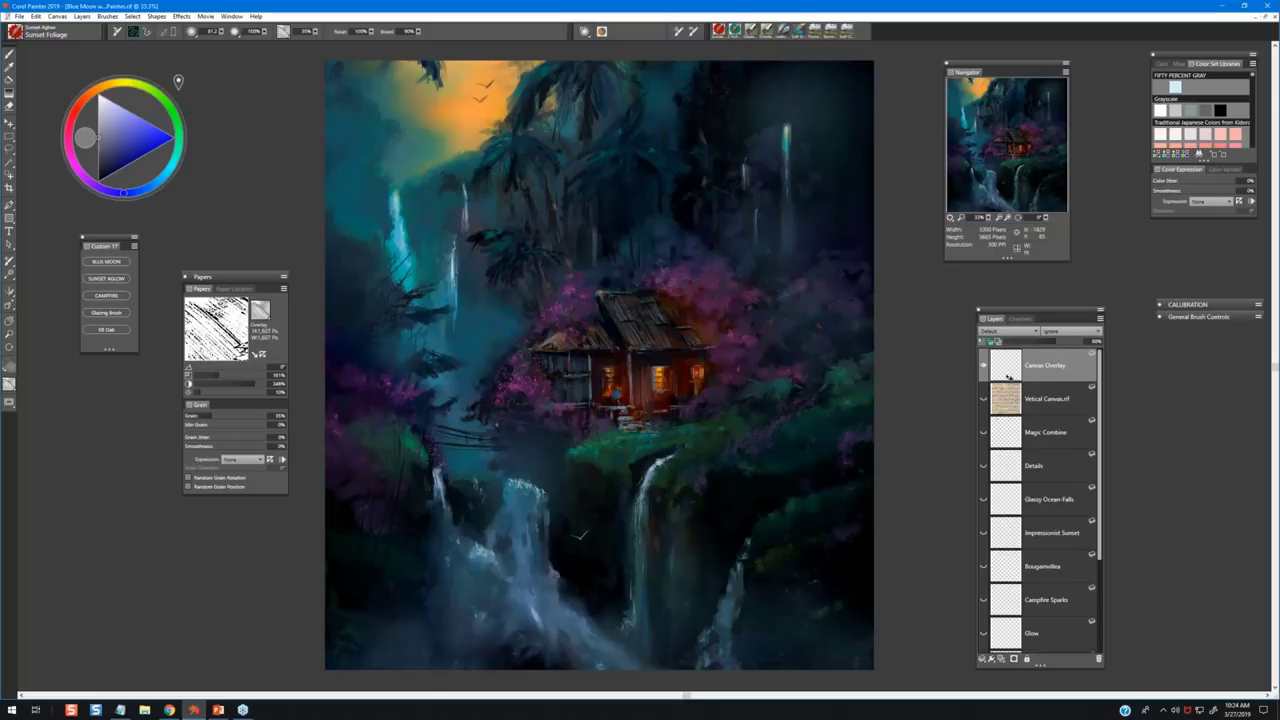
Fill the emptied Canvas Overlay layer with Current Color at 100% opacity.
key(ctrl+f)
mouse_move(520, 297)
mouse_down()
mouse_move(478, 301)
mouse_move(530, 298)
mouse_up()
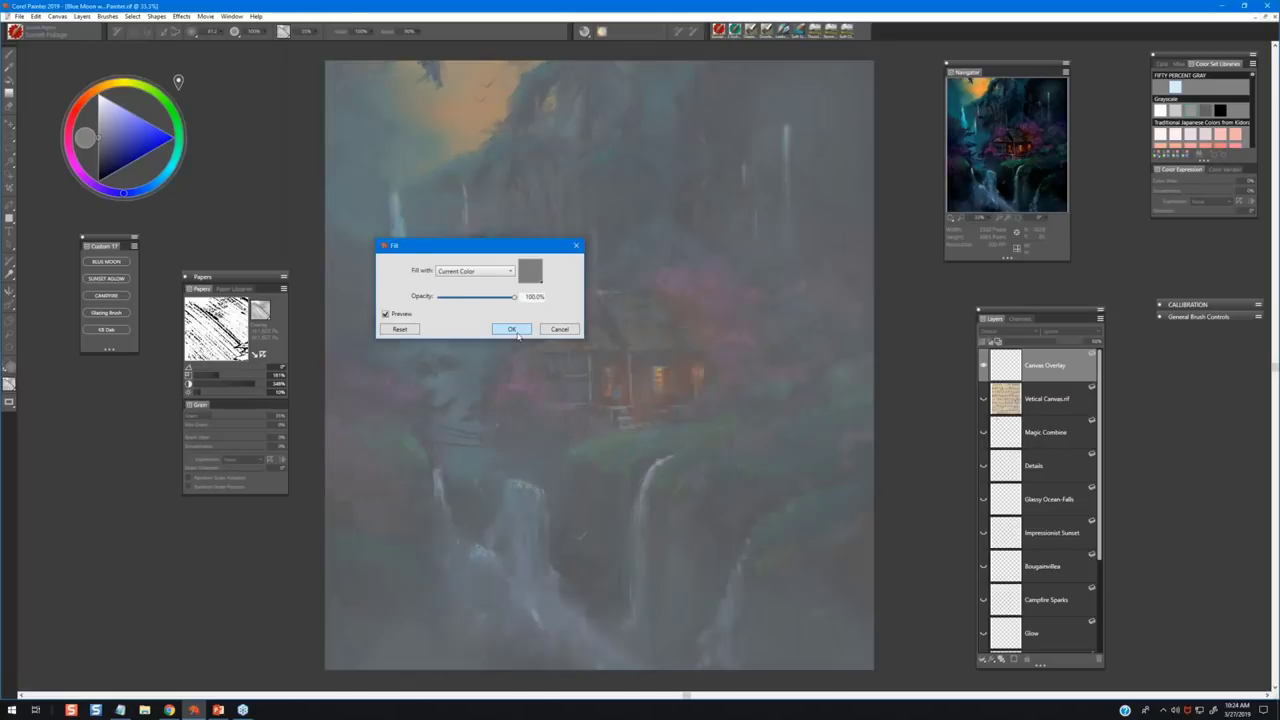
click(512, 329)
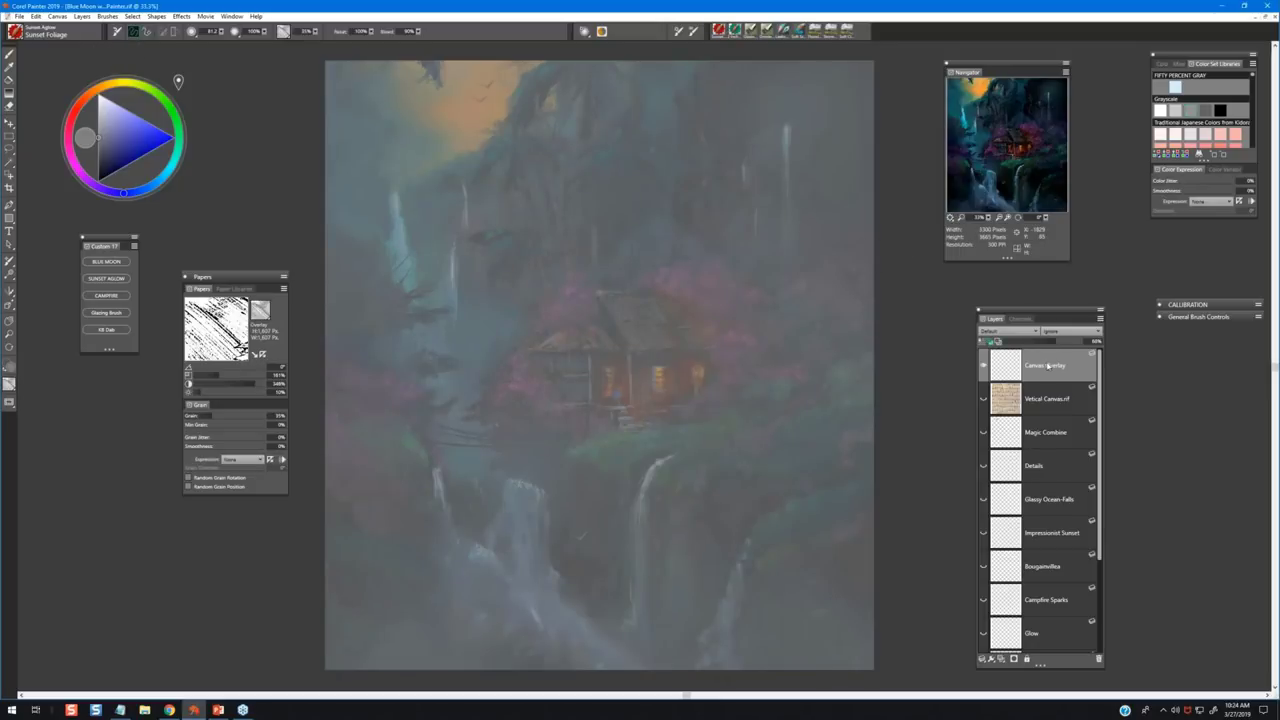
Raise the Canvas Overlay layer's opacity to 100% and move it back below the Vetical Canvas.rif layer.
click(1010, 331)
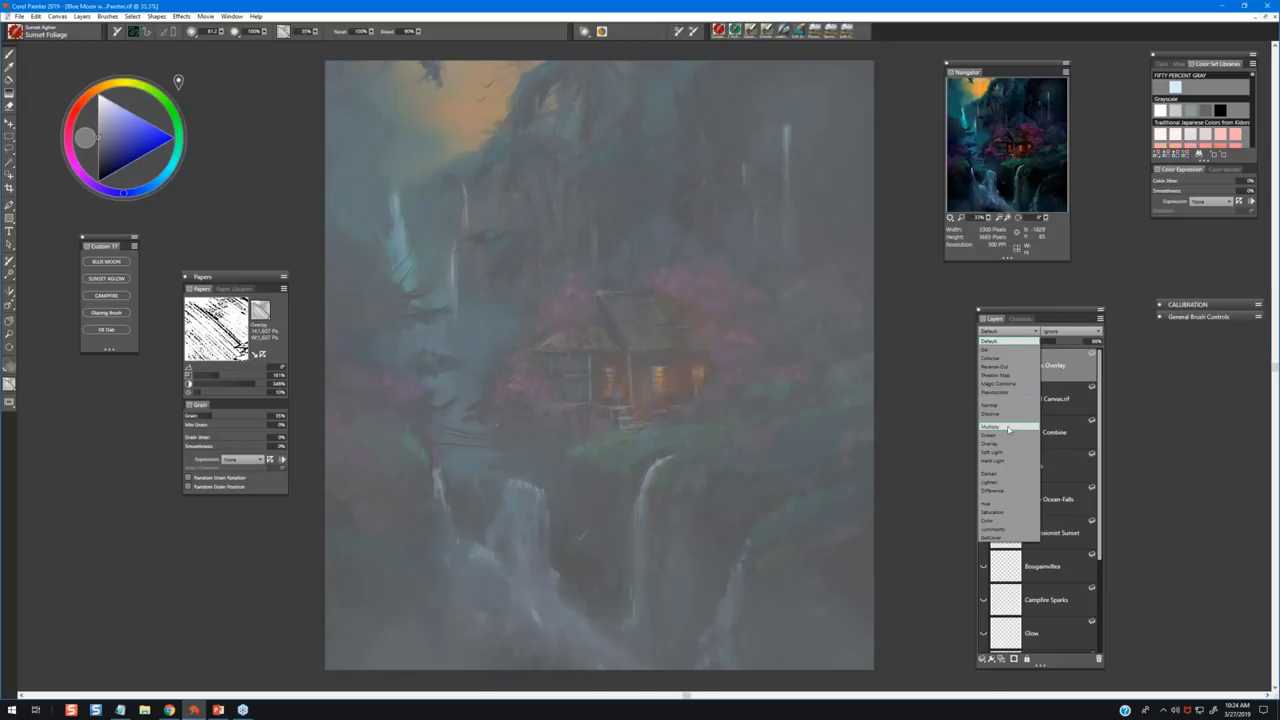
click(1150, 347)
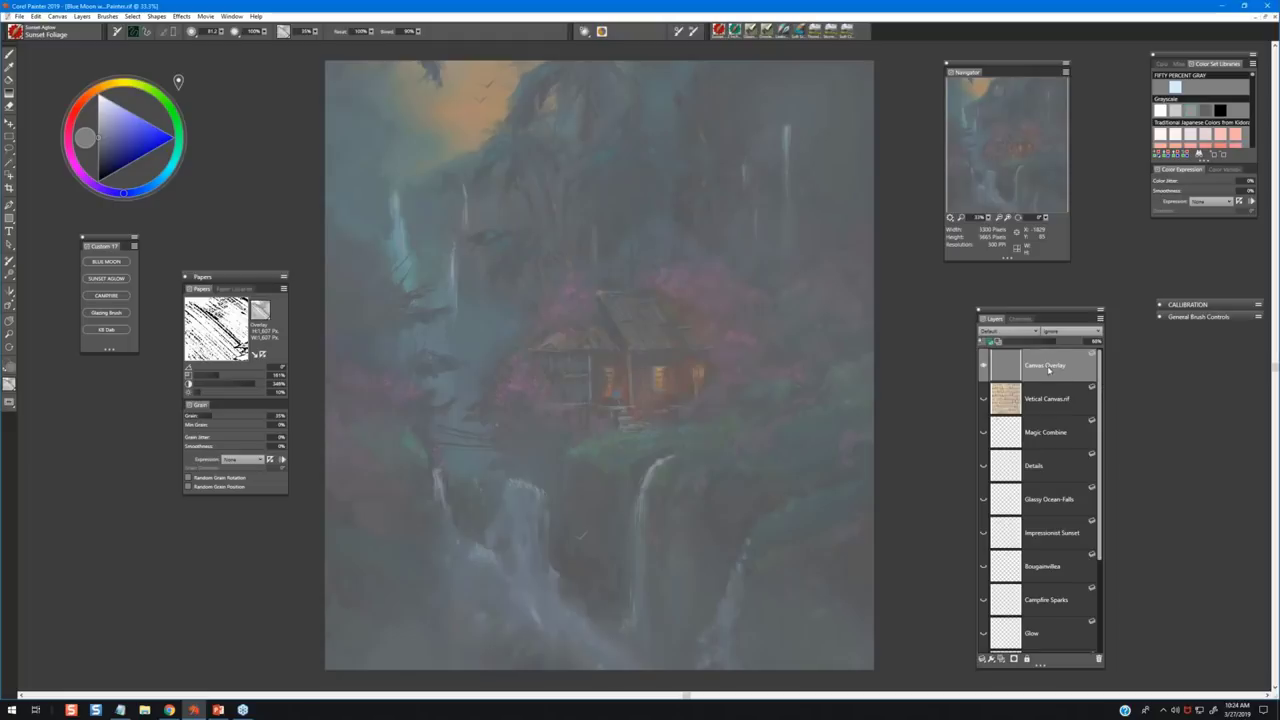
drag(1058, 342, 1100, 343)
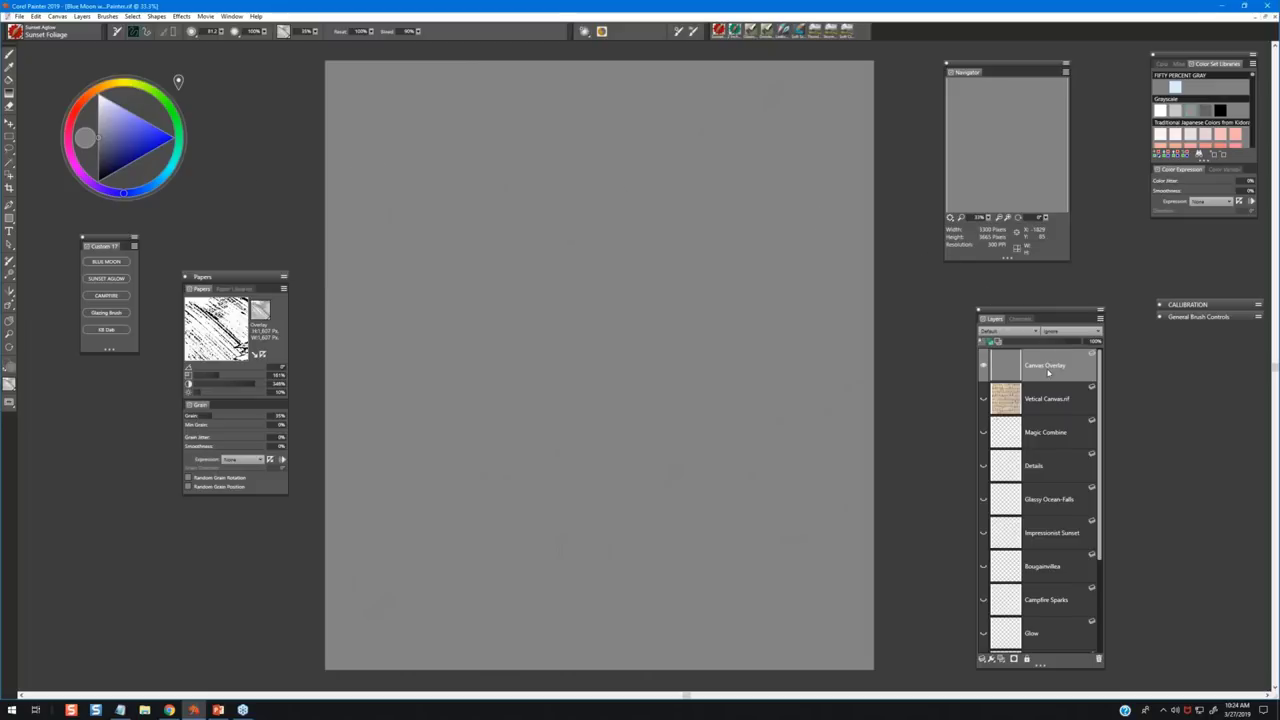
drag(1045, 368, 1046, 405)
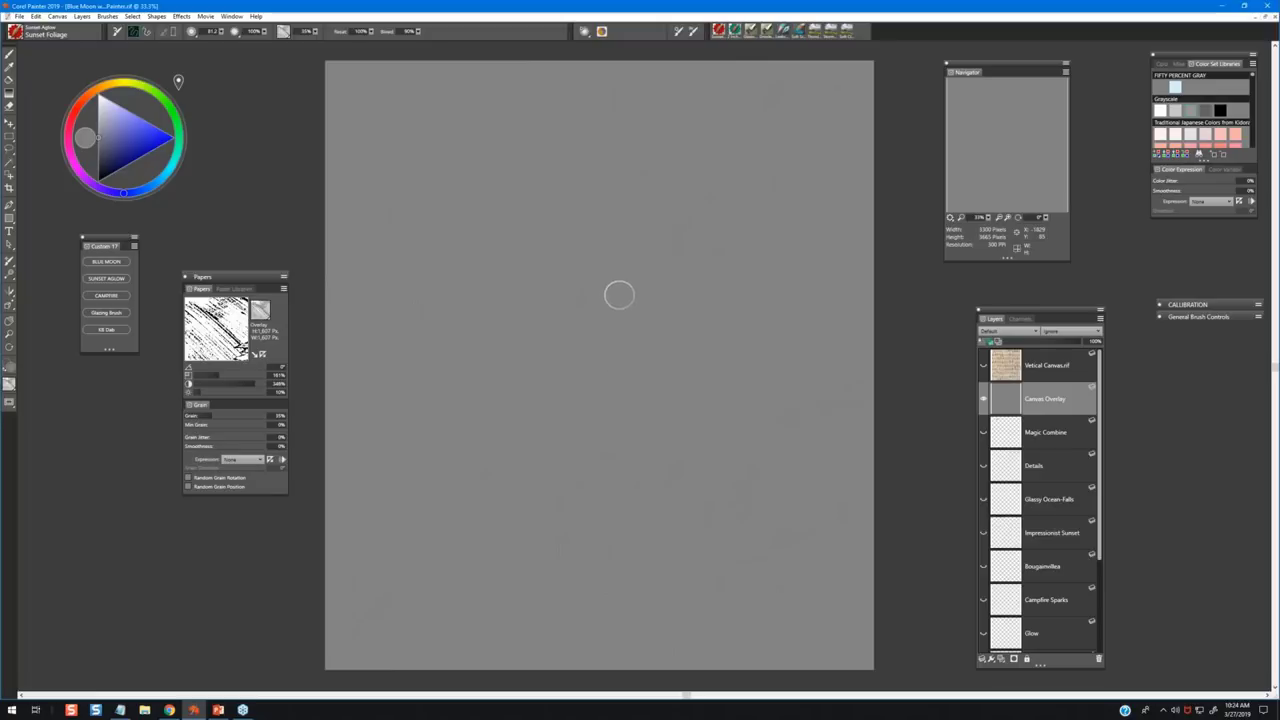
Apply a surface texture to the Canvas Overlay layer using Paper, with an Amount of 50%.
click(181, 17)
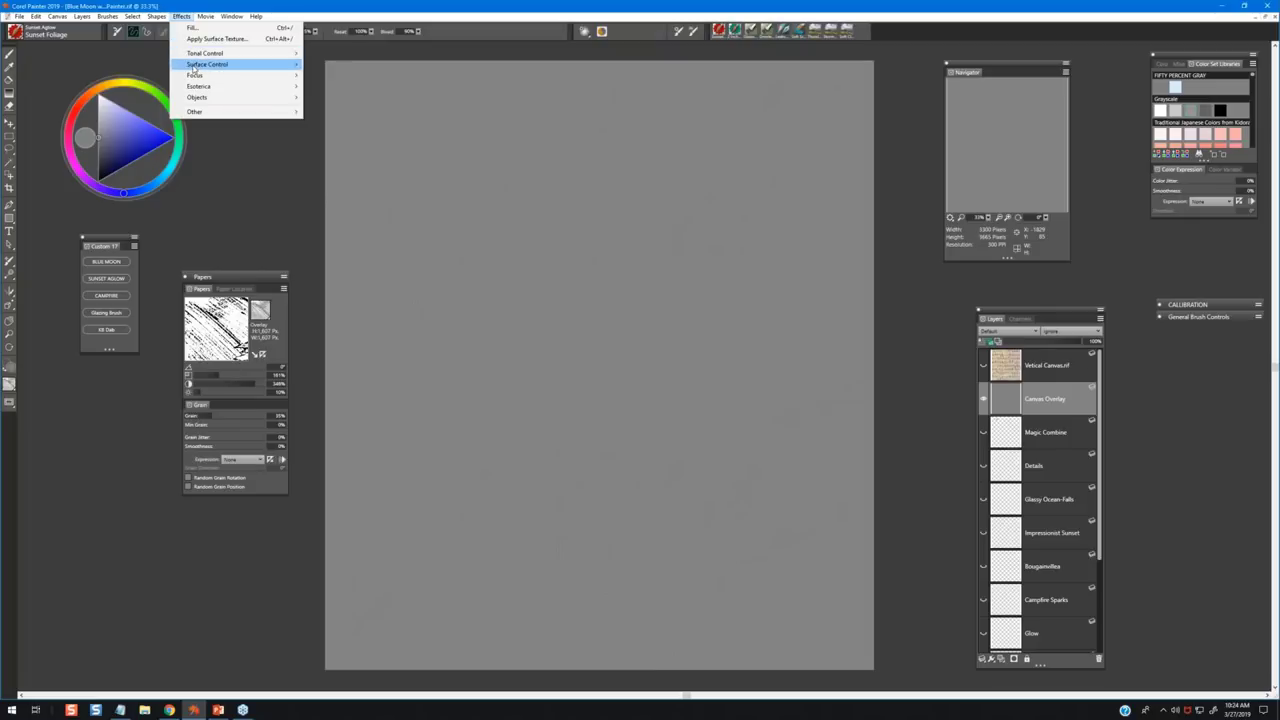
mouse_move(194, 68)
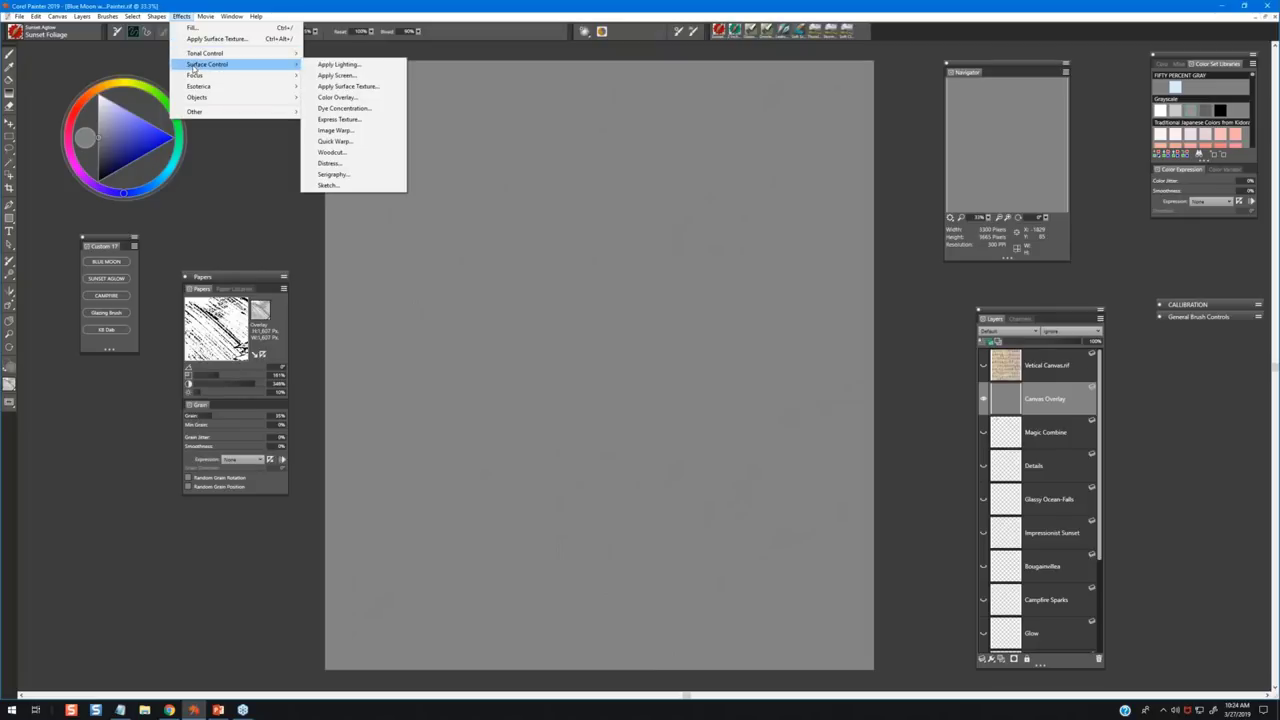
click(327, 88)
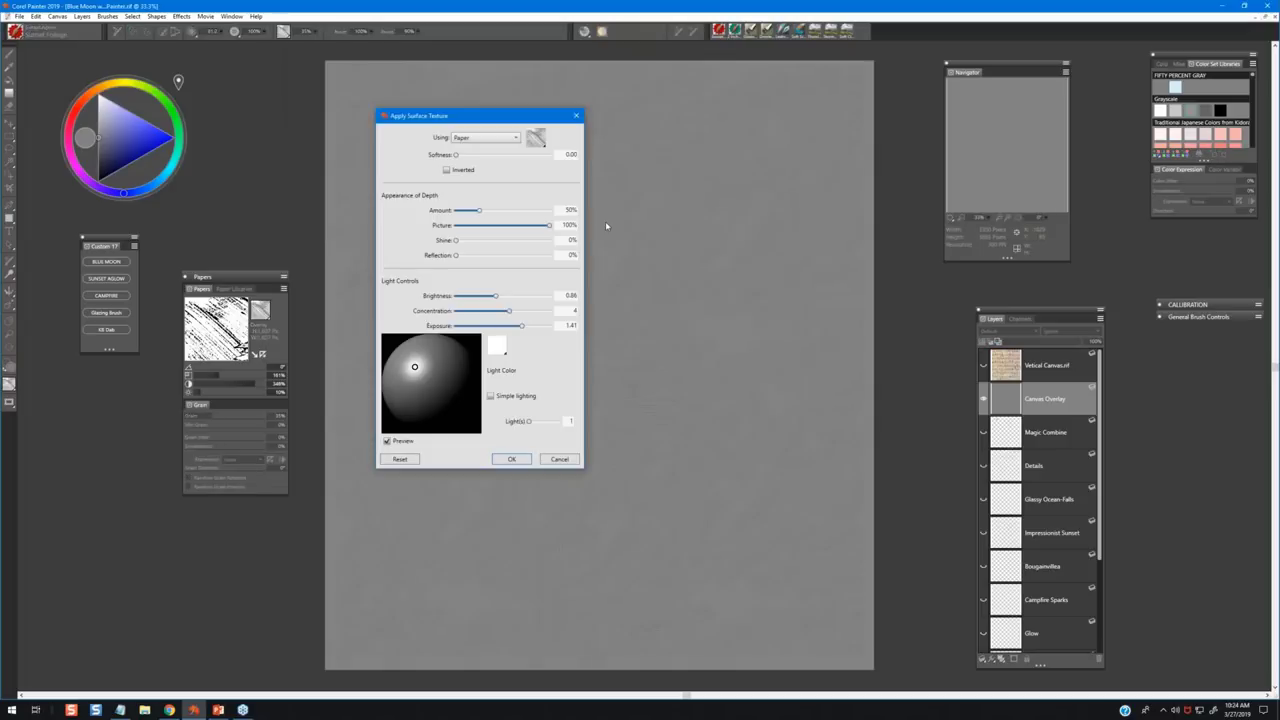
drag(517, 129, 458, 167)
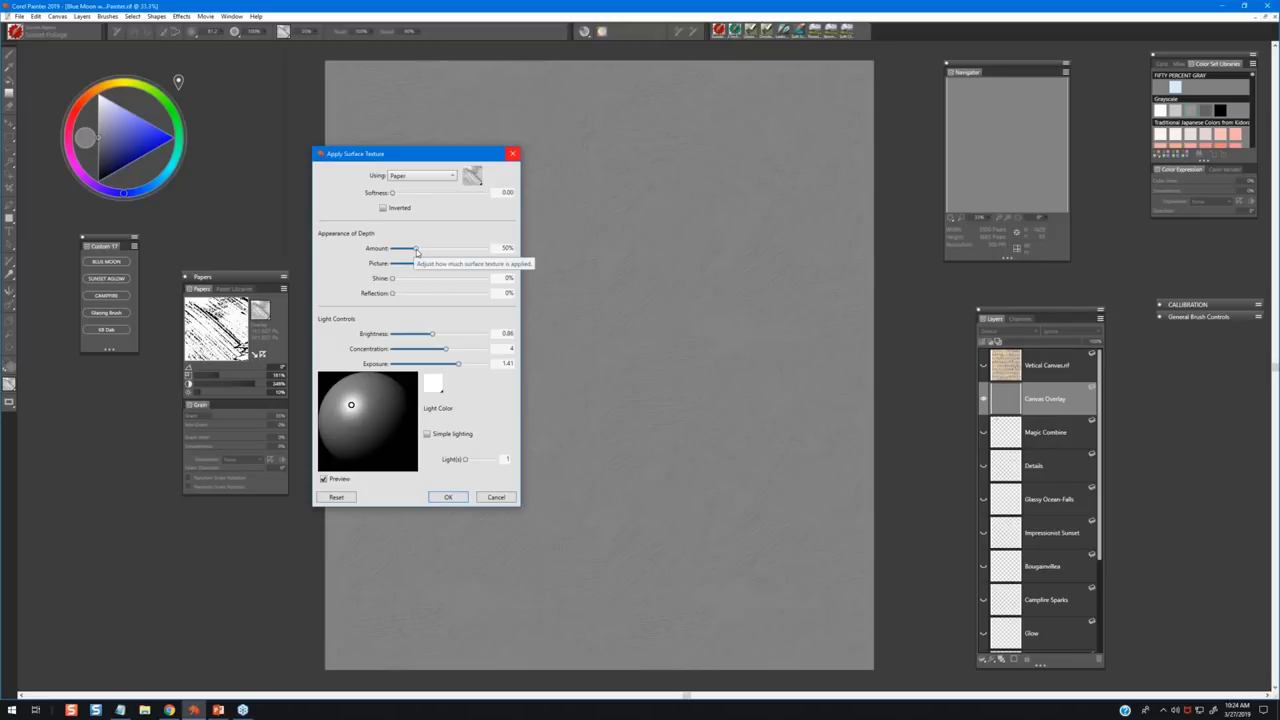
drag(417, 251, 424, 254)
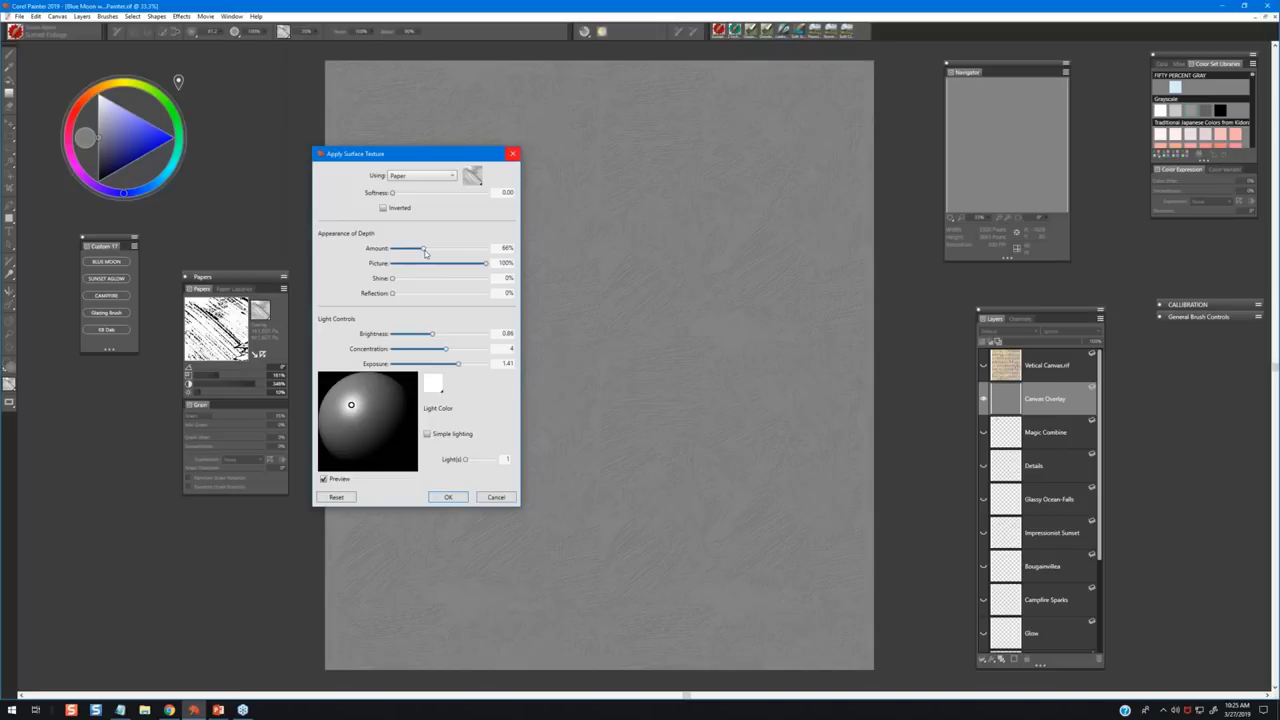
drag(424, 250, 413, 249)
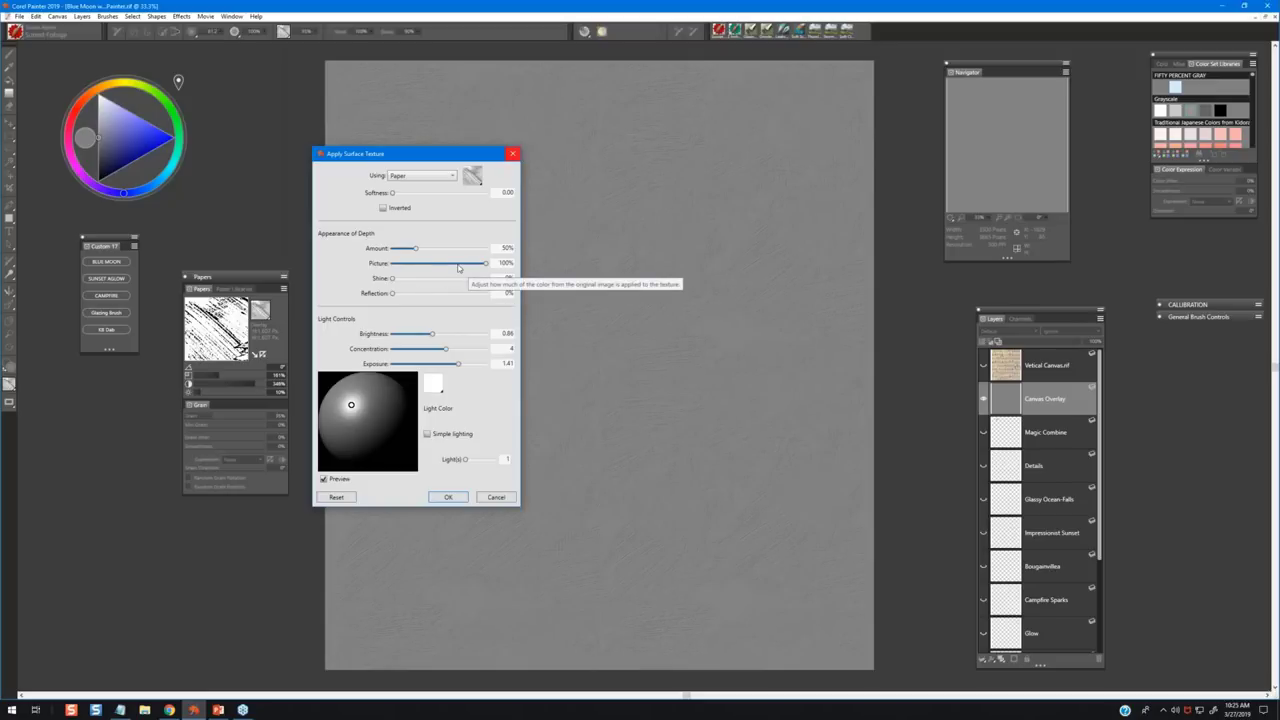
click(452, 497)
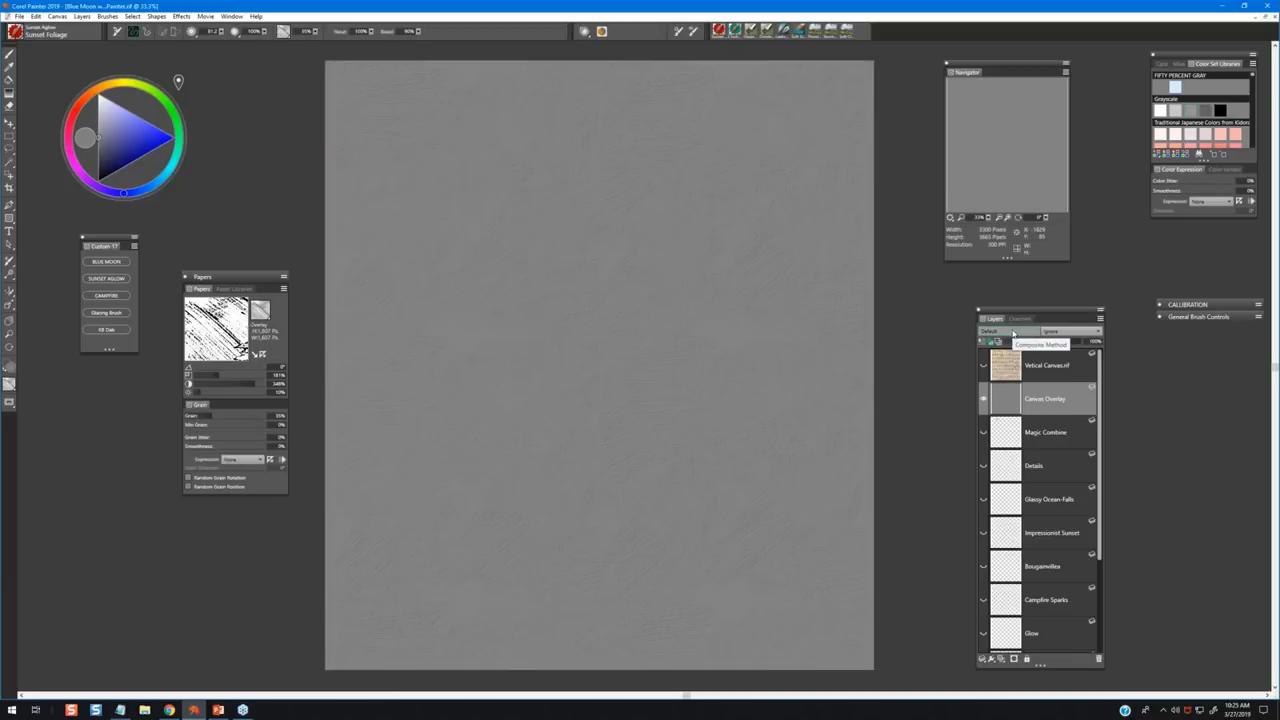
Set the Canvas Overlay layer's composite method to Overlay and lower its opacity to about 78%.
click(1013, 334)
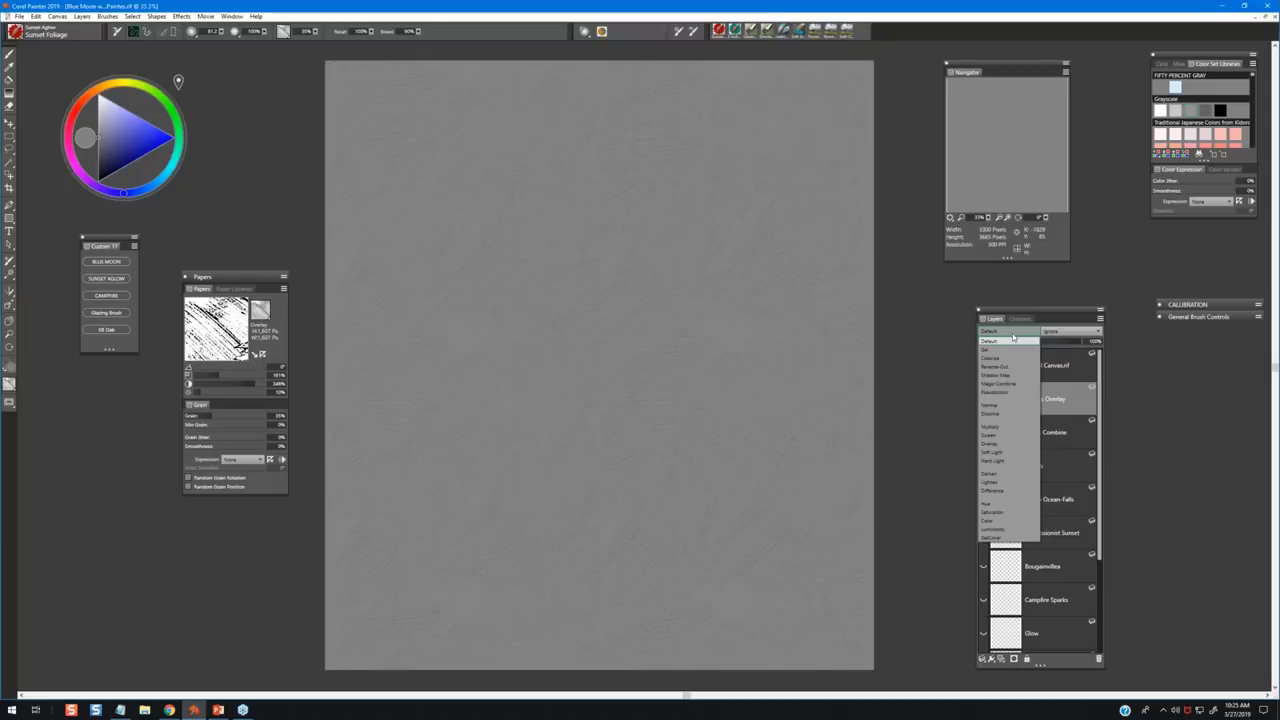
click(1007, 444)
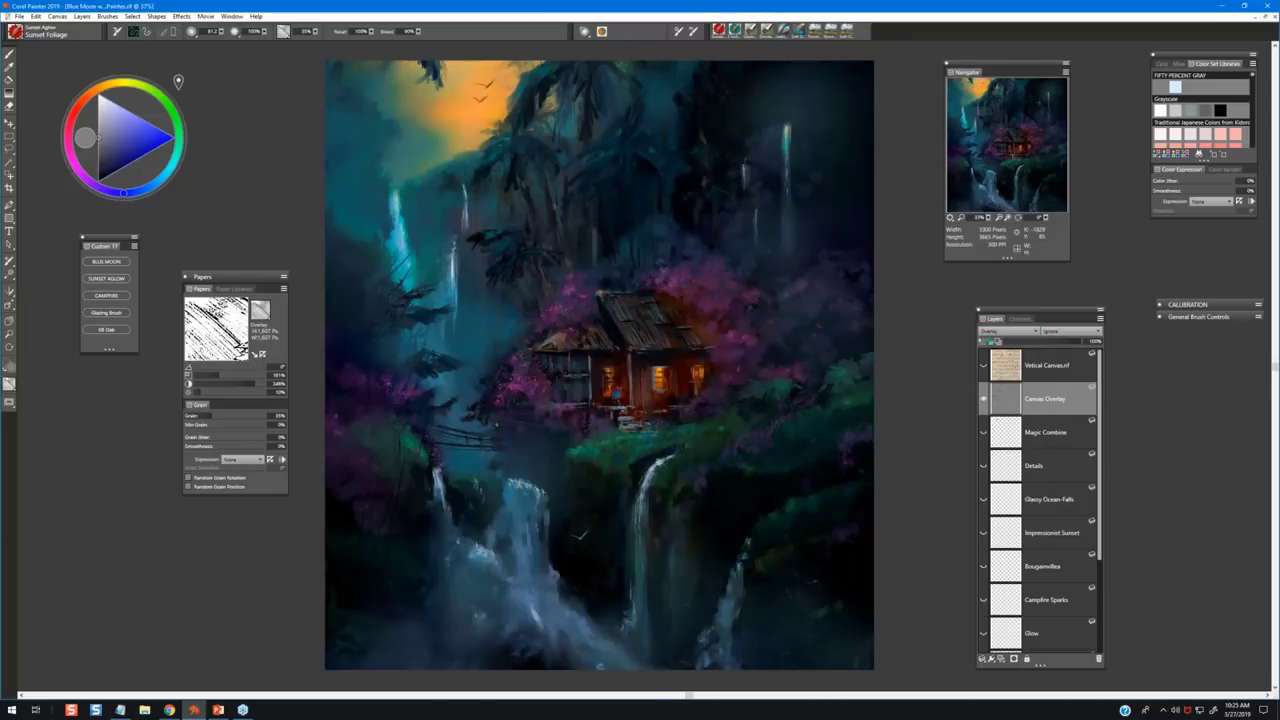
scroll(500, 320, up, 2)
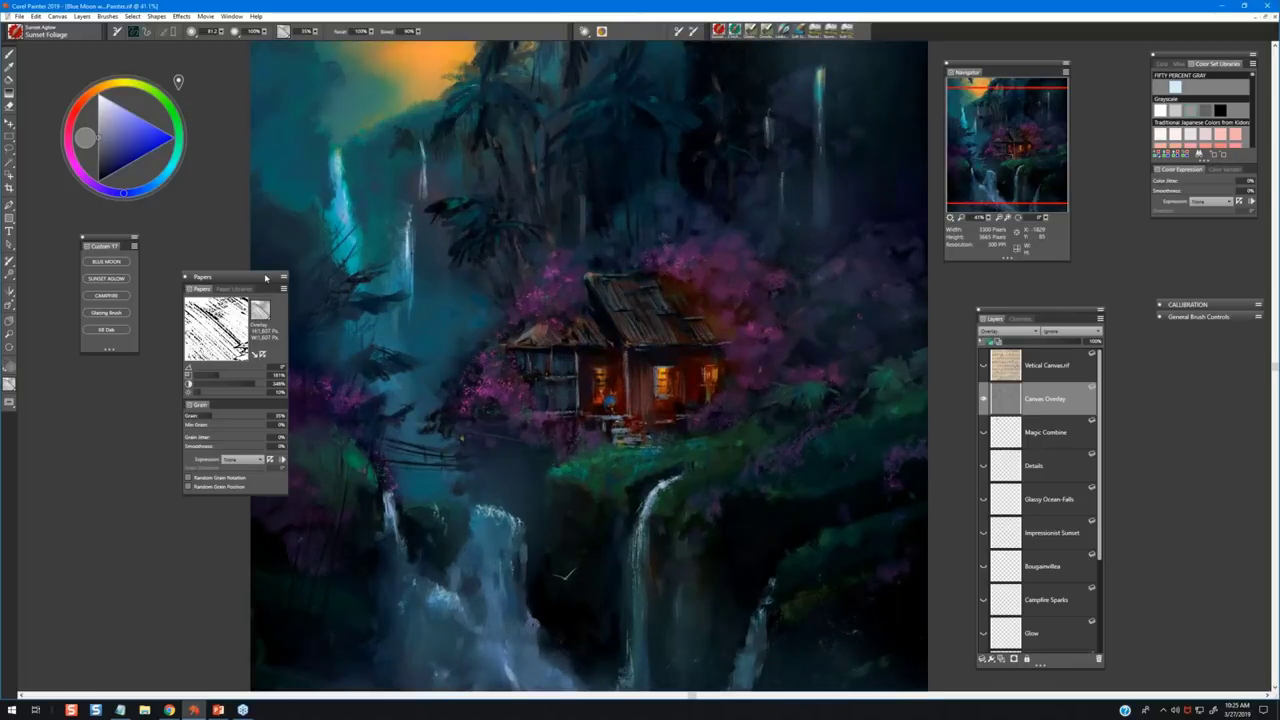
drag(265, 278, 162, 340)
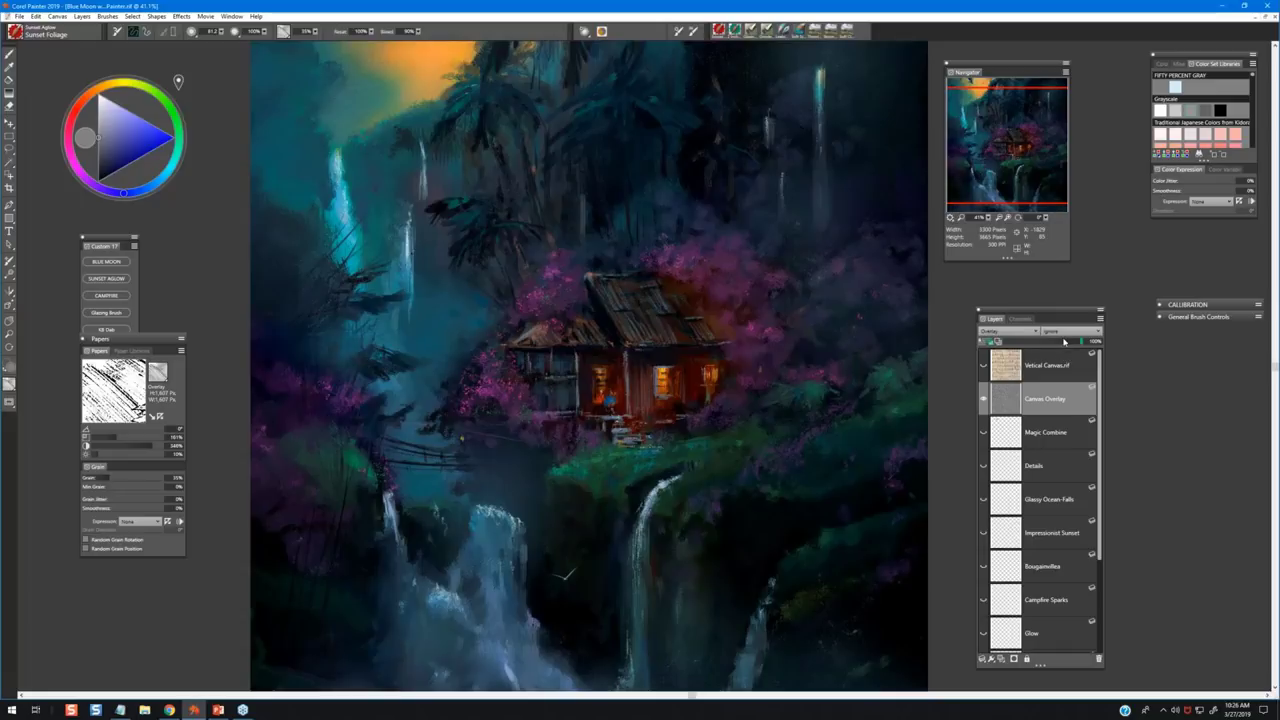
click(1064, 342)
drag(1064, 342, 1061, 350)
Fit the whole painting in view and select the Palms layer.
scroll(1076, 432, down, 1)
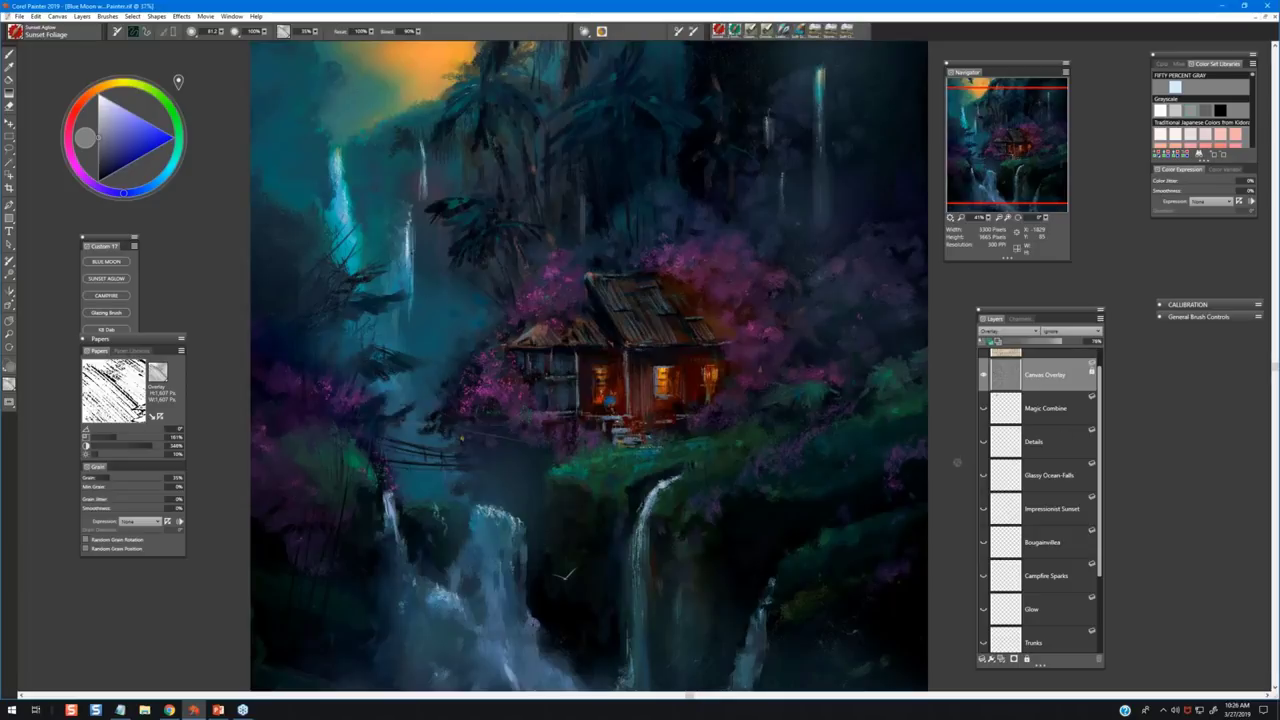
key(ctrl+minus)
scroll(1045, 600, down, 3)
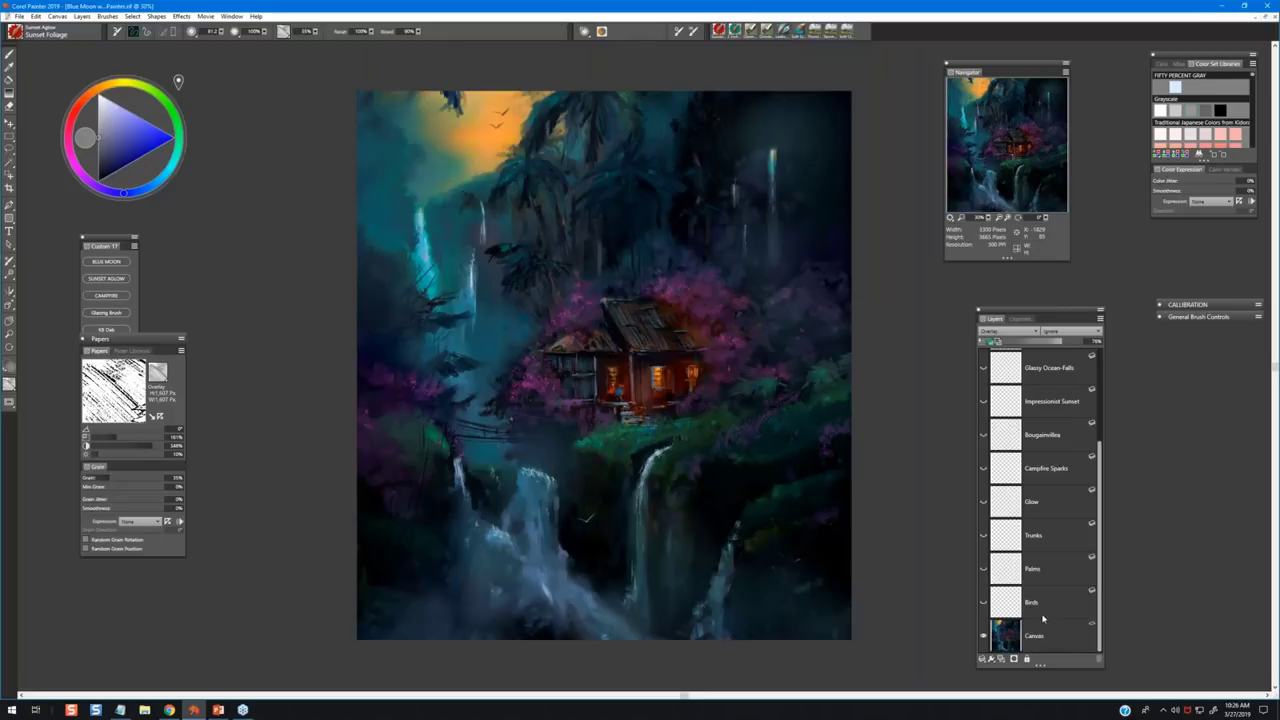
click(1045, 612)
click(1055, 578)
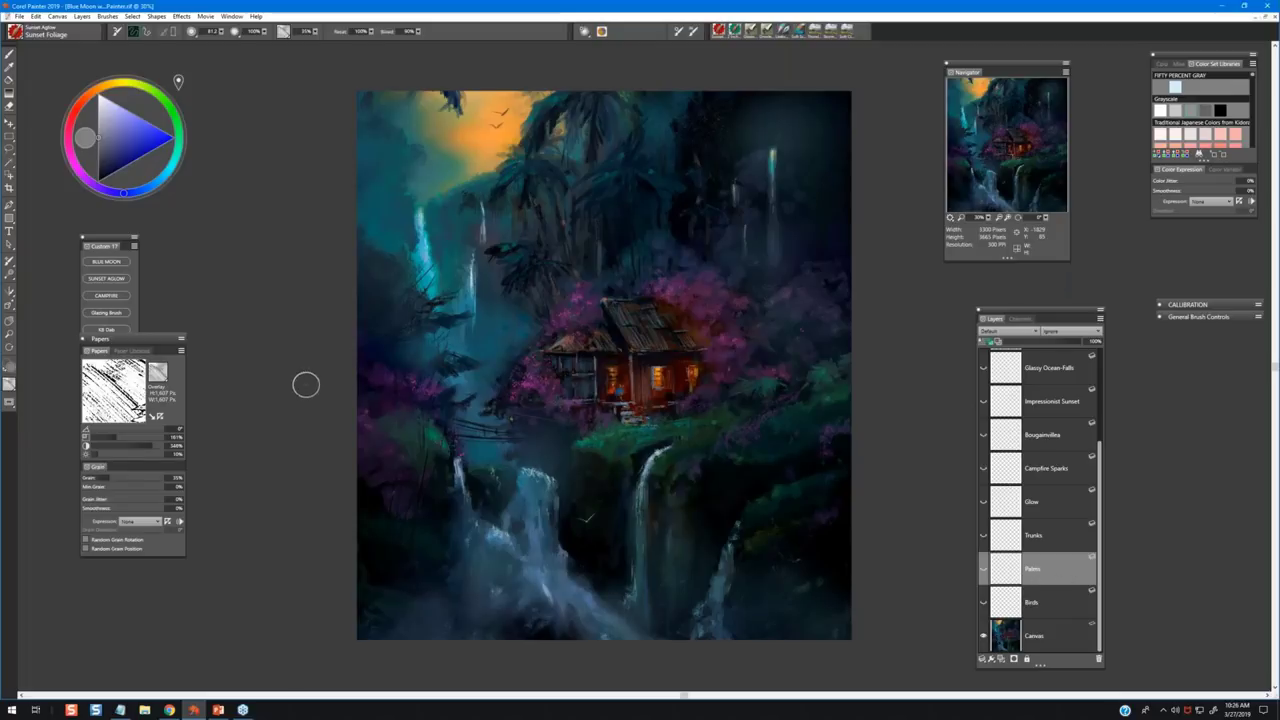
Choose the Palm Frond Grainy brush from the Blue Moon category and make the Palms layer visible.
drag(152, 345, 270, 236)
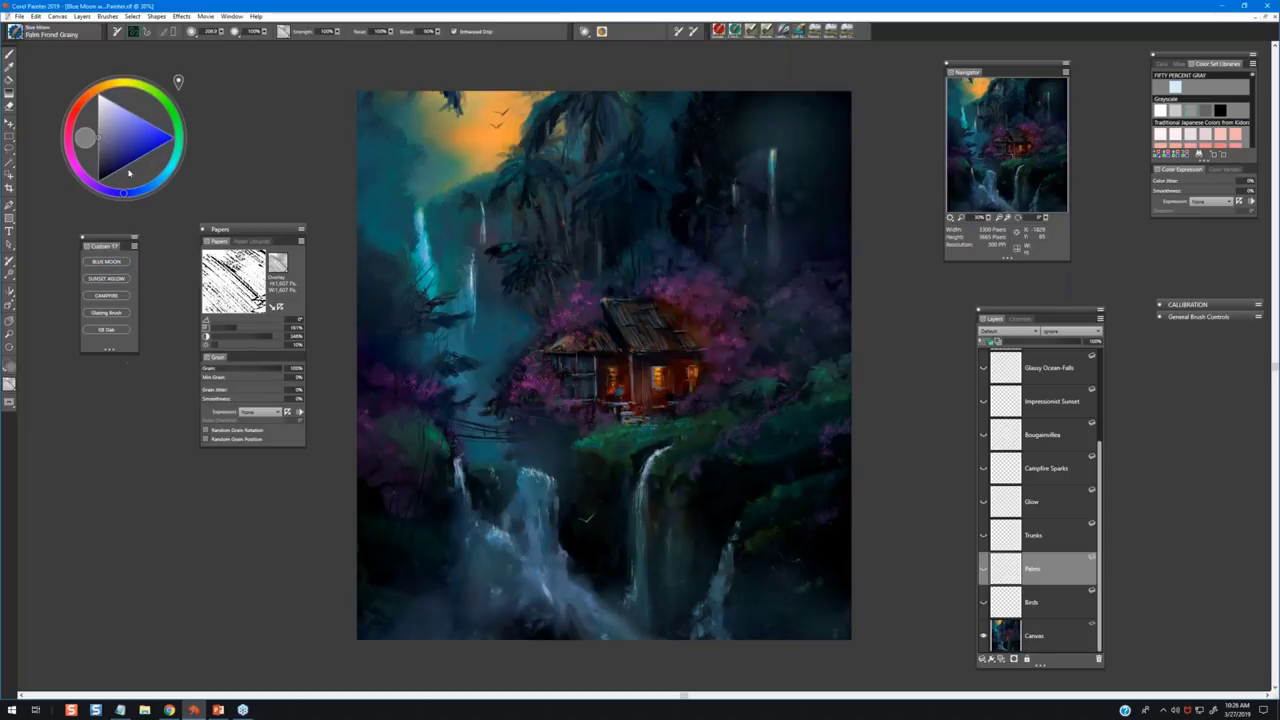
click(16, 34)
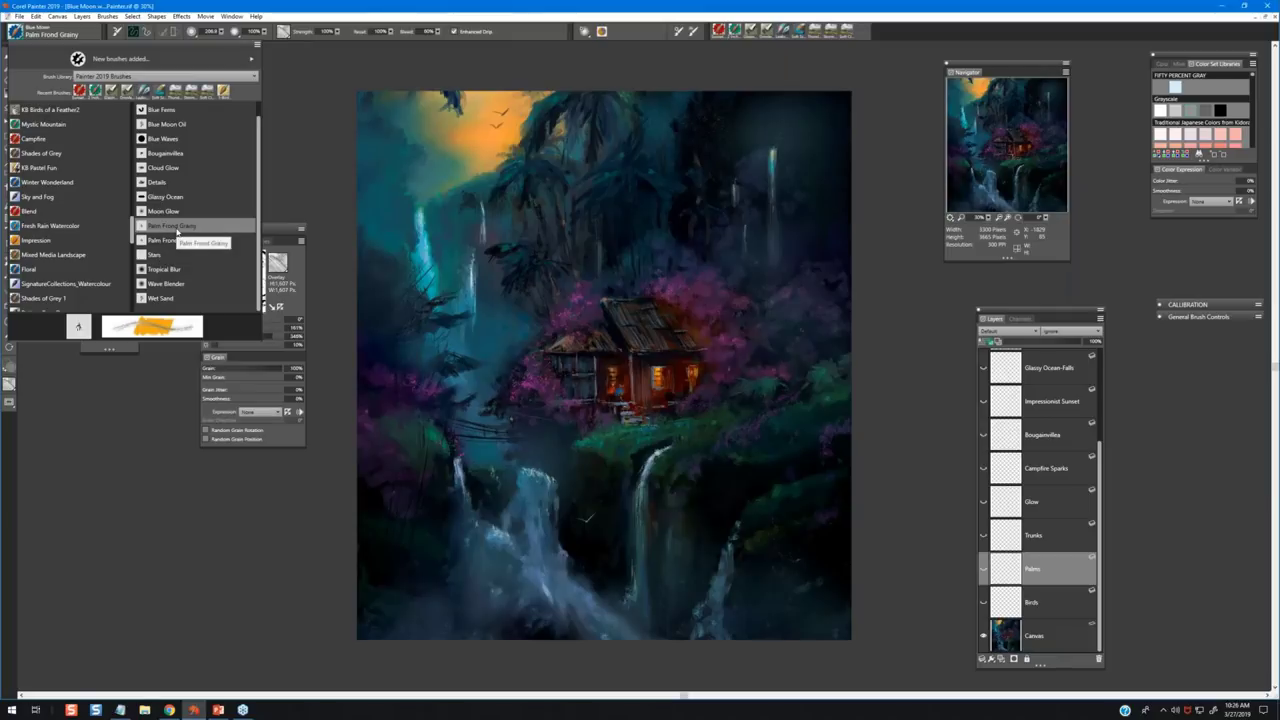
click(176, 228)
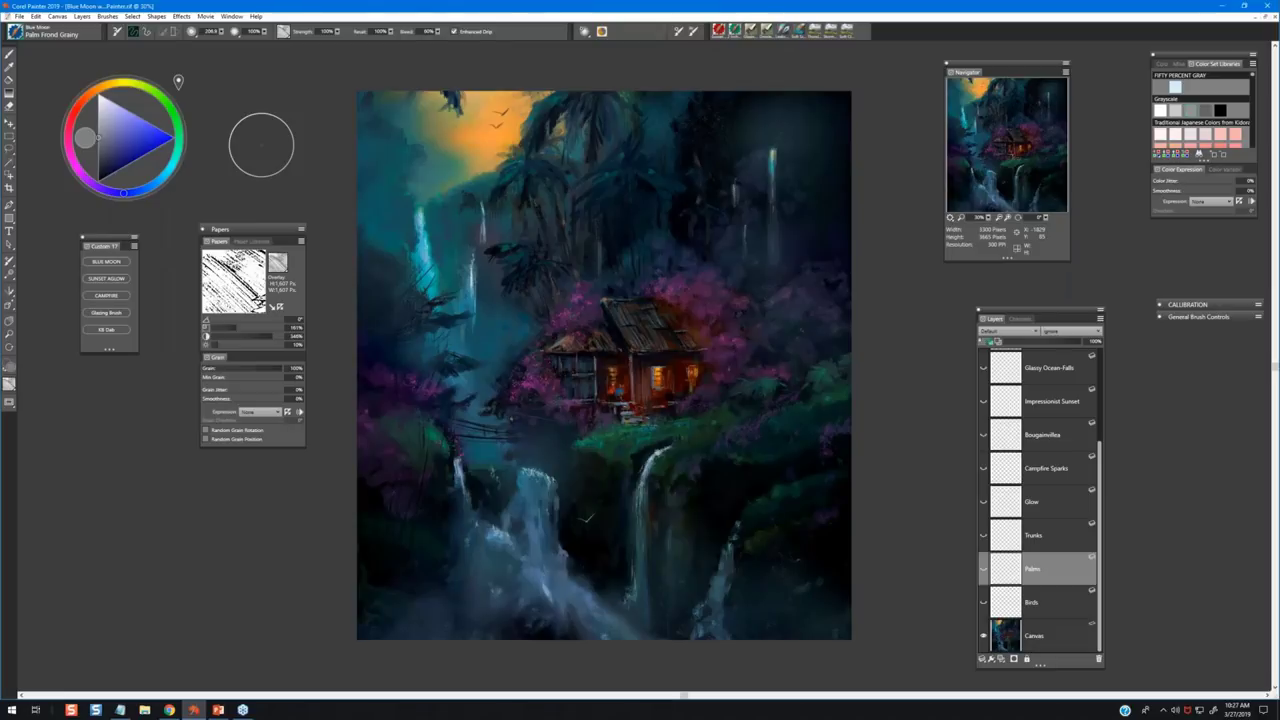
click(983, 569)
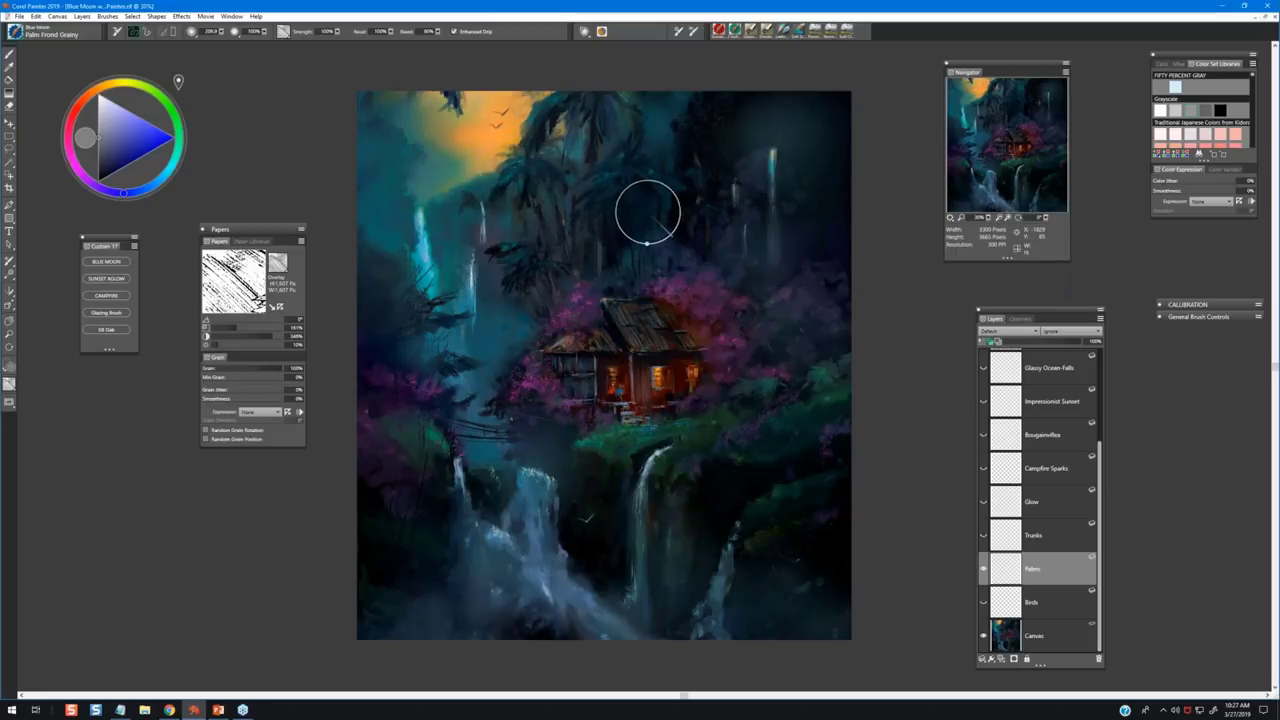
Sample the dark teal from the palm near the painting's upper edge and stroke over its fronds.
mouse_move(546, 117)
mouse_down()
mouse_move(543, 128)
mouse_move(547, 117)
mouse_up()
alt+click(545, 120)
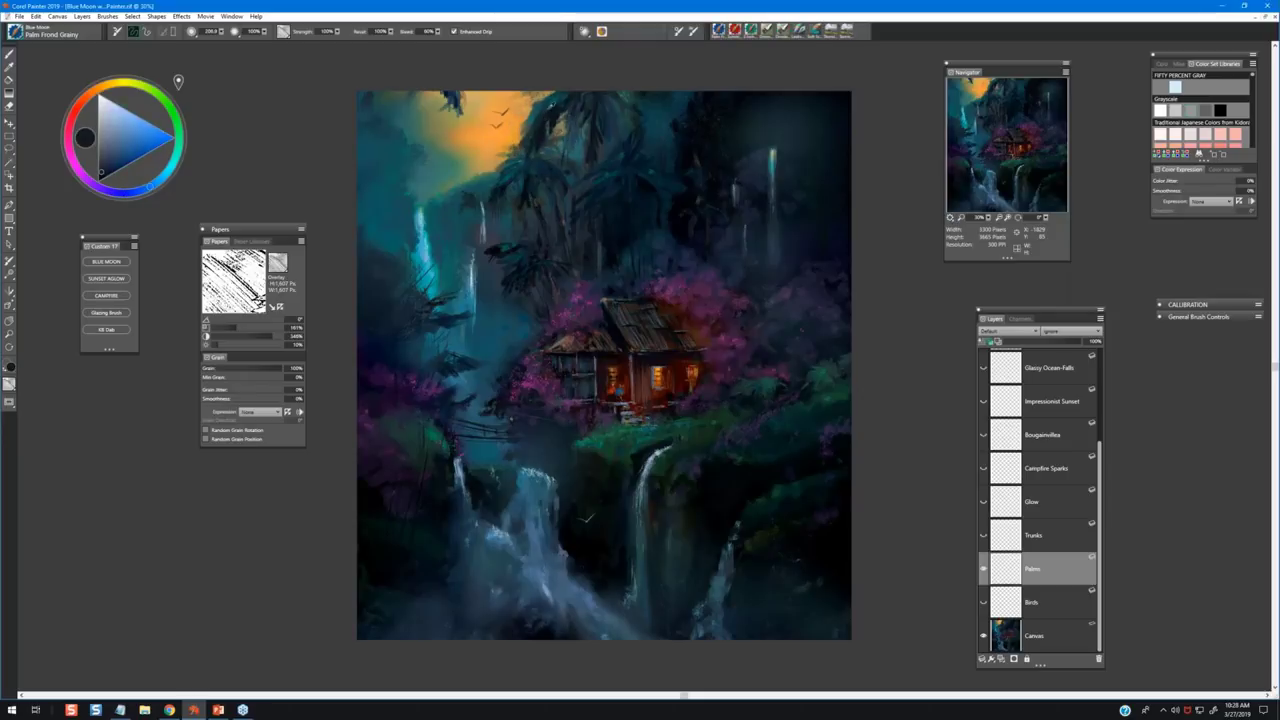
drag(545, 125, 565, 112)
Switch the brush's paper texture to Basic Paper.
click(284, 32)
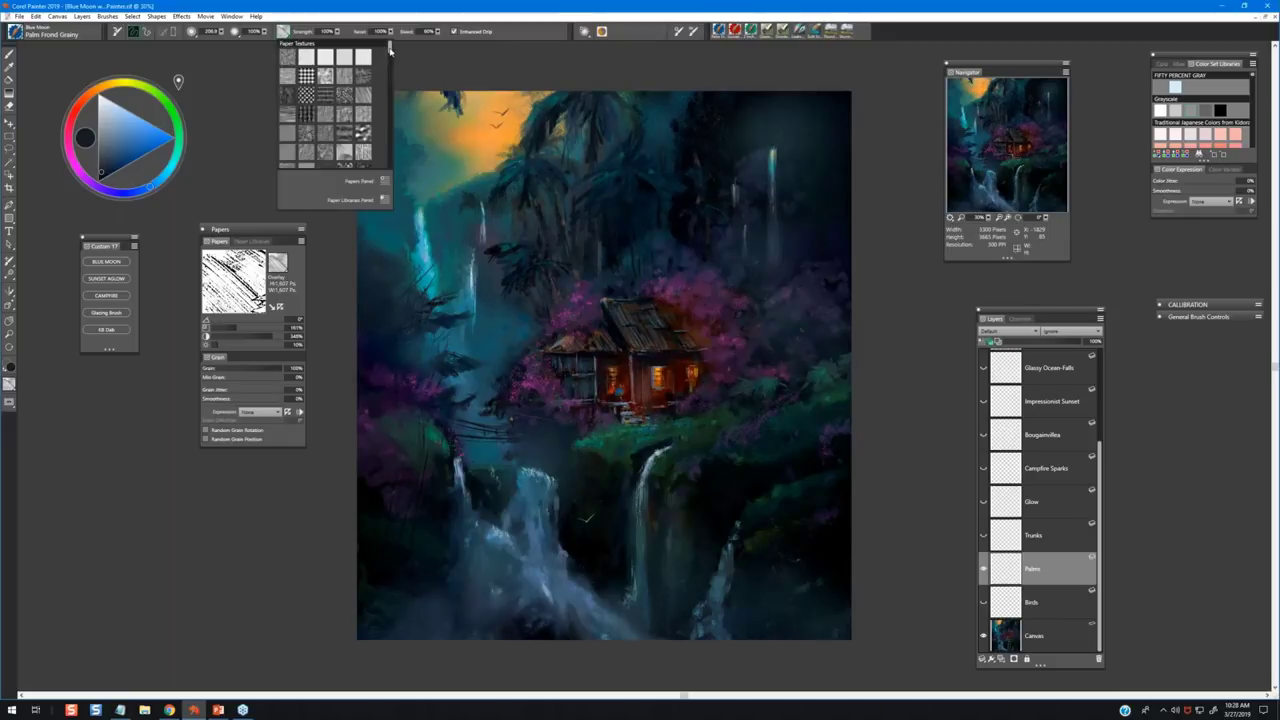
mouse_move(390, 52)
mouse_down()
mouse_move(390, 65)
mouse_move(390, 45)
mouse_up()
click(286, 57)
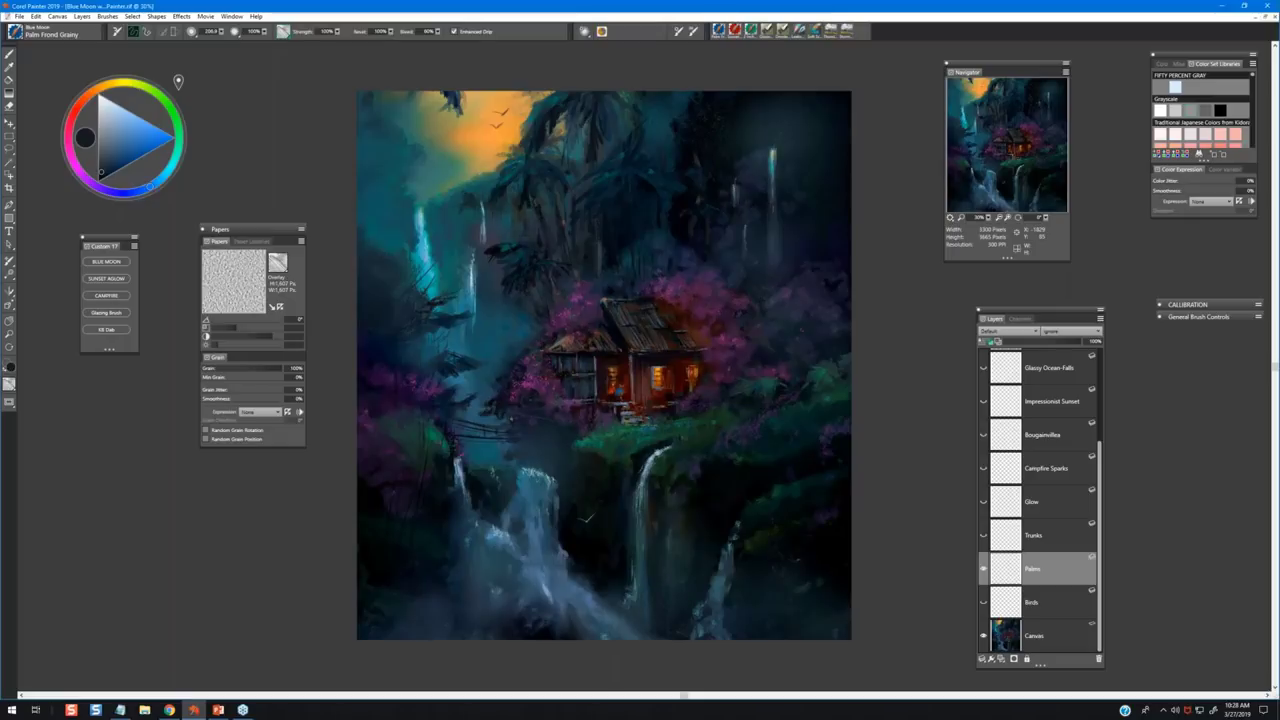
Sample dark teals from the tall palm beside the orange sky and paint grainy fronds over its crown.
alt+click(569, 110)
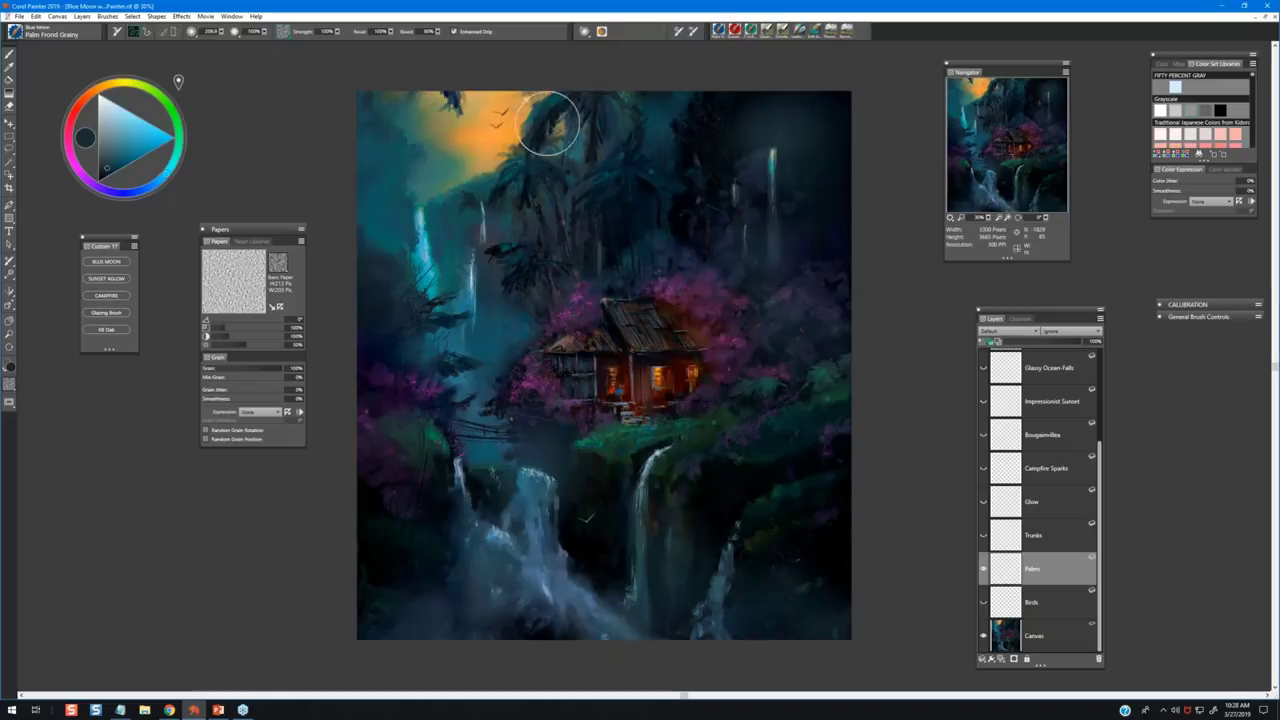
mouse_move(548, 122)
mouse_down()
mouse_move(575, 100)
mouse_move(538, 140)
mouse_move(556, 96)
mouse_move(538, 106)
mouse_move(574, 97)
mouse_move(543, 129)
mouse_up()
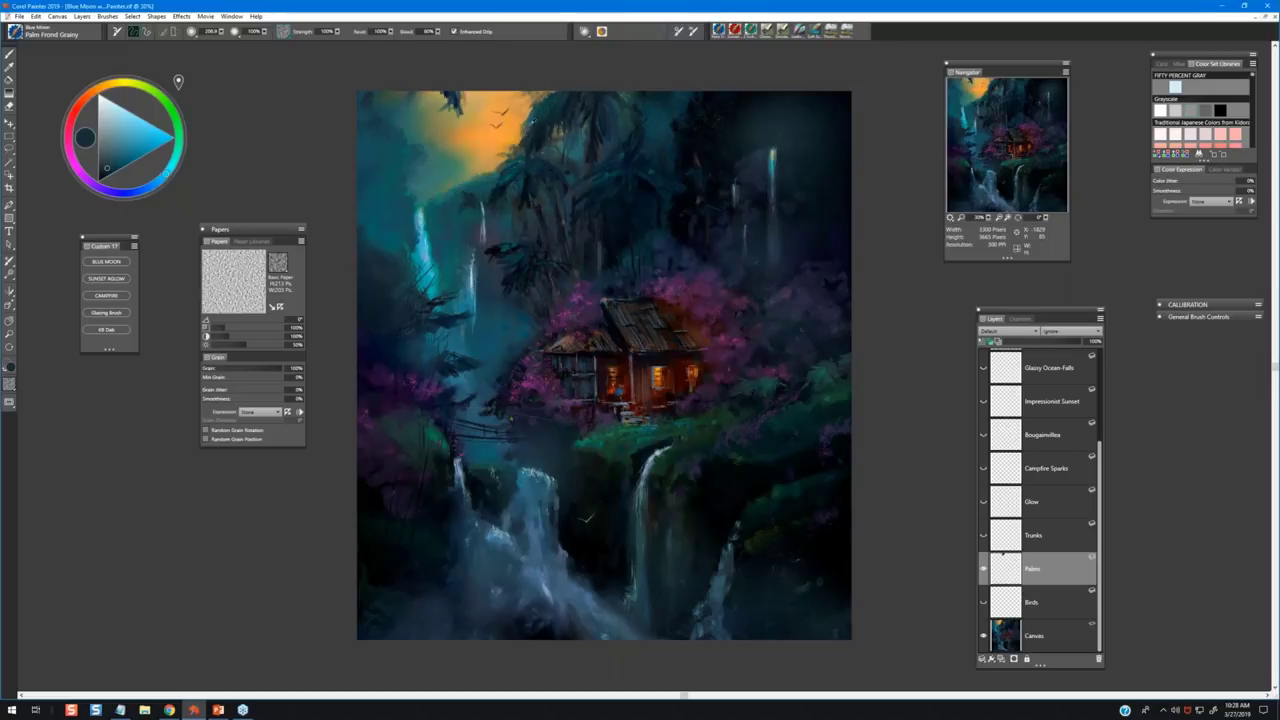
alt+click(538, 125)
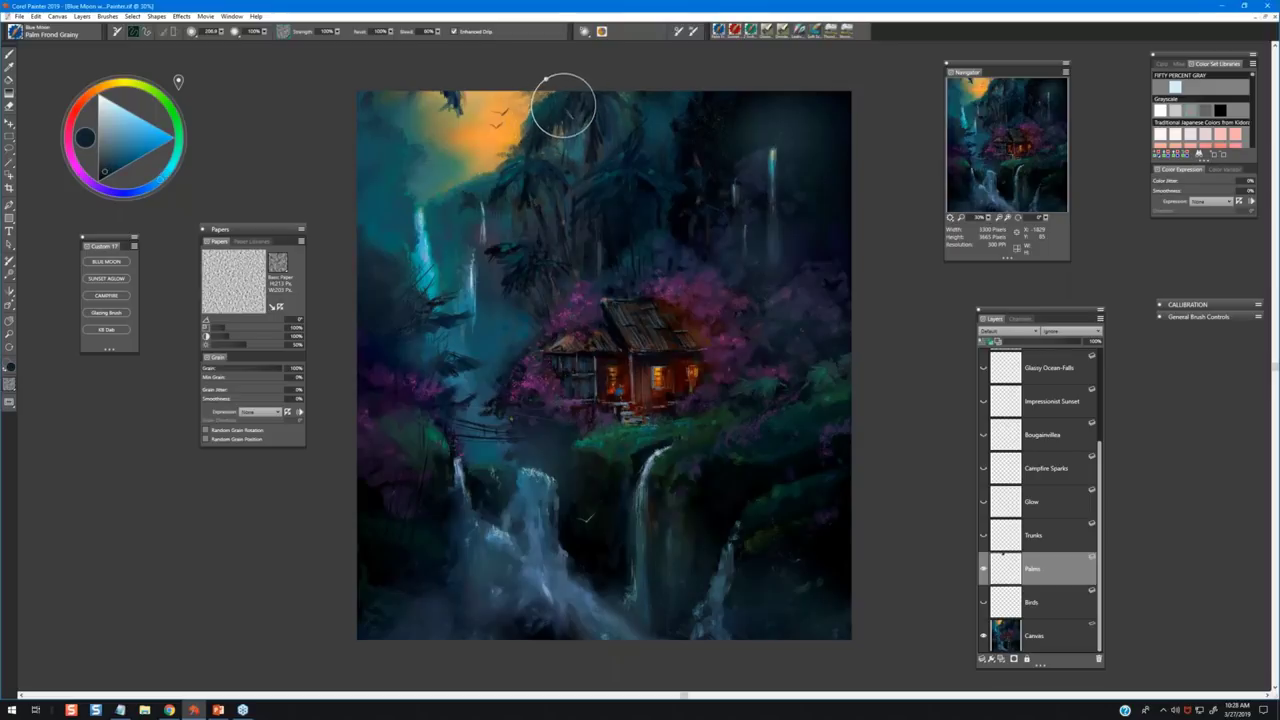
mouse_move(563, 105)
mouse_down()
mouse_move(601, 115)
mouse_move(620, 95)
mouse_move(614, 127)
mouse_move(601, 112)
mouse_move(601, 142)
mouse_move(607, 133)
mouse_move(534, 77)
mouse_up()
alt+click(582, 100)
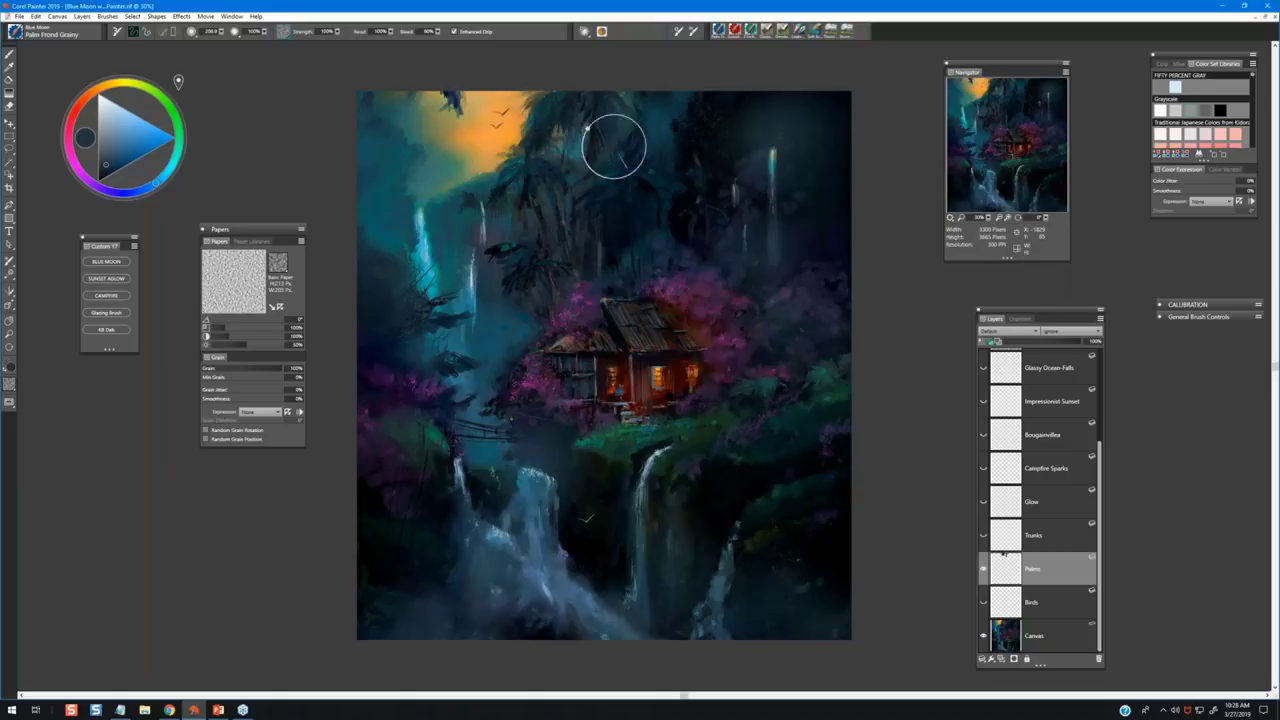
Pick up varied teals from the upper palms and extend drooping fronds along the palm edge bordering the orange sky.
alt+click(659, 168)
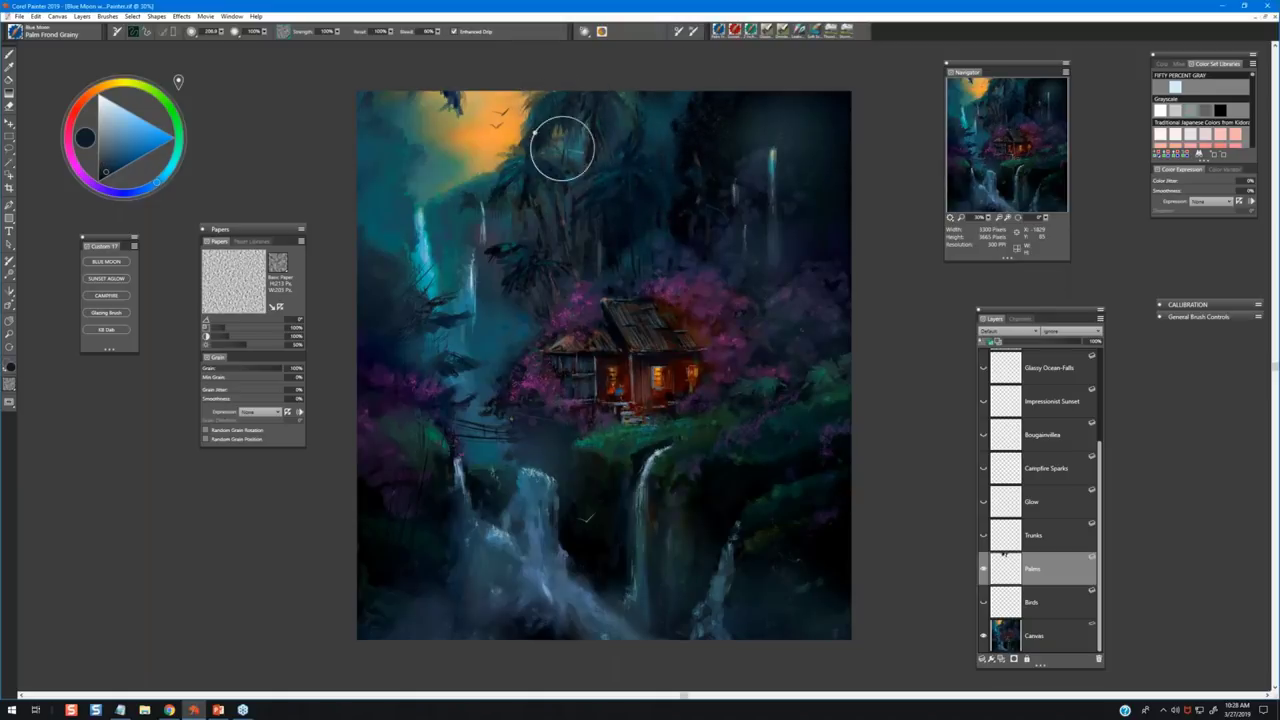
alt+click(510, 167)
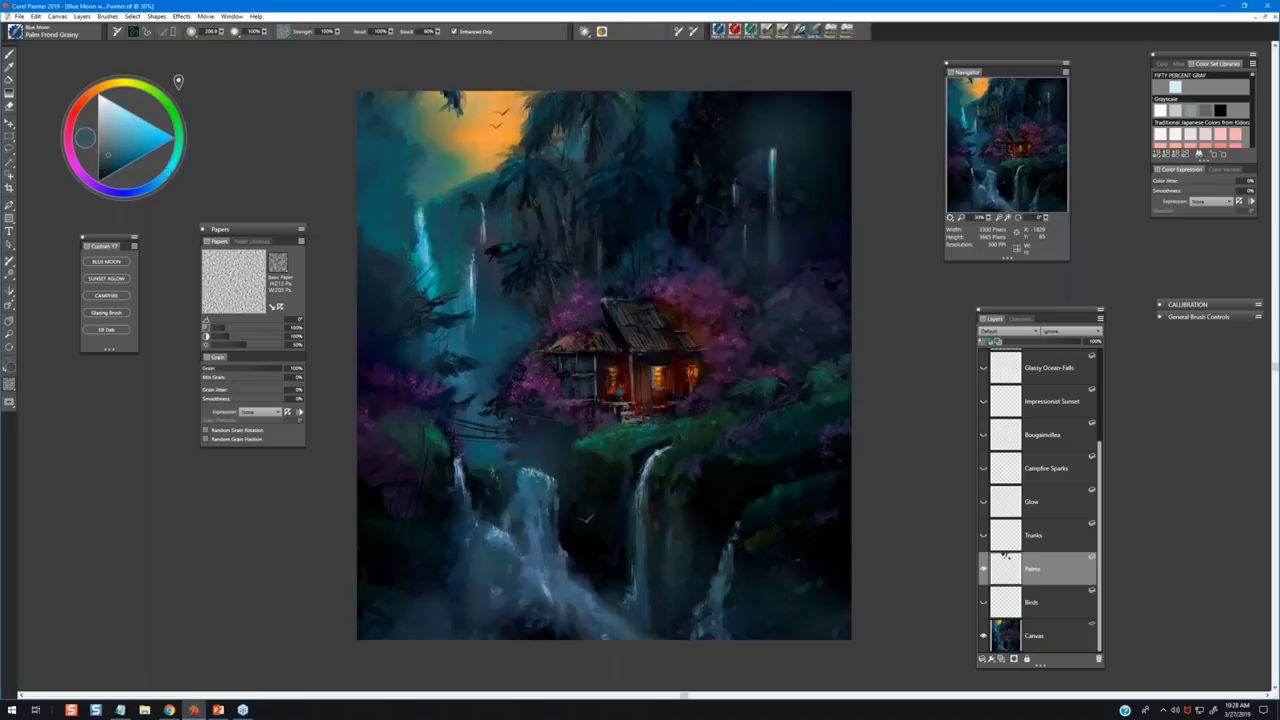
alt+click(519, 162)
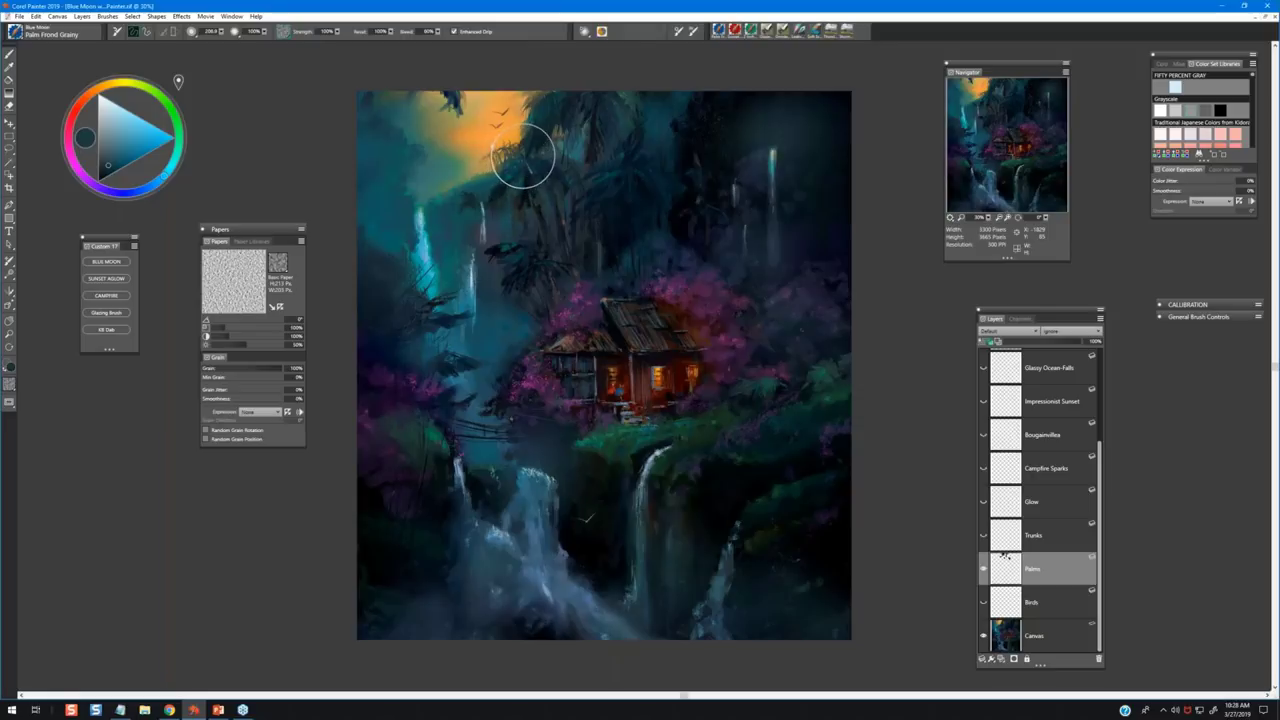
alt+click(525, 172)
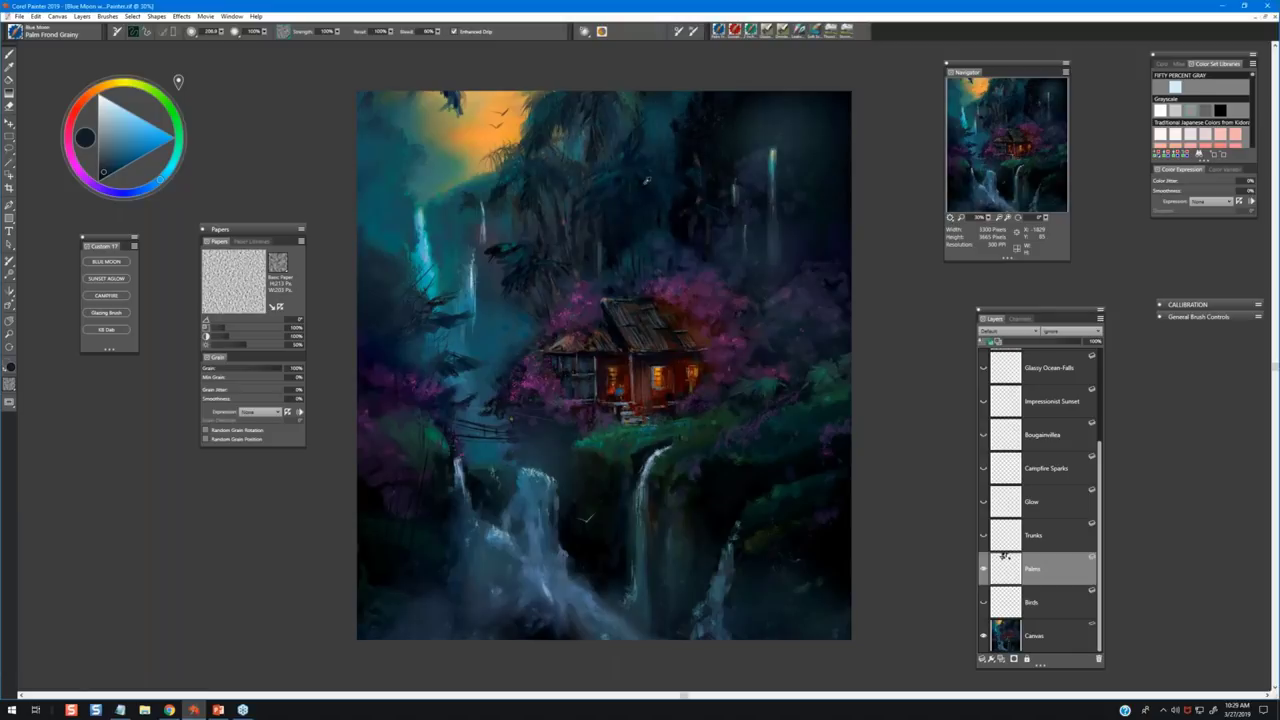
Sample dark teals and blues across the central palms above the hut and layer grainy fronds over them.
alt+click(618, 170)
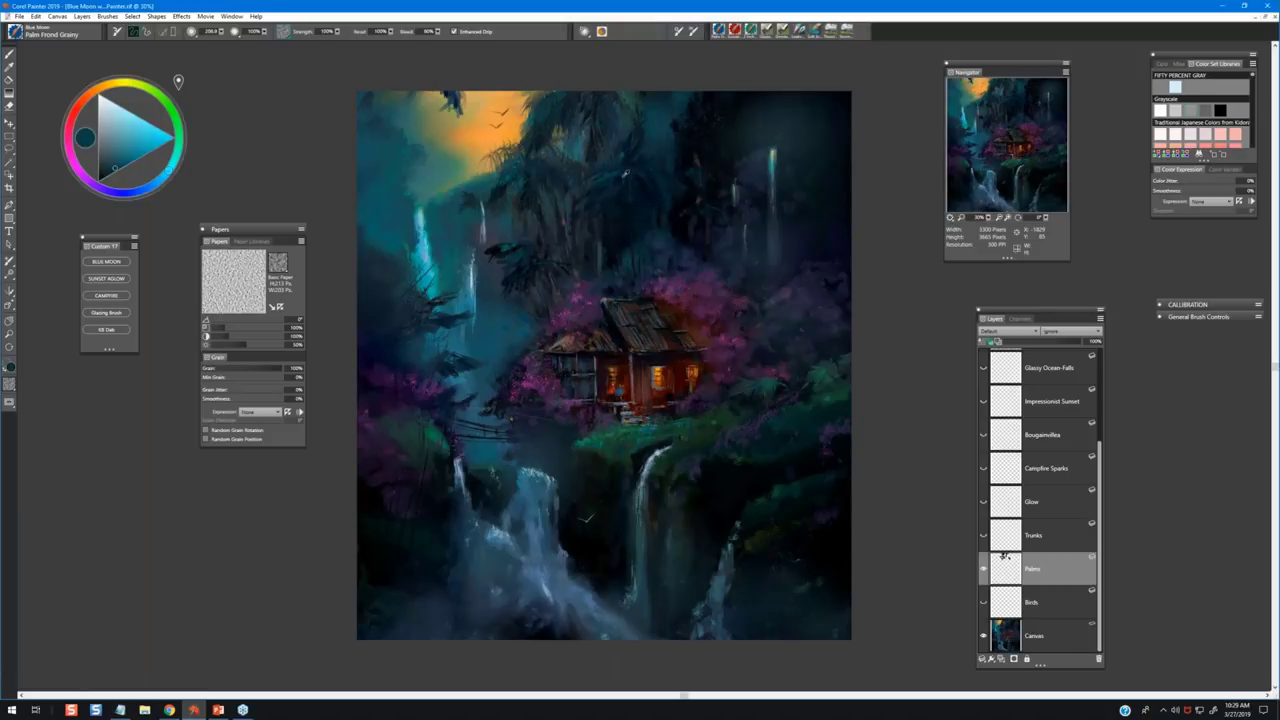
alt+click(620, 172)
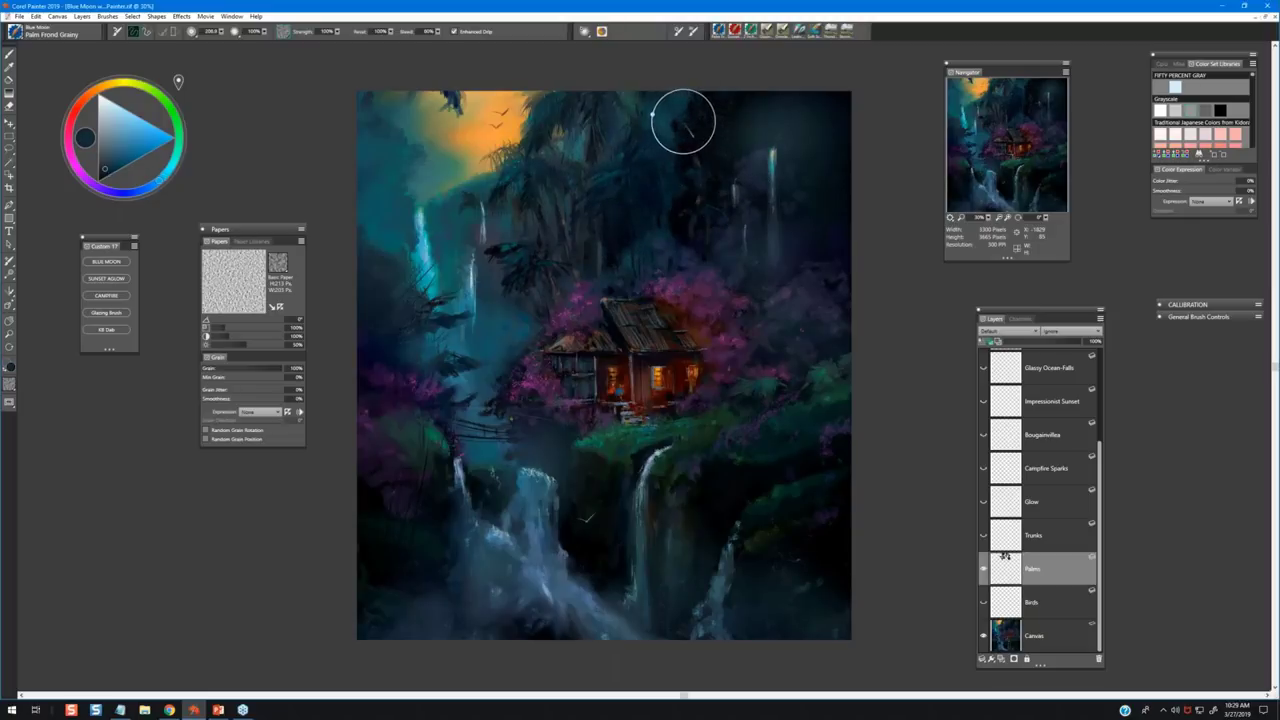
alt+click(648, 131)
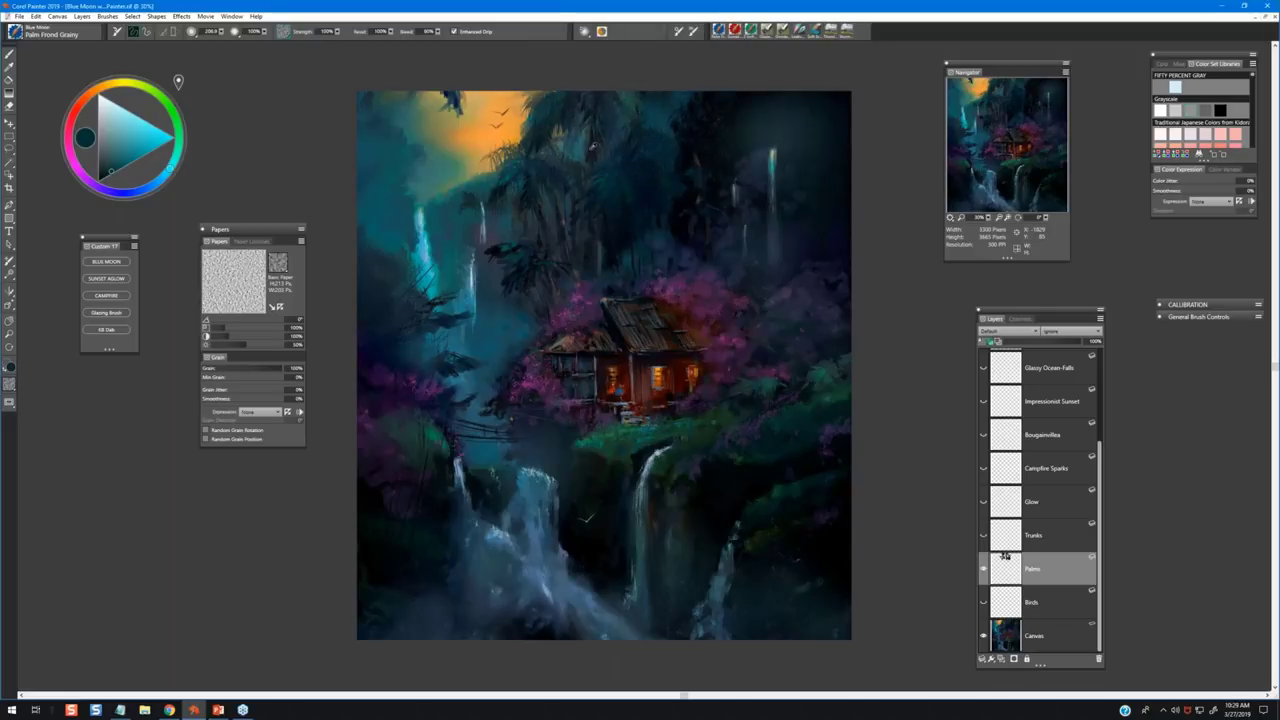
alt+click(593, 146)
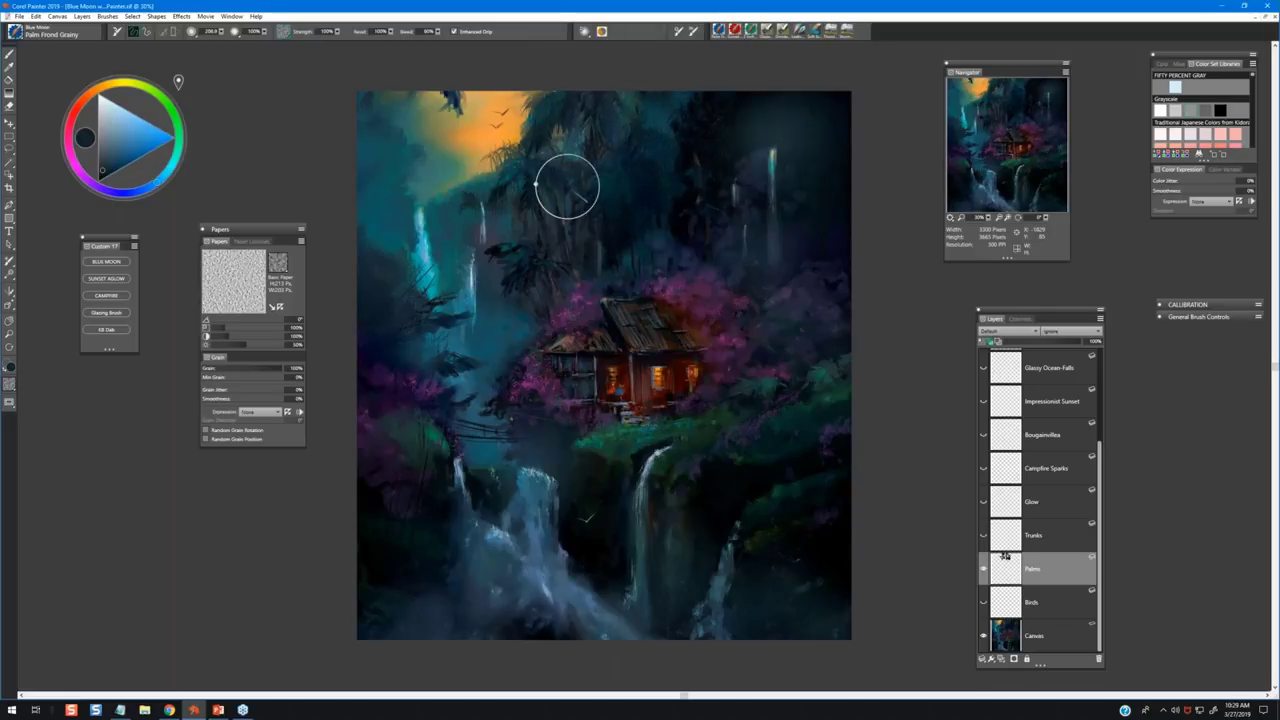
alt+click(557, 177)
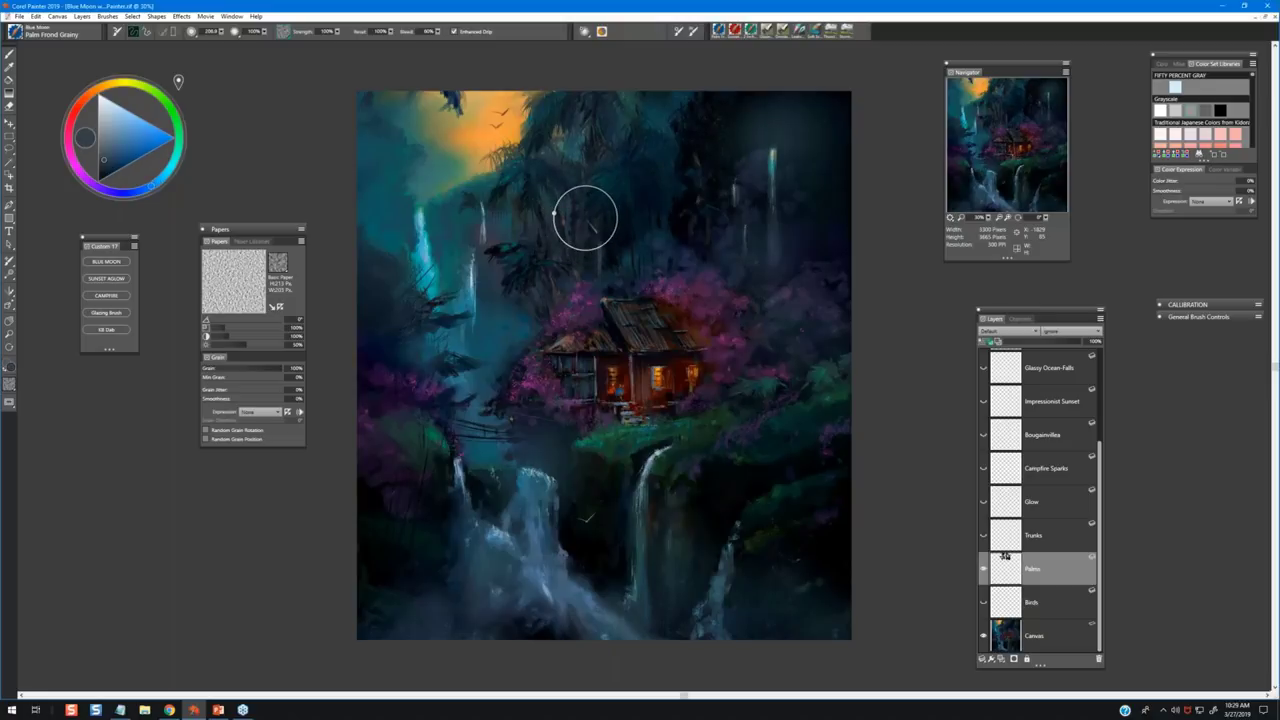
Sample dark blues from the small palm beside the thin waterfall and the dark trees above the hut, and thicken their fronds.
alt+click(506, 251)
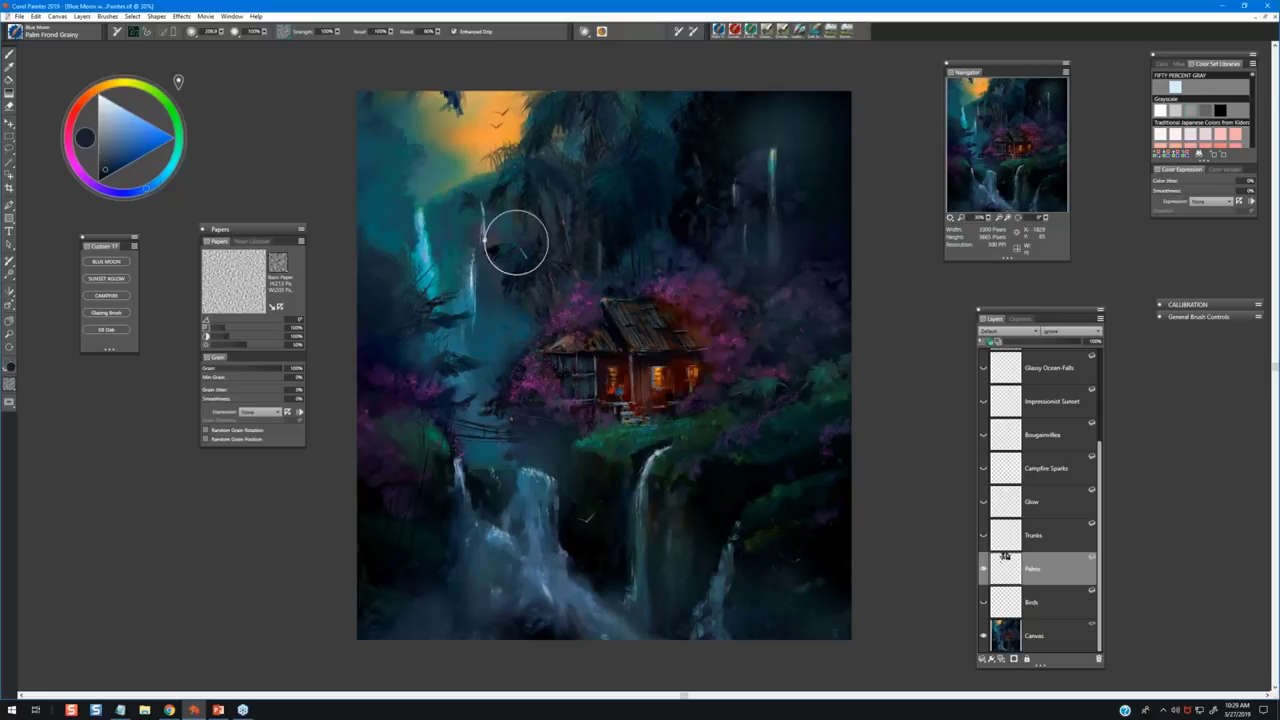
alt+click(530, 268)
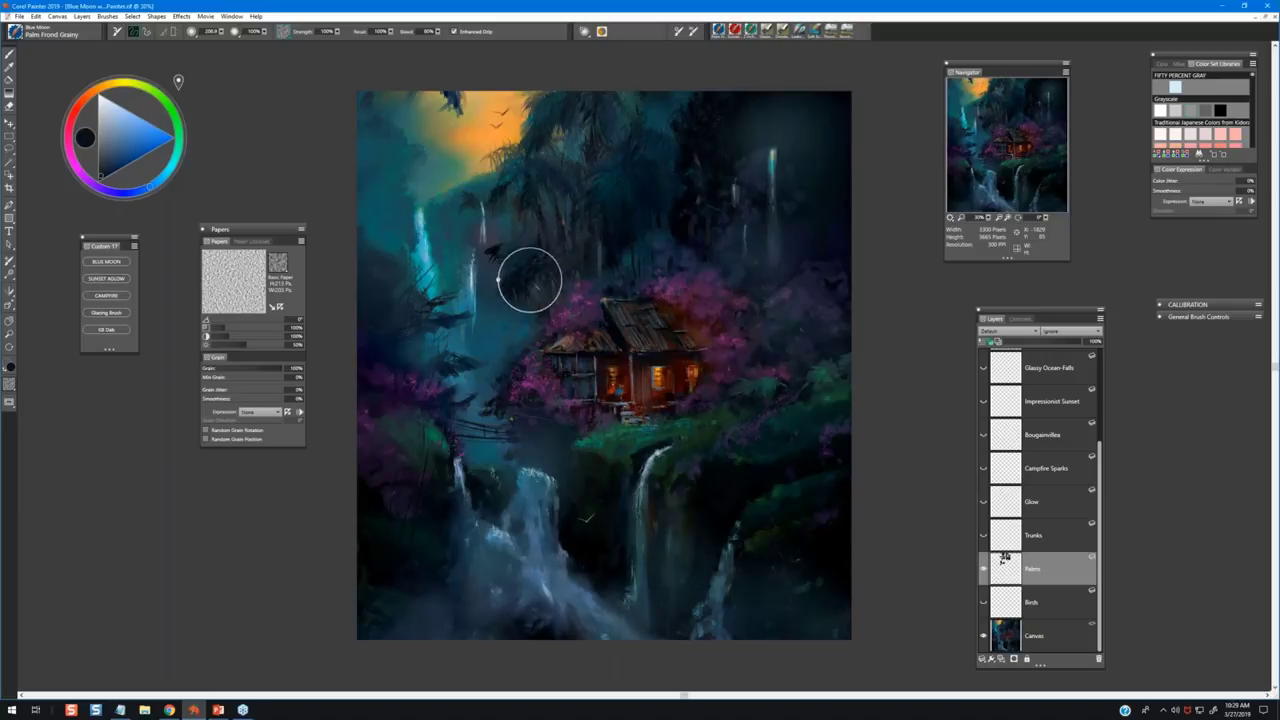
alt+click(514, 250)
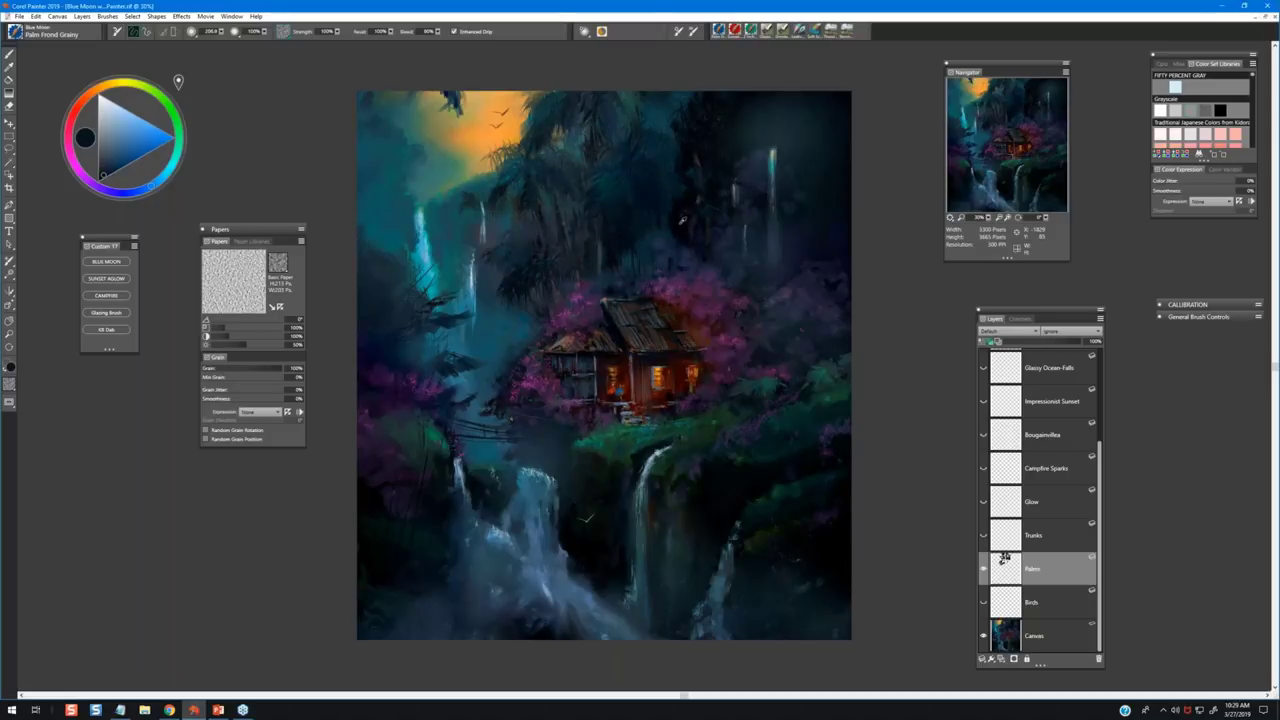
alt+click(677, 230)
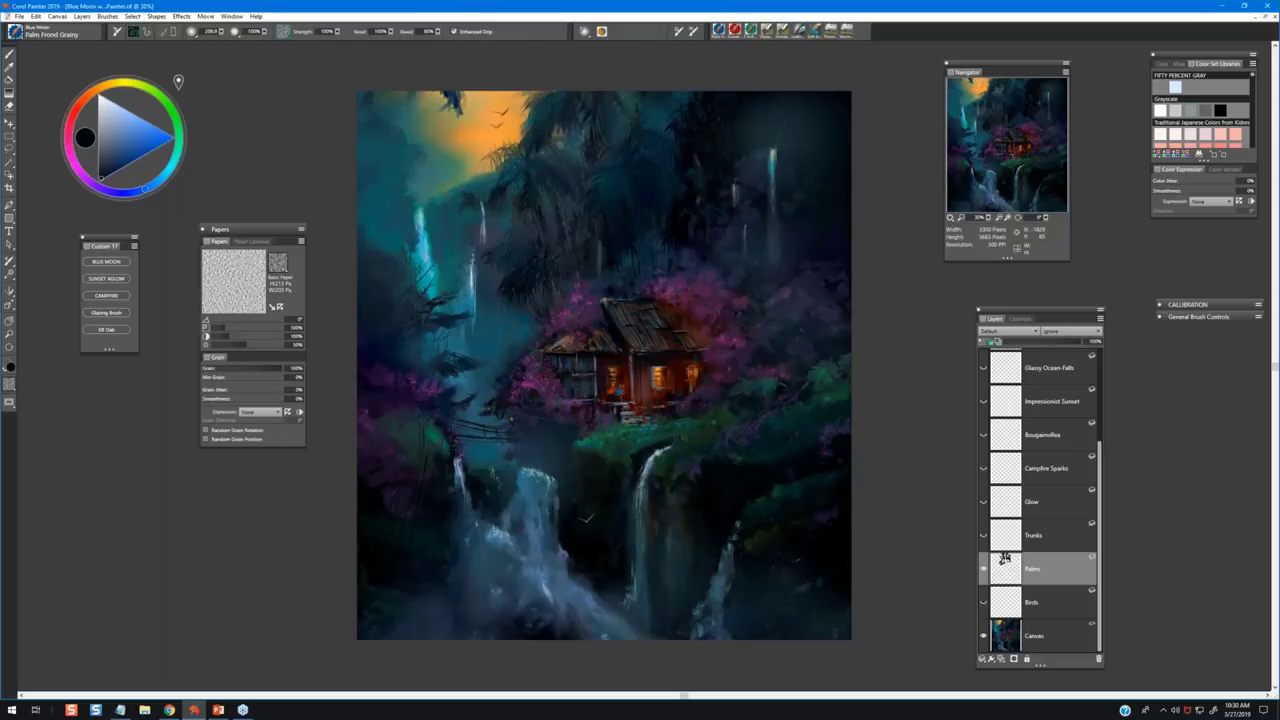
Sample dark blue tones and paint fronds in the painting's upper-left corner and over the foliage by the left waterfall.
alt+click(372, 96)
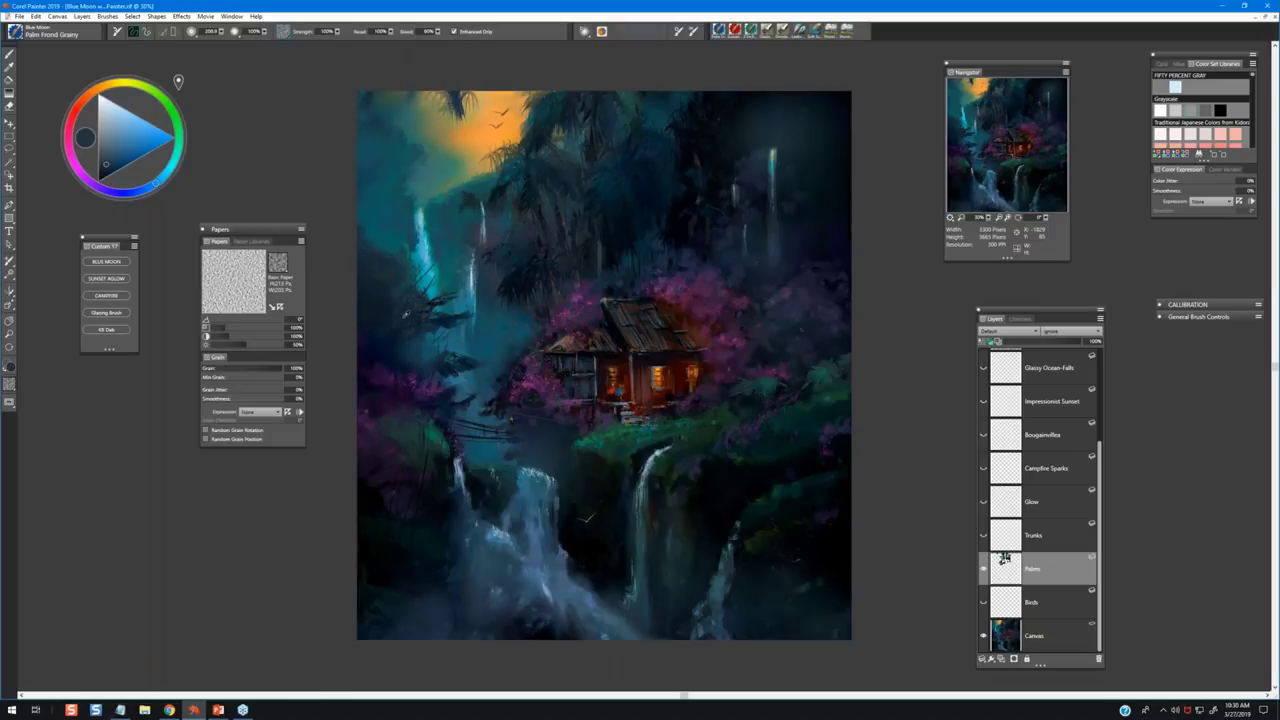
alt+click(410, 316)
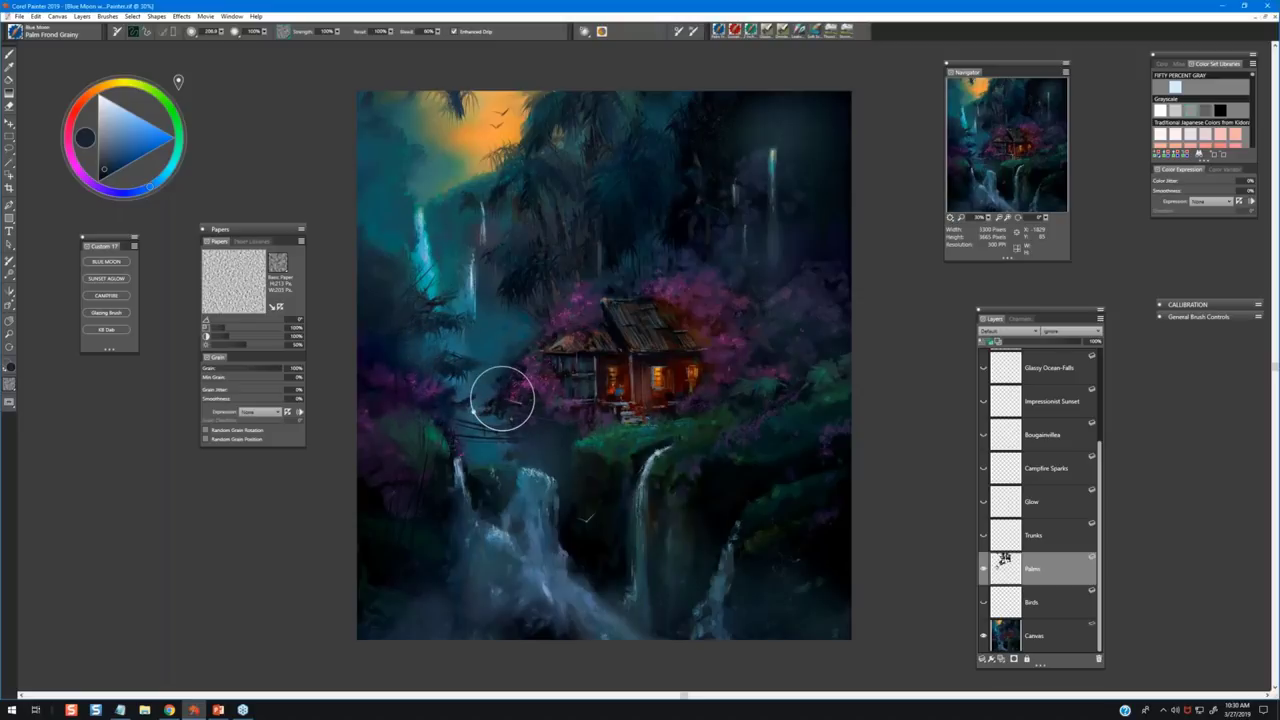
Sample dark blue and purple tones around the flowering trees and paint fronds in the shadows above the hut's roof.
alt+click(568, 293)
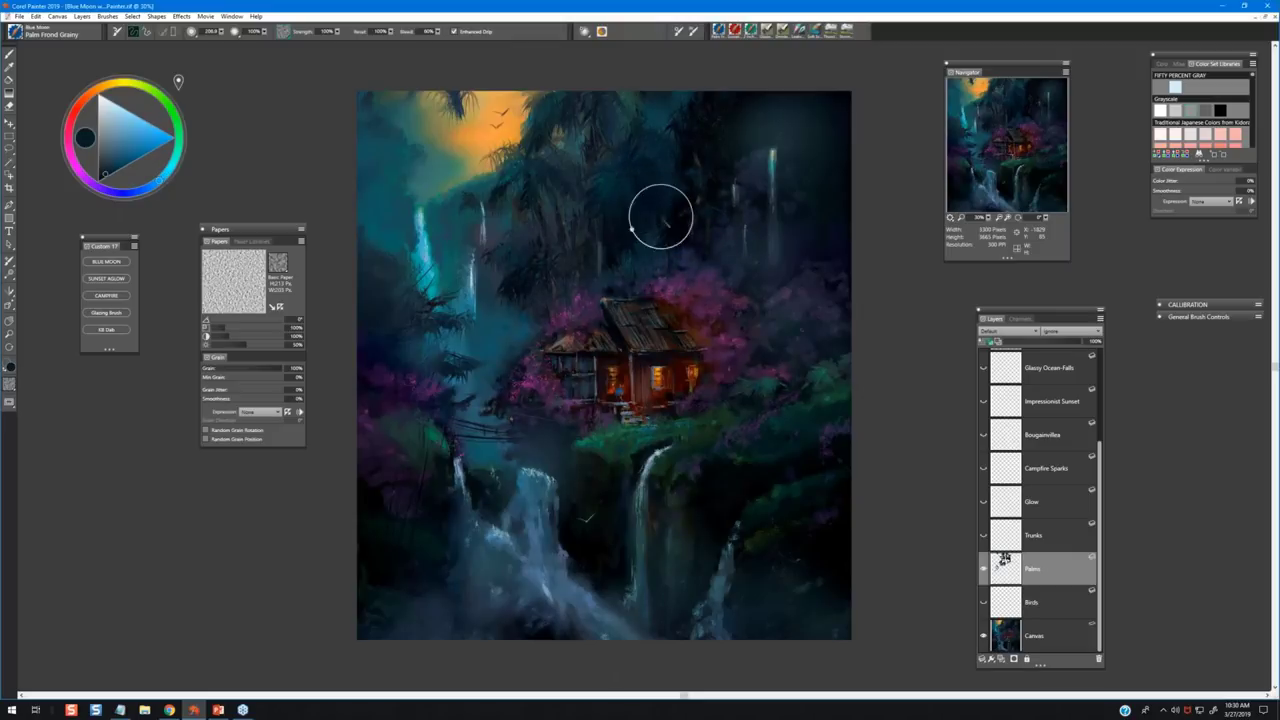
alt+click(706, 282)
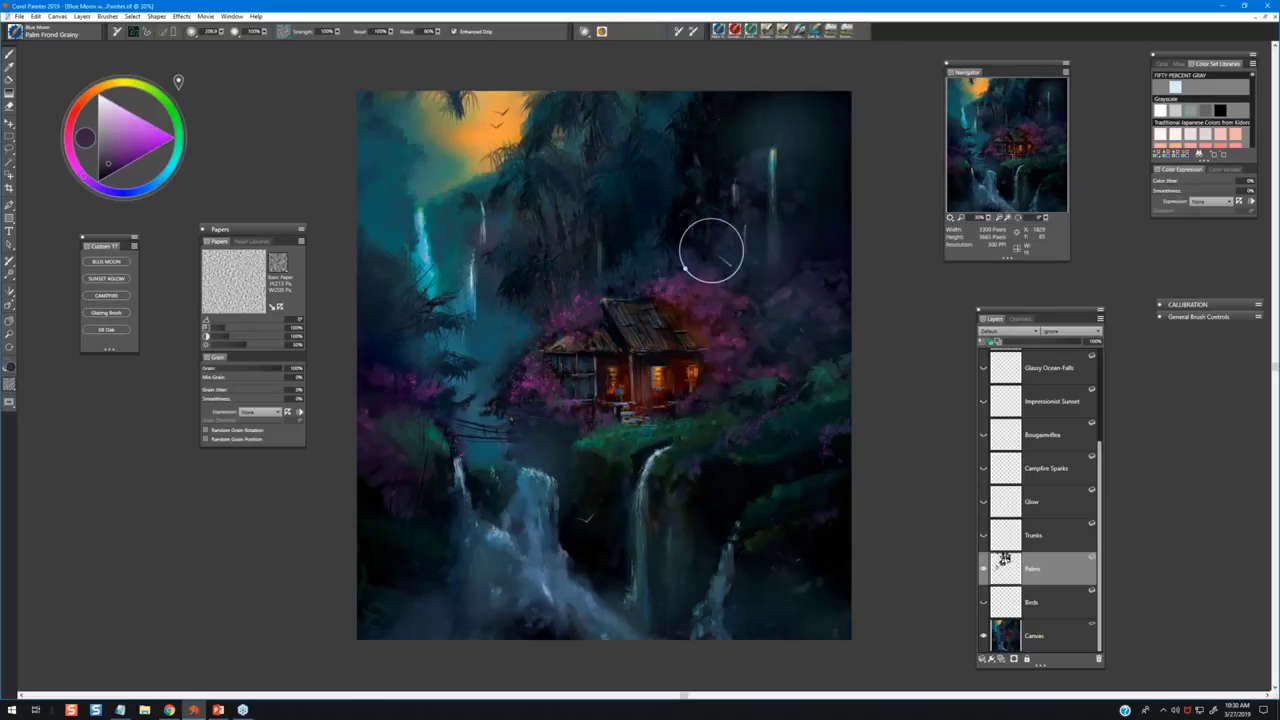
alt+click(658, 254)
alt+click(663, 240)
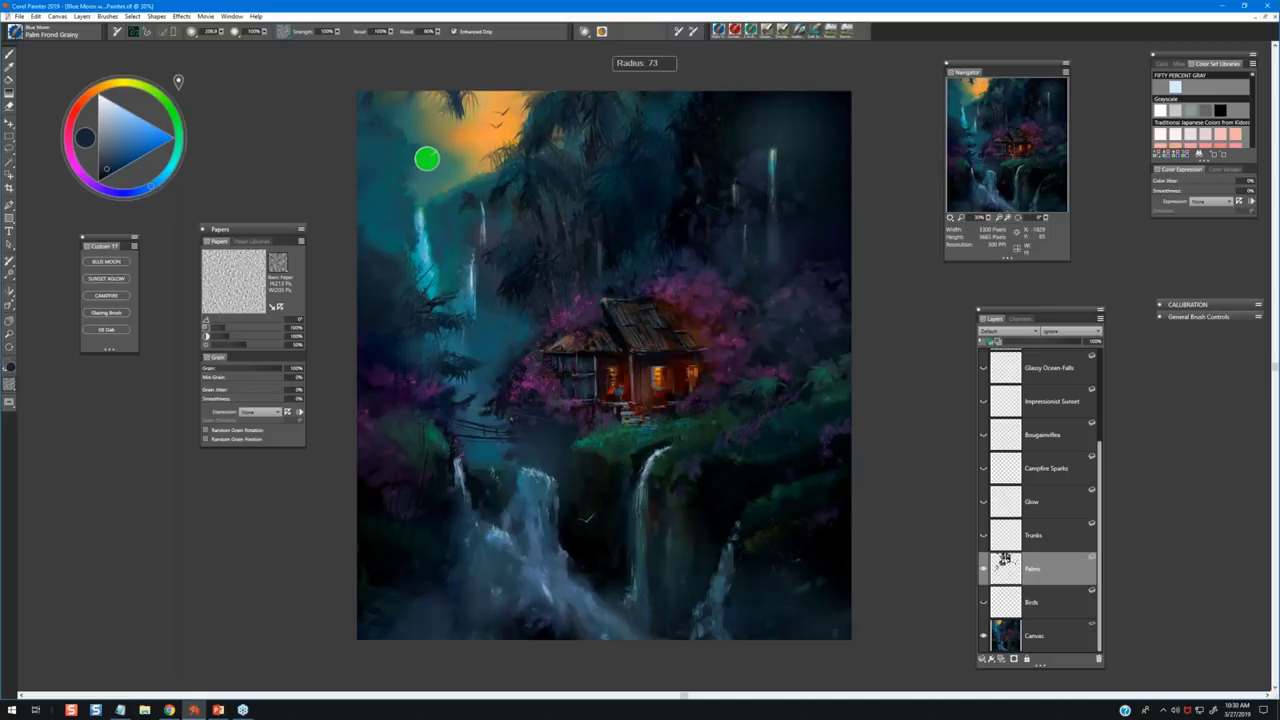
Resize the brush and add fronds in sampled misty teals and dark blues around the left waterfalls and foliage.
alt+click(390, 127)
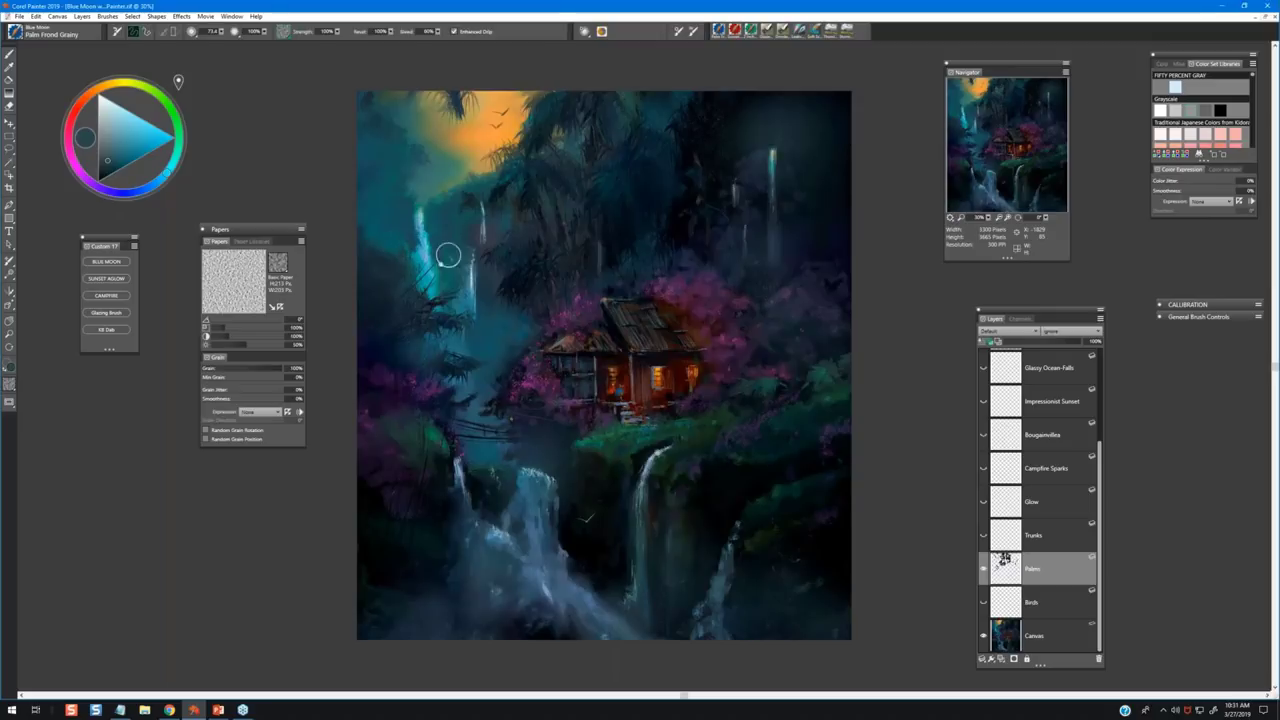
alt+click(528, 297)
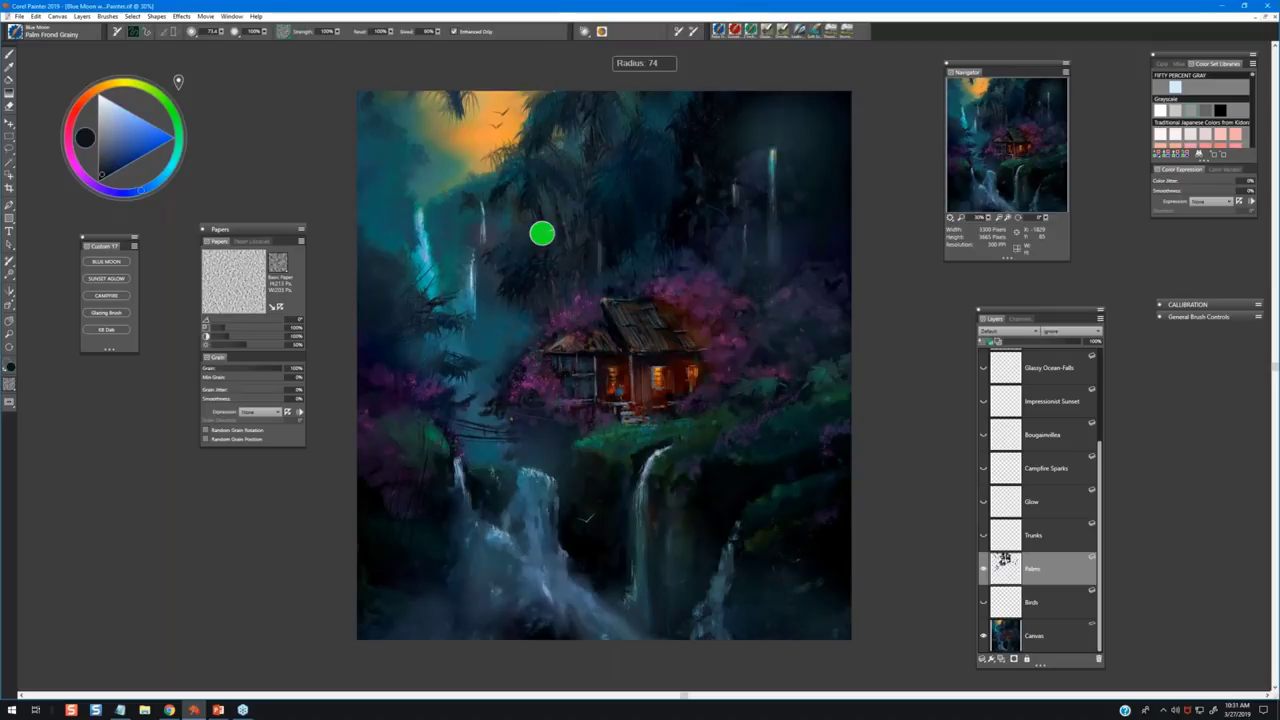
drag(541, 233, 542, 236)
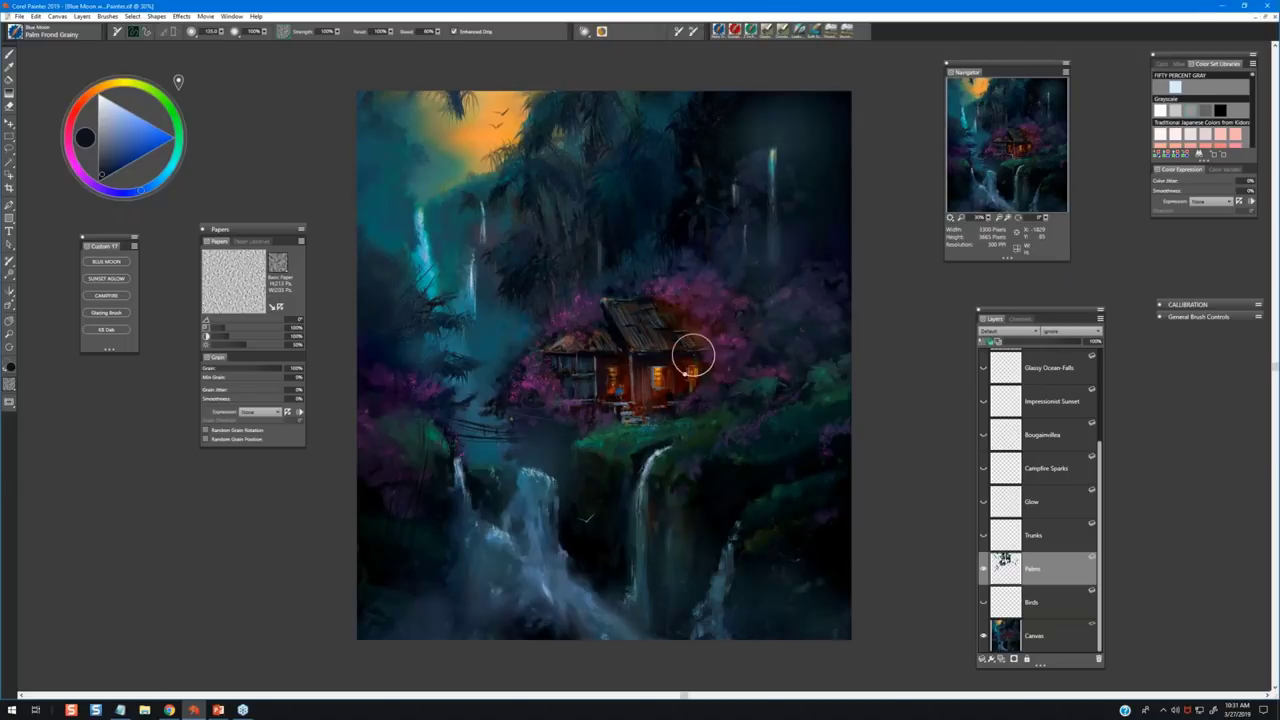
alt+click(452, 404)
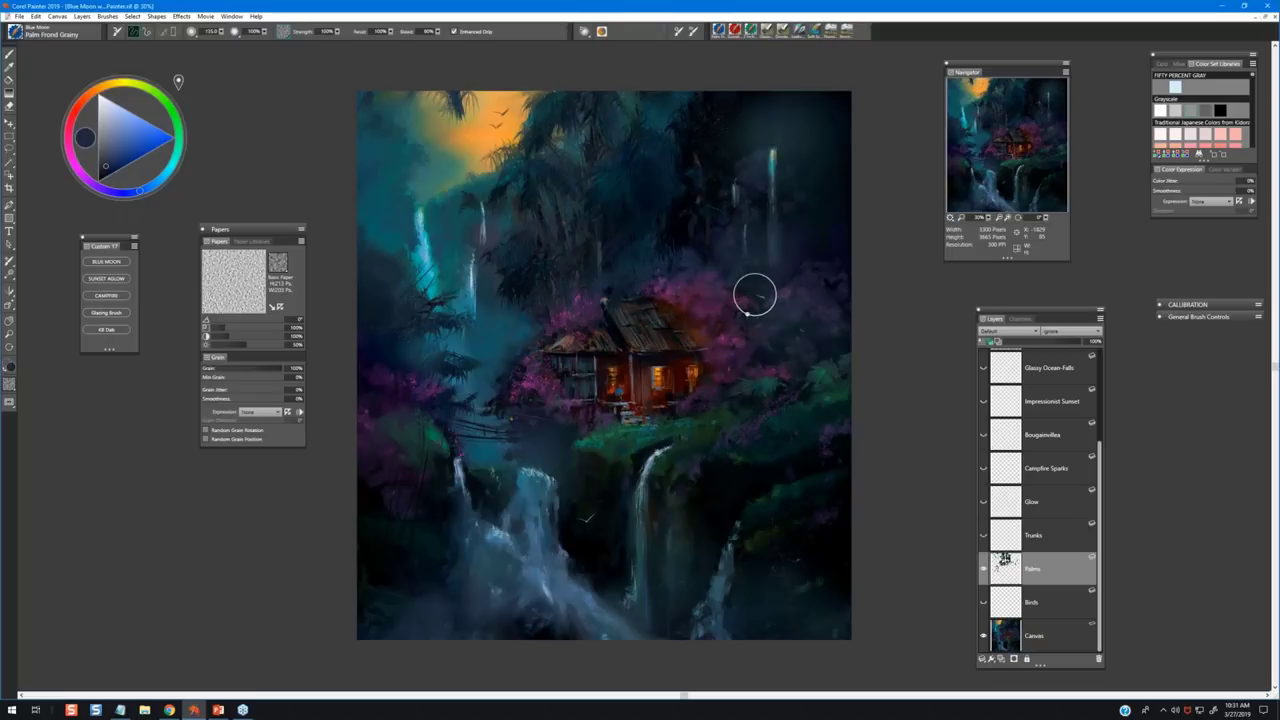
Sample dark blues, purples and magentas around the hut and dab grainy fronds into the flowering foliage on both sides.
alt+click(809, 278)
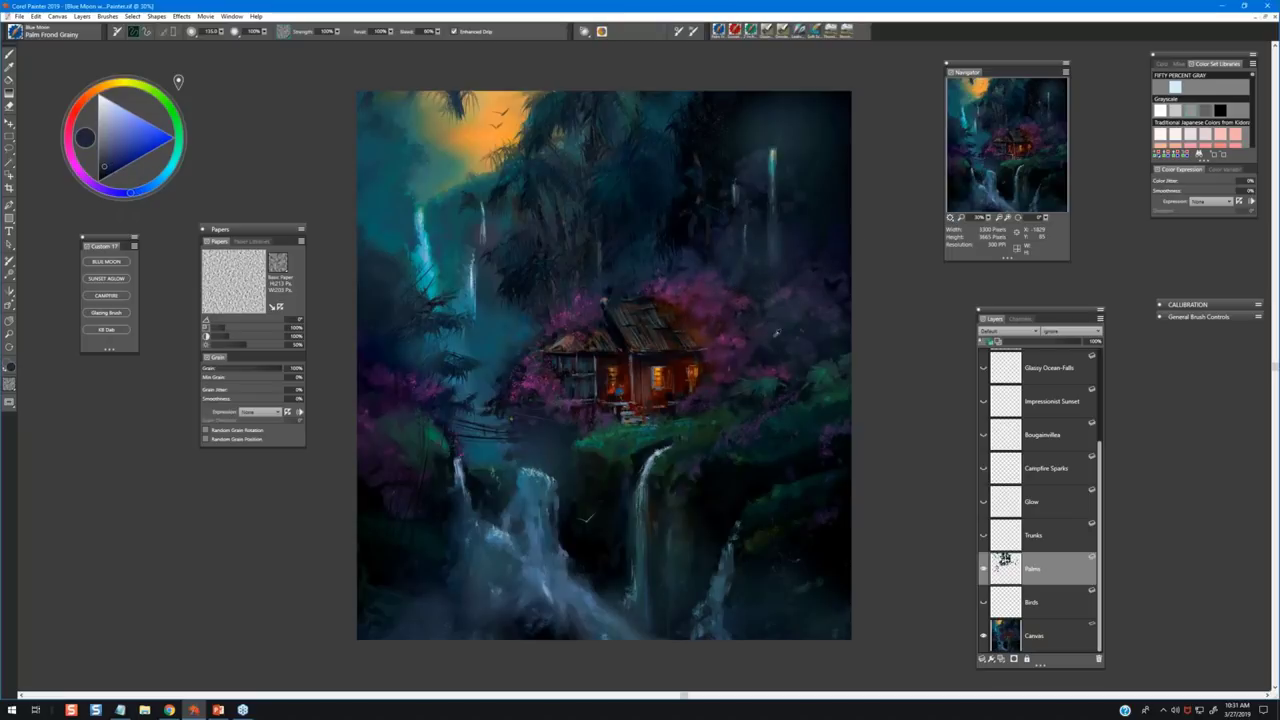
alt+click(779, 335)
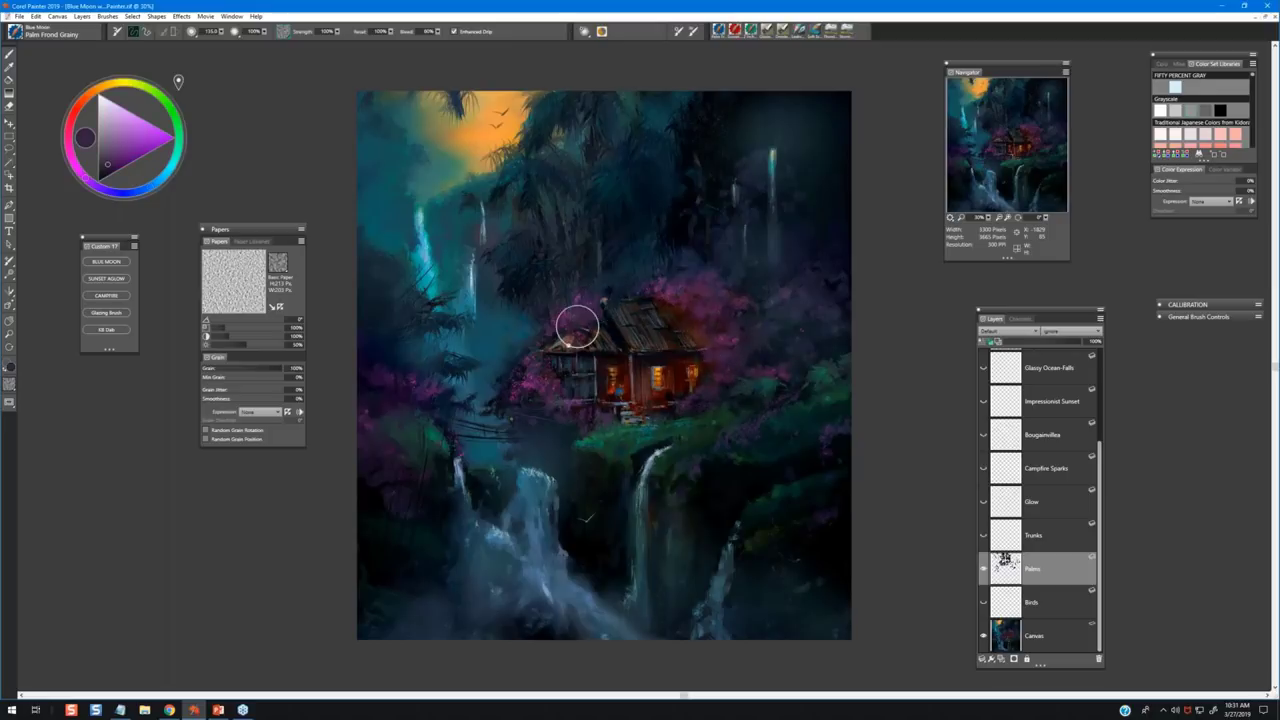
alt+click(555, 319)
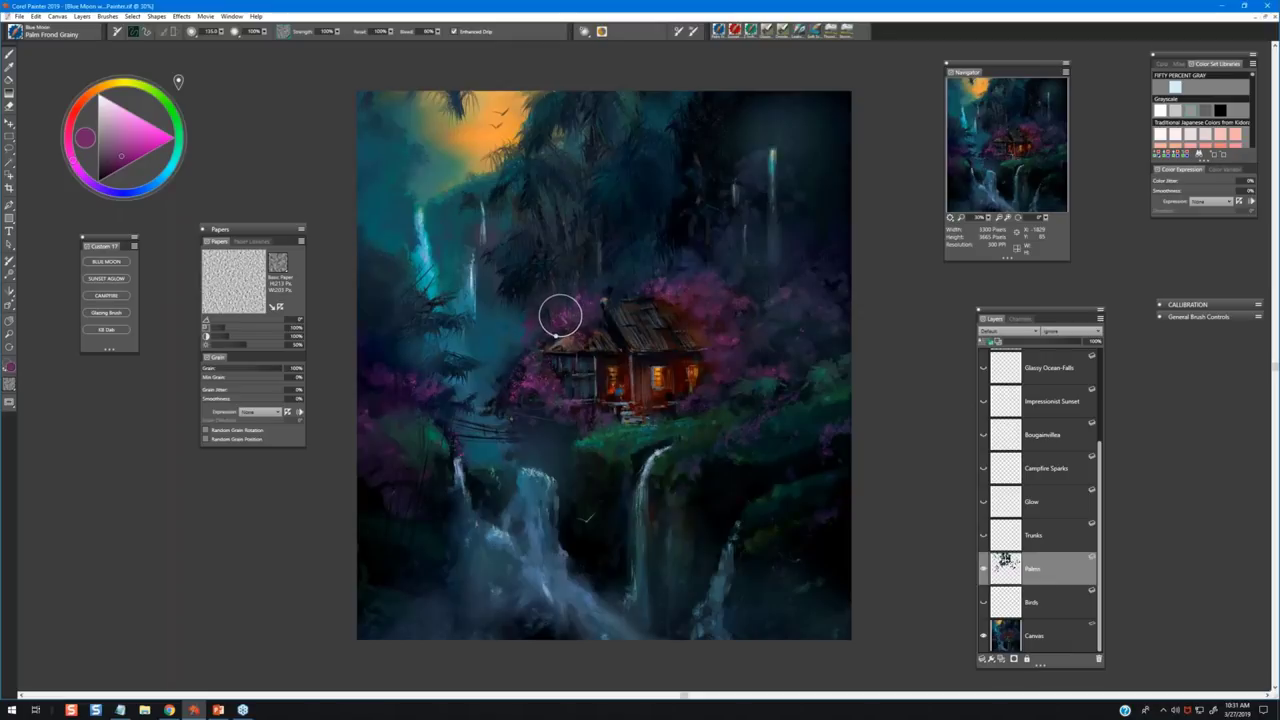
alt+click(585, 300)
alt+click(610, 272)
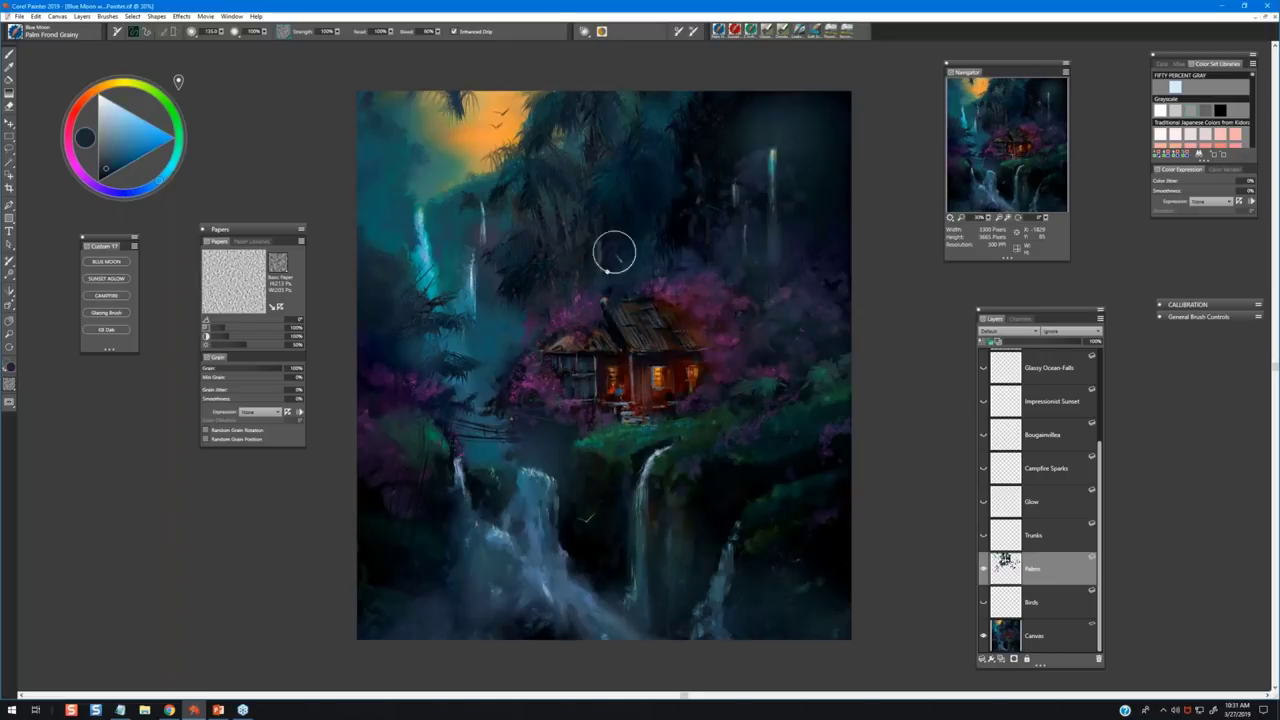
Sample dark blues, muted greens, teals and sunset golds and dab grainy fronds over the central palm trees above the hut.
alt+click(706, 228)
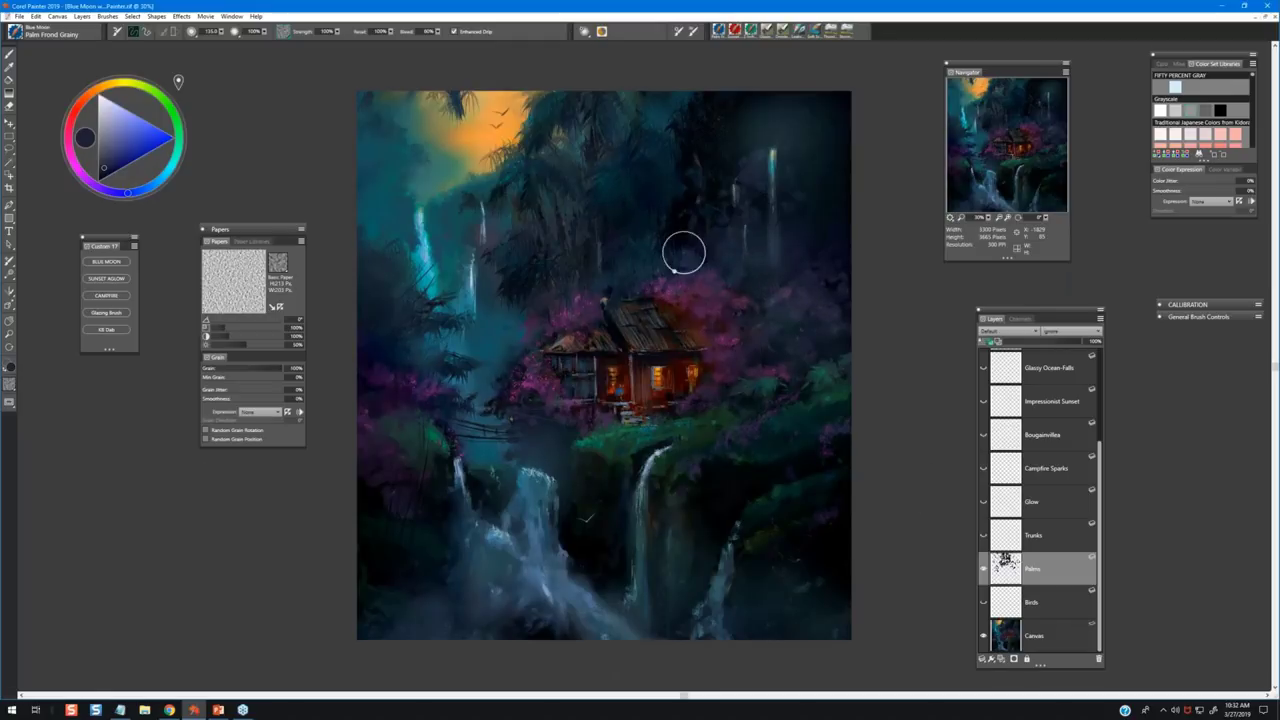
alt+click(577, 170)
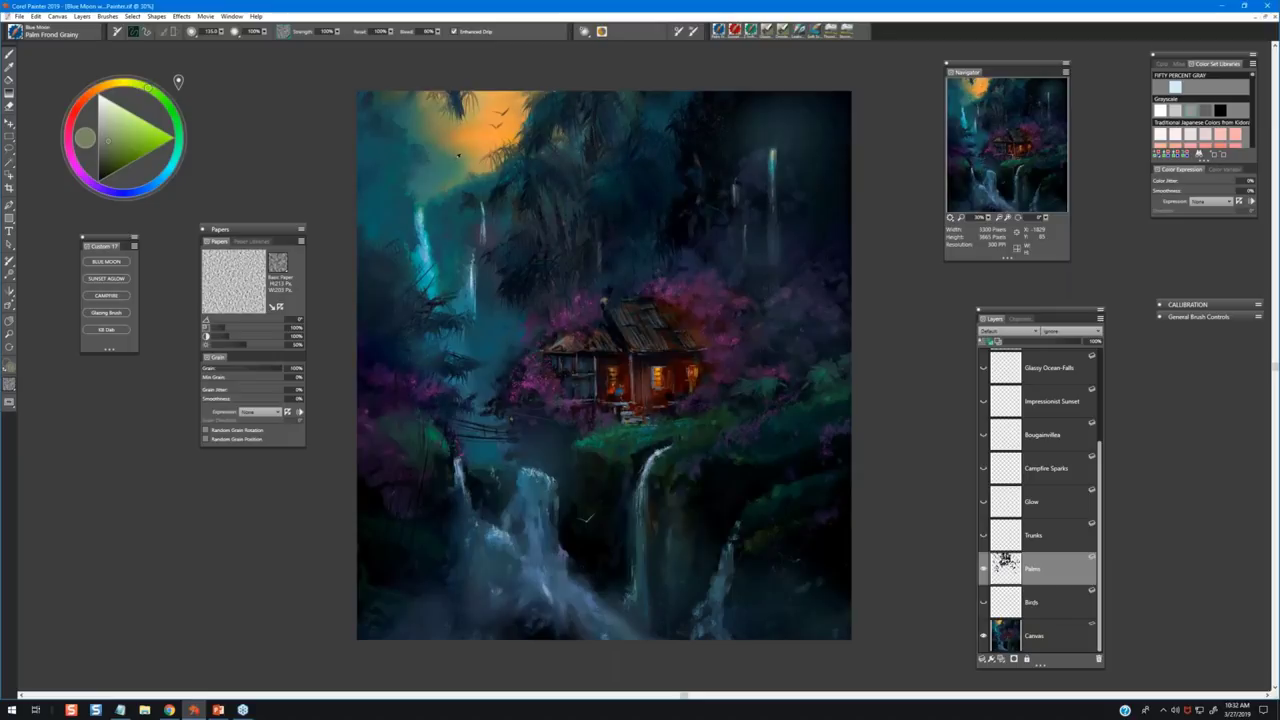
alt+click(575, 140)
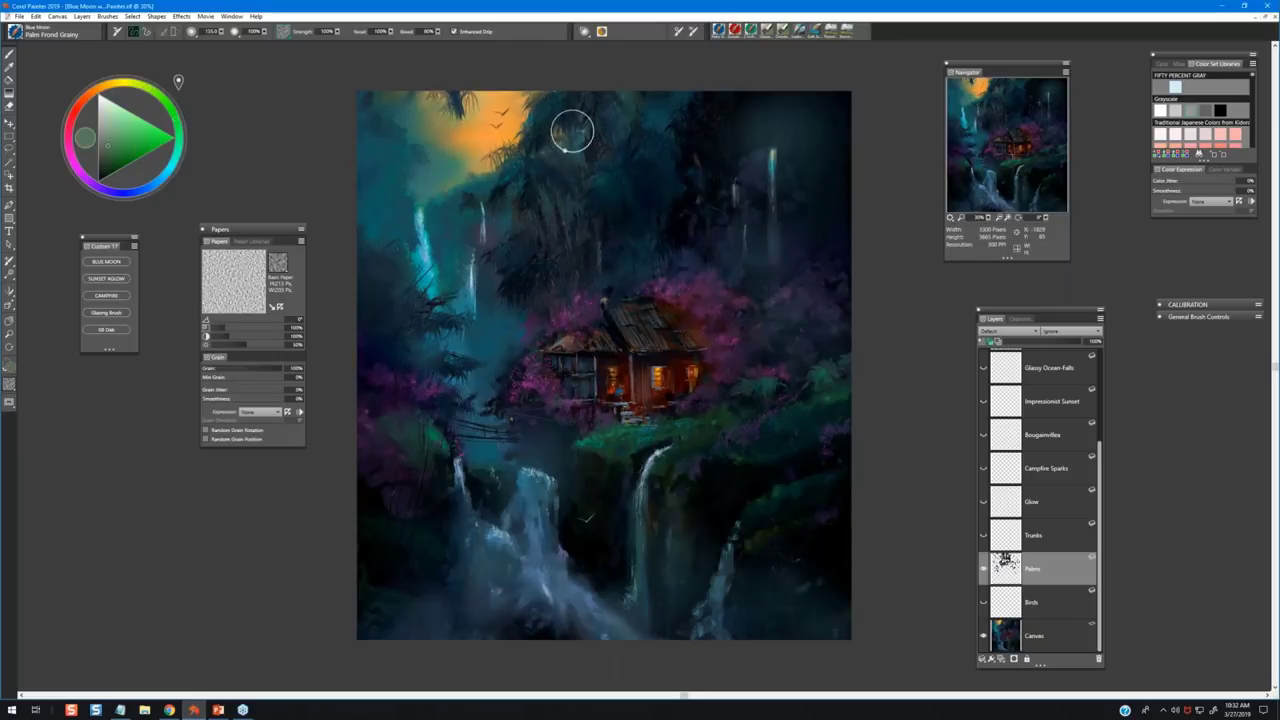
alt+click(478, 158)
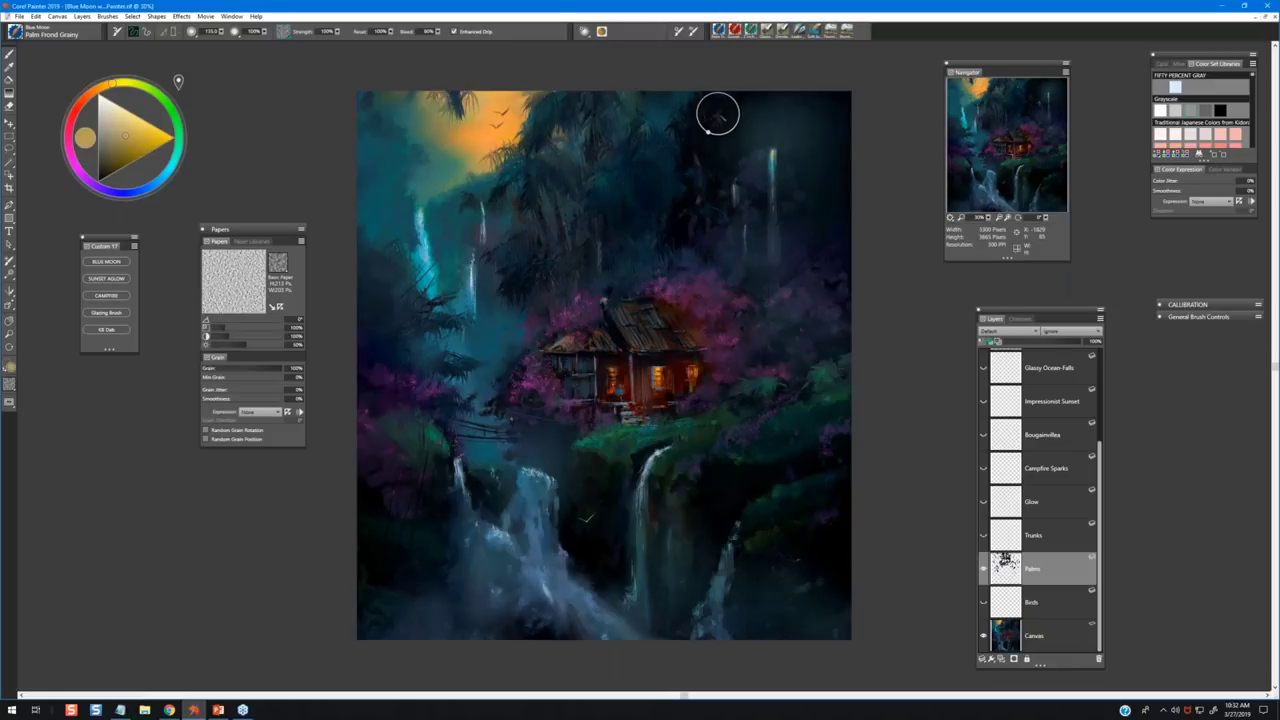
alt+click(666, 152)
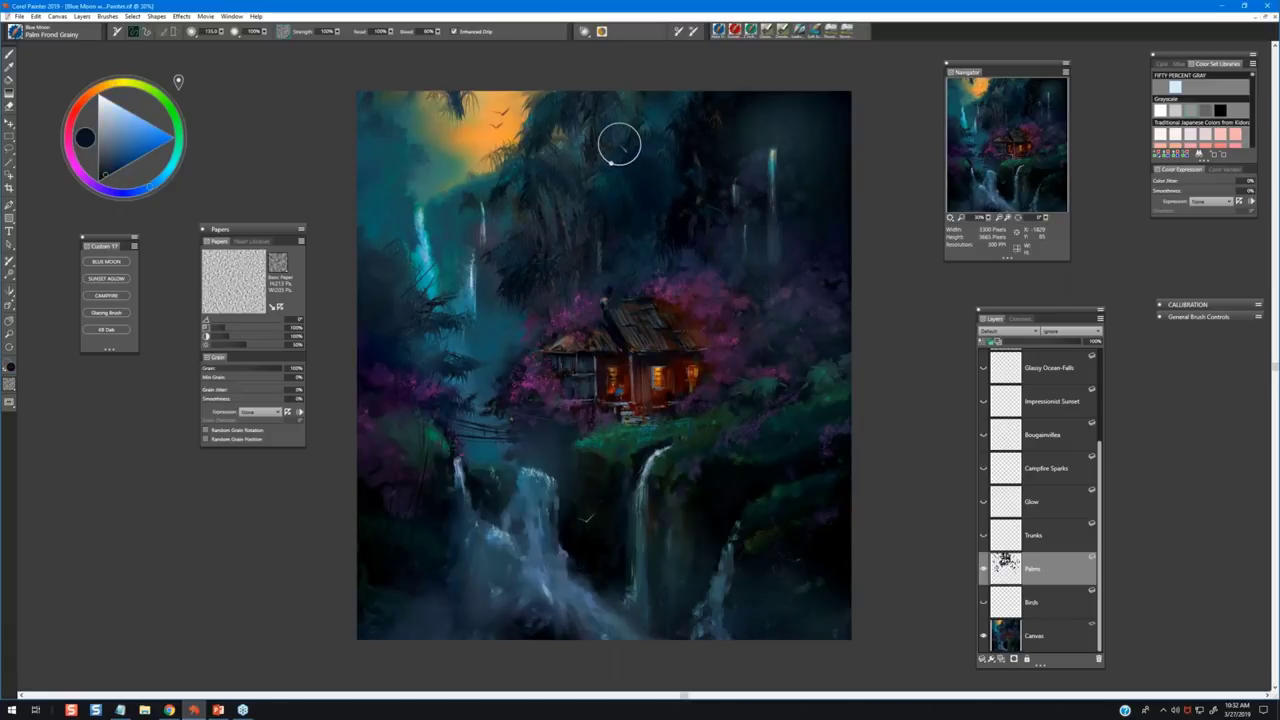
alt+click(612, 162)
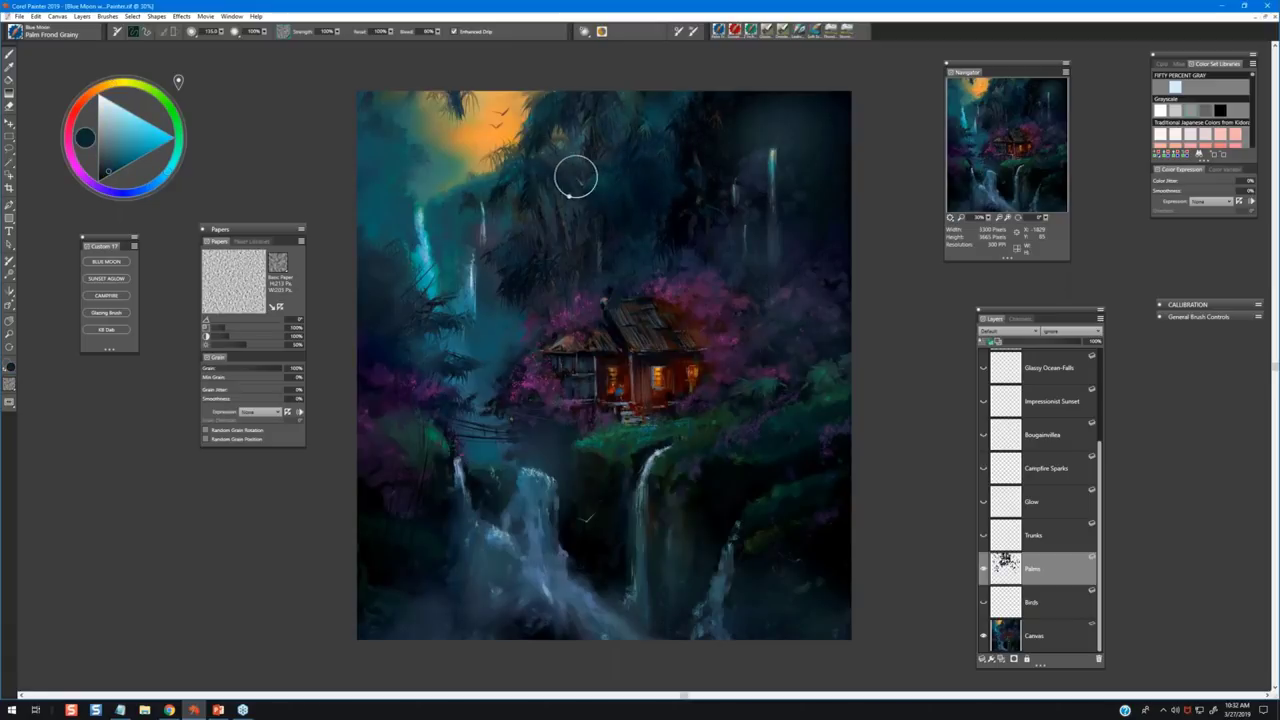
alt+click(497, 147)
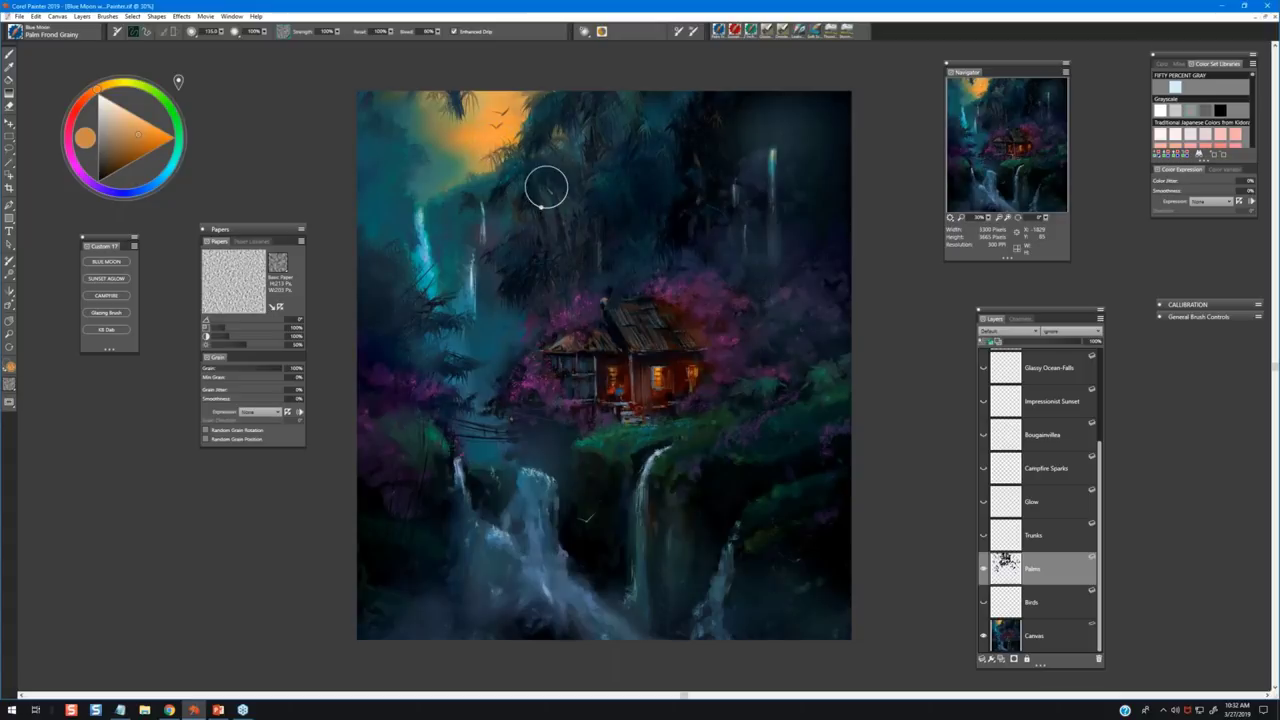
alt+click(380, 243)
Sample dark blue and purple tones and add fronds between the central palms and the small waterfalls right of the hut.
alt+click(676, 180)
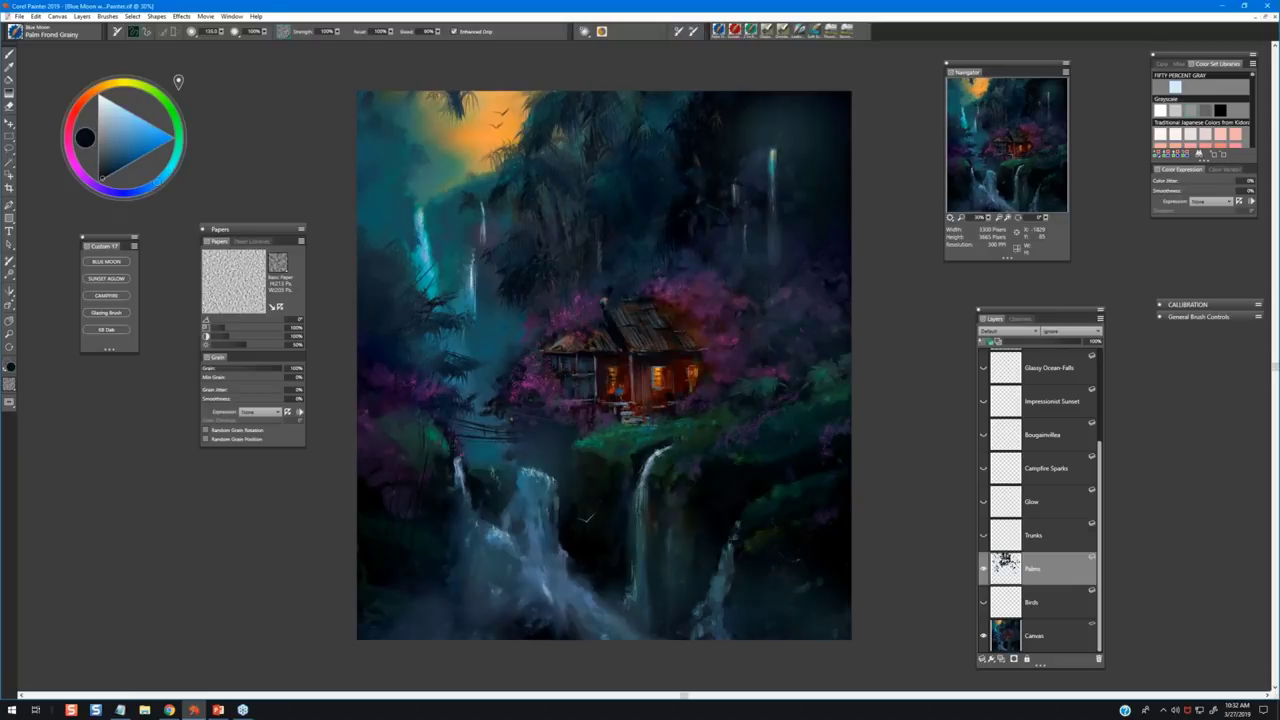
alt+click(683, 131)
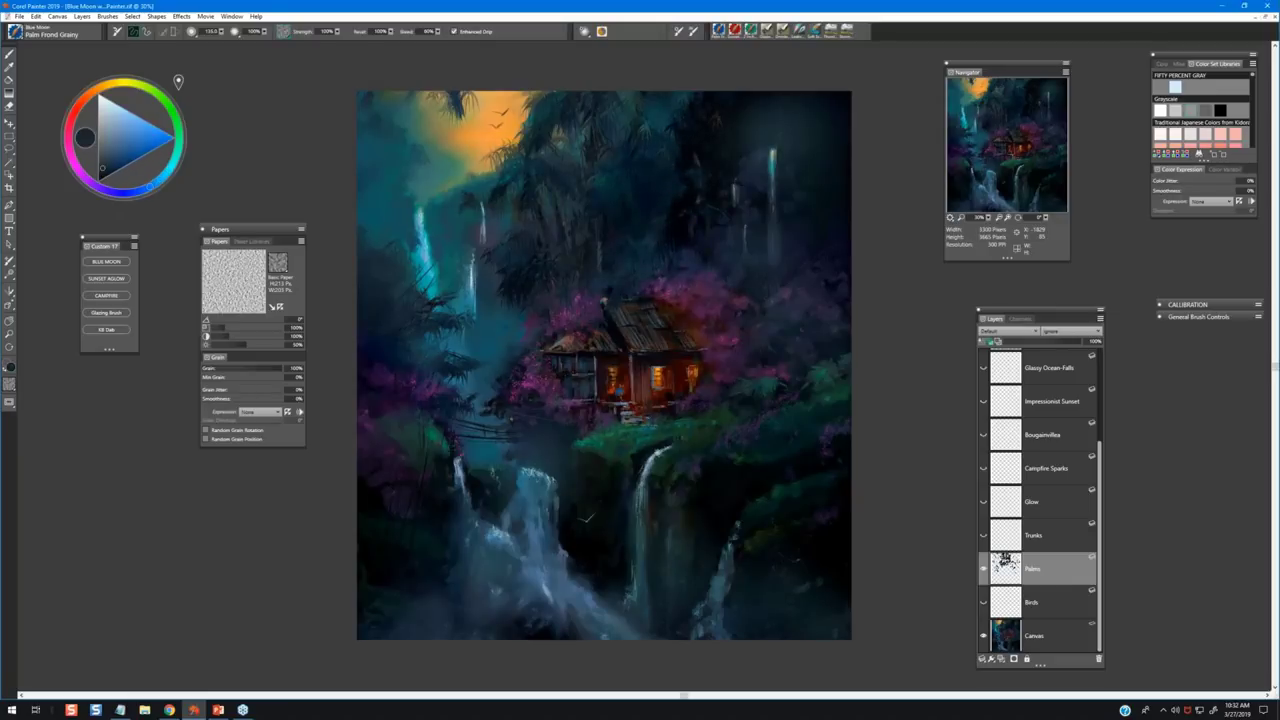
alt+click(756, 155)
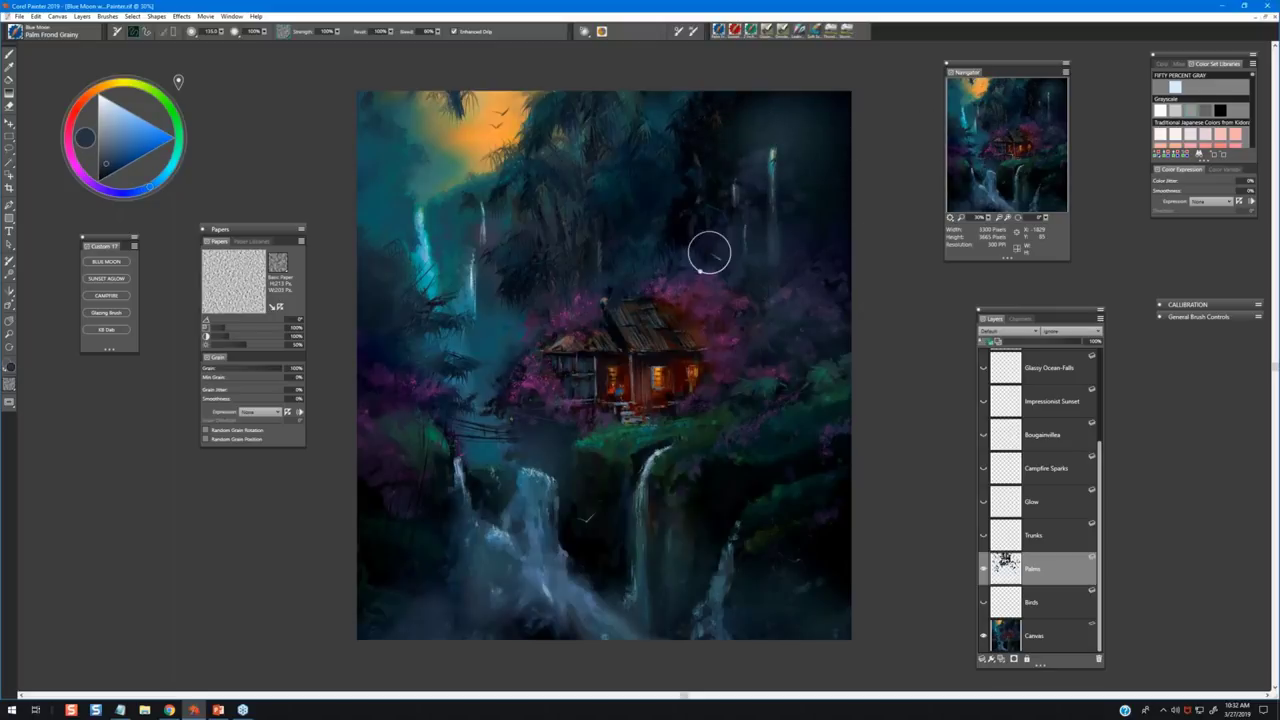
alt+click(715, 287)
Switch to the Mystic Mountain 2 Inch Landscape Brush and raise its Resat value.
click(751, 31)
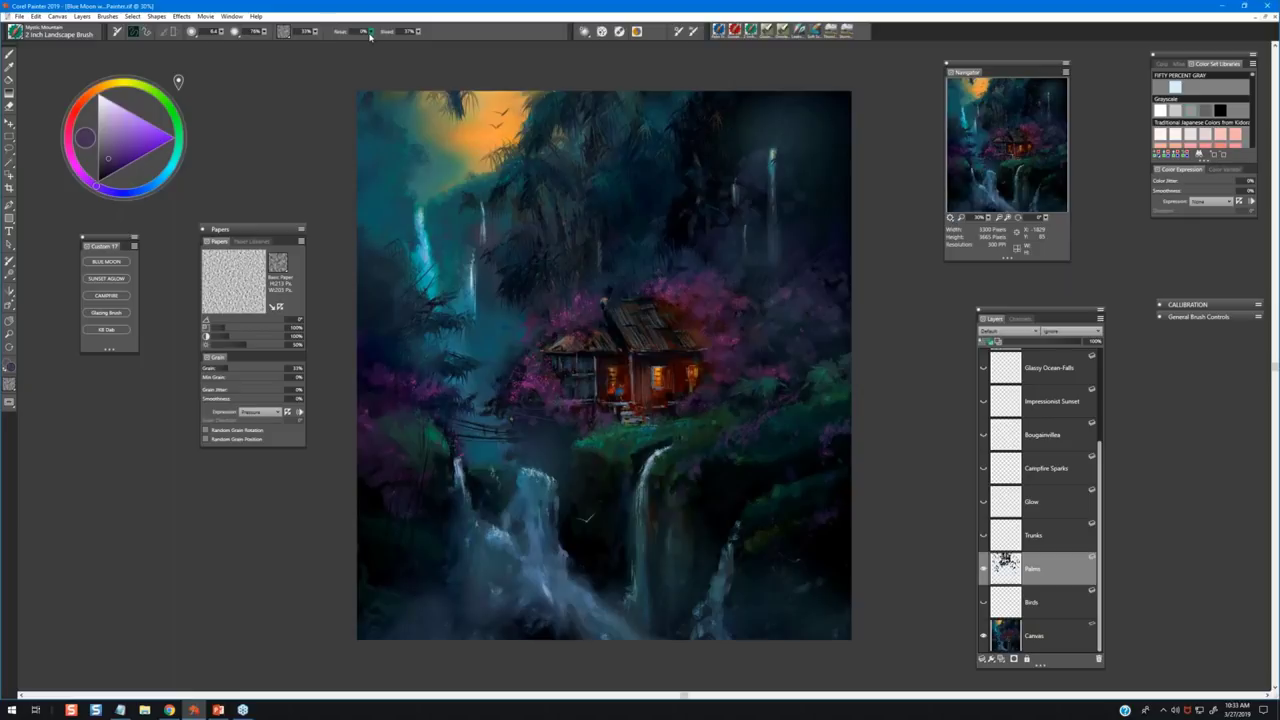
drag(372, 31, 440, 37)
Activate the Trunks layer and choose the Trunks brush from the Sunset Aglow category.
click(990, 538)
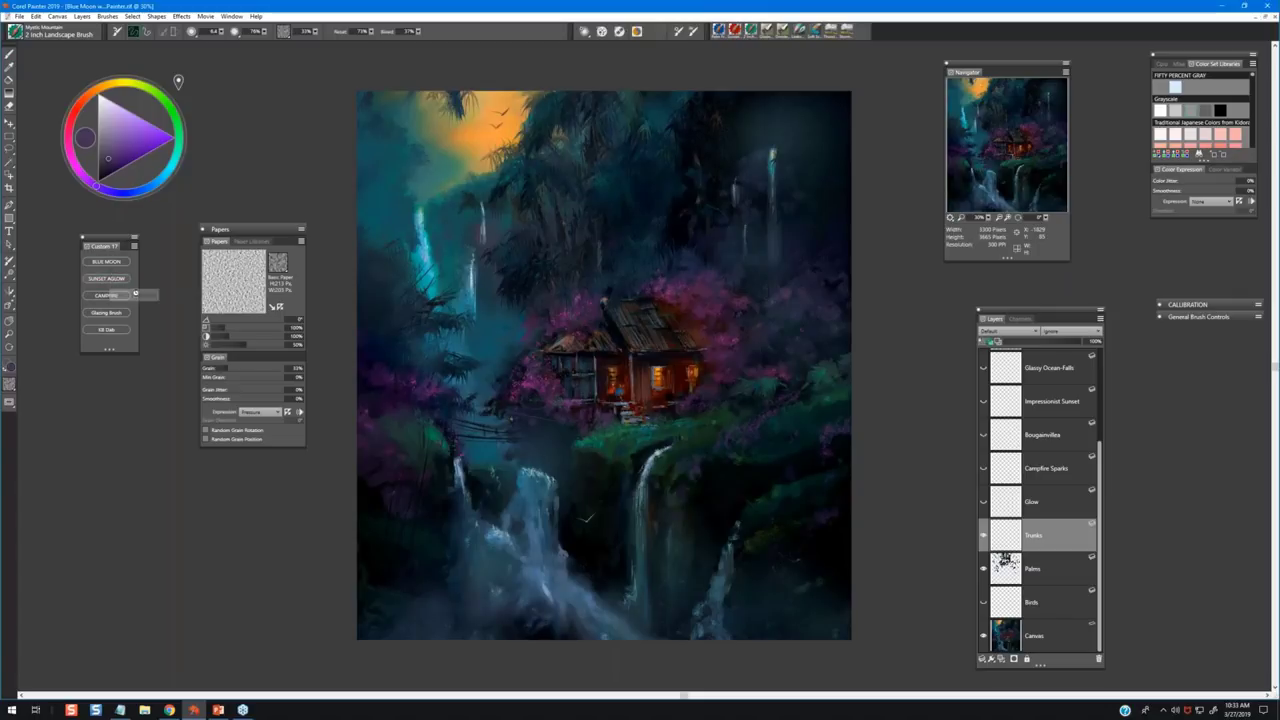
click(108, 296)
click(15, 31)
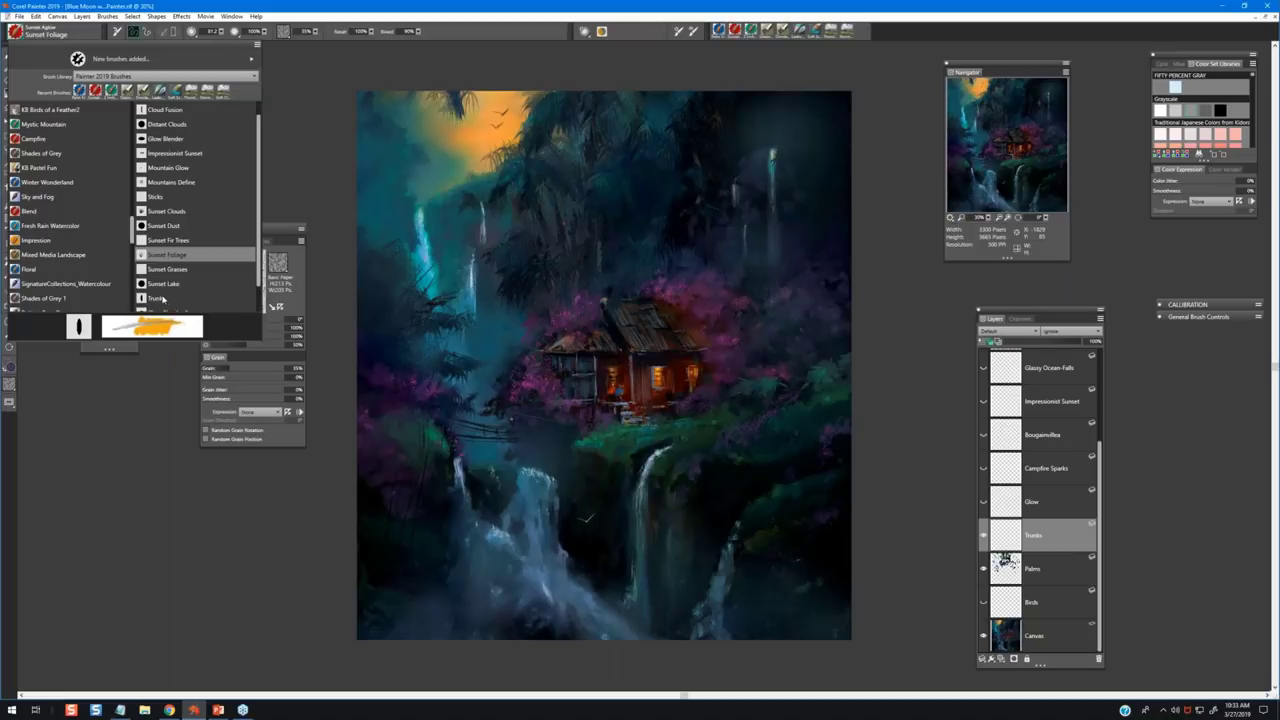
click(162, 299)
click(160, 298)
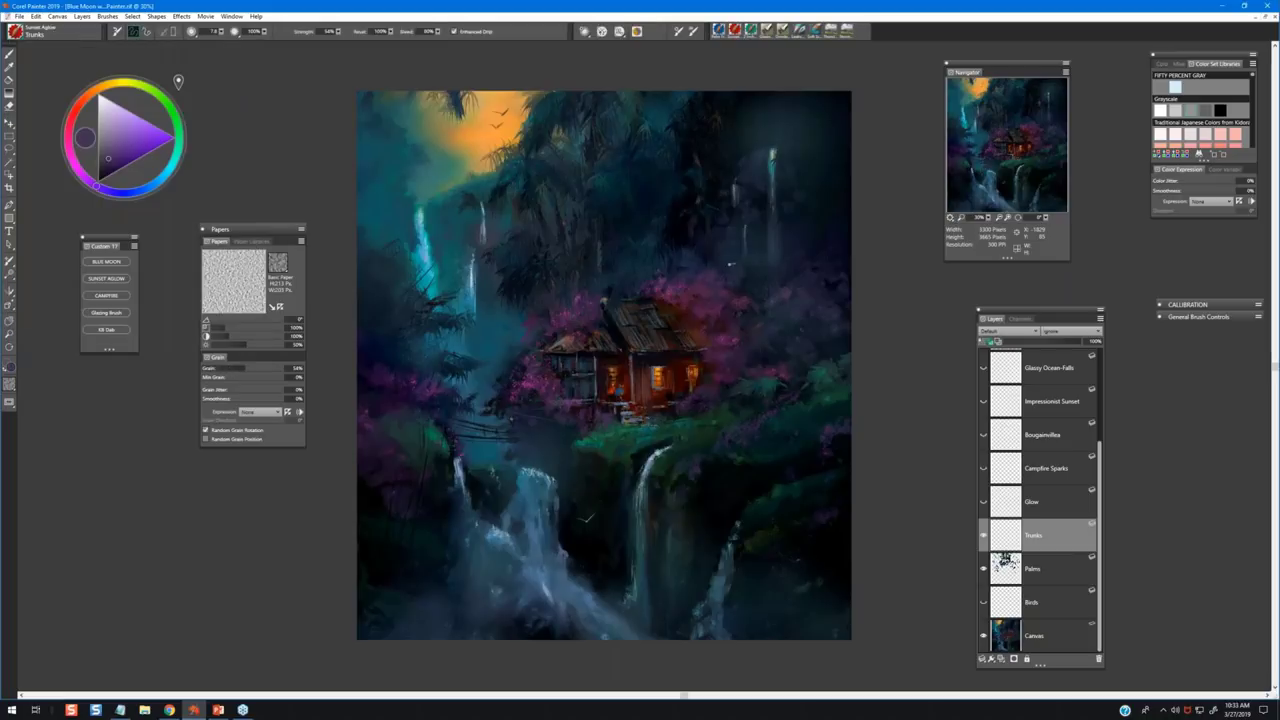
Sample dark blue, green and brown tones from the foliage and hut and paint thin trunks on the Trunks layer.
alt+click(782, 306)
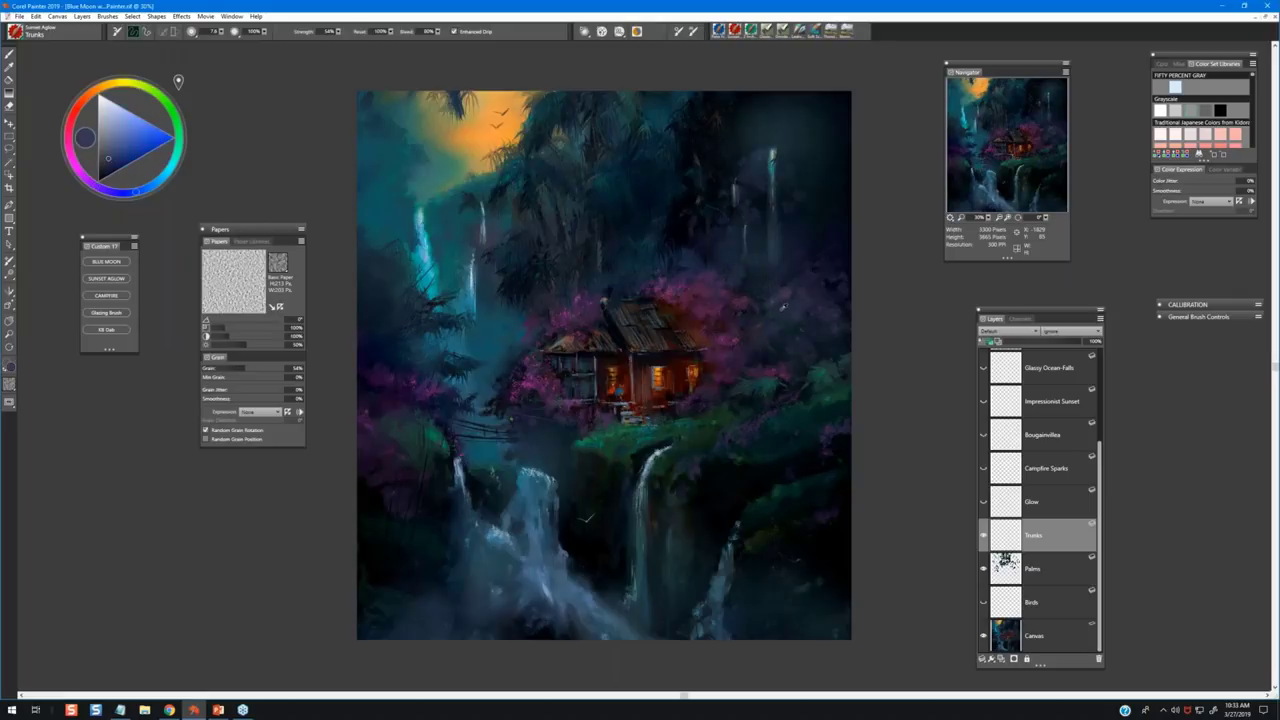
alt+click(782, 306)
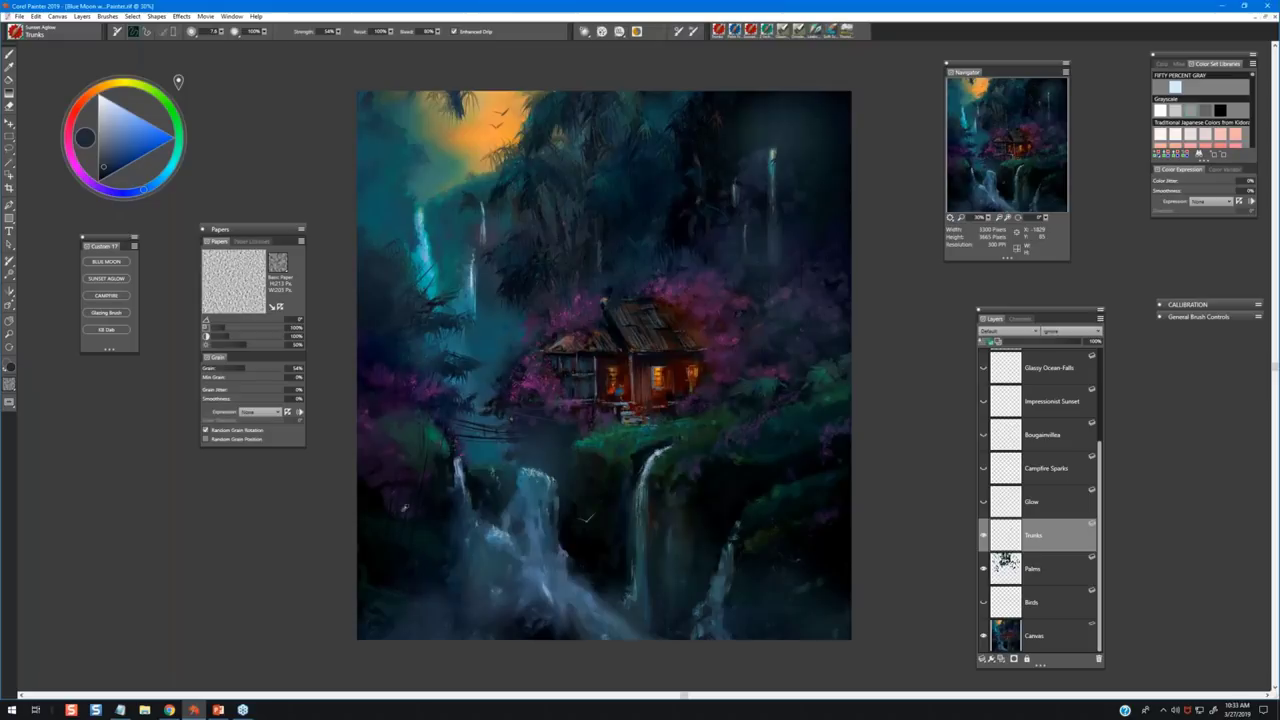
alt+click(437, 440)
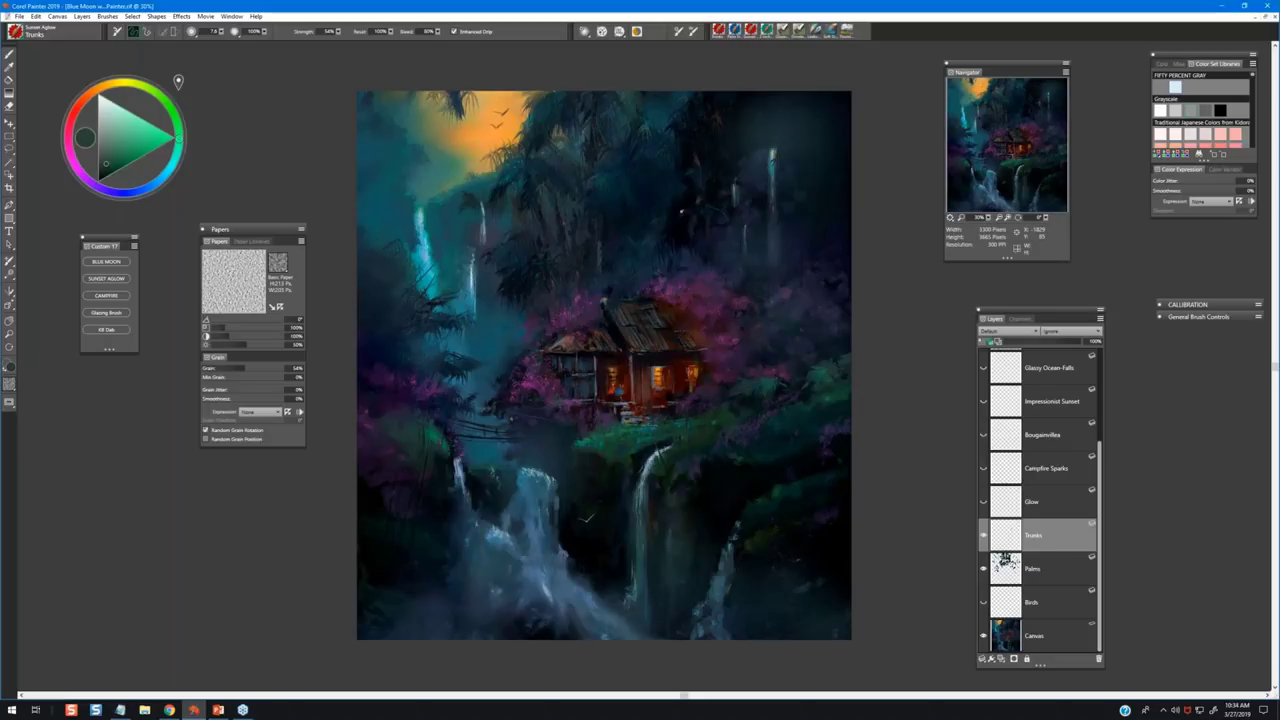
alt+click(697, 297)
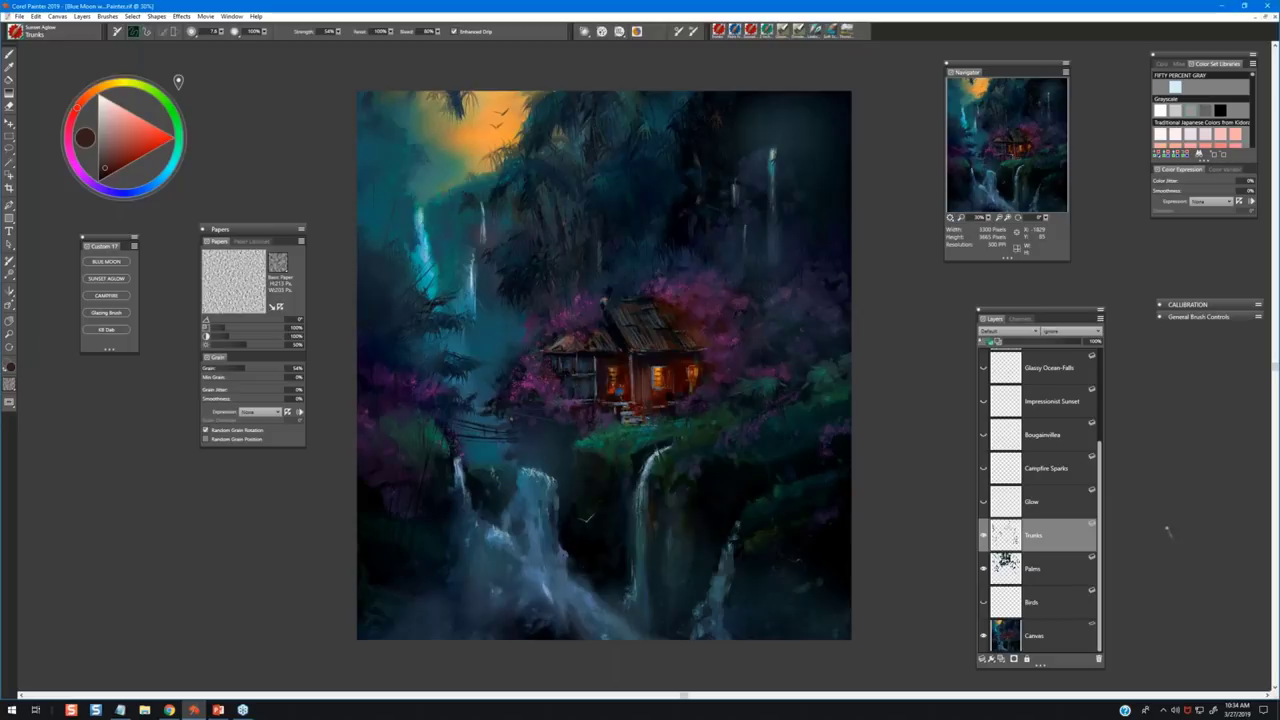
Activate the Glow layer and choose the Moon Glow brush from the Blue Moon category.
click(1064, 505)
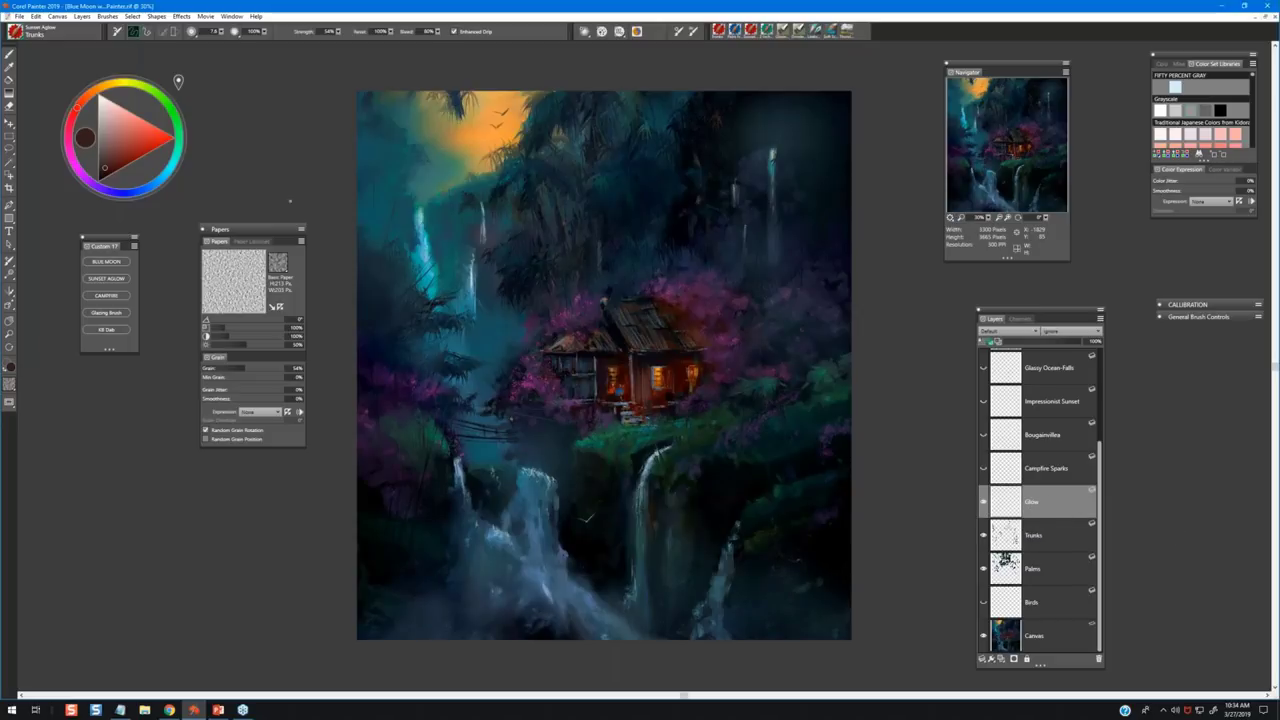
click(14, 31)
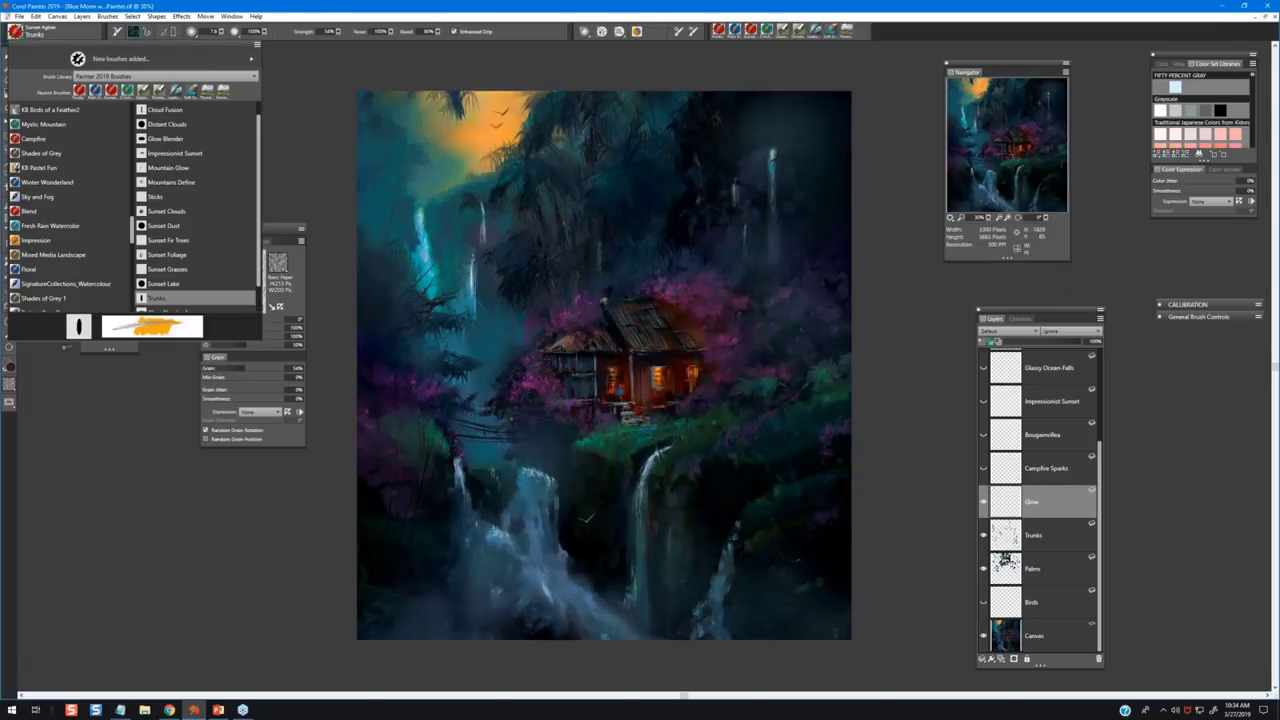
click(60, 427)
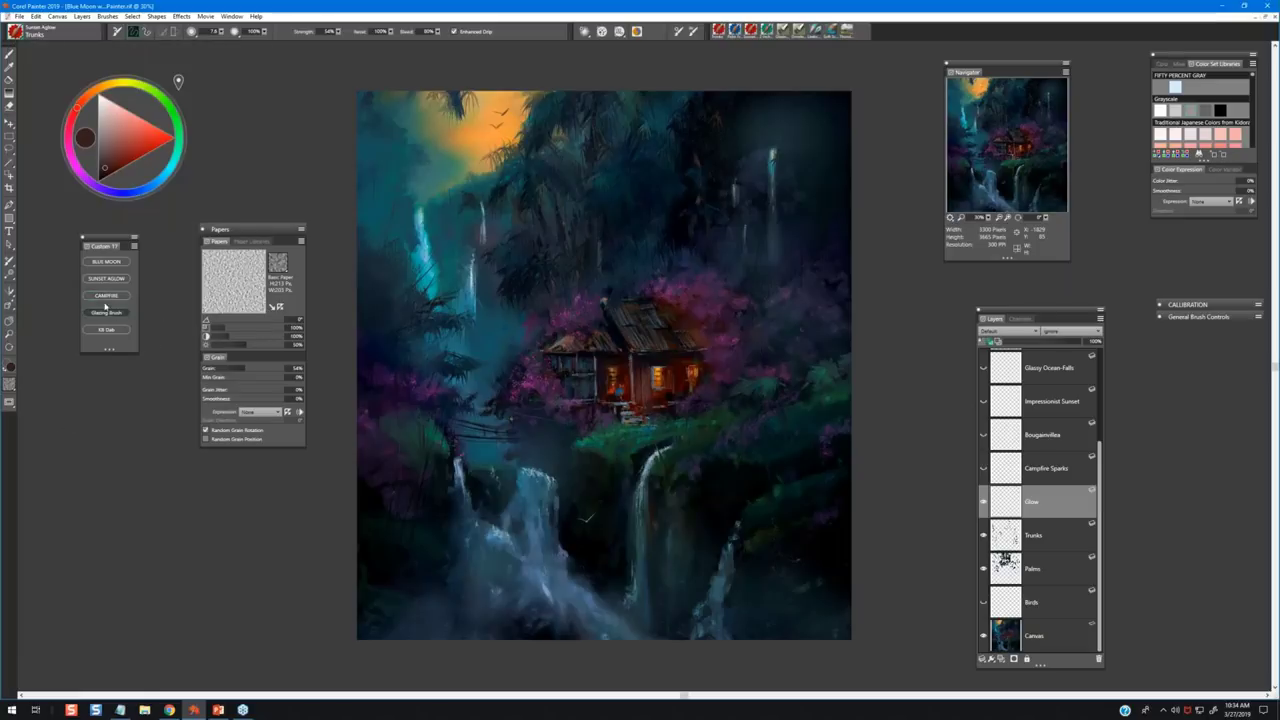
click(110, 262)
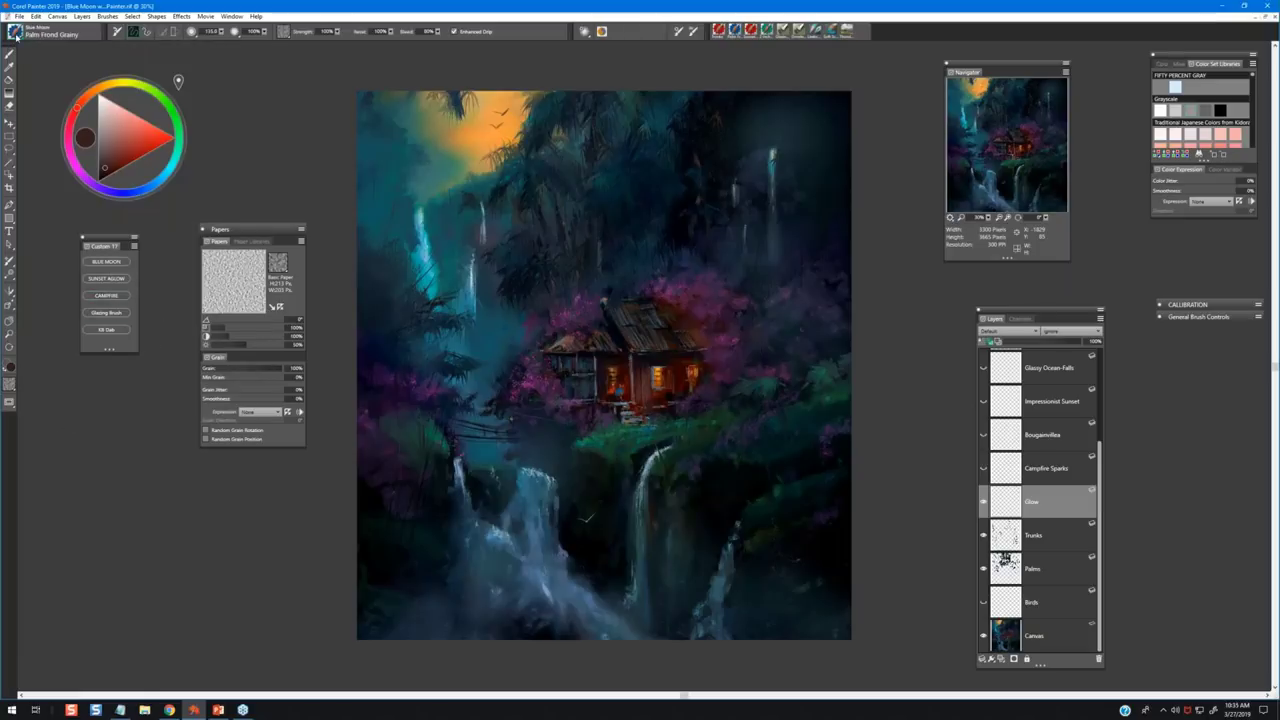
click(15, 31)
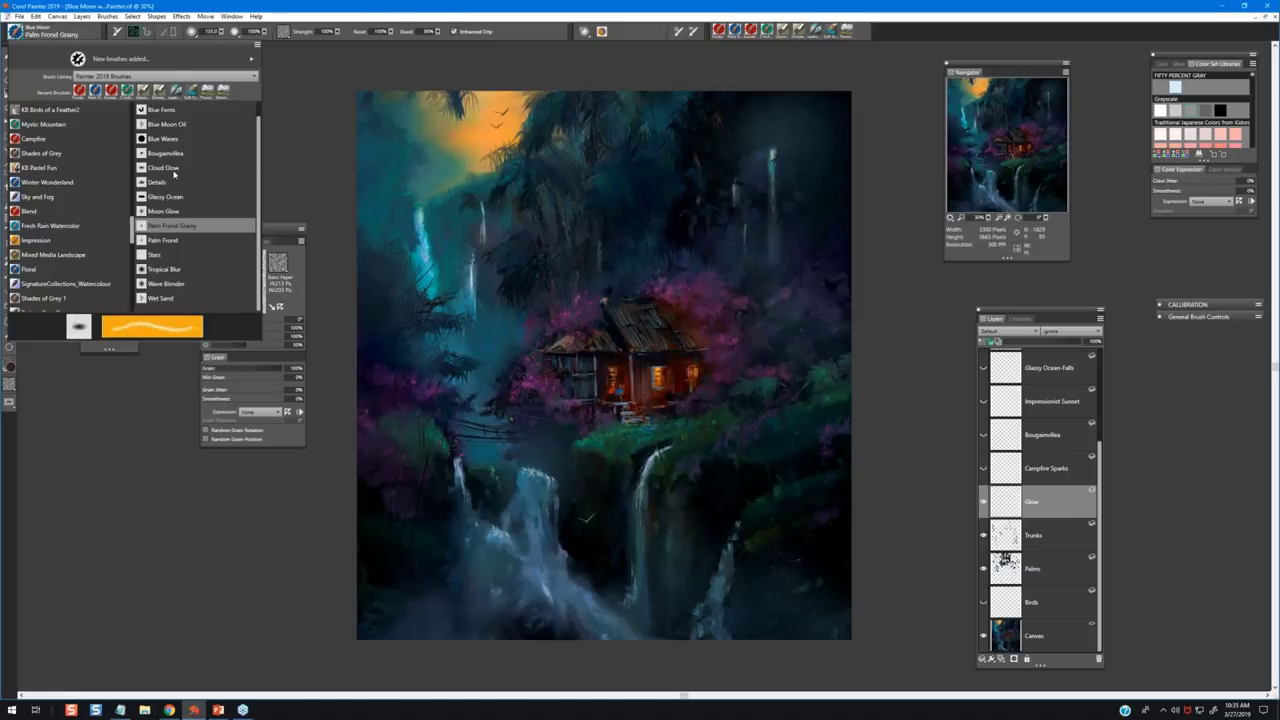
click(162, 212)
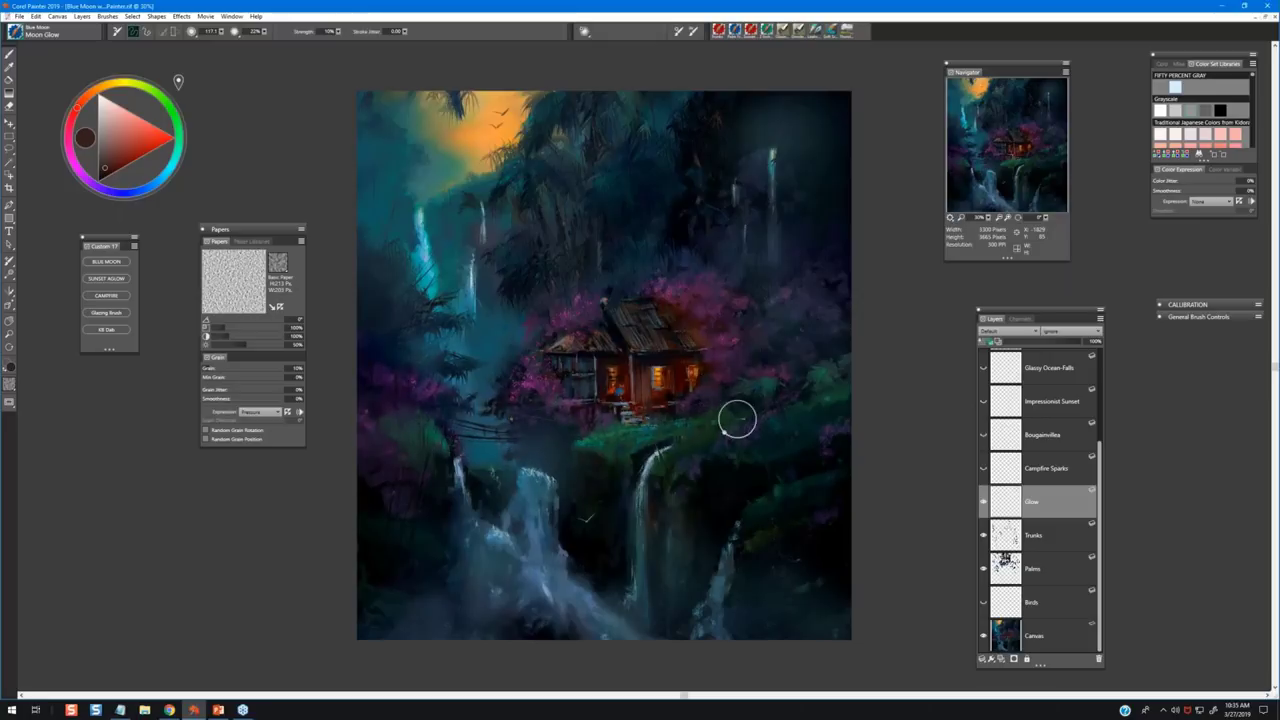
double_click(1066, 504)
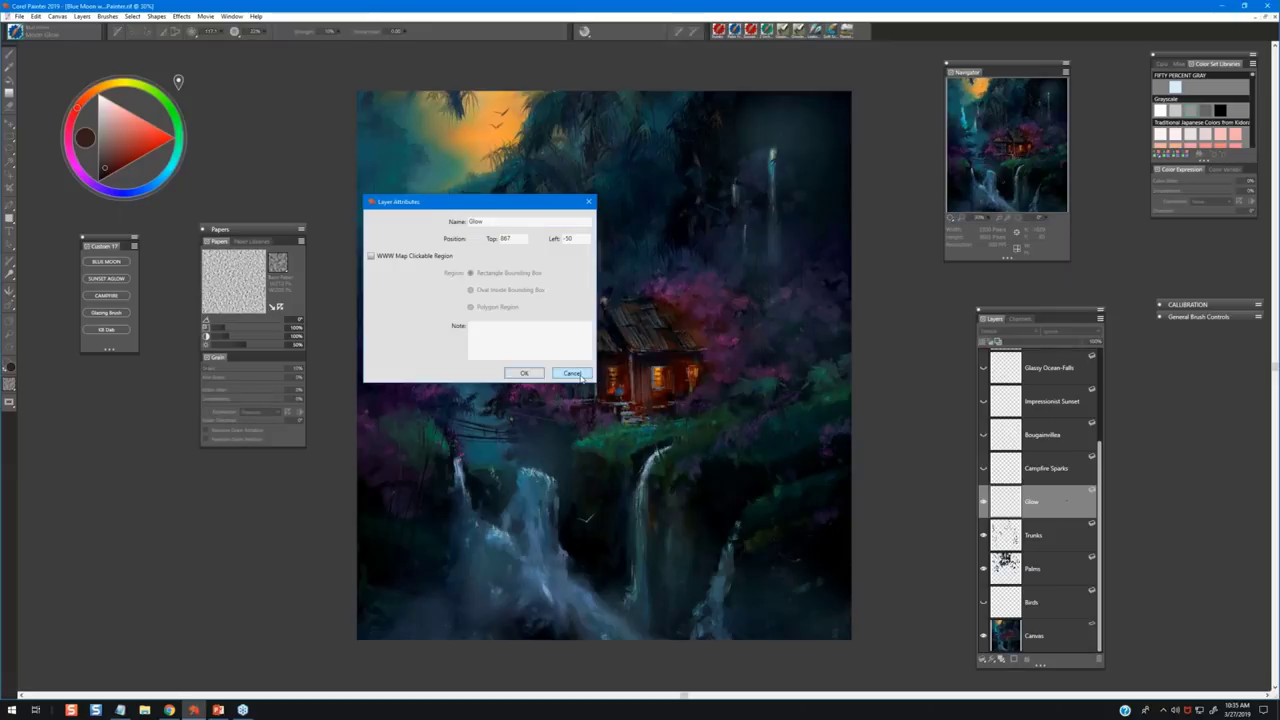
key(Return)
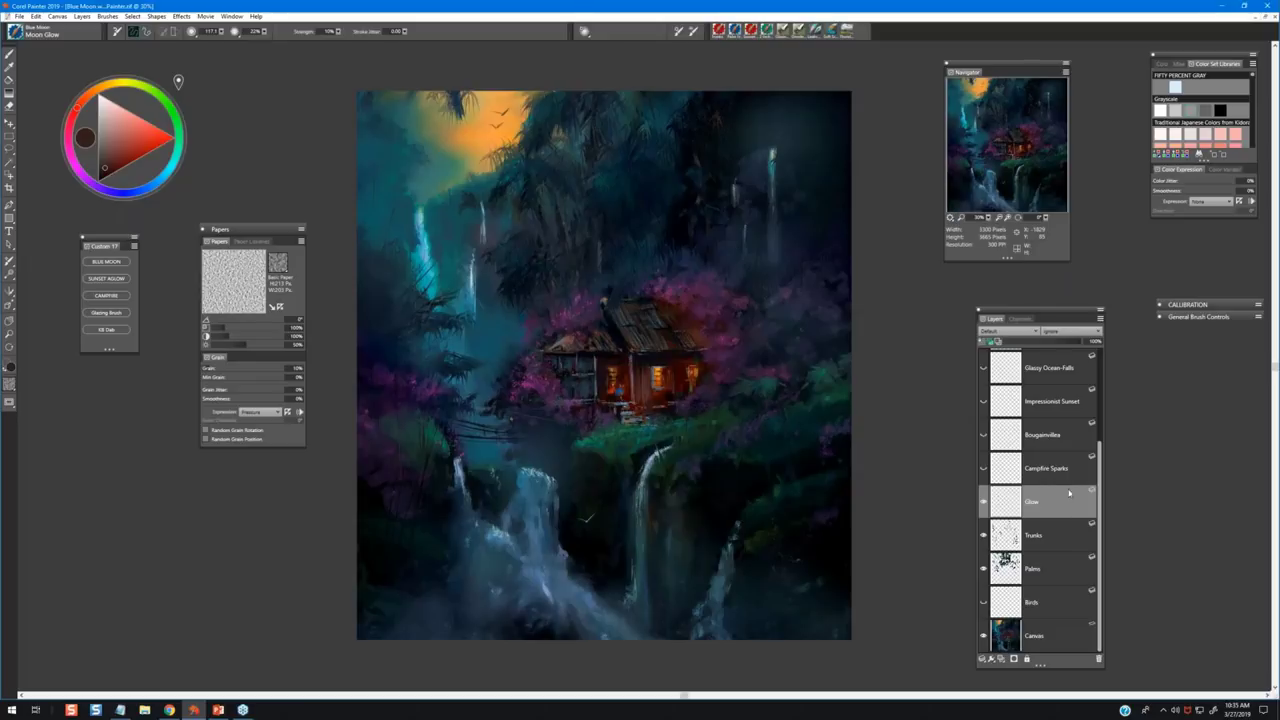
Sample the sunset orange, paint a small warm light by the footbridge left of the hut, and enlarge the Moon Glow brush.
alt+click(476, 130)
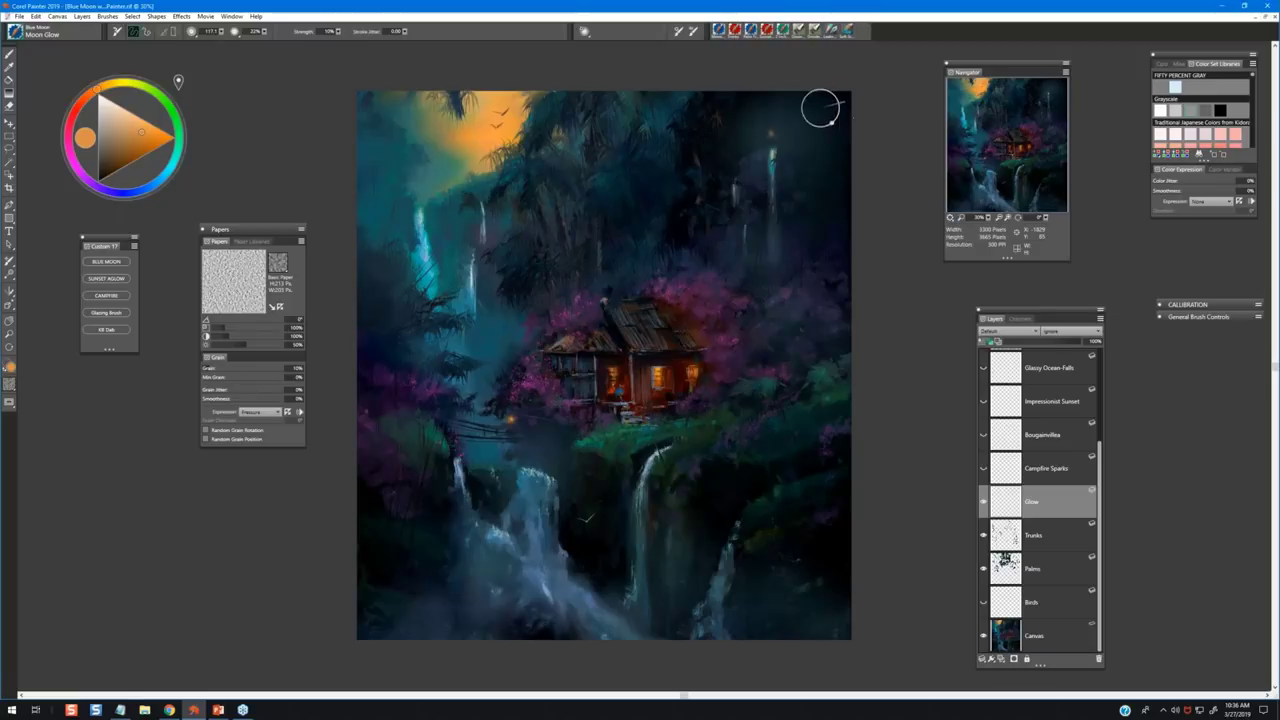
drag(801, 130, 854, 98)
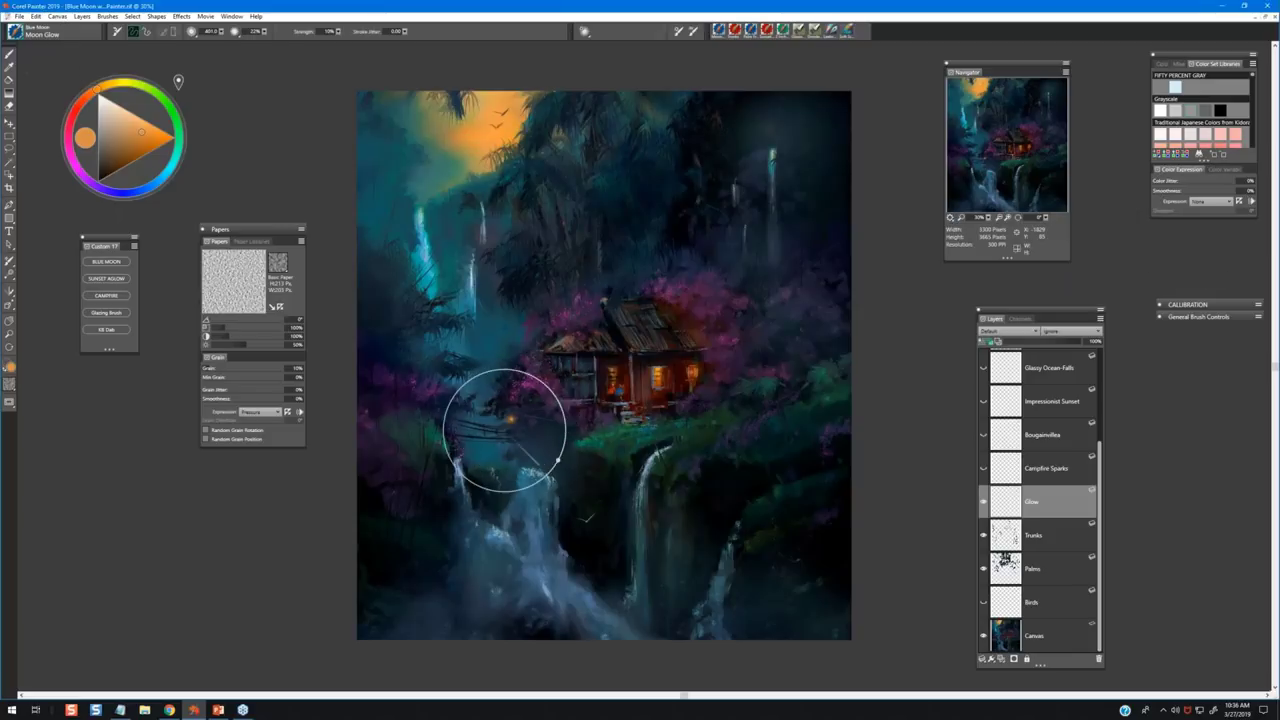
mouse_move(505, 430)
mouse_down()
mouse_move(533, 448)
mouse_move(495, 437)
mouse_move(513, 435)
mouse_move(519, 411)
mouse_move(511, 418)
mouse_move(596, 444)
mouse_move(533, 417)
mouse_move(502, 446)
mouse_move(531, 445)
mouse_move(549, 400)
mouse_move(540, 447)
mouse_up()
scroll(549, 444, up, 2)
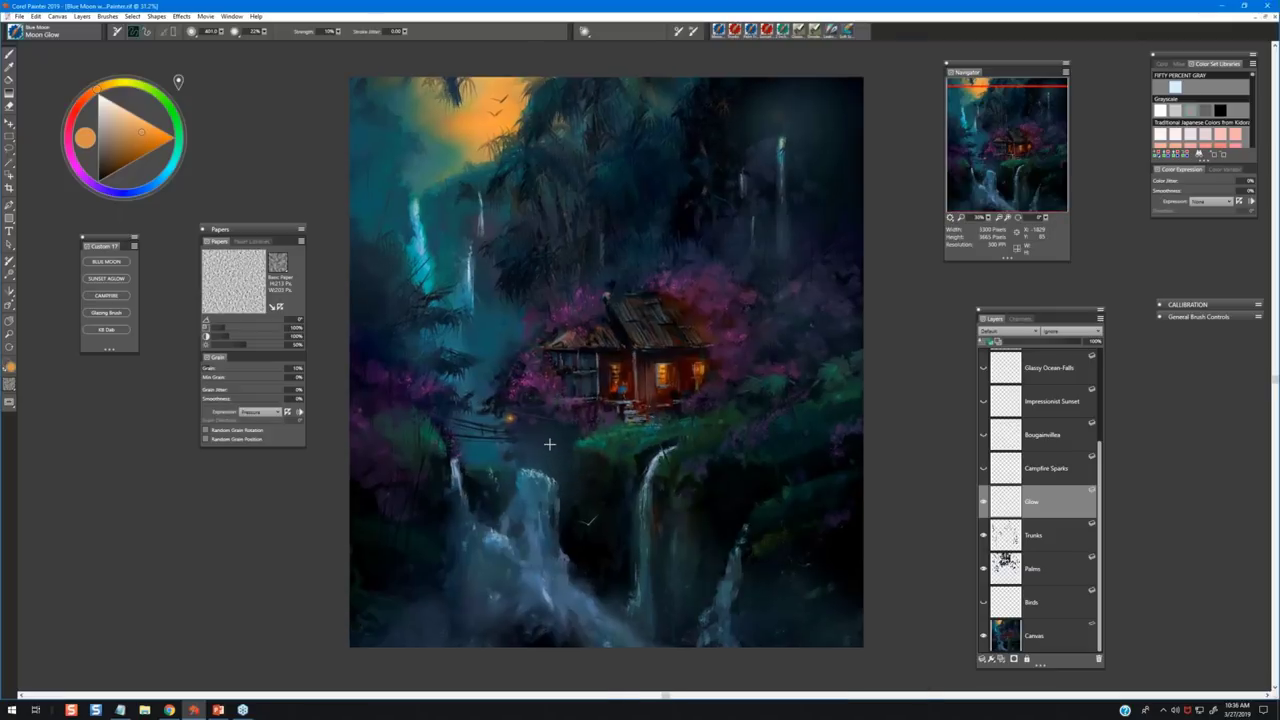
mouse_move(521, 480)
mouse_down()
mouse_move(572, 482)
mouse_move(529, 476)
mouse_move(517, 462)
mouse_move(539, 462)
mouse_move(528, 425)
mouse_move(509, 409)
mouse_move(497, 418)
mouse_move(540, 459)
mouse_move(484, 430)
mouse_move(494, 451)
mouse_move(564, 444)
mouse_move(530, 403)
mouse_move(497, 404)
mouse_move(545, 422)
mouse_move(555, 461)
mouse_move(535, 383)
mouse_up()
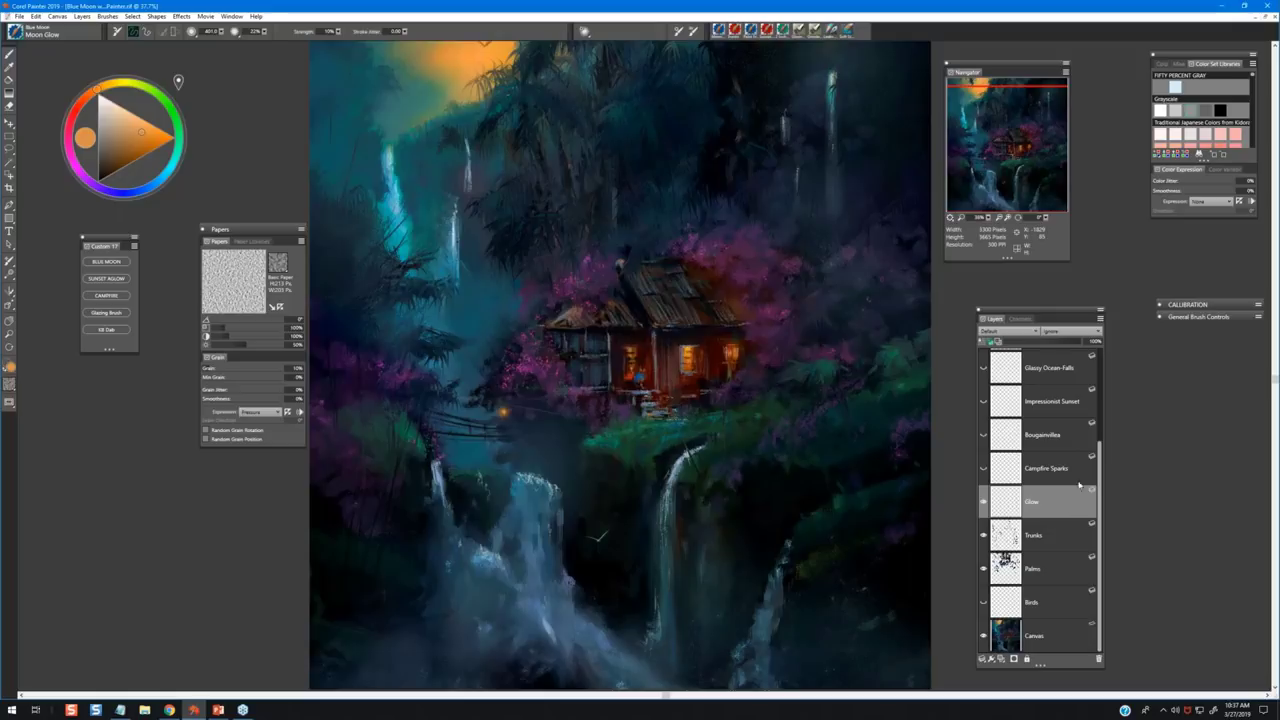
Activate the Campfire Sparks layer, choose the Campfire Sparks brush and enlarge it to nearly the hut's width.
click(1013, 476)
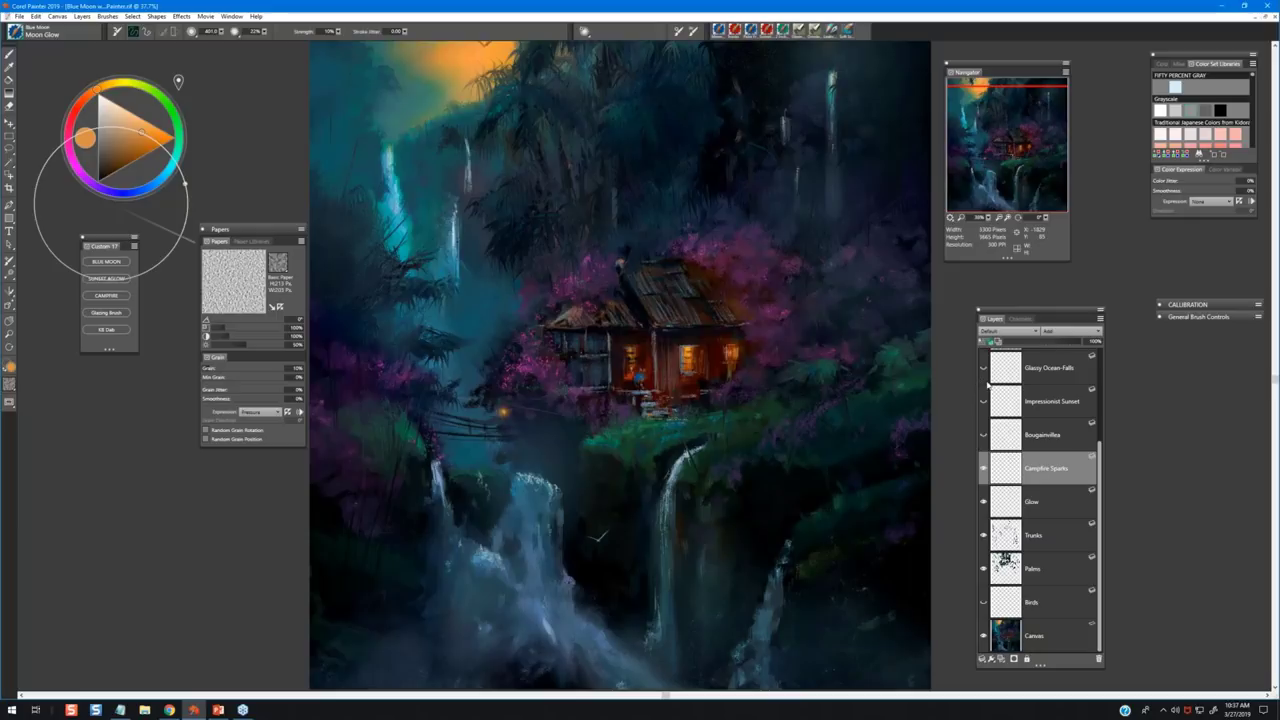
click(106, 295)
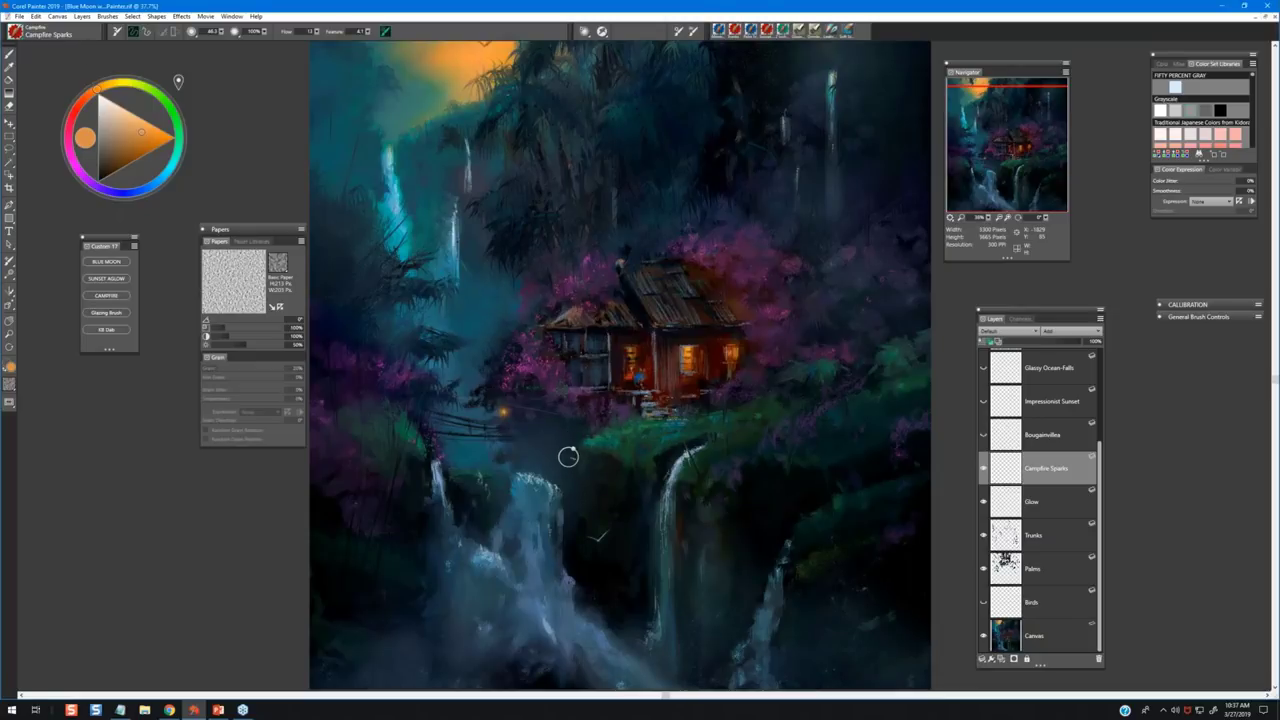
mouse_move(564, 459)
mouse_down()
mouse_move(645, 408)
mouse_move(630, 398)
mouse_up()
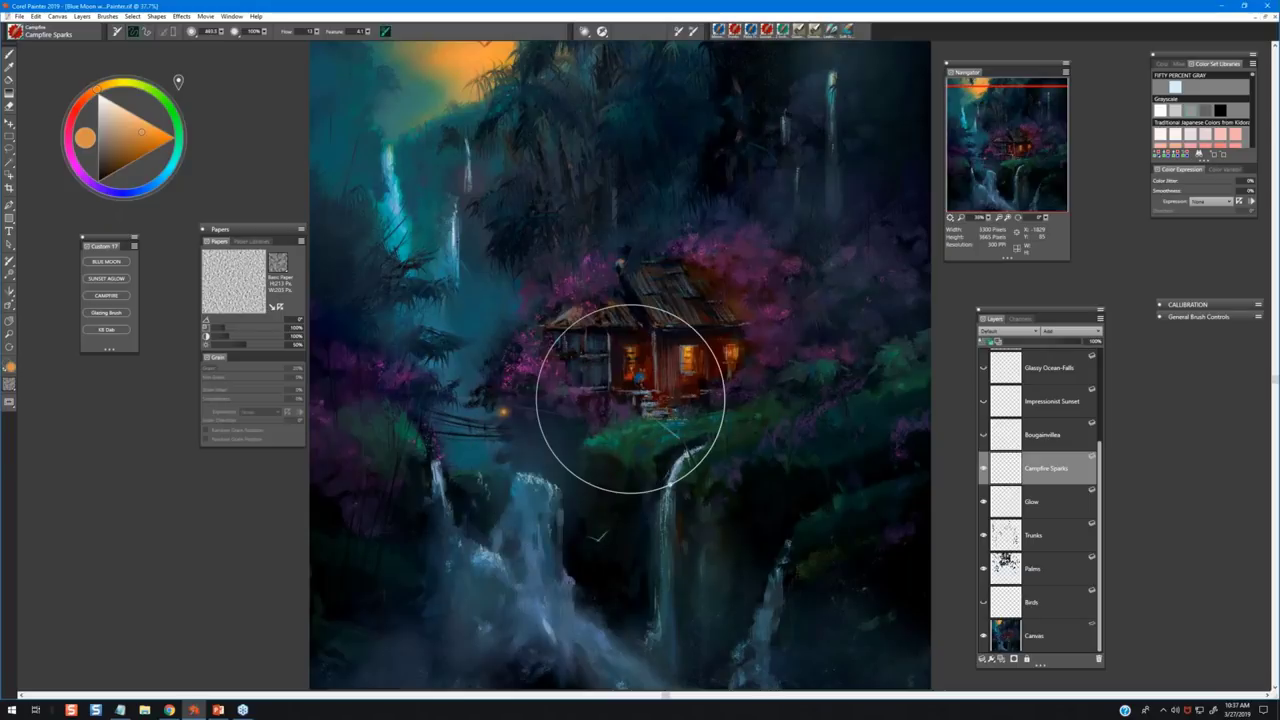
scroll(630, 398, down, 1)
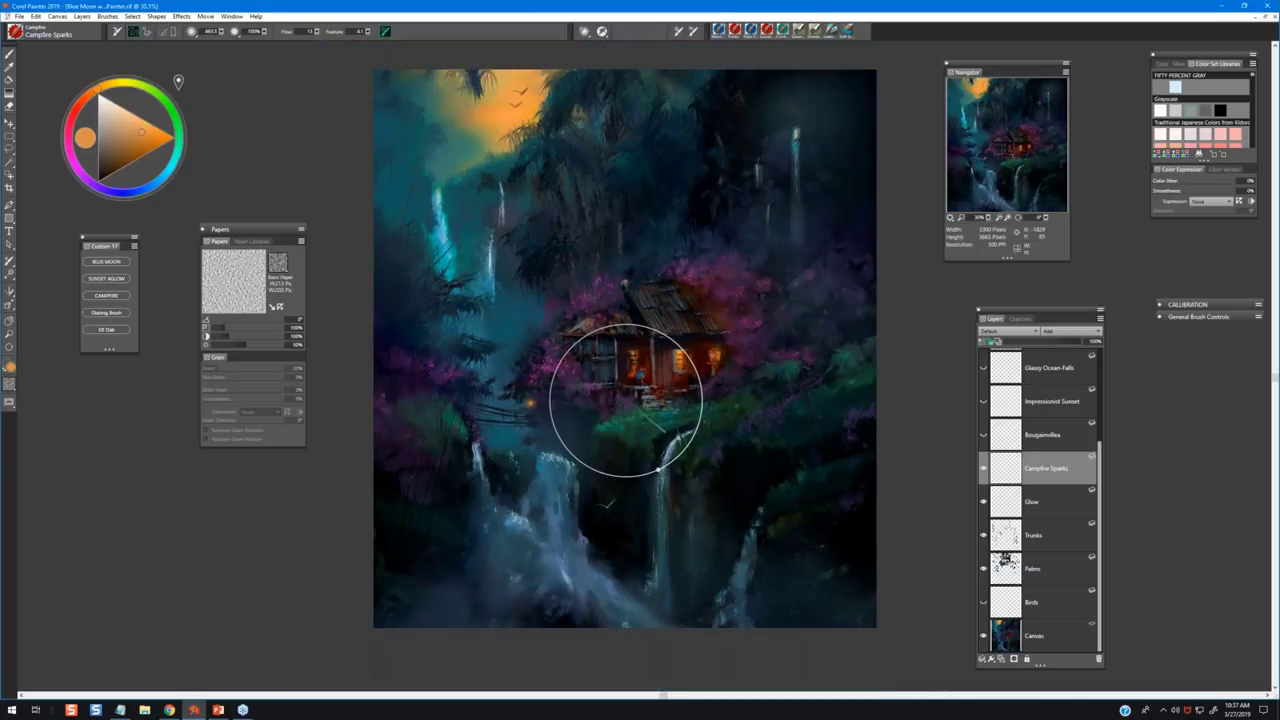
scroll(626, 398, up, 1)
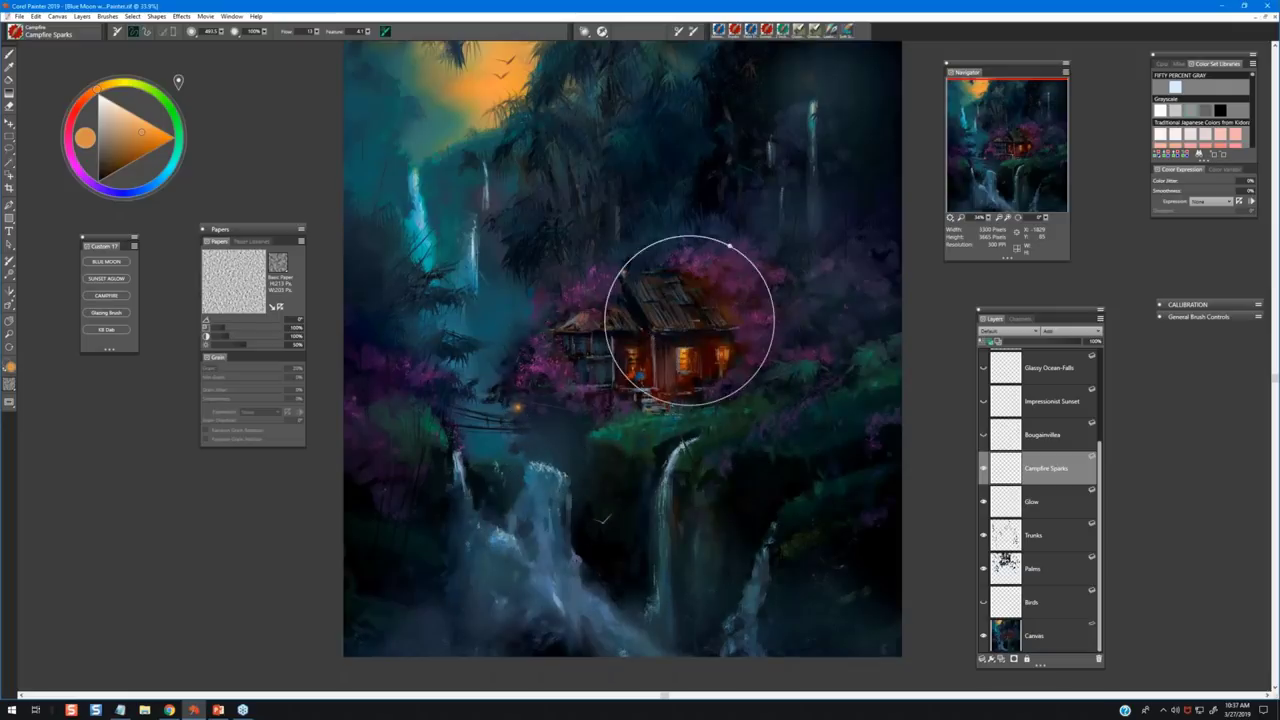
Pick a pale cream color and stroke campfire sparks across the lower waterfall on the Campfire Sparks layer.
click(113, 107)
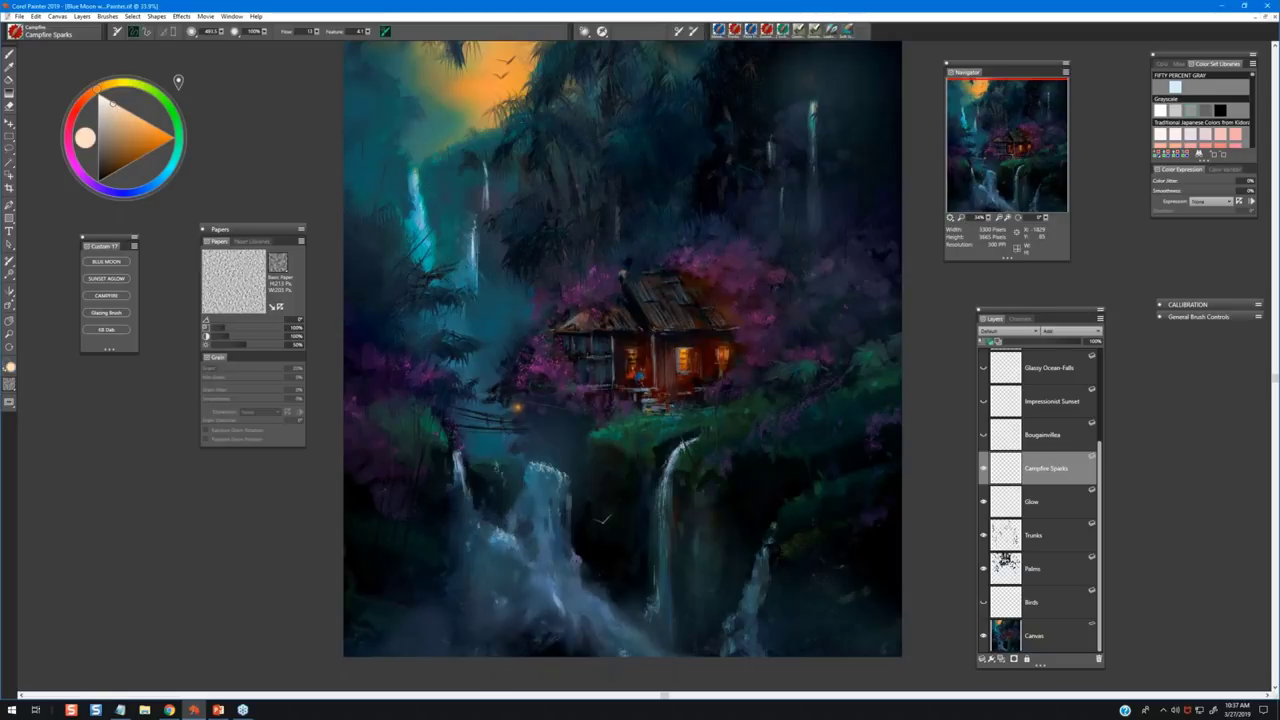
mouse_move(468, 604)
mouse_down()
mouse_move(594, 551)
mouse_move(610, 560)
mouse_up()
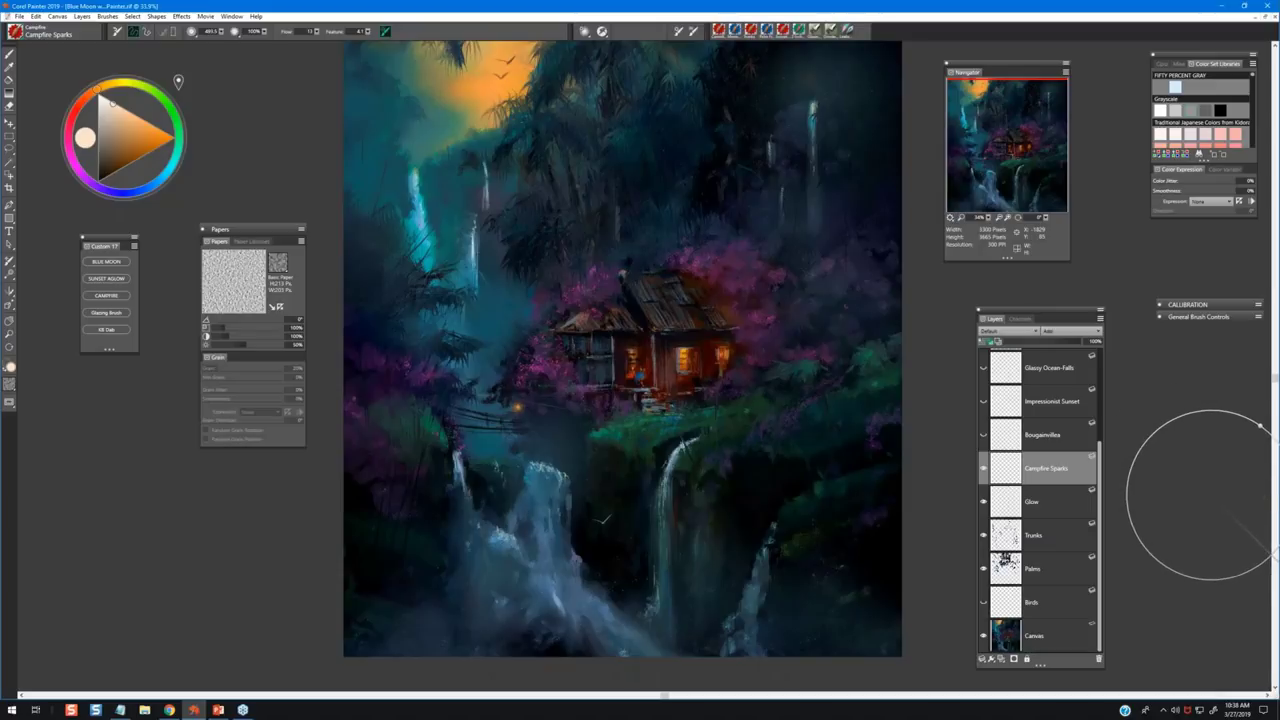
Activate the Bougainvillea layer and choose the Bougainvillea brush from the Blue Moon category.
click(1077, 440)
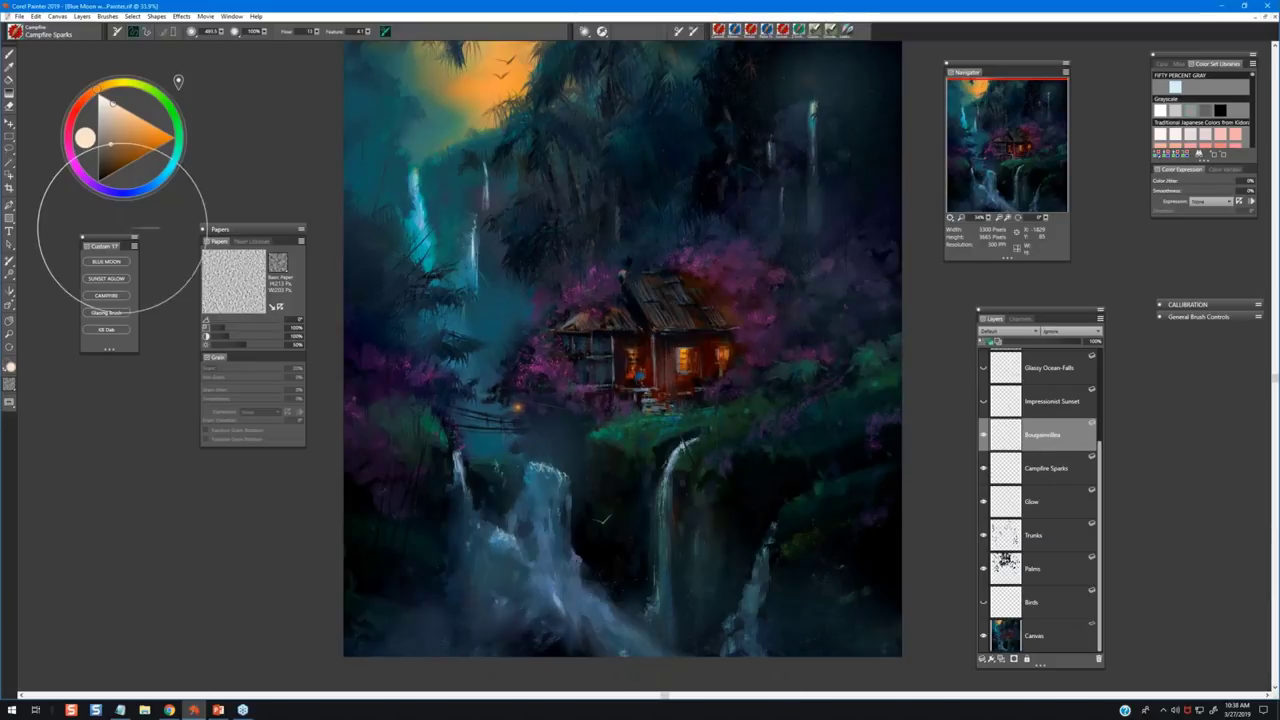
click(15, 31)
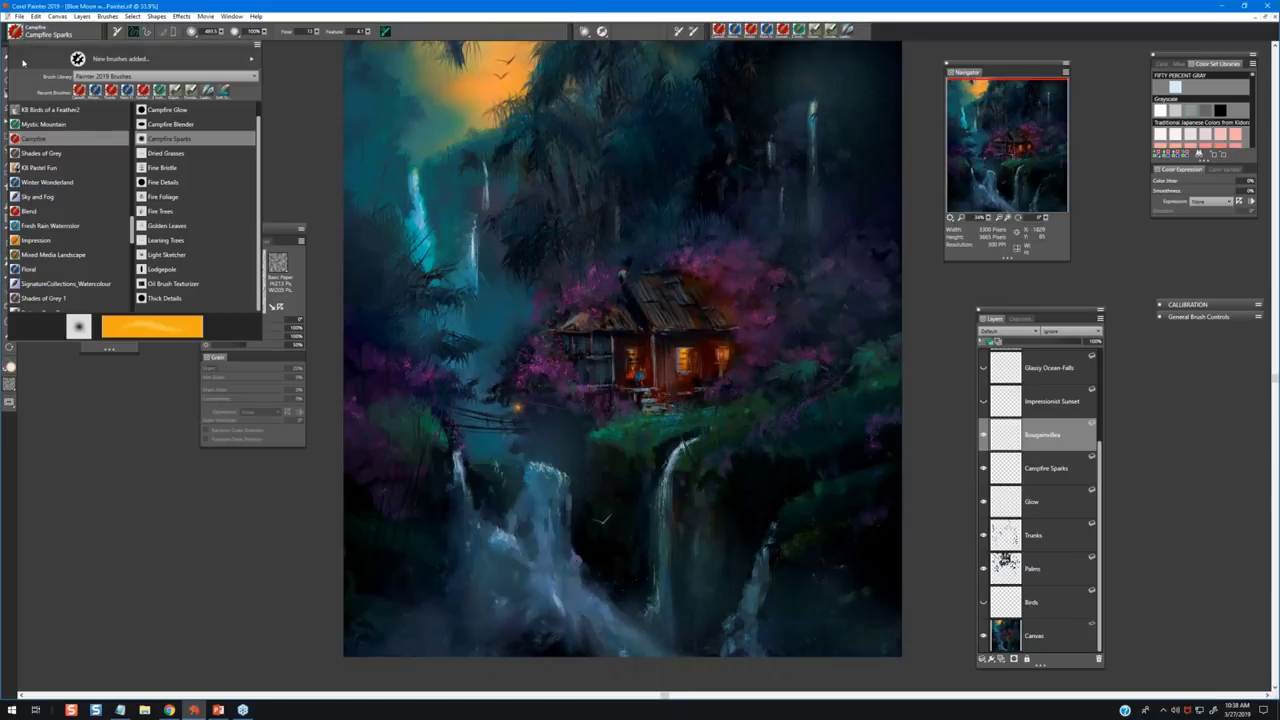
click(200, 343)
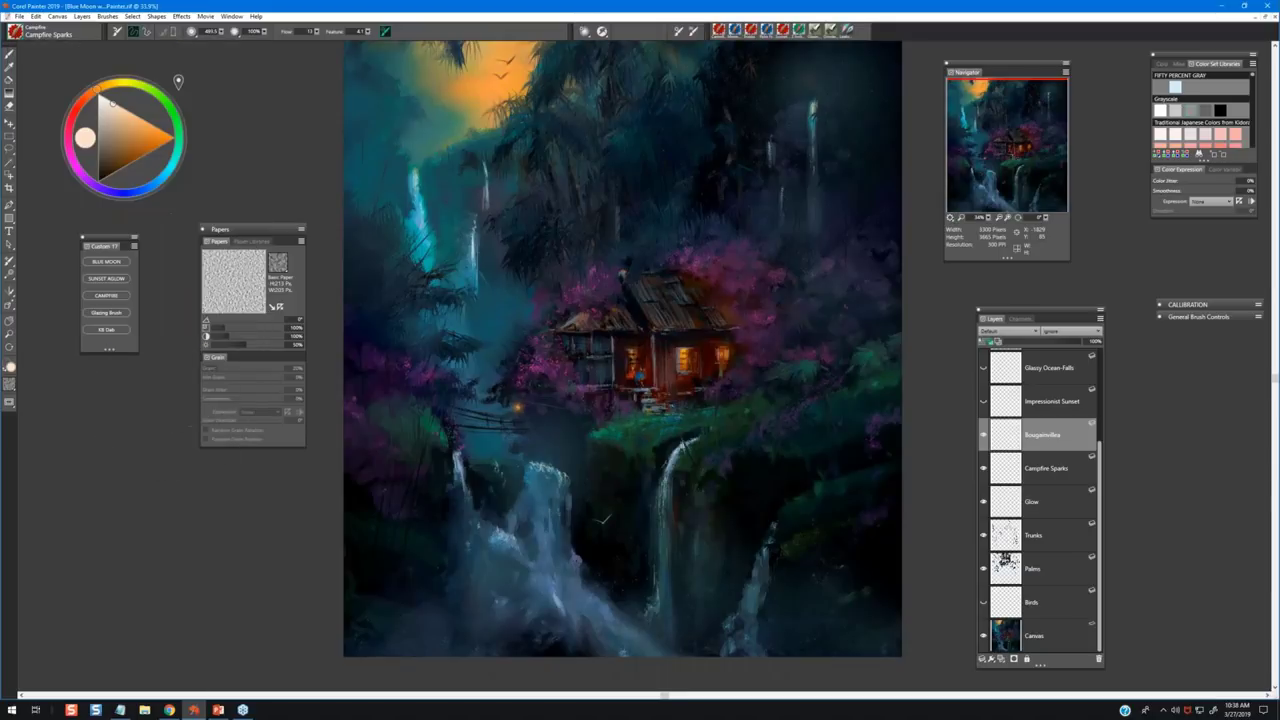
click(106, 278)
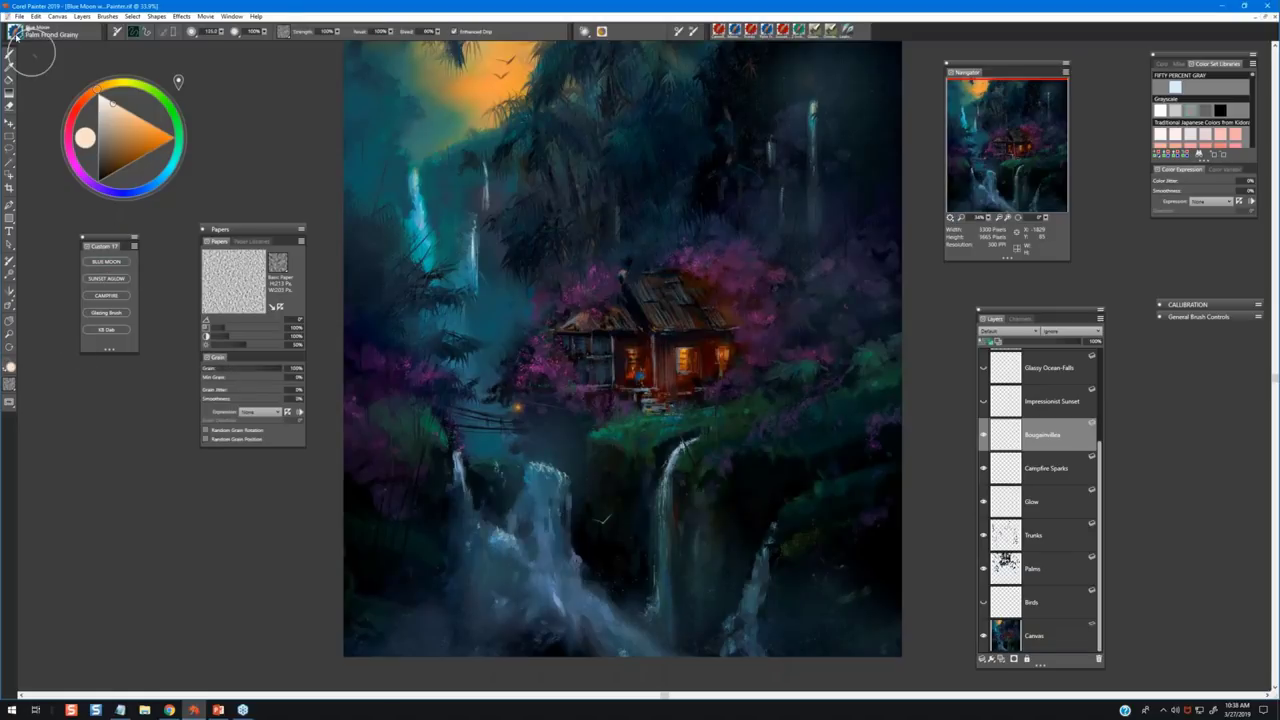
click(15, 31)
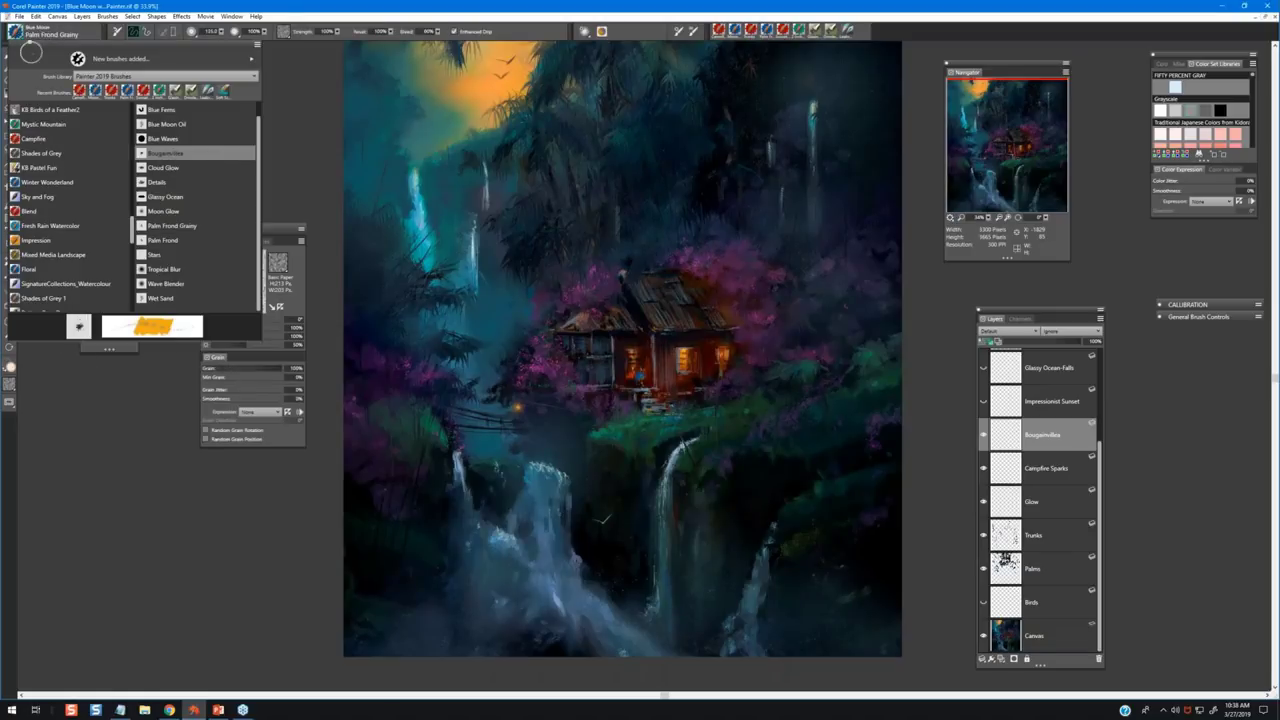
click(168, 154)
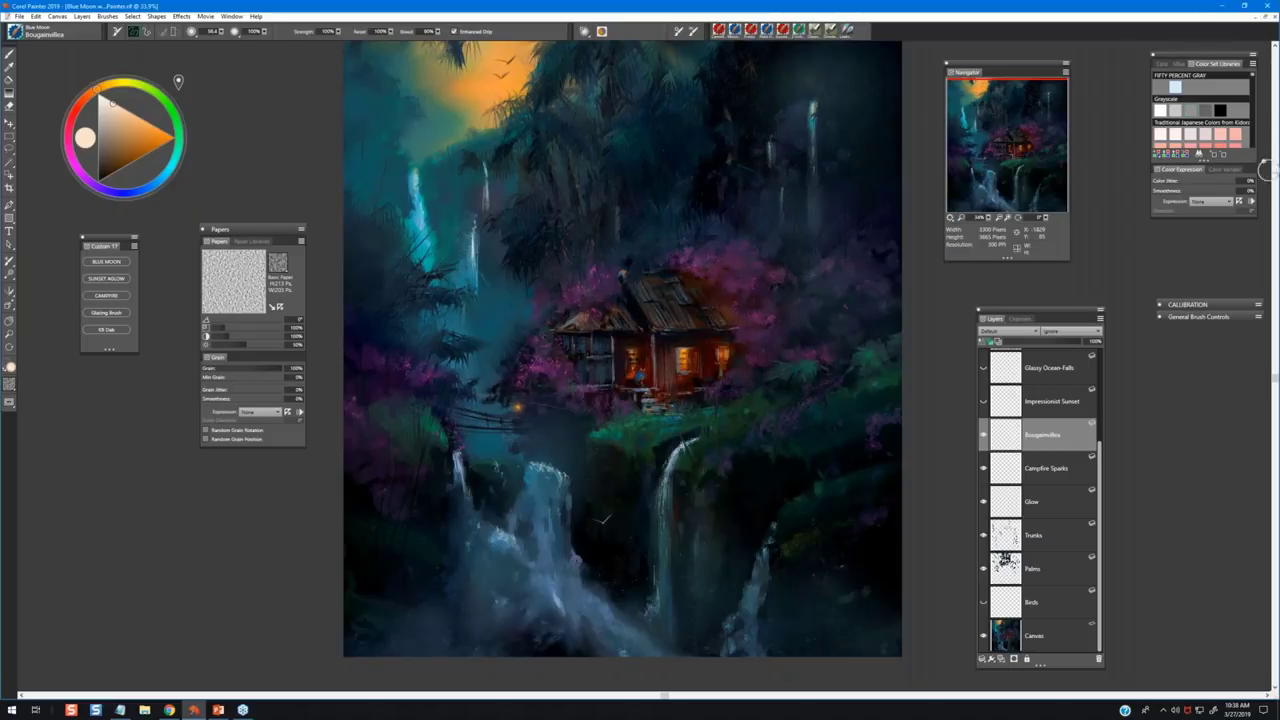
Enlarge the color set panel, pick a pink from Traditional Japanese Colors and paint blossoms around the hut's roof.
drag(1199, 152, 1200, 180)
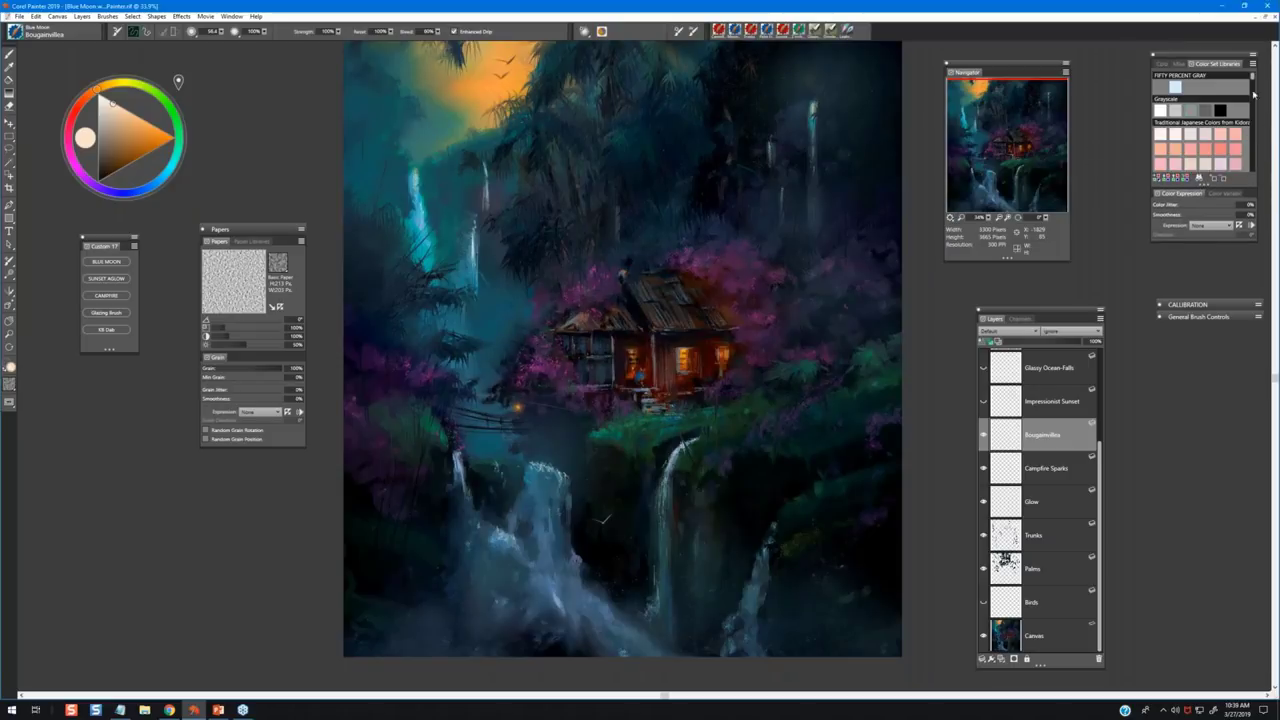
mouse_move(1255, 77)
mouse_down()
mouse_move(1255, 172)
mouse_move(1266, 84)
mouse_move(1260, 93)
mouse_up()
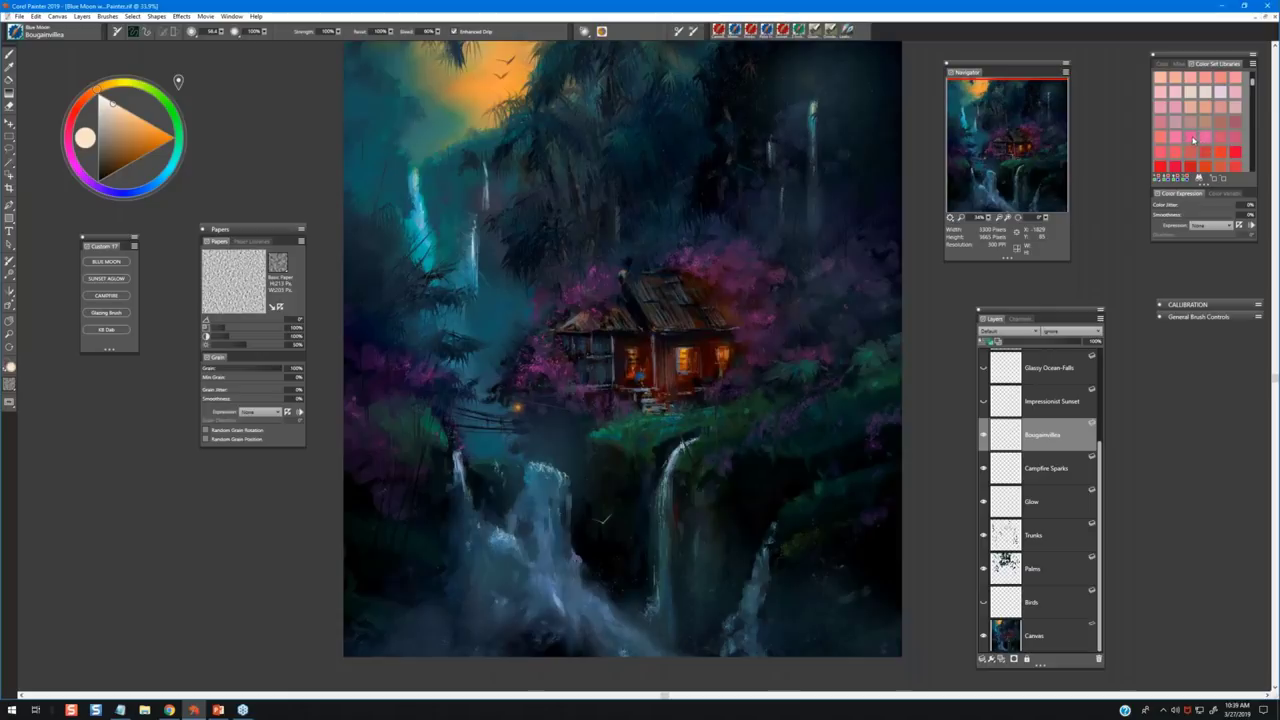
click(1193, 139)
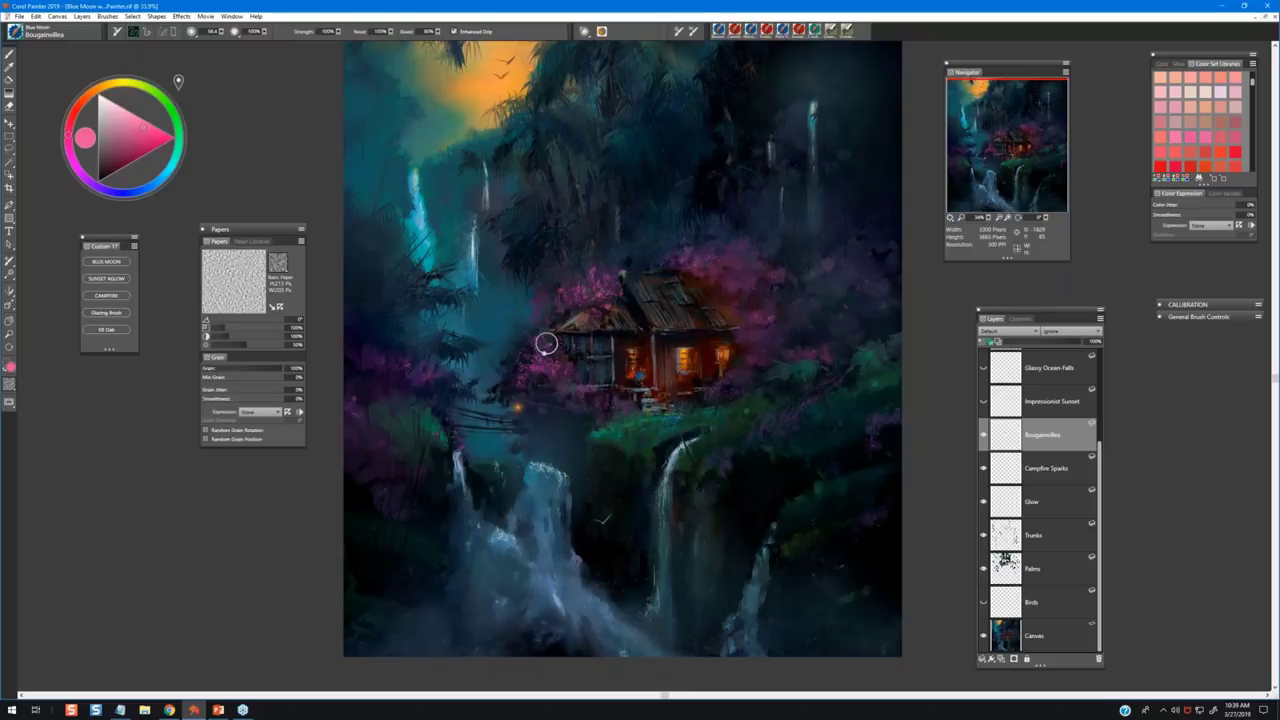
drag(557, 316, 737, 243)
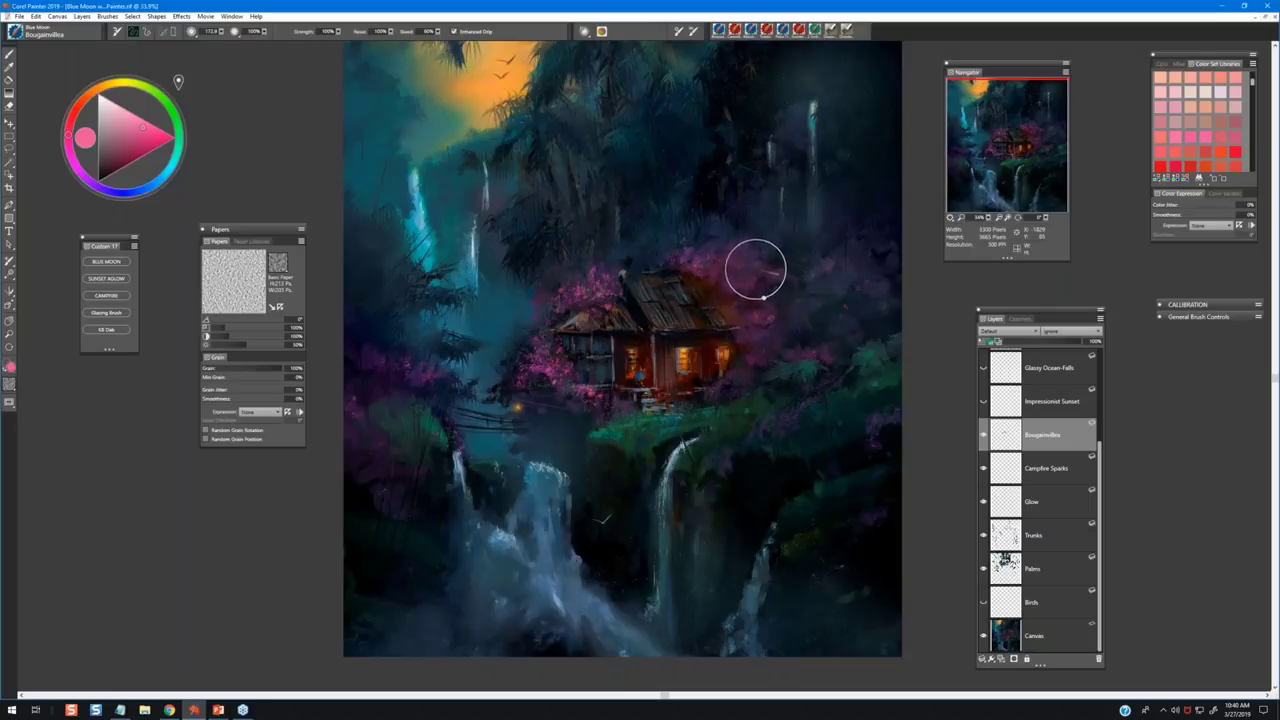
Sample purple tones from the bush right of the roof and paint blossoms there with a larger brush.
alt+click(756, 270)
mouse_move(742, 264)
mouse_down()
mouse_move(758, 253)
mouse_move(740, 277)
mouse_move(765, 259)
mouse_move(756, 307)
mouse_up()
alt+click(704, 262)
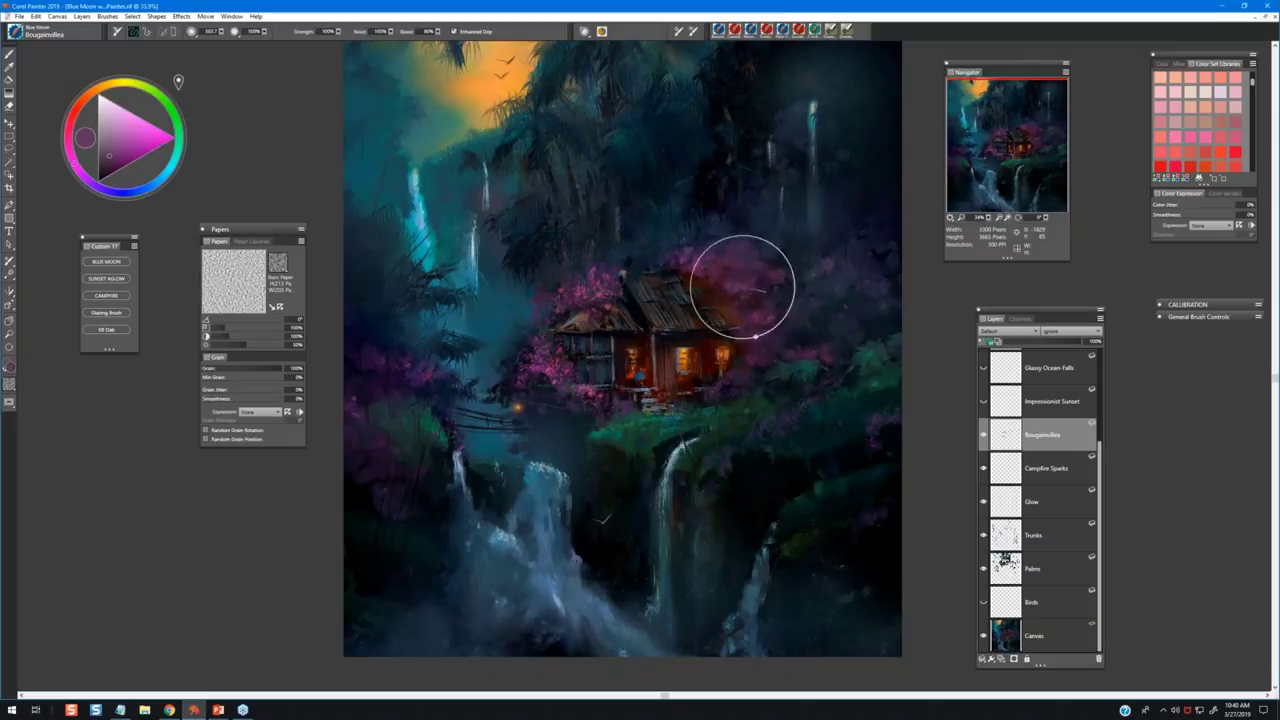
alt+click(752, 246)
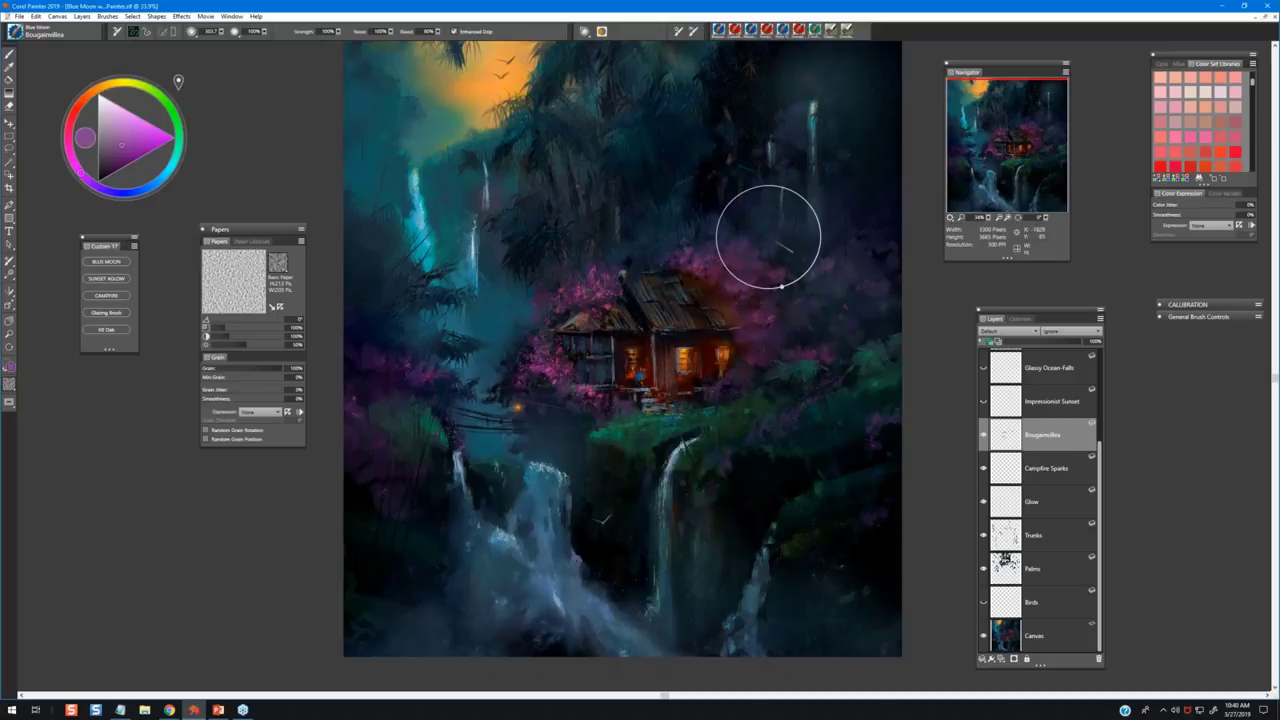
Add pink blossoms beside the roof, alternating a pink color-set swatch with dark purple and magenta tones sampled around the hut.
click(1205, 138)
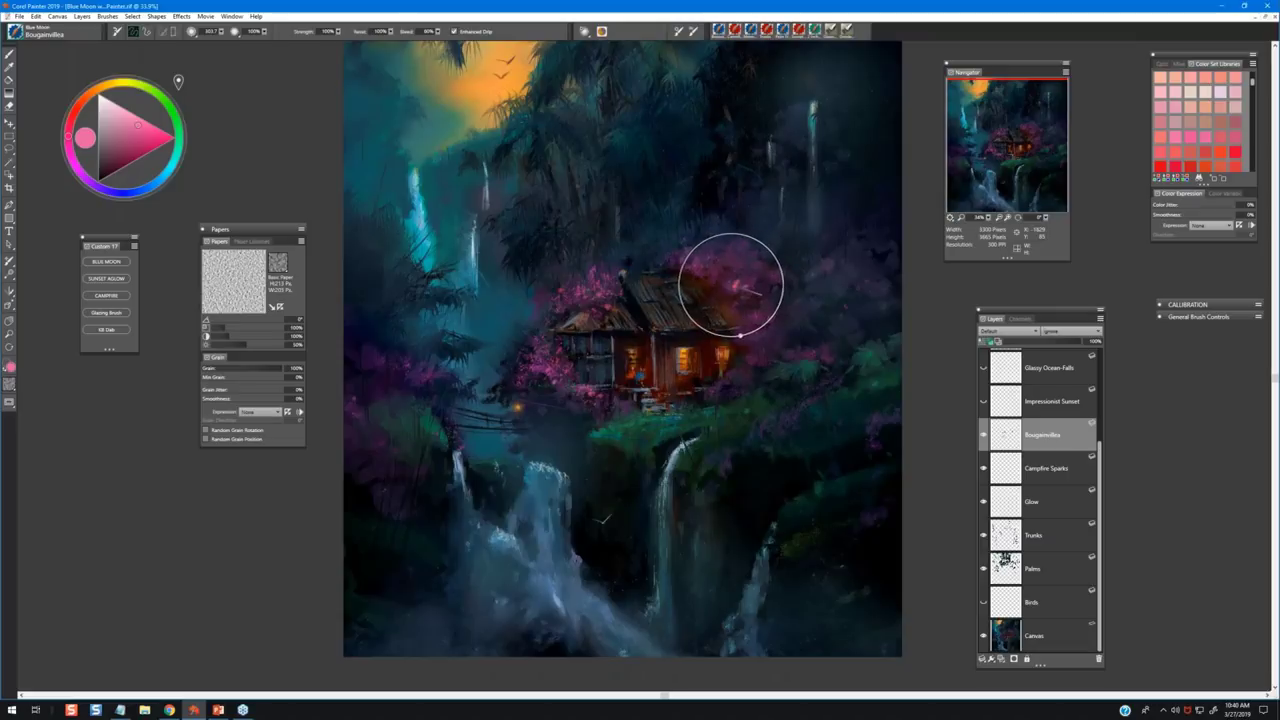
alt+click(734, 274)
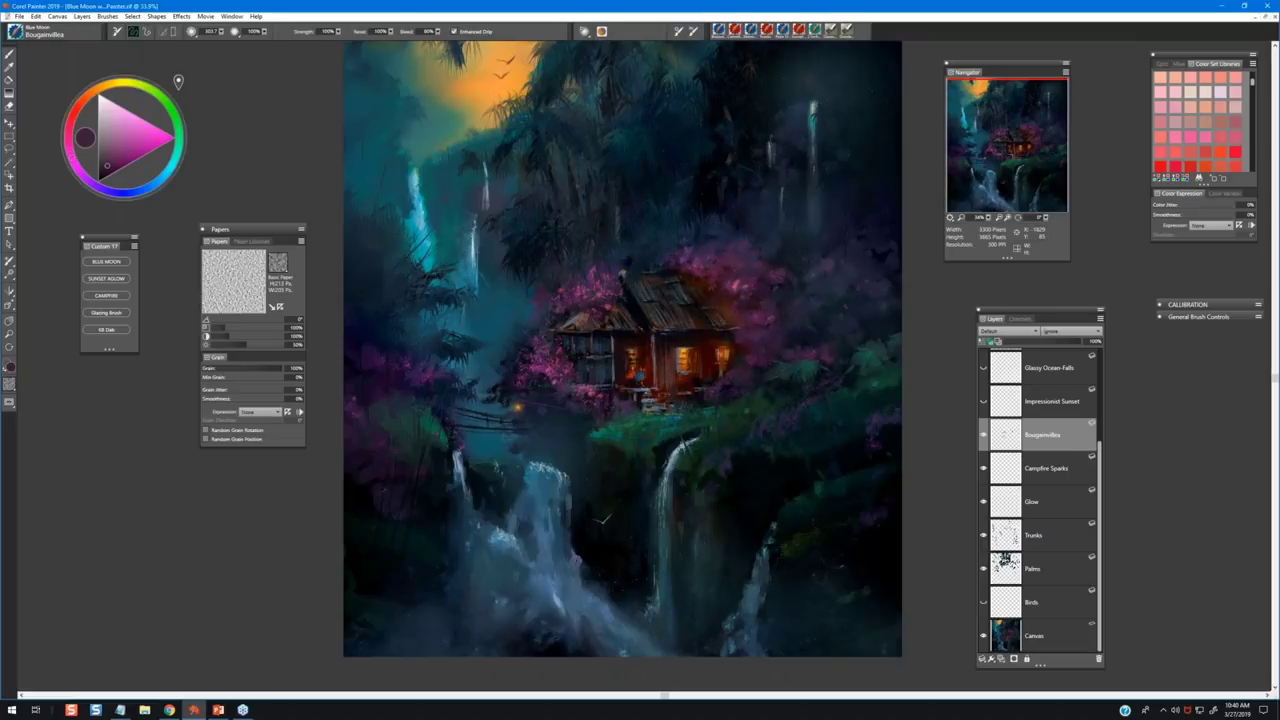
alt+click(650, 282)
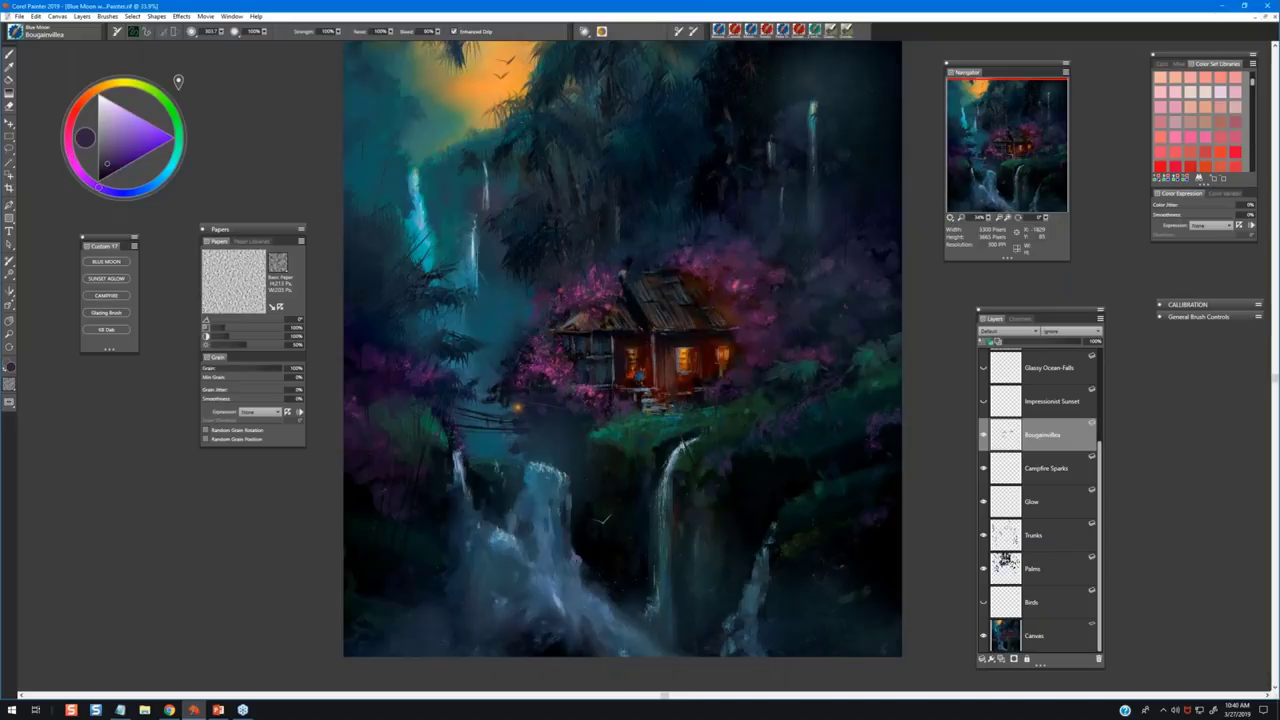
alt+click(607, 290)
alt+click(700, 270)
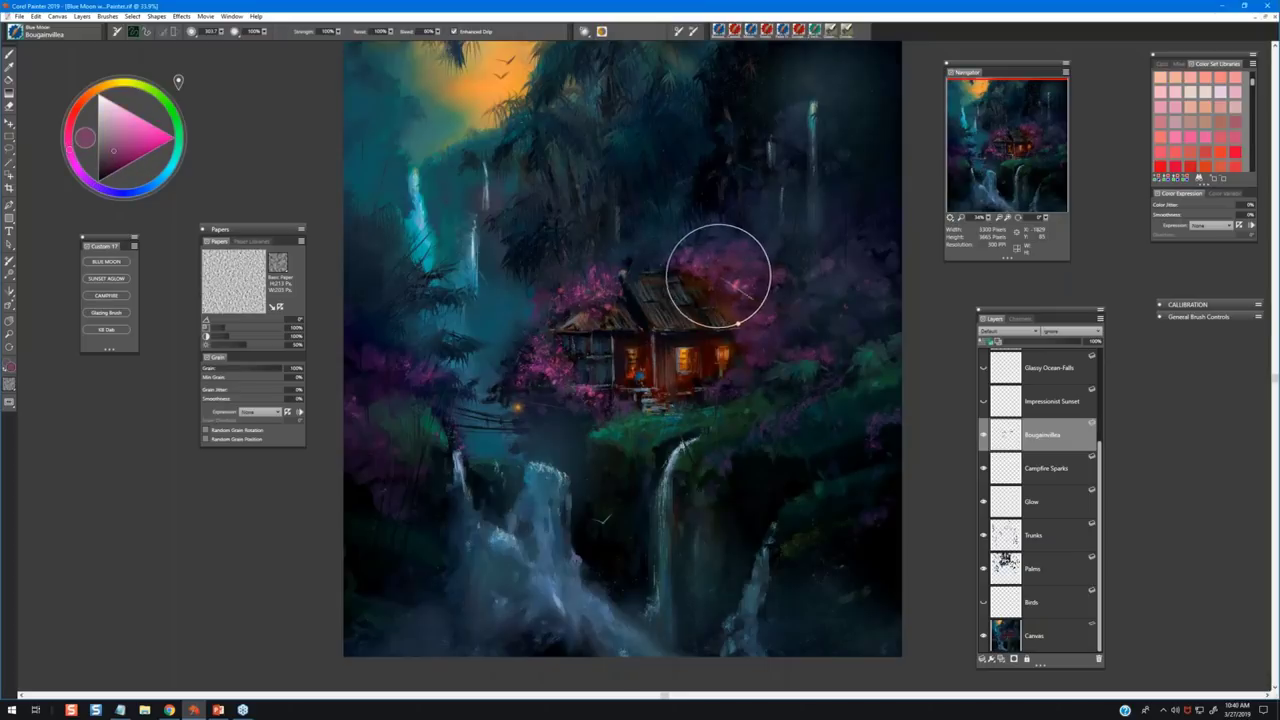
mouse_move(723, 280)
mouse_down()
mouse_move(709, 286)
mouse_move(765, 294)
mouse_up()
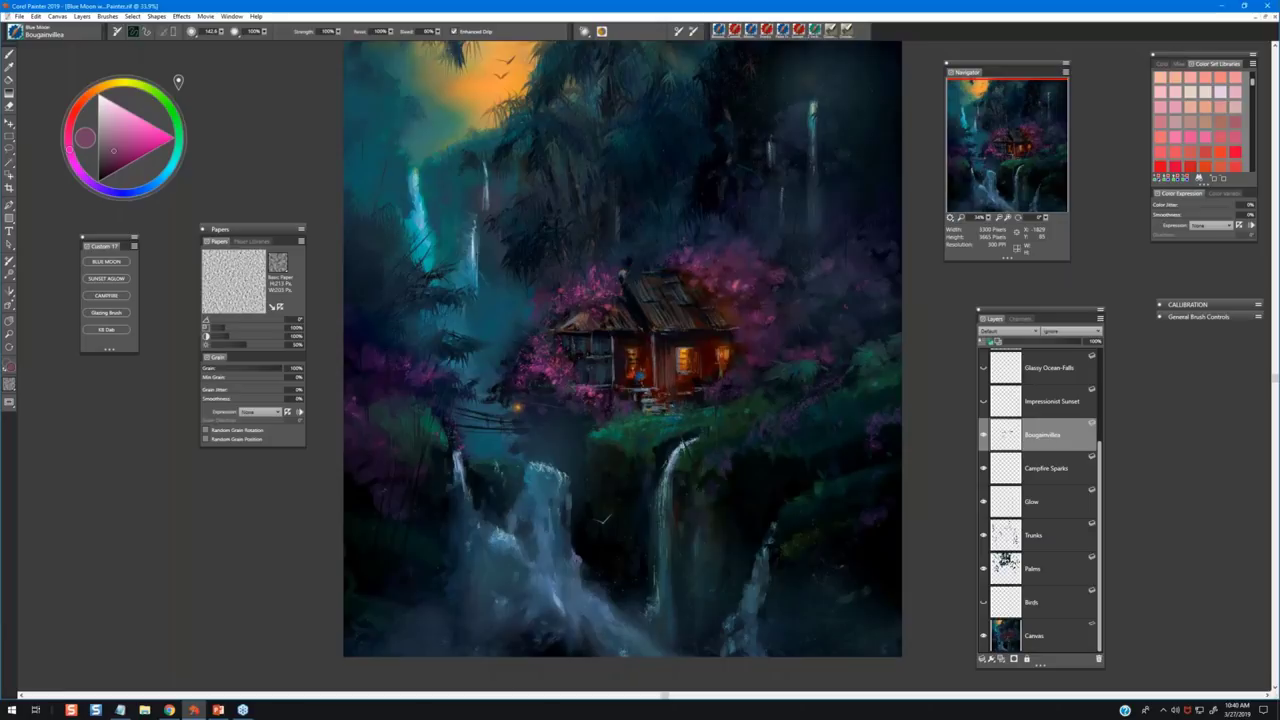
Sample magenta and purple tones and extend the blossoms on the bush outward to the right of the hut.
mouse_move(737, 286)
mouse_down()
mouse_move(730, 300)
mouse_move(751, 289)
mouse_move(717, 277)
mouse_up()
alt+click(556, 372)
alt+click(688, 277)
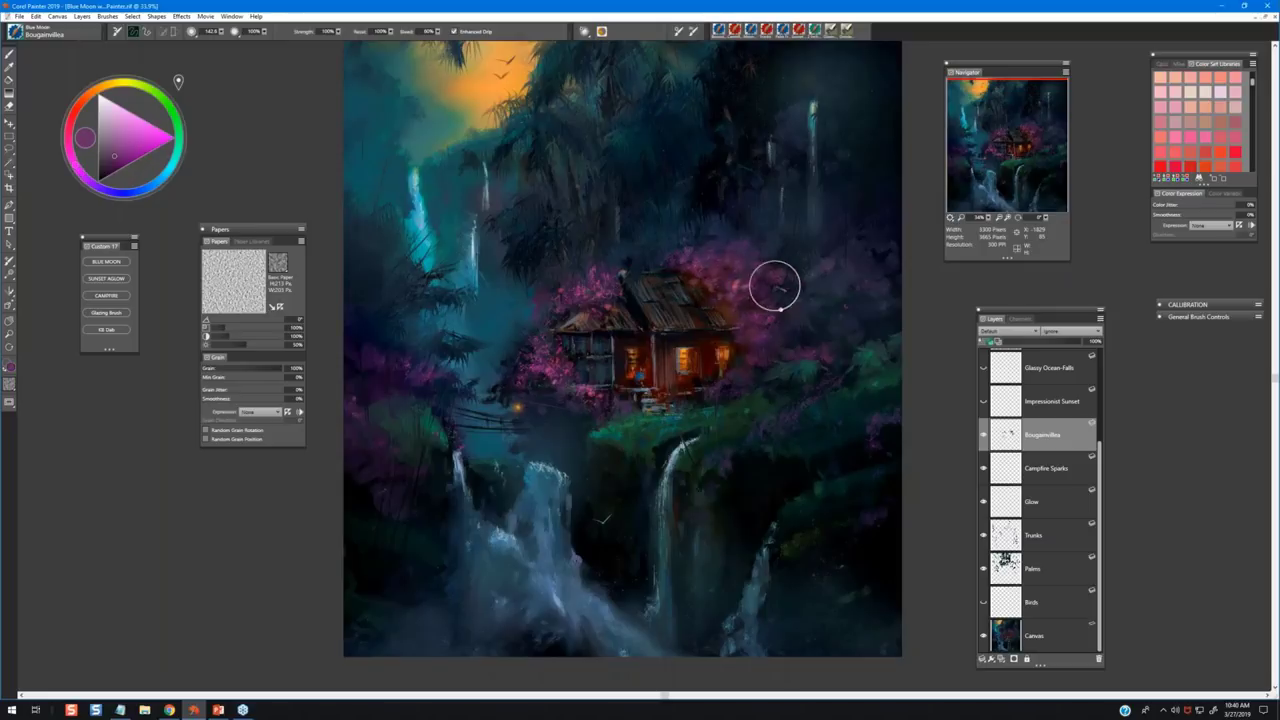
drag(775, 287, 830, 262)
alt+click(766, 332)
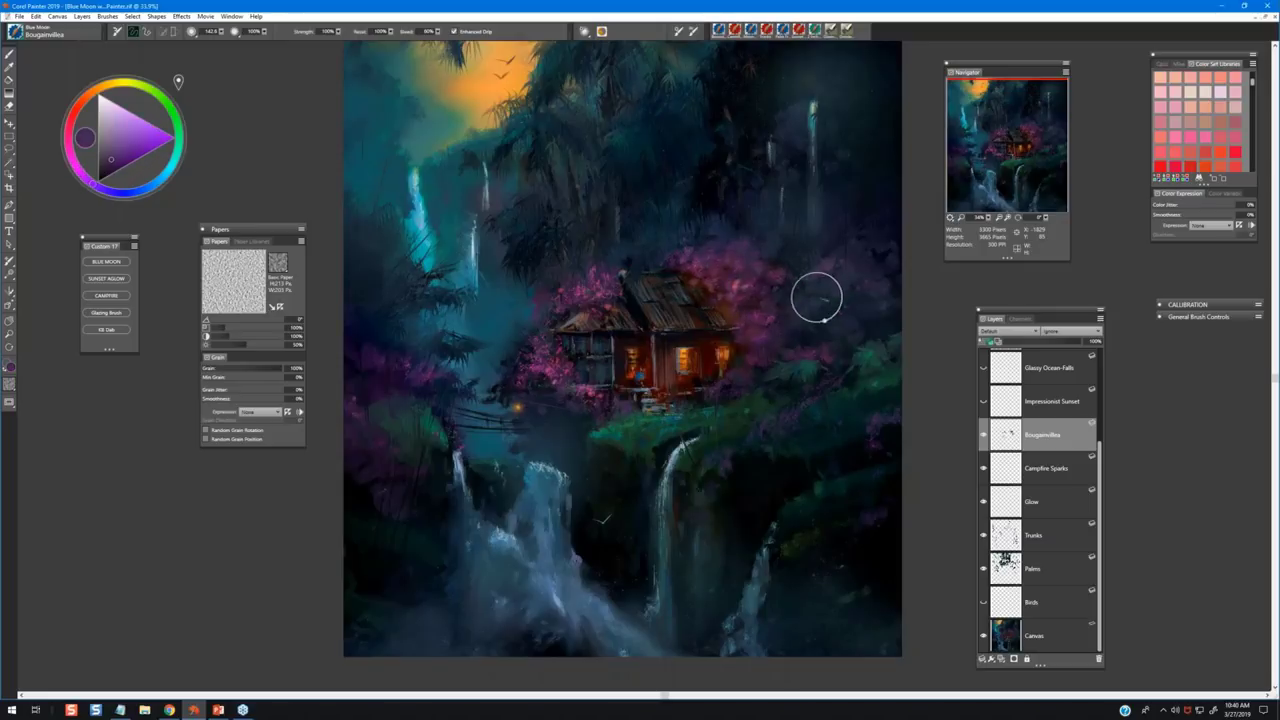
Sample magenta, dark purple and muted plum tones from the foliage left of the hut and dab blossoms around its base.
alt+click(560, 373)
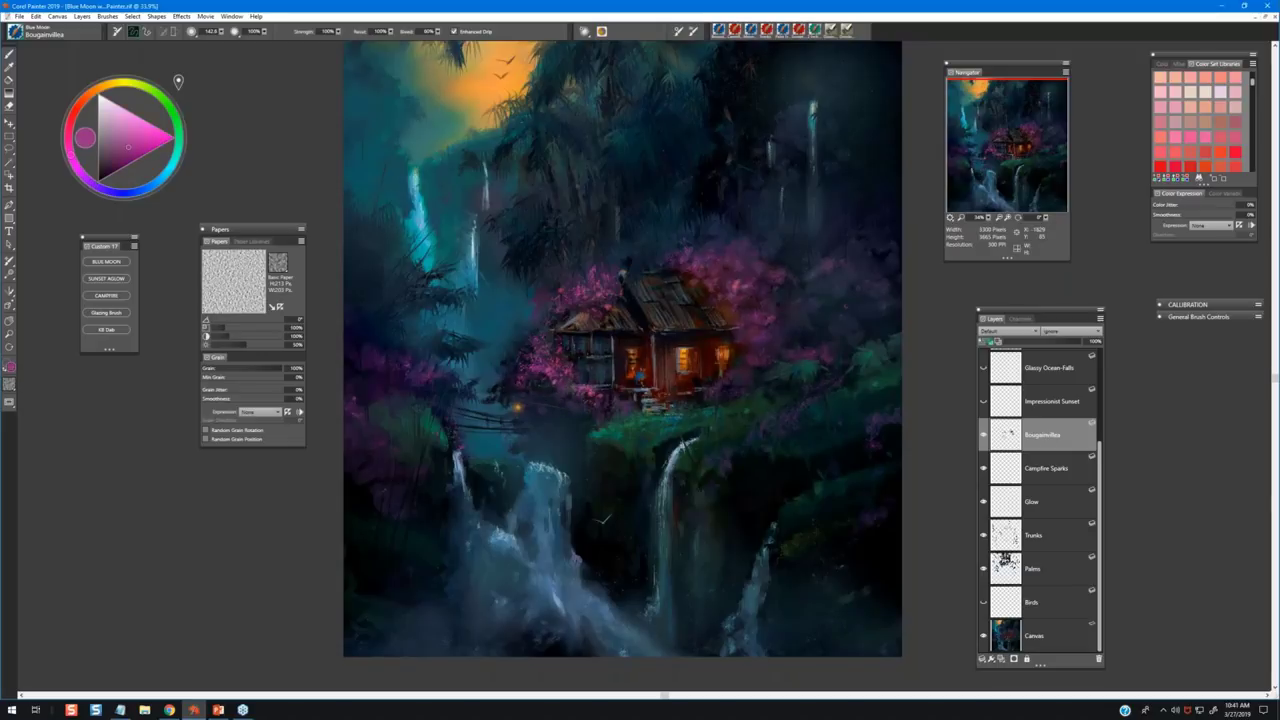
alt+click(600, 418)
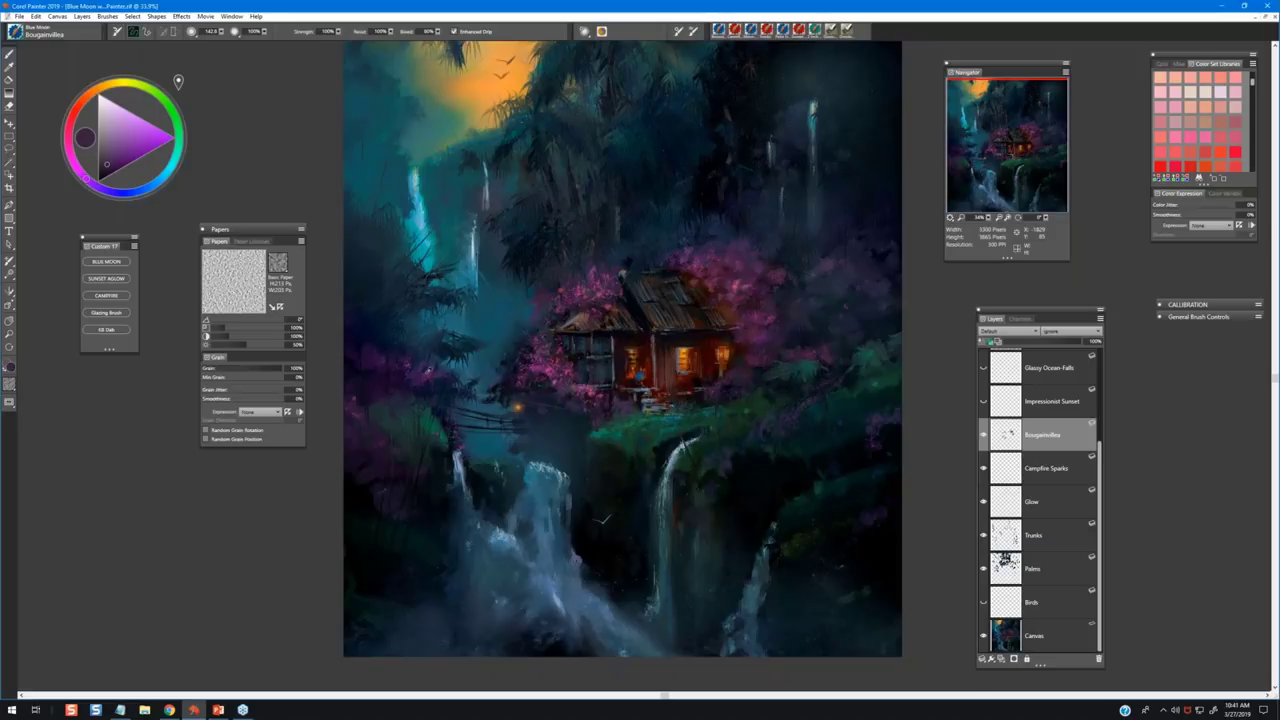
alt+click(427, 375)
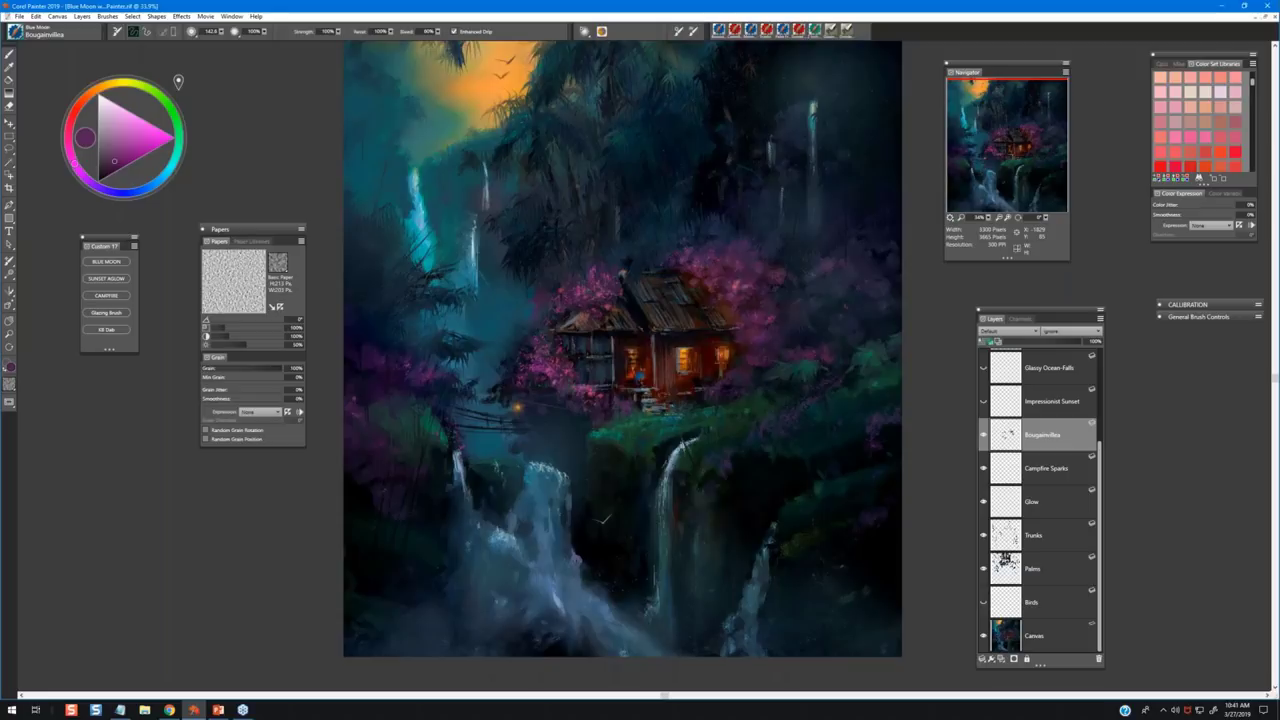
alt+click(585, 403)
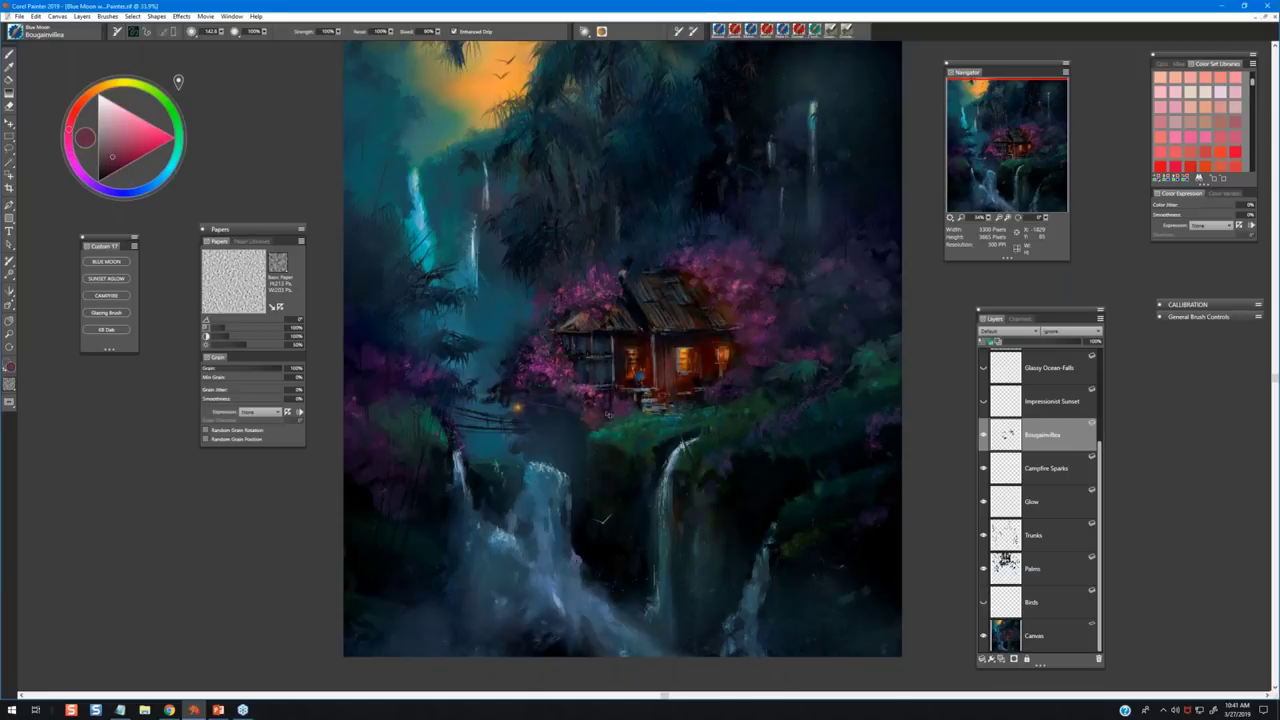
alt+click(597, 400)
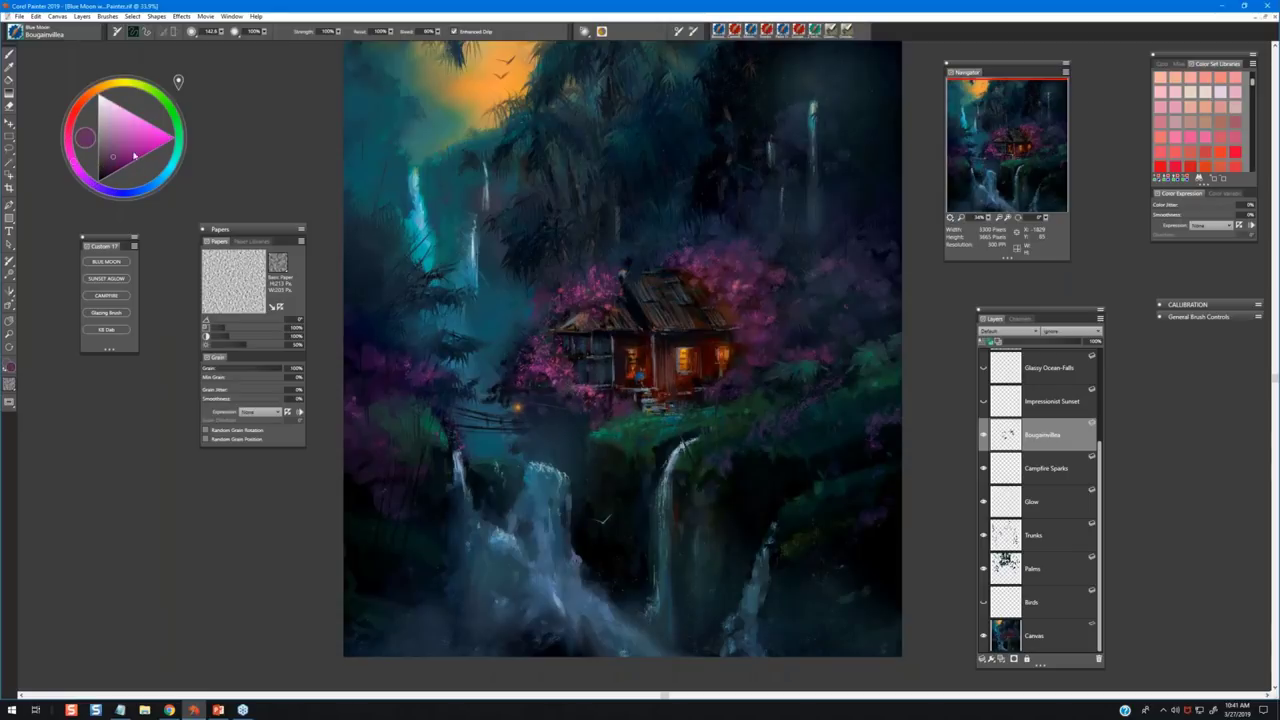
Choose a bright saturated magenta and paint highlight blossoms along the roofline.
click(157, 143)
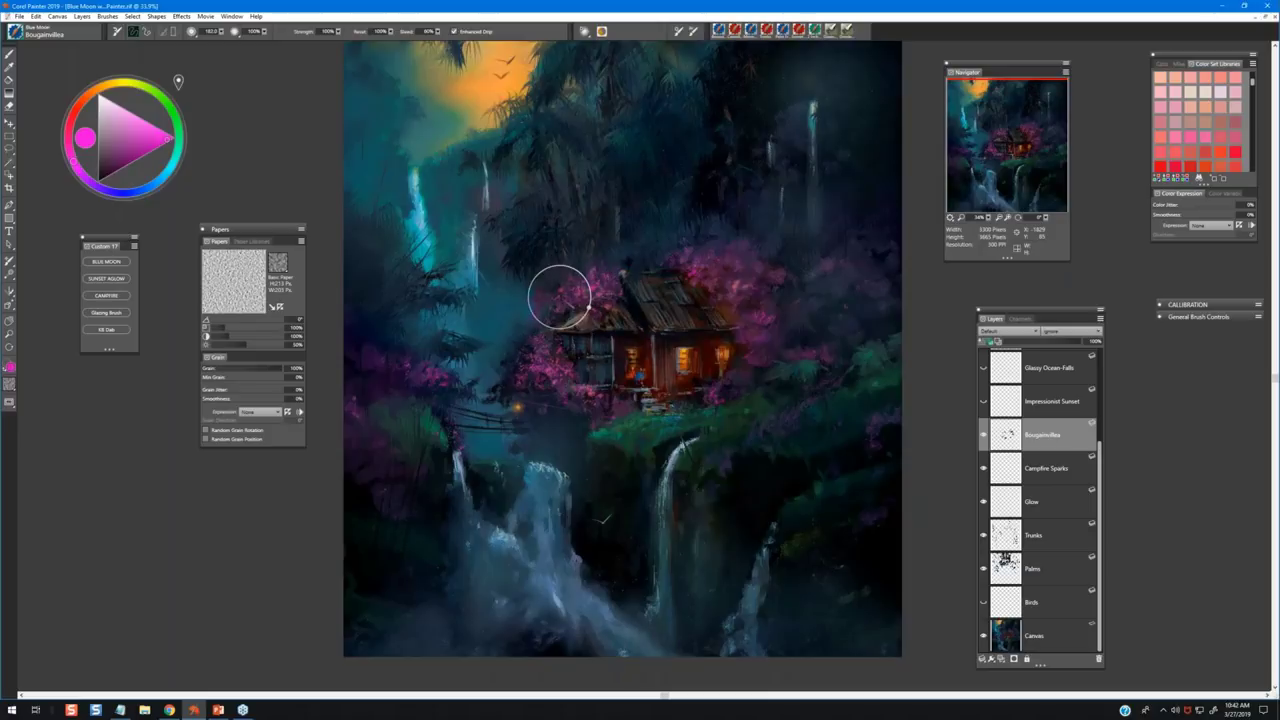
drag(560, 295, 660, 290)
Enlarge the color set panel, browse its Traditional Japanese Colors swatches, and paint magenta blossoms on the bush left of the hut.
drag(1251, 86, 1255, 76)
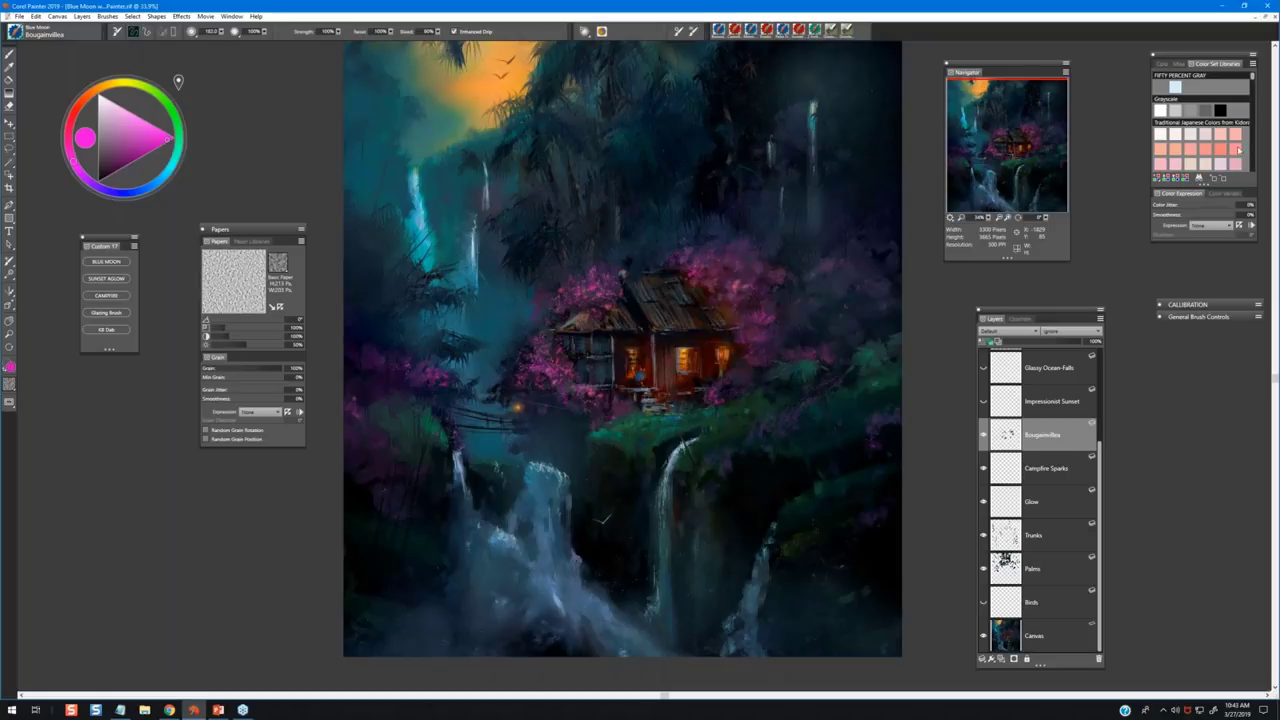
drag(1203, 185, 1198, 305)
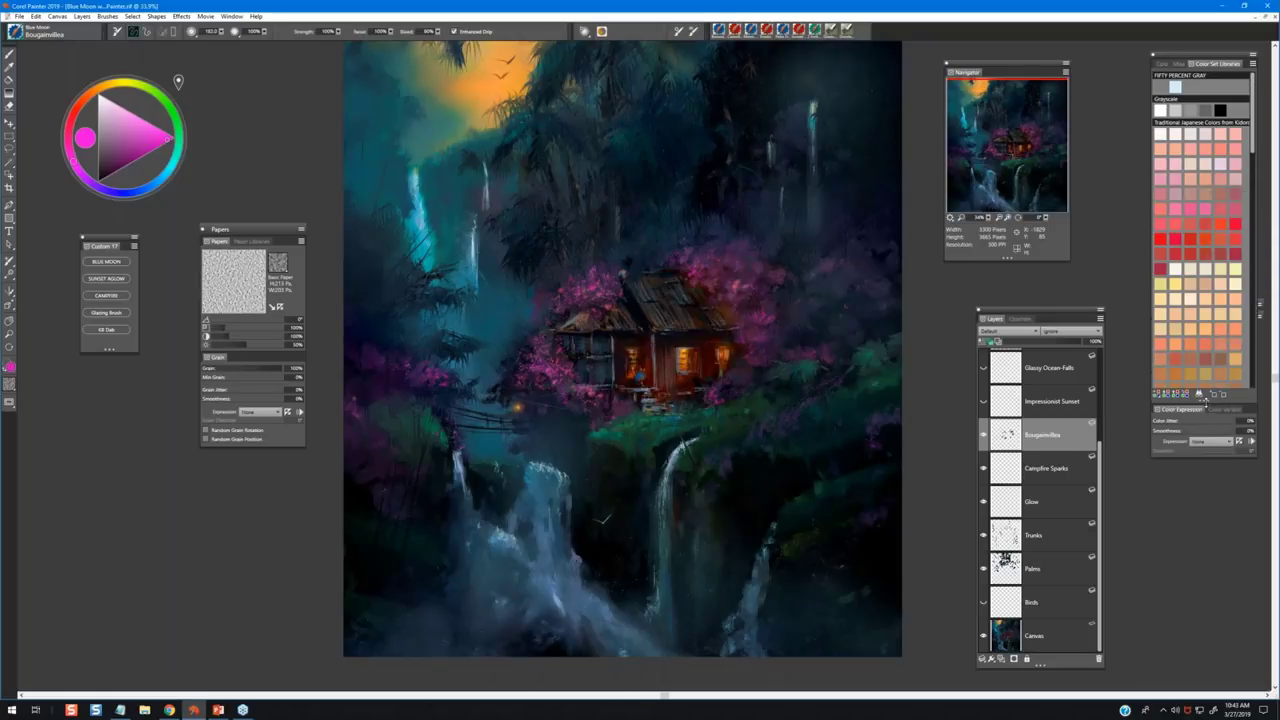
scroll(1195, 300, down, 5)
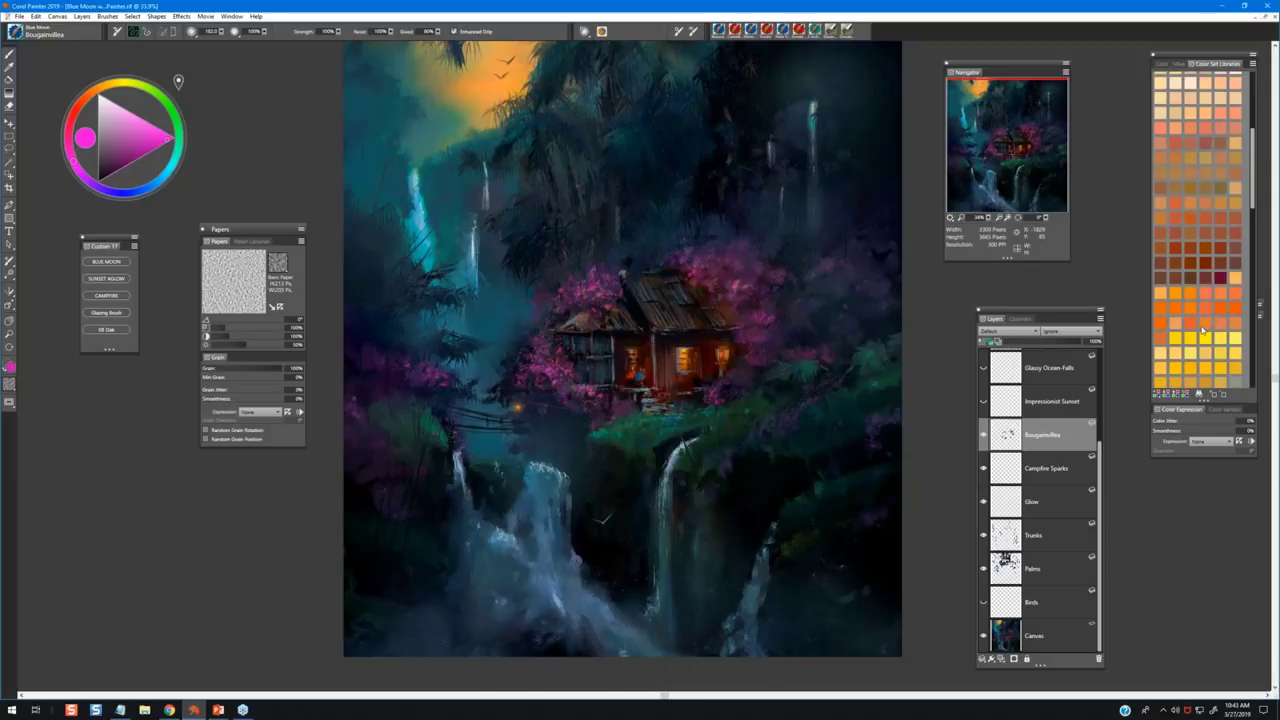
scroll(1200, 326, down, 6)
scroll(1203, 333, down, 3)
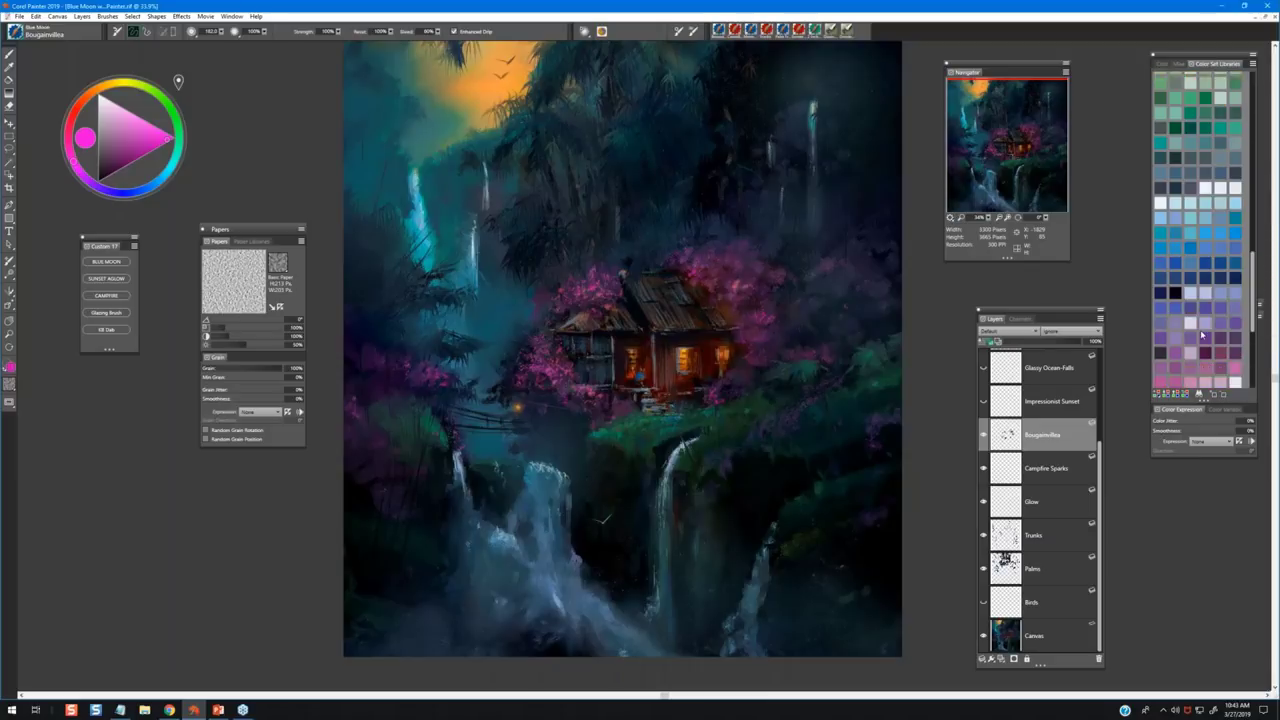
scroll(1211, 345, up, 3)
scroll(1211, 345, up, 10)
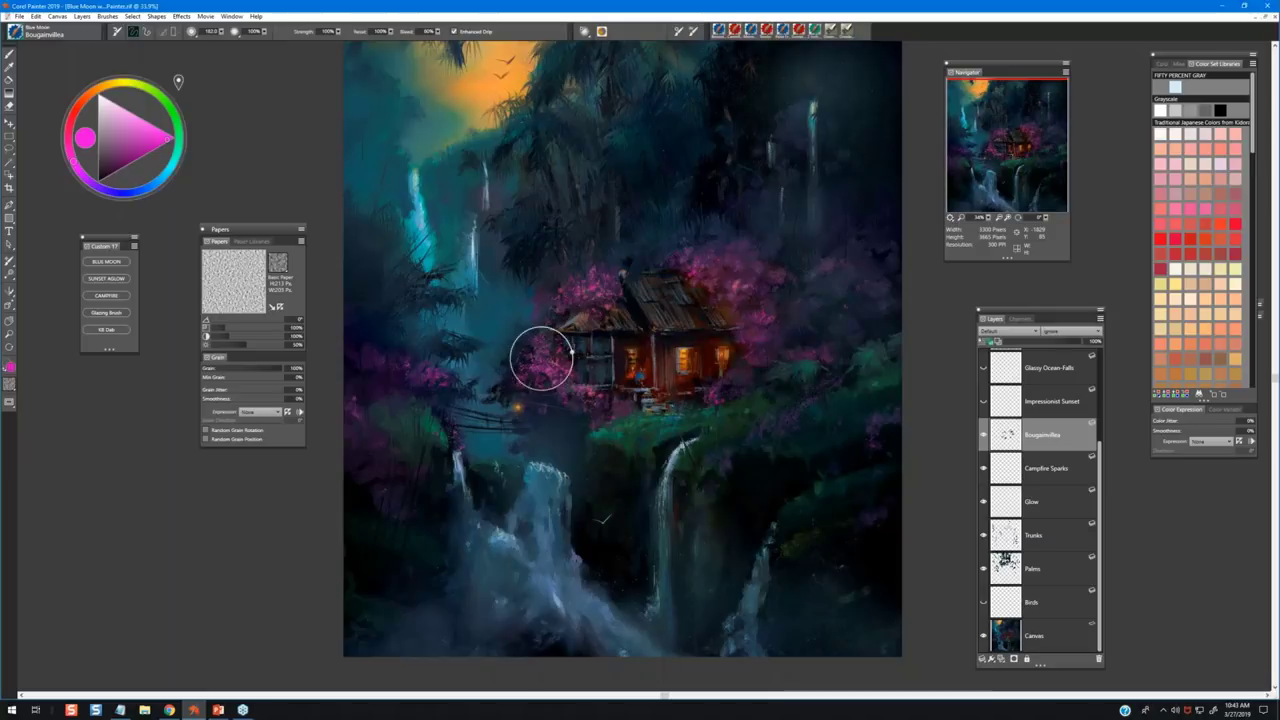
drag(521, 347, 535, 385)
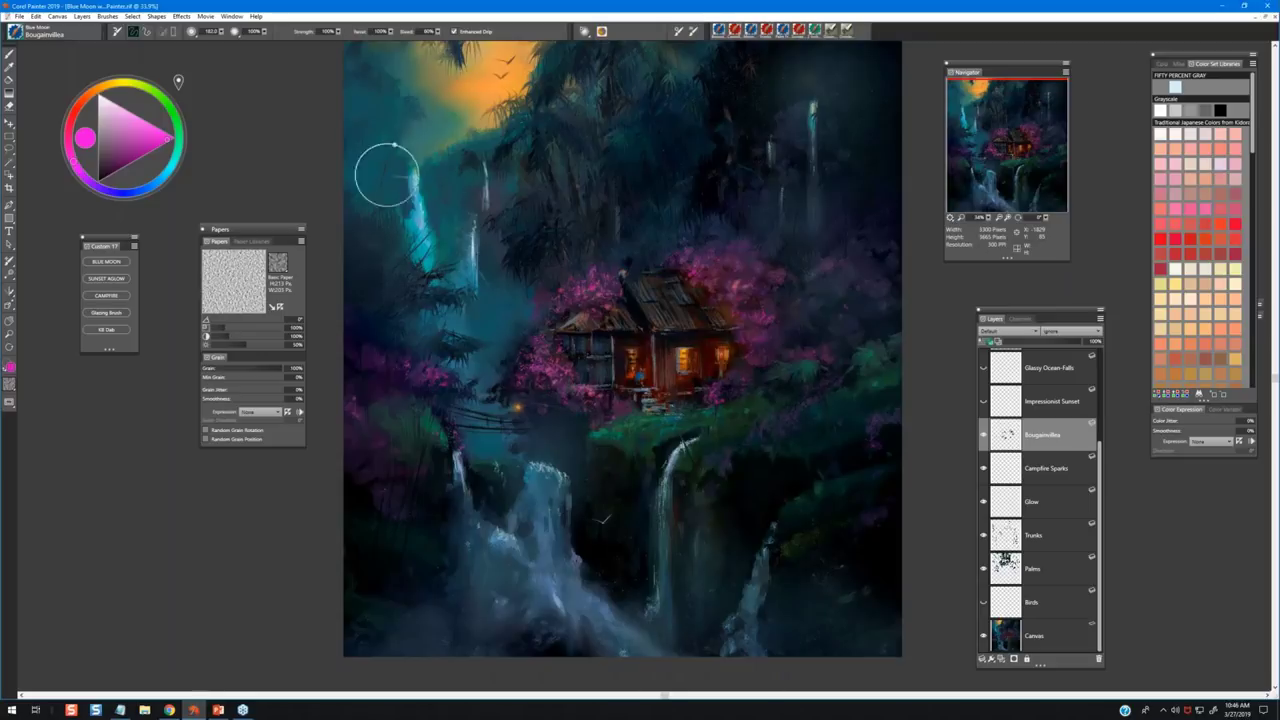
Examine the Bougainvillea brush's size and angle settings, including the available angle expression options.
click(191, 33)
click(191, 33)
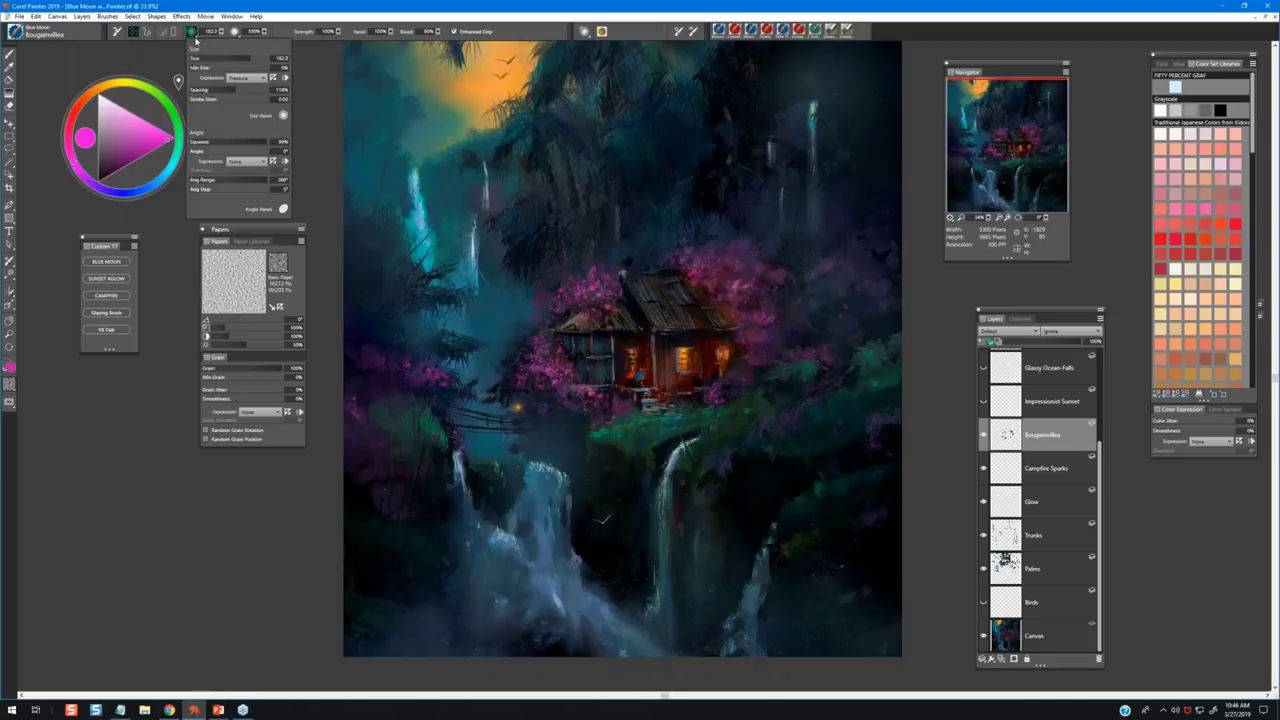
click(247, 163)
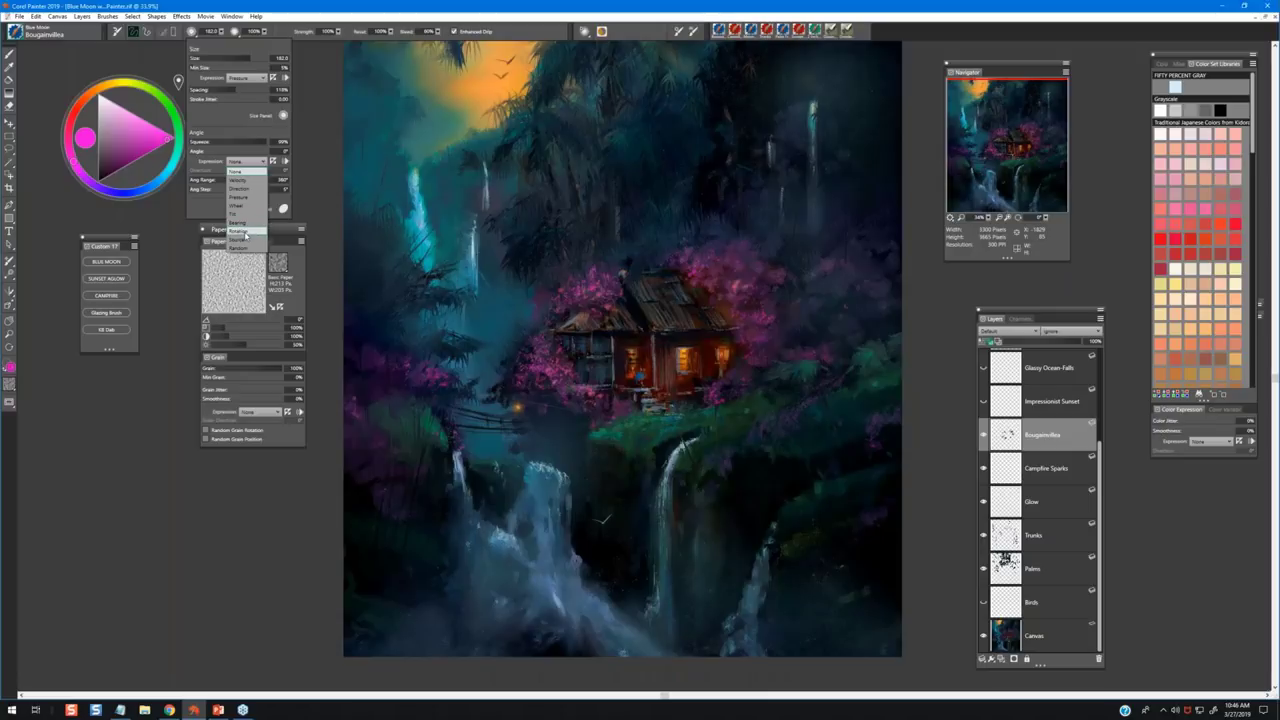
click(153, 416)
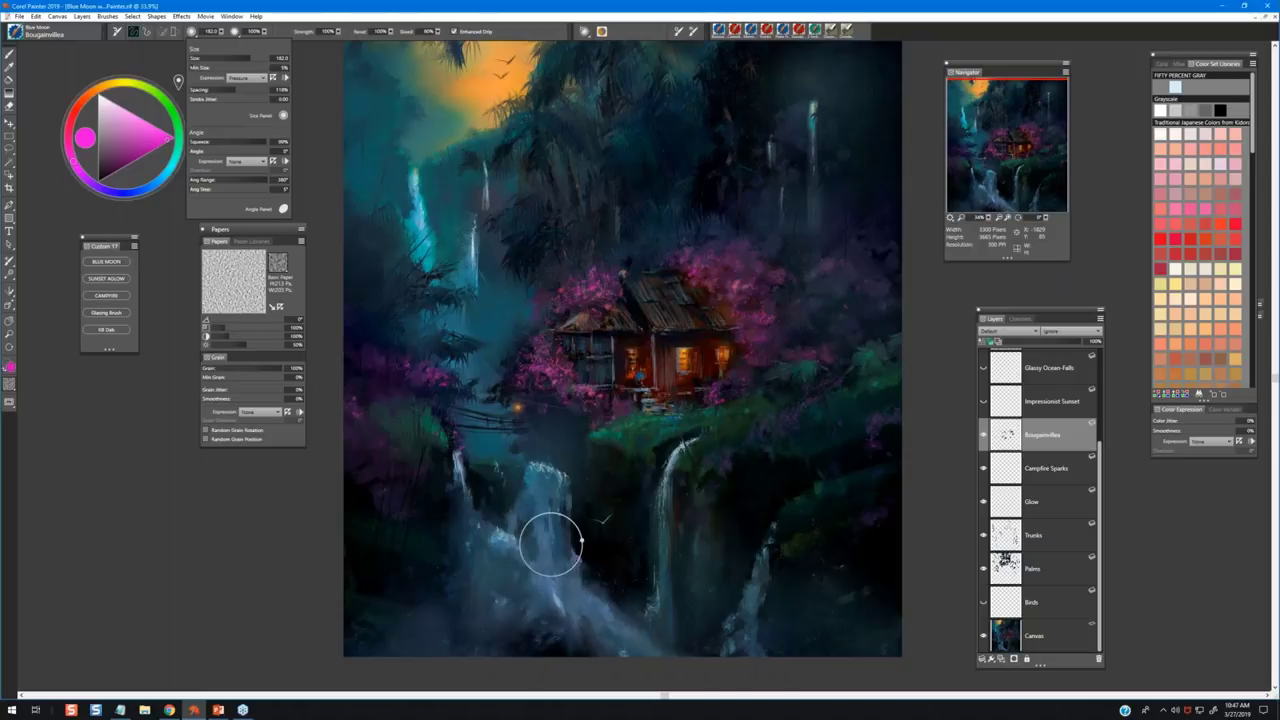
click(1064, 440)
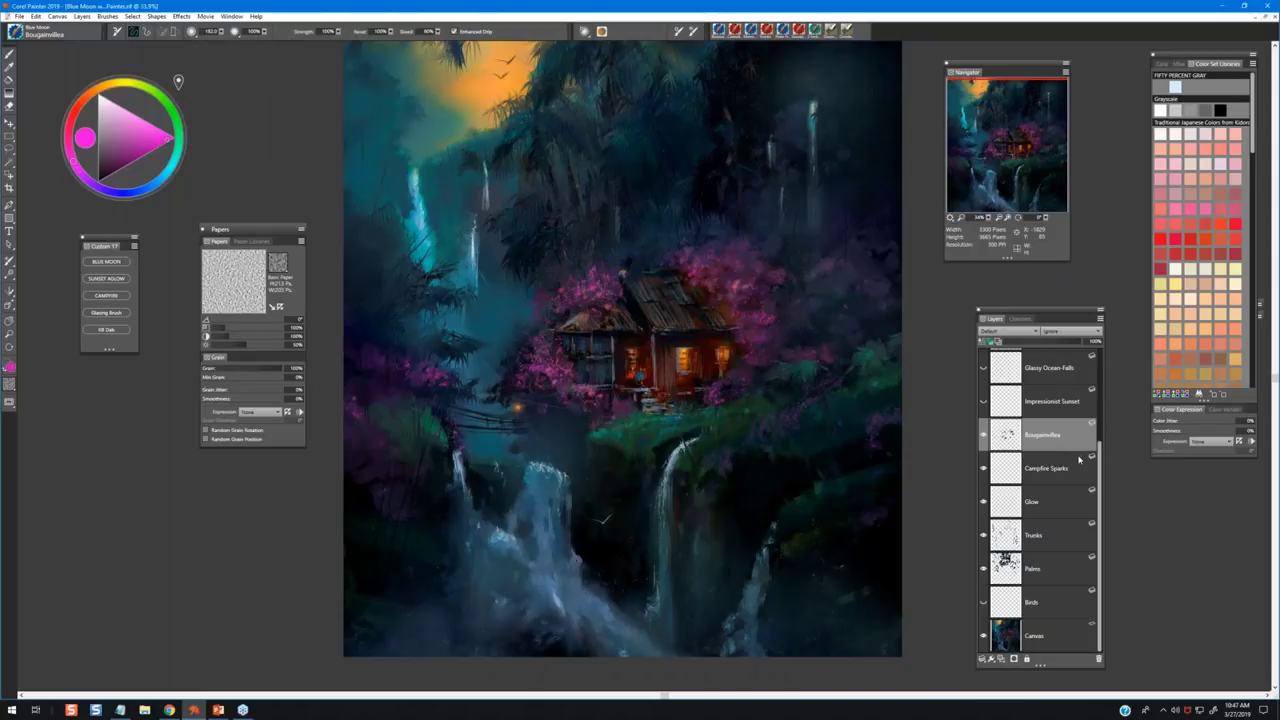
Activate the Impressionist Sunset layer and choose the Impressionist Sunset brush from the Sunset Aglow category.
click(993, 402)
scroll(1100, 437, up, 1)
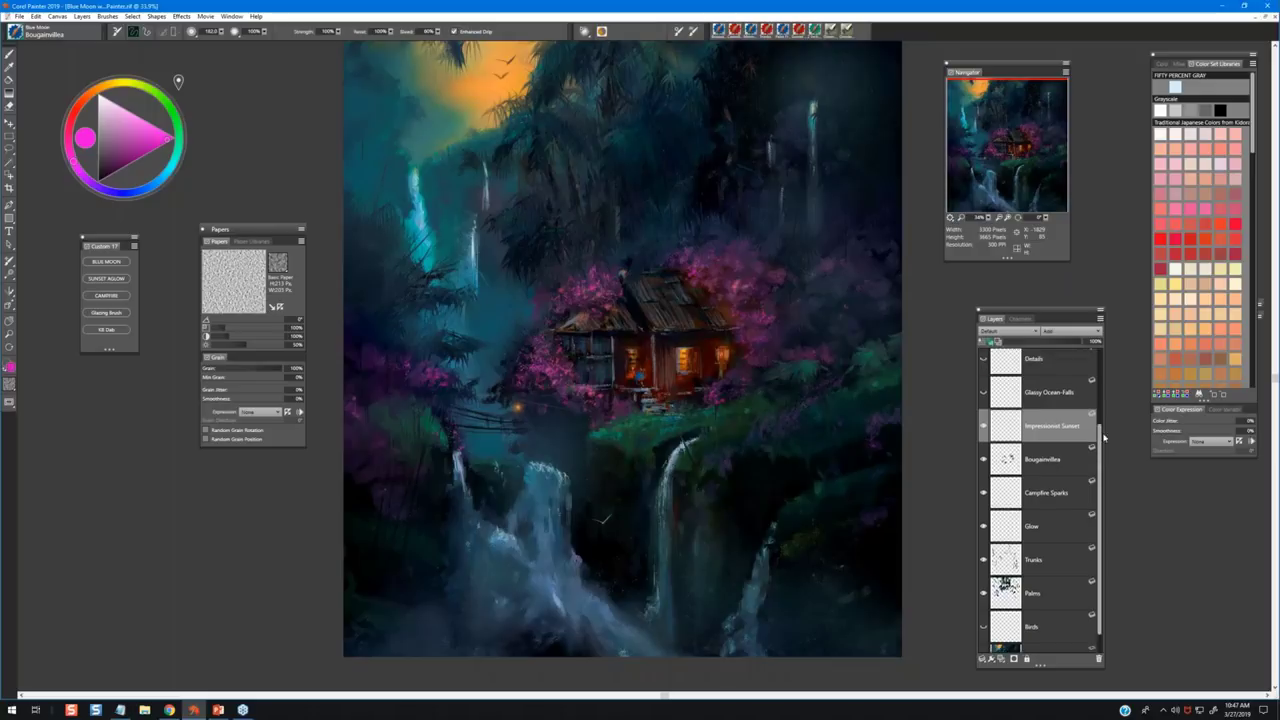
scroll(1104, 437, up, 2)
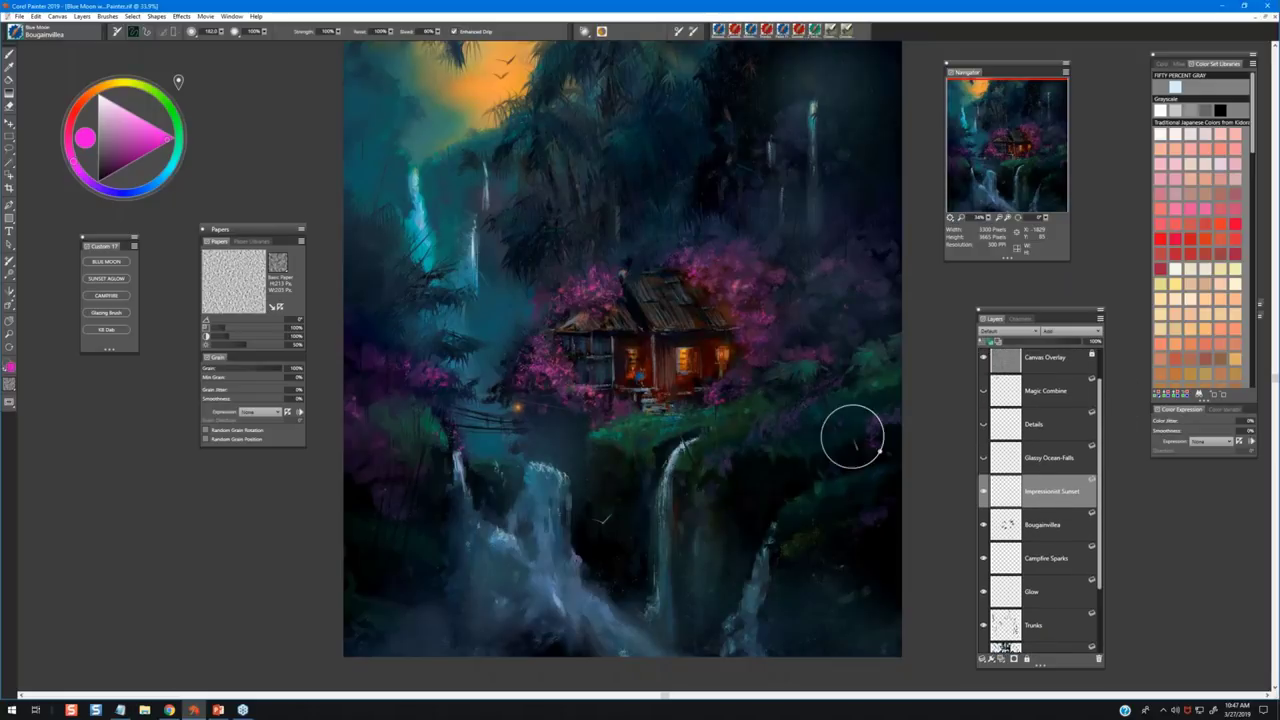
click(107, 278)
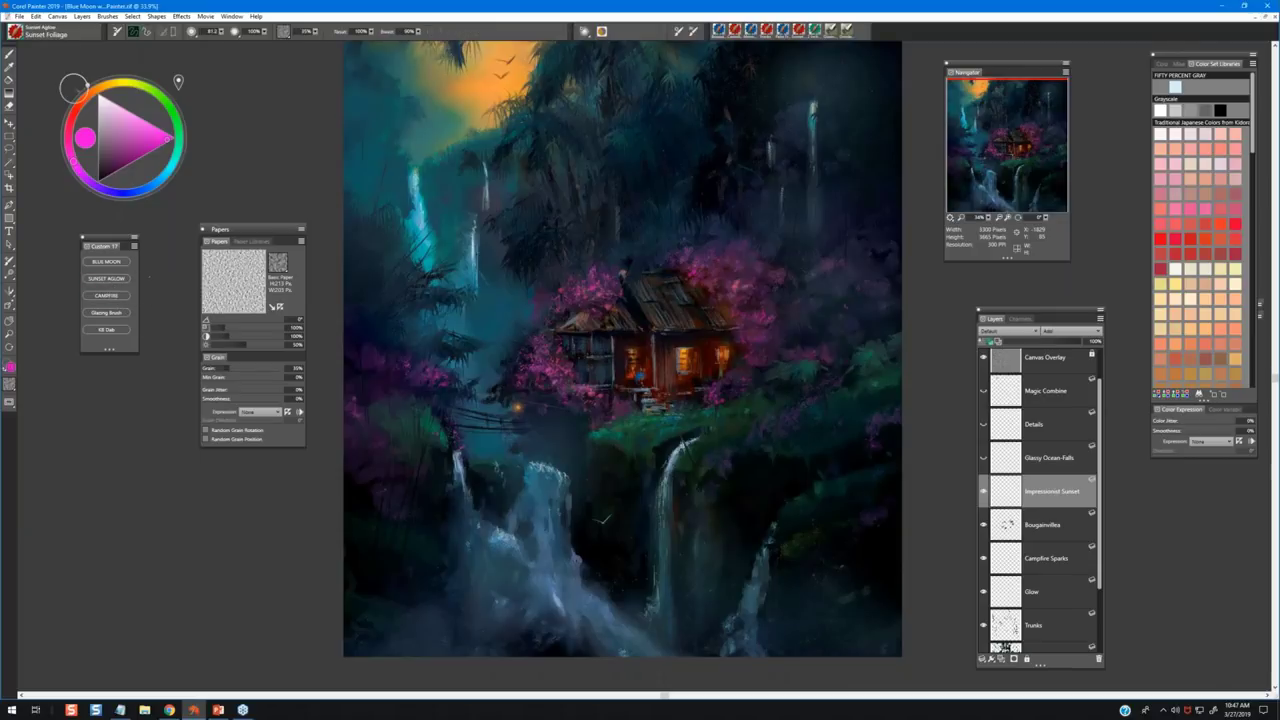
key(ctrl+b)
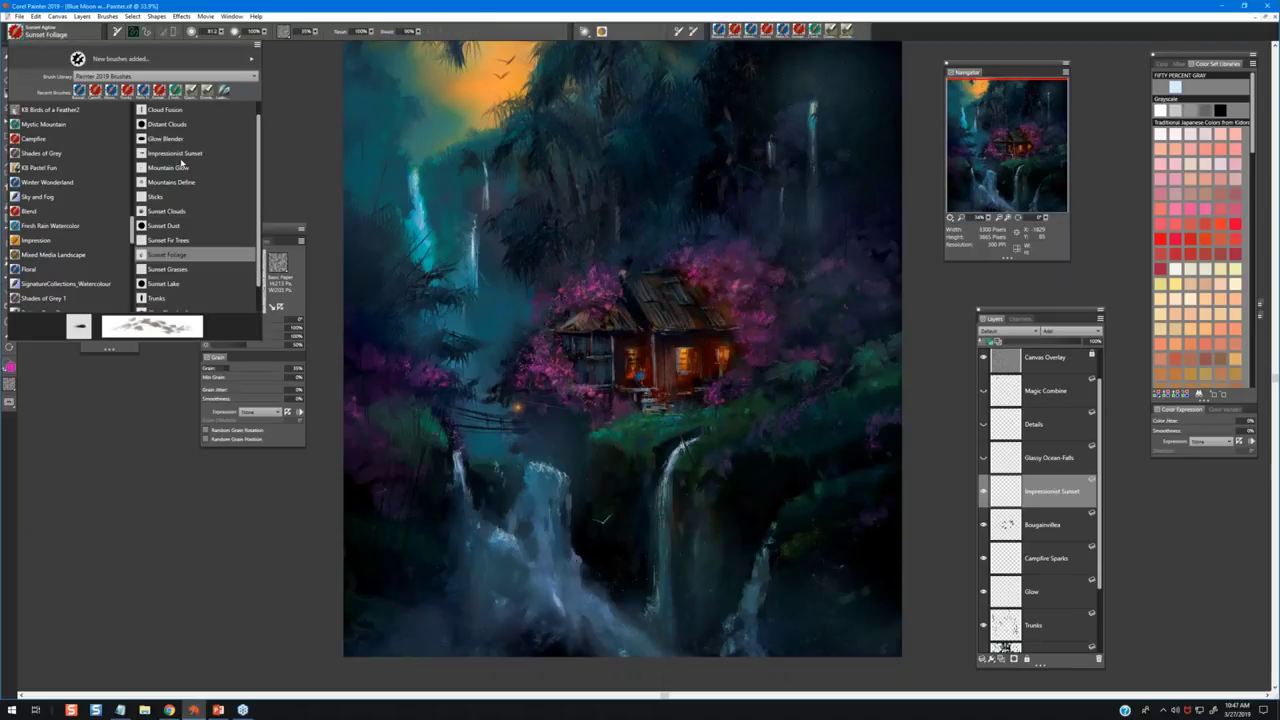
click(179, 154)
click(179, 154)
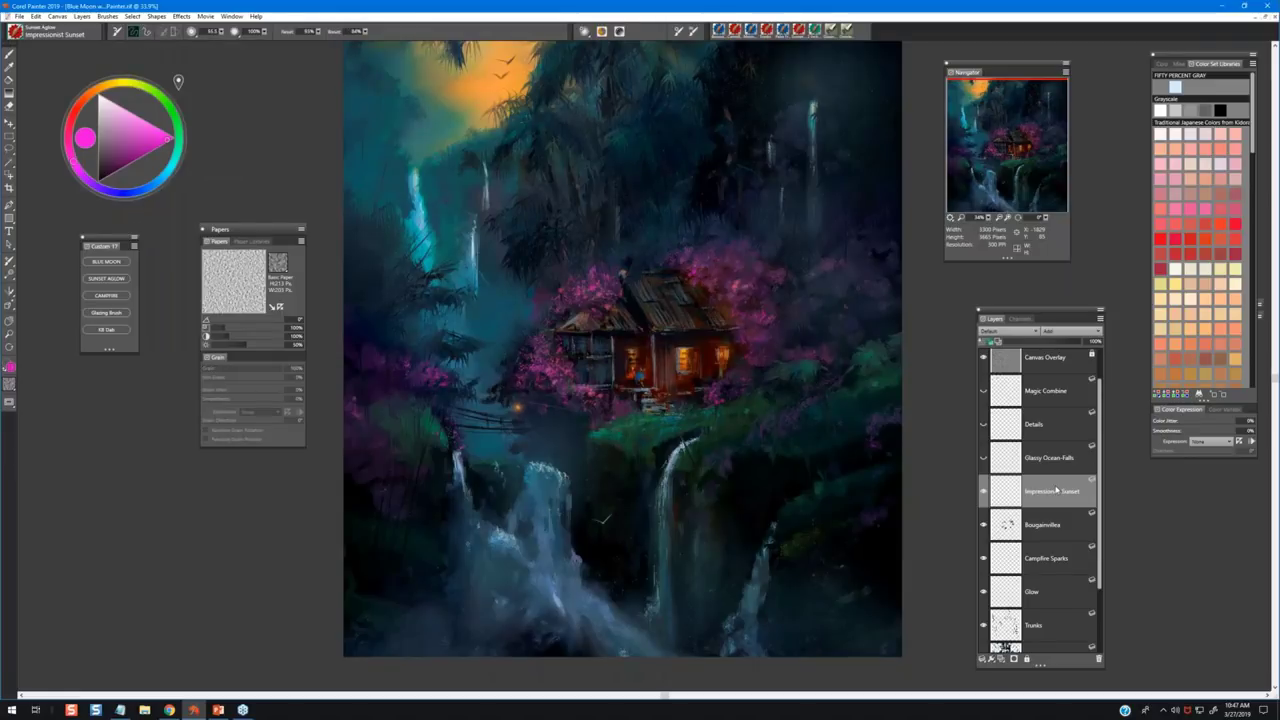
Enlarge the brush, sample teal and dark blue tones from the painting, and dab impressionist foliage right of the hut.
alt+click(810, 364)
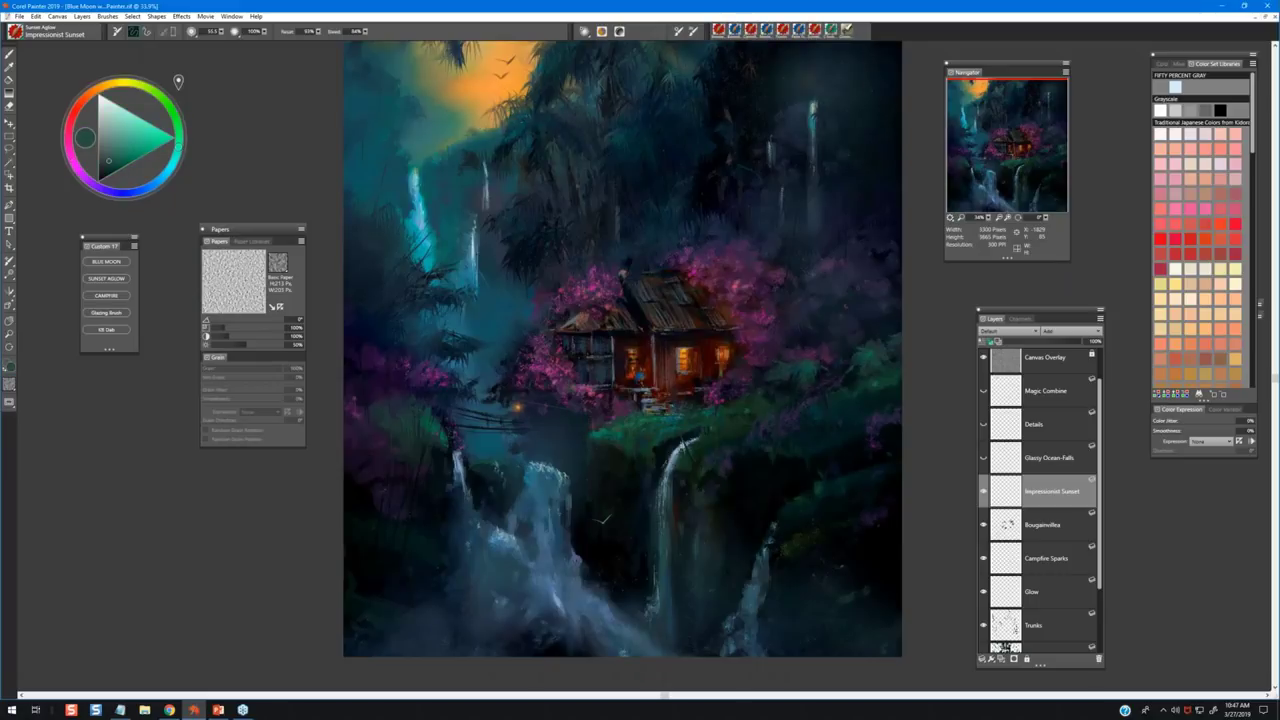
alt+click(603, 519)
click(116, 32)
click(138, 143)
key(])
alt+click(806, 362)
alt+click(844, 328)
alt+click(801, 316)
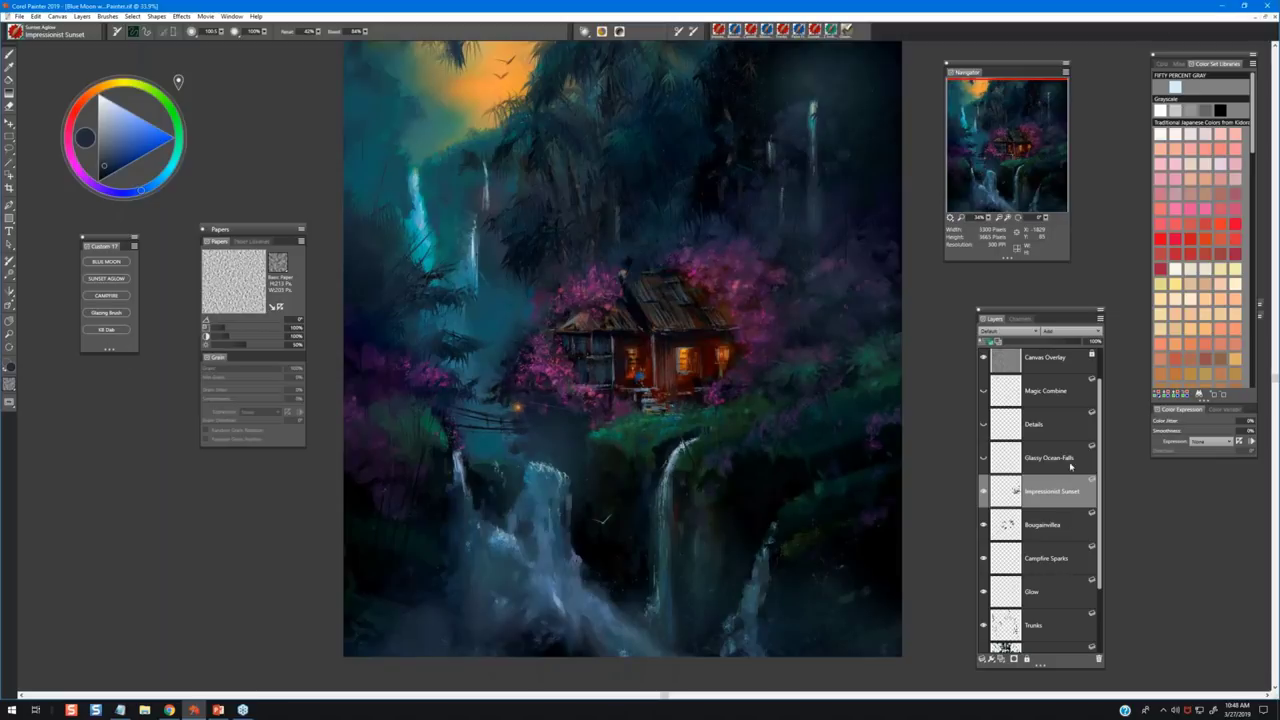
Show the Glassy Ocean Falls layer, choose the Glassy Ocean brush from the Blue Moon category, and select the Canvas layer.
click(1065, 466)
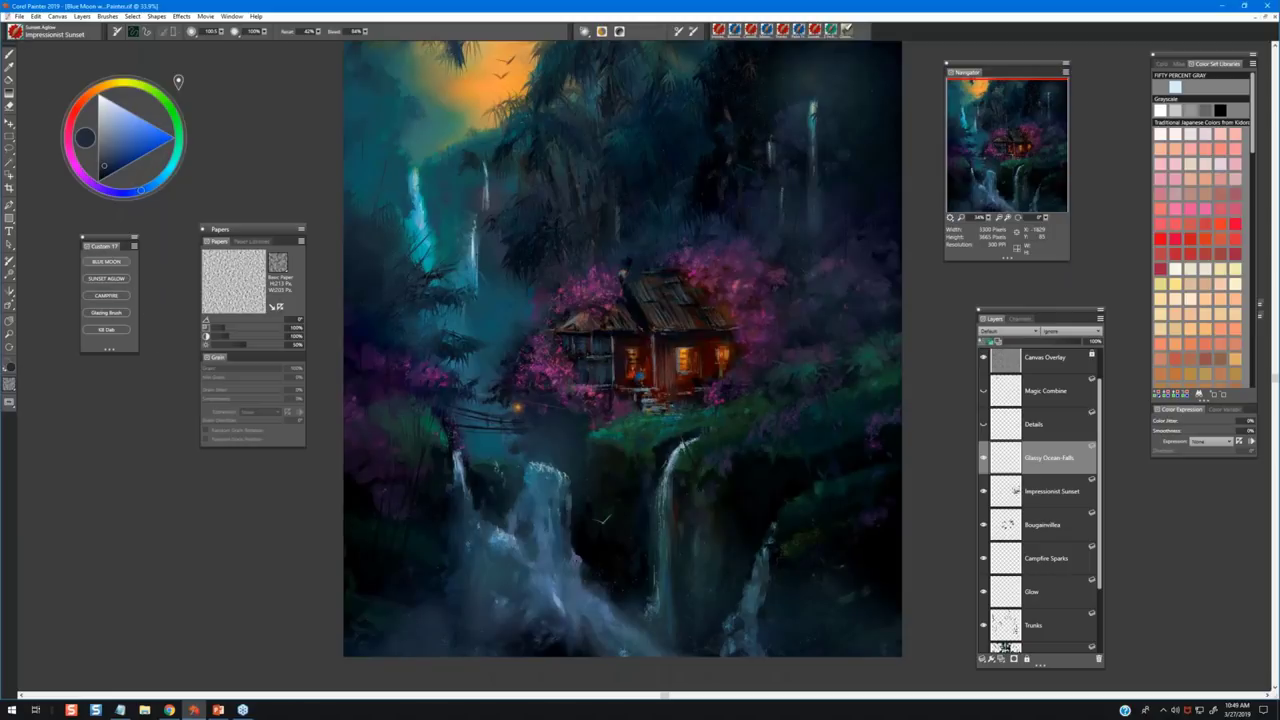
click(15, 32)
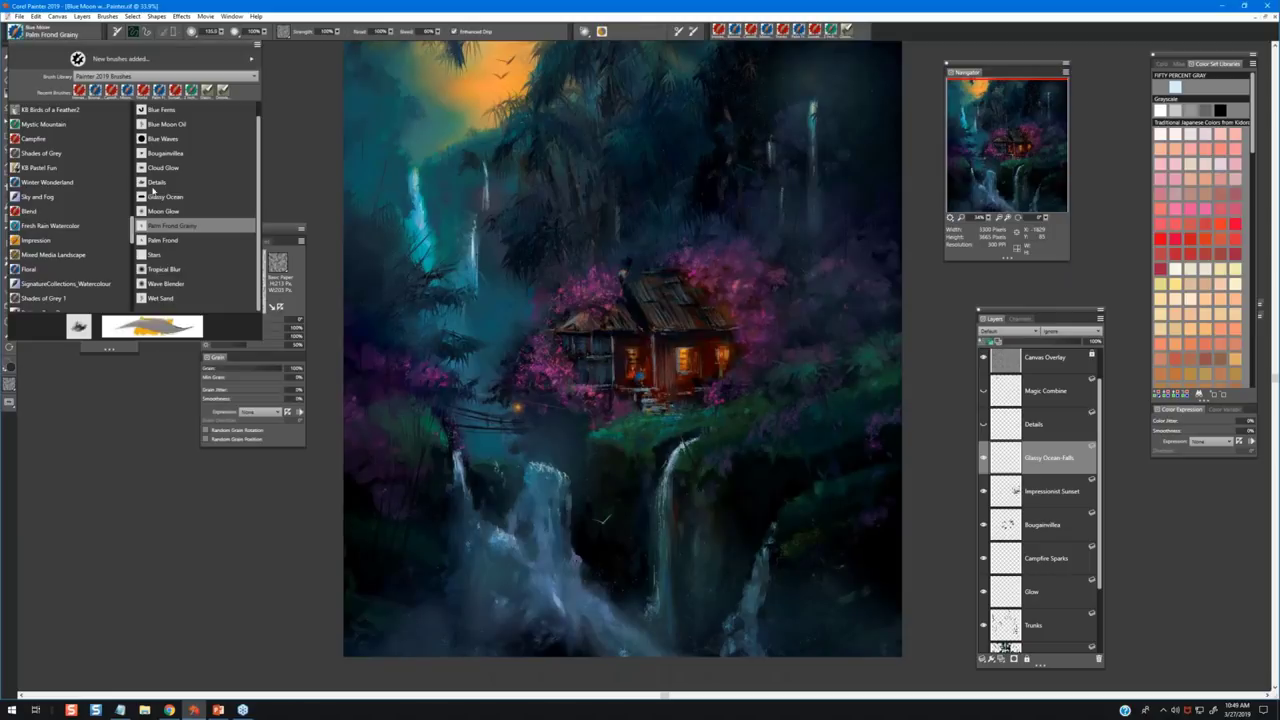
click(165, 197)
click(547, 421)
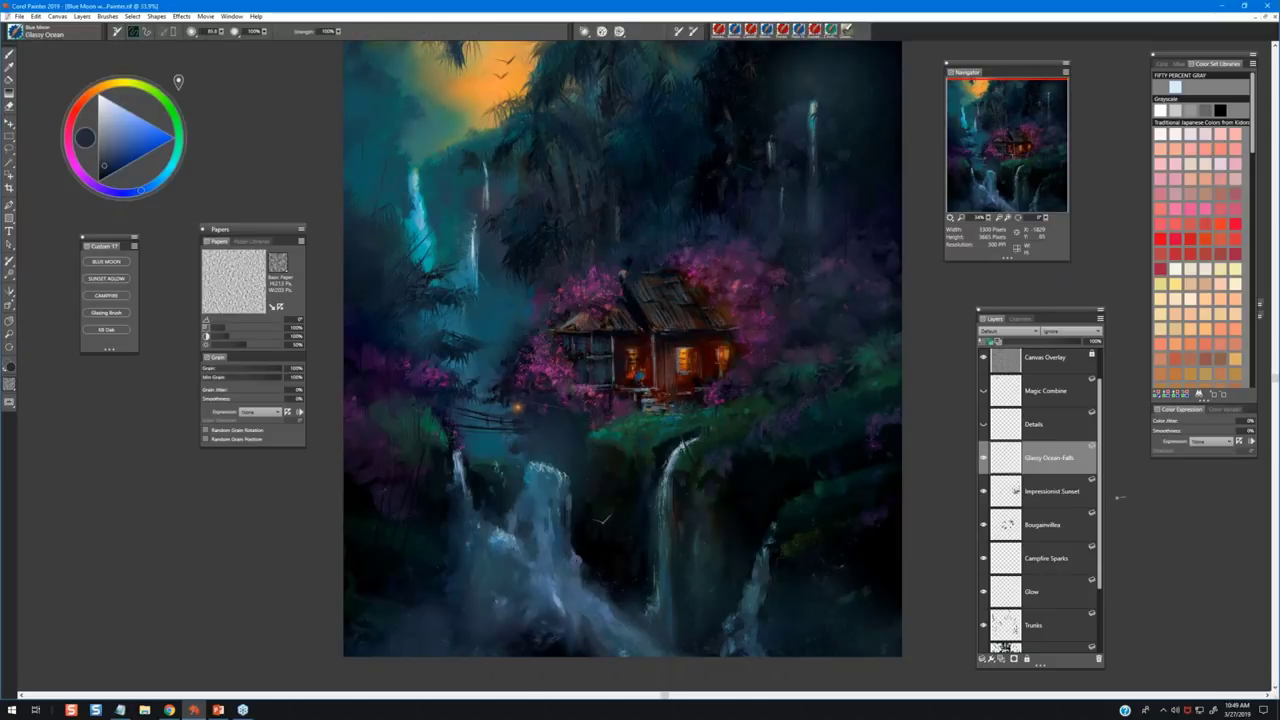
scroll(1040, 511, down, 3)
click(1040, 636)
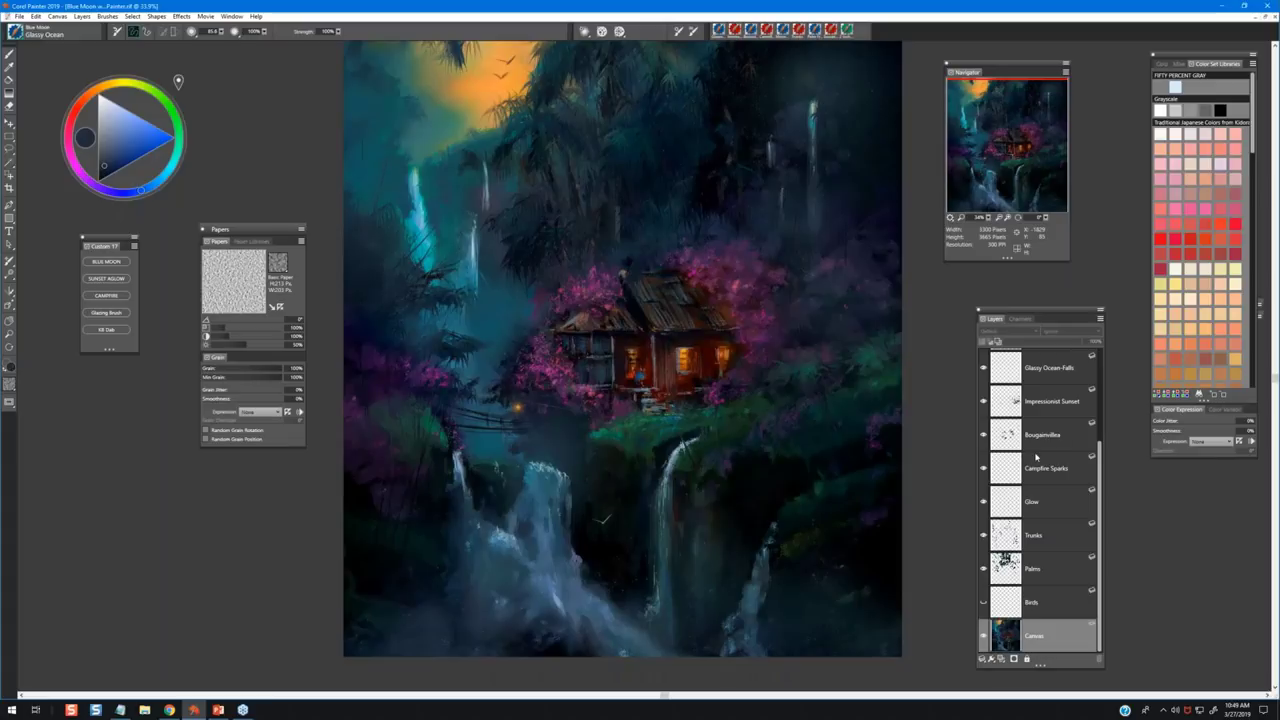
Activate the Details layer and choose the Details brush from the Blue Moon category.
scroll(1099, 452, up, 3)
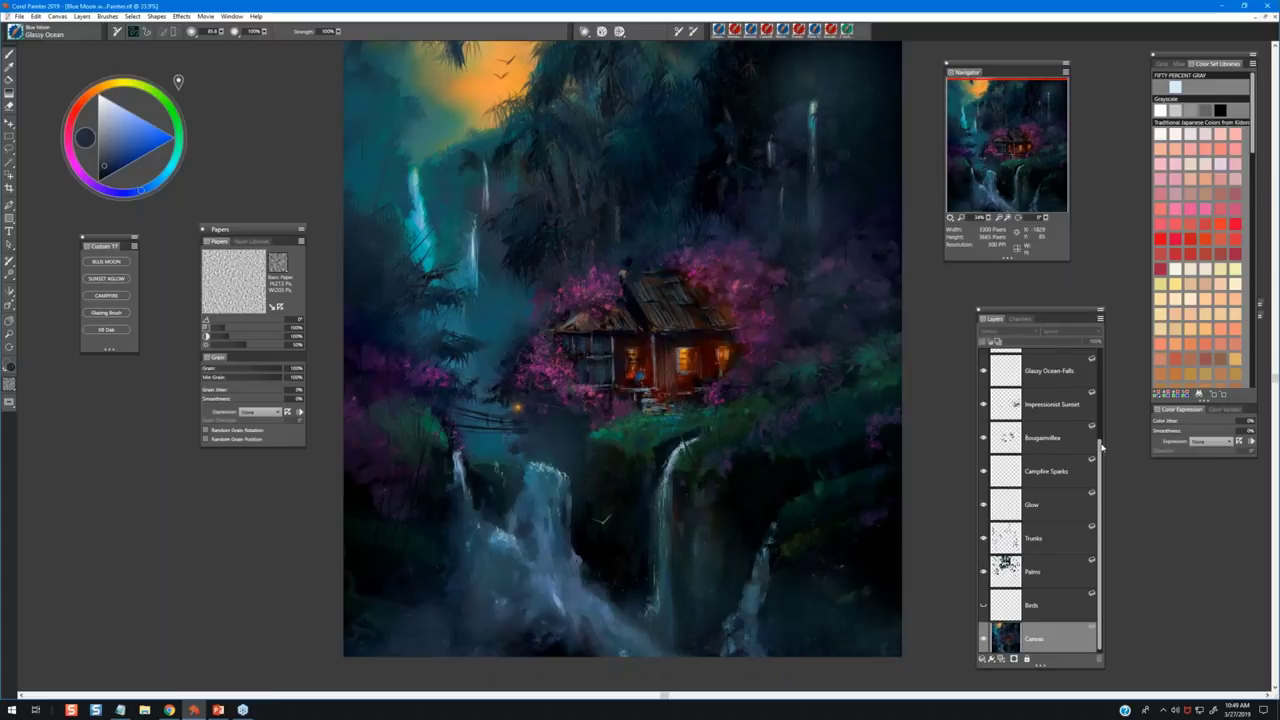
click(1007, 436)
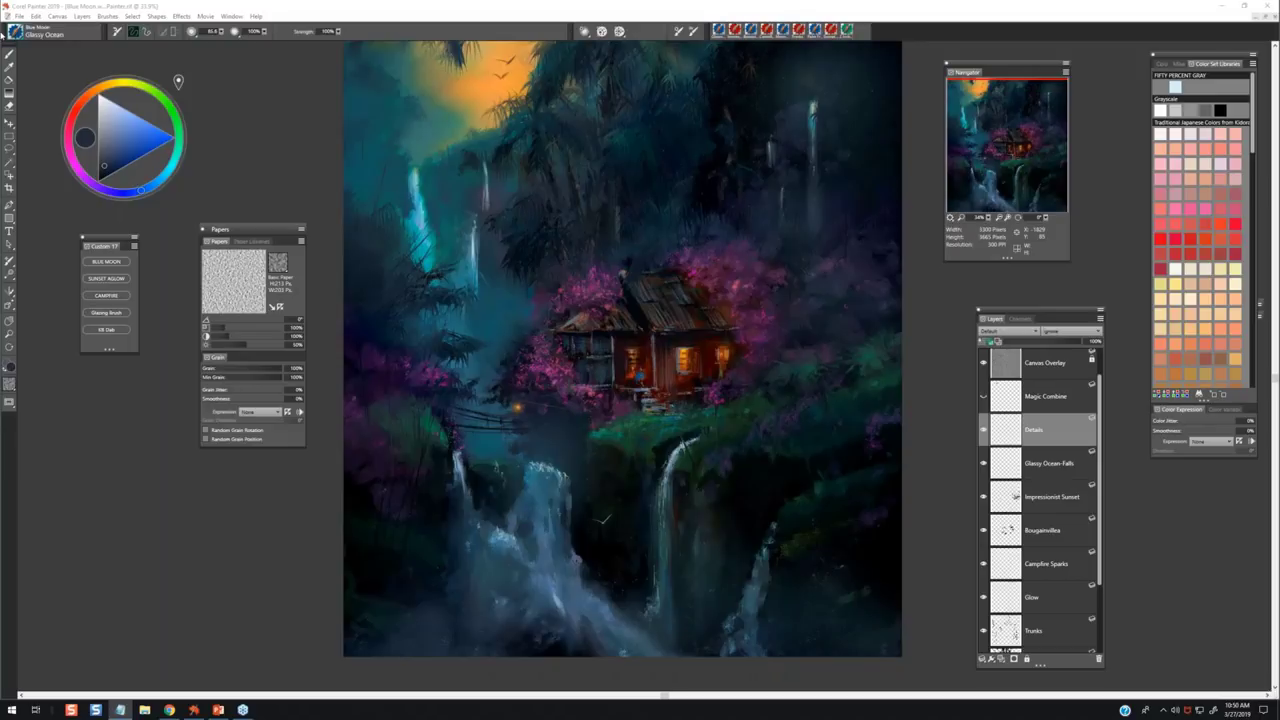
click(6, 32)
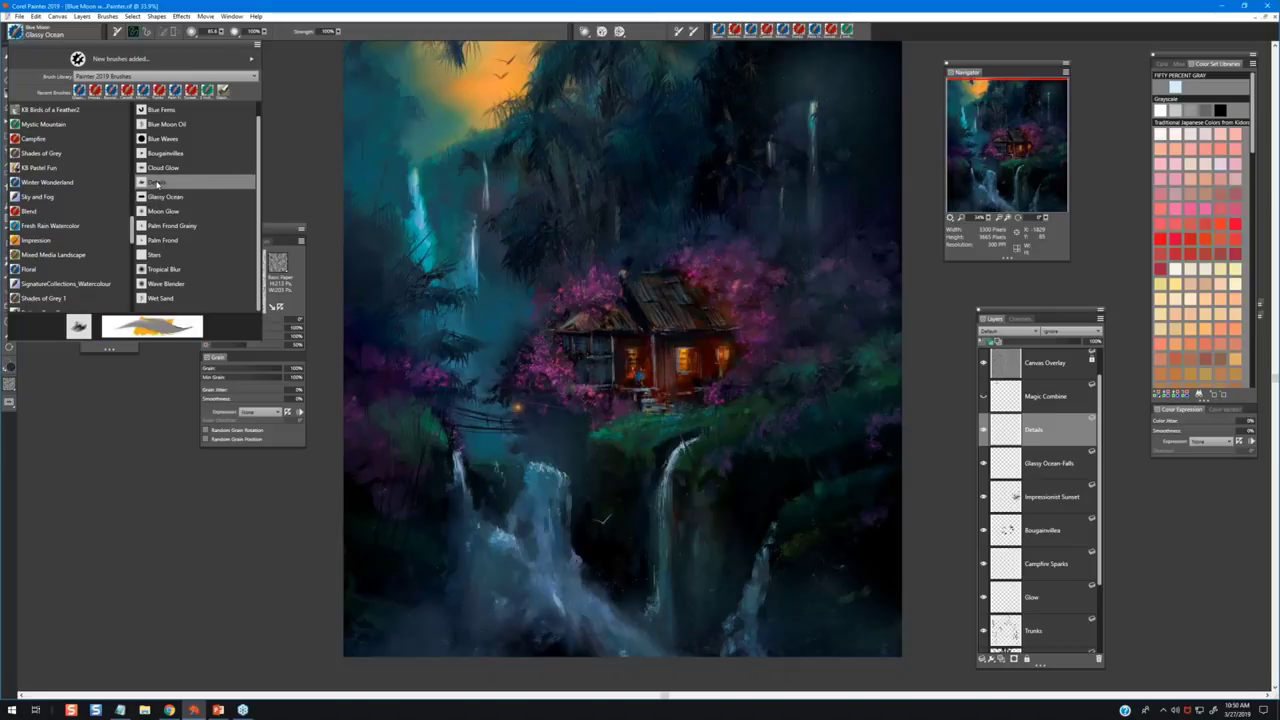
click(160, 197)
click(30, 33)
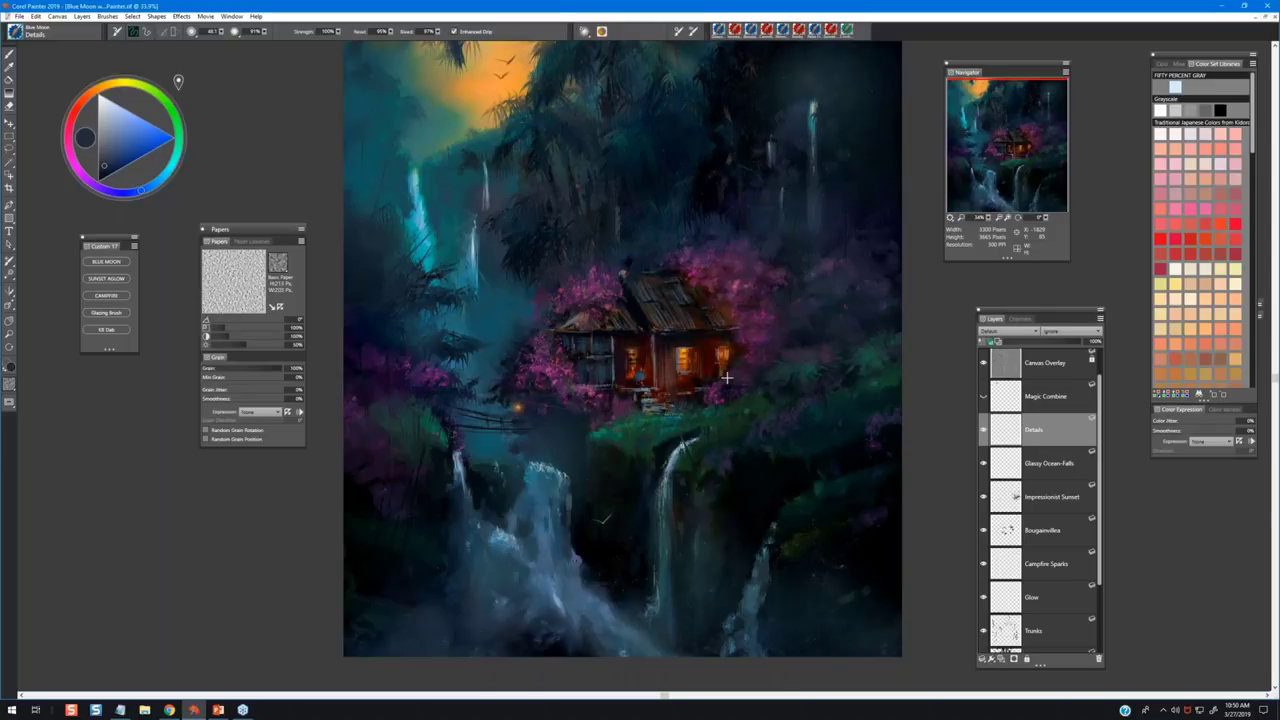
Shrink the brush to about 12, sample dark brown tones from the hut, and paint fine details on its walls and roof.
key(bracketleft)
scroll(739, 360, up, 1)
scroll(739, 360, up, 1)
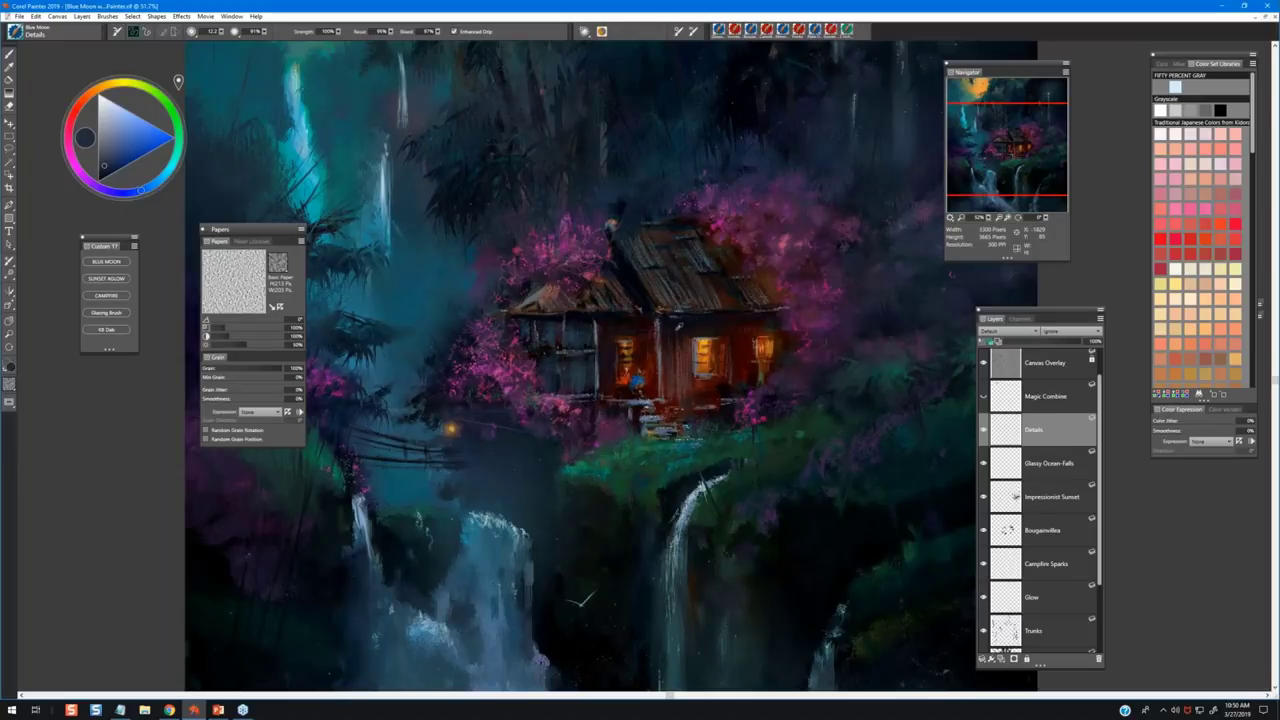
alt+click(678, 325)
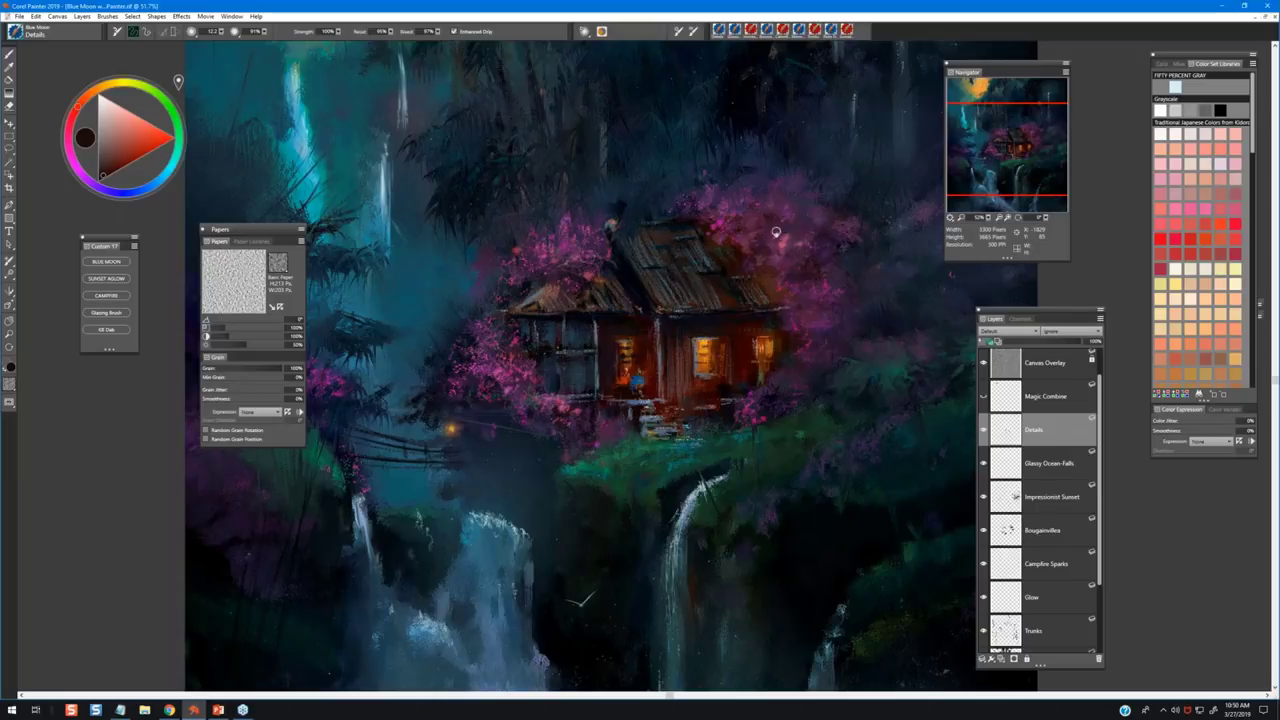
alt+click(728, 287)
alt+click(726, 286)
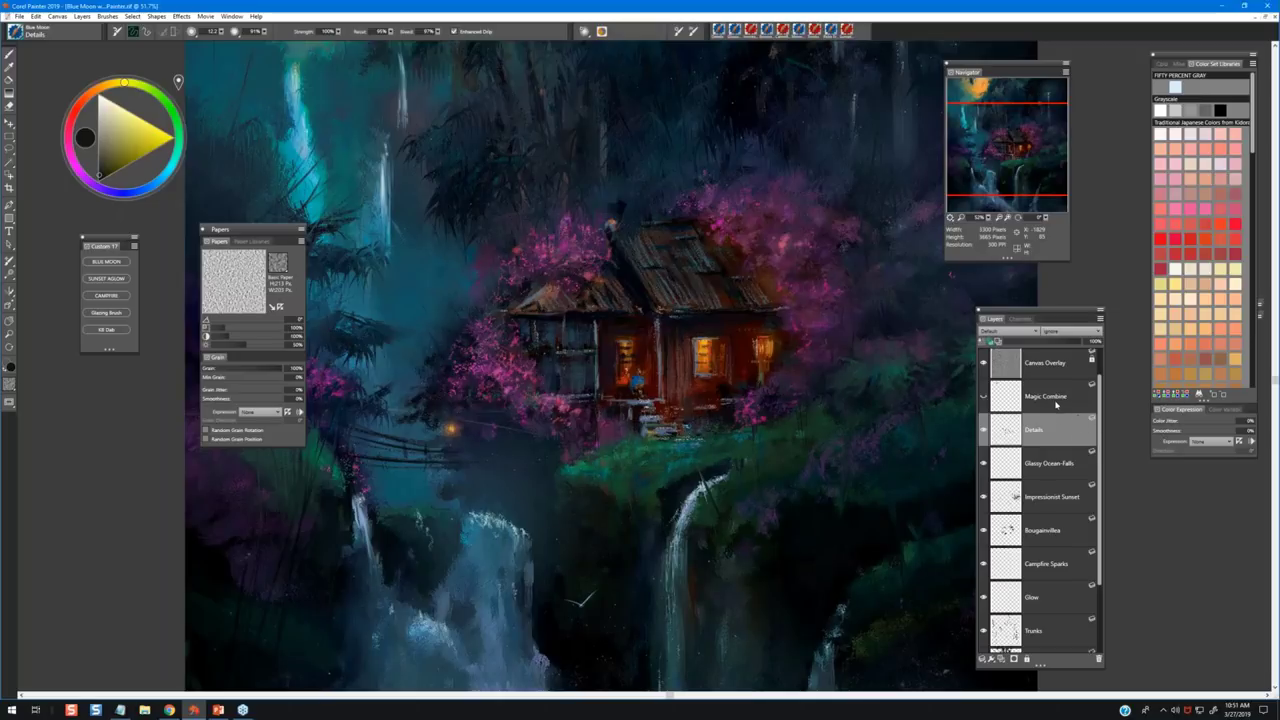
Select and show the Vetical Canvas texture layer and hide the Canvas Overlay layer.
scroll(1047, 438, up, 2)
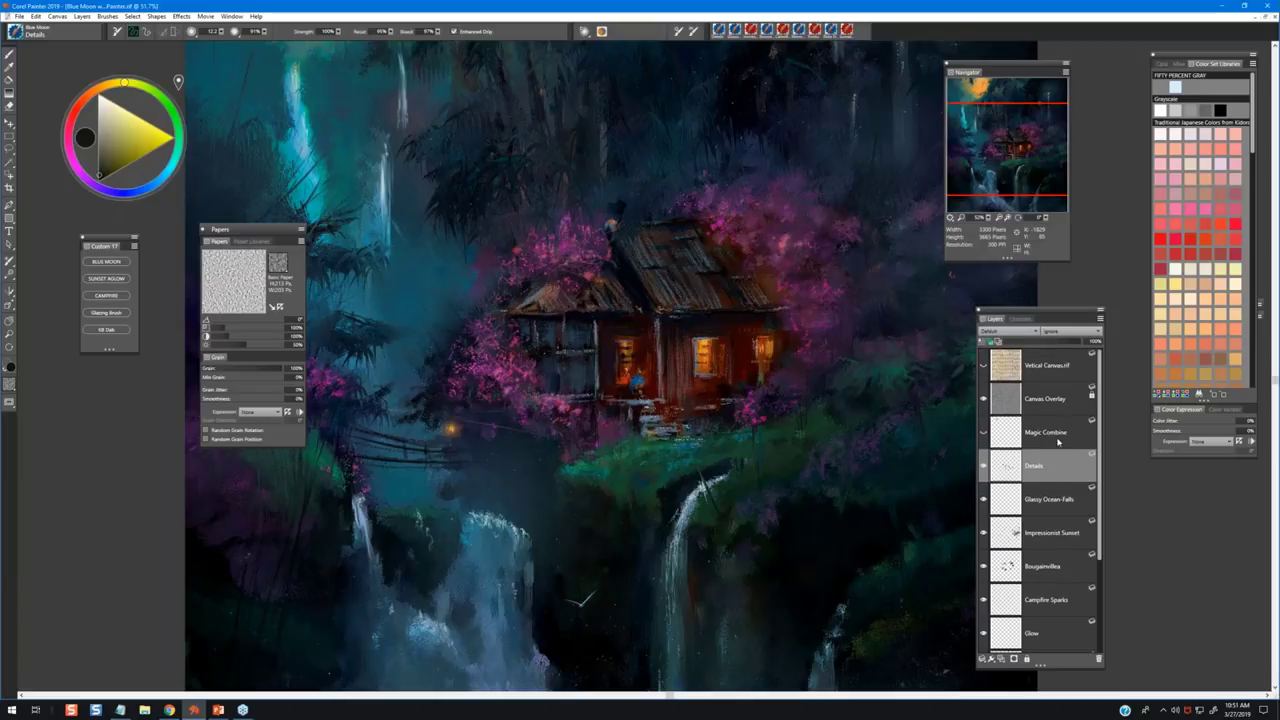
click(1061, 402)
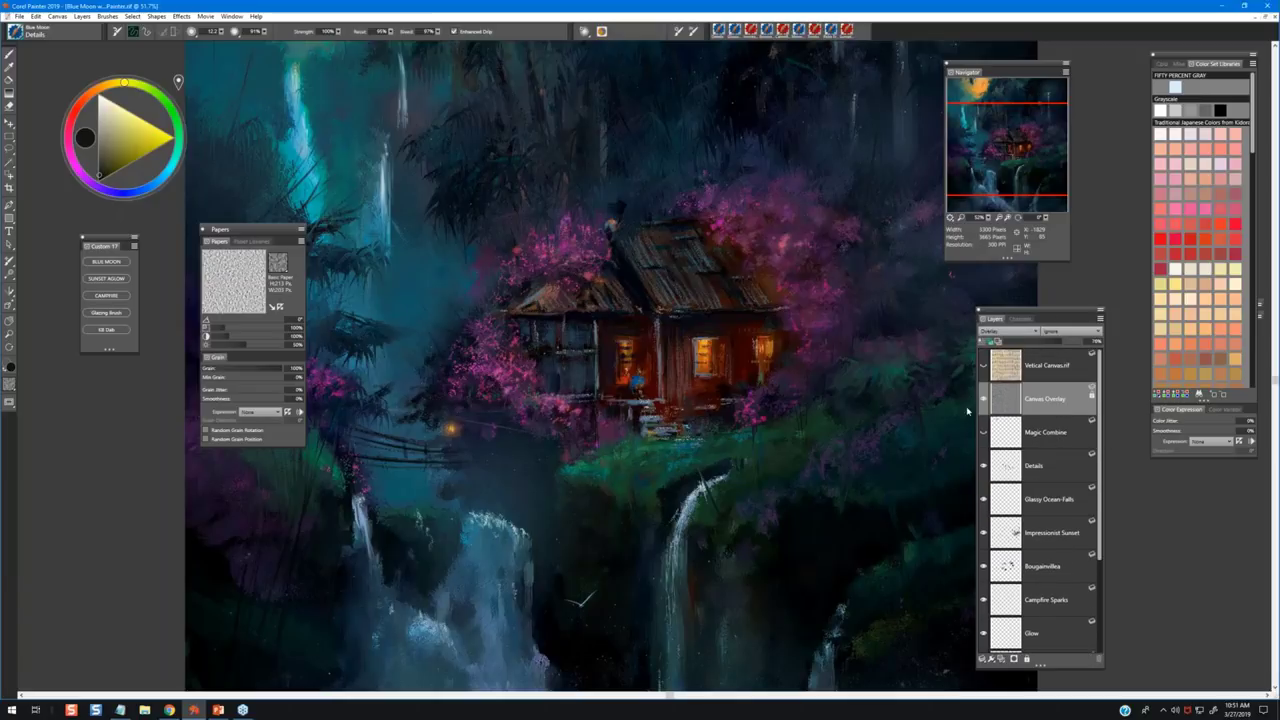
click(1050, 368)
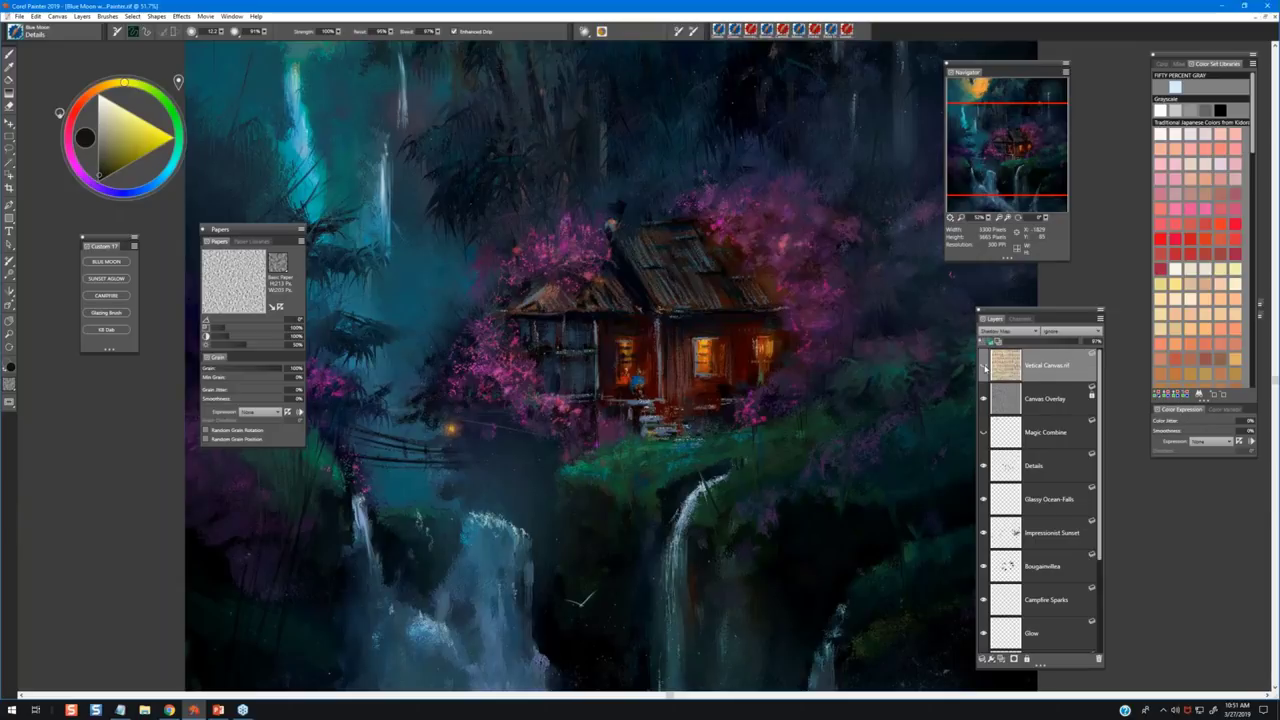
click(983, 366)
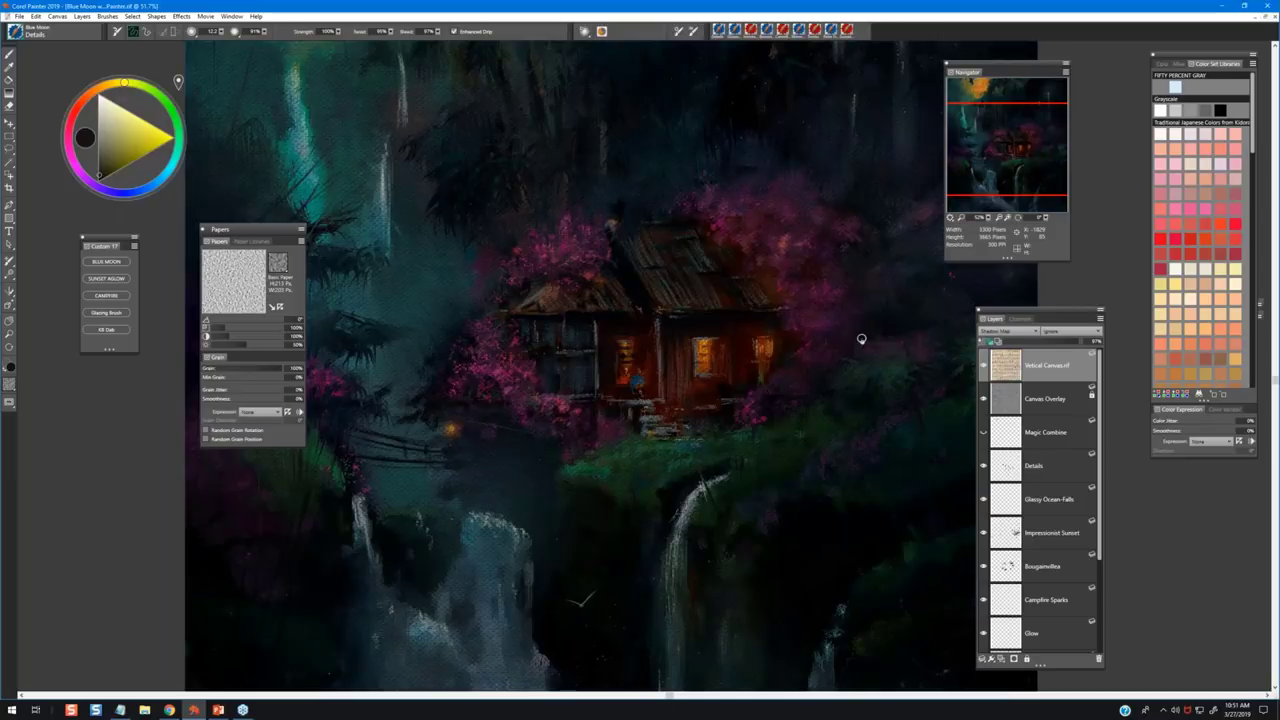
key(ctrl+0)
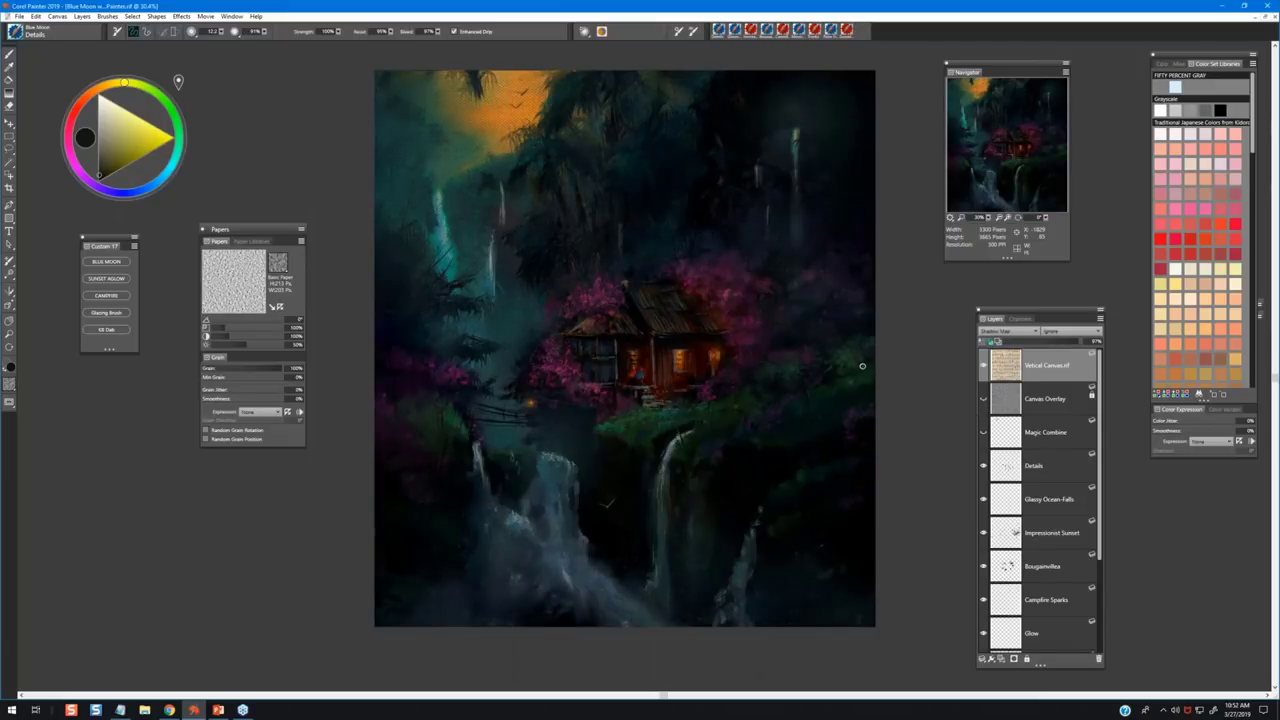
key(ctrl+plus)
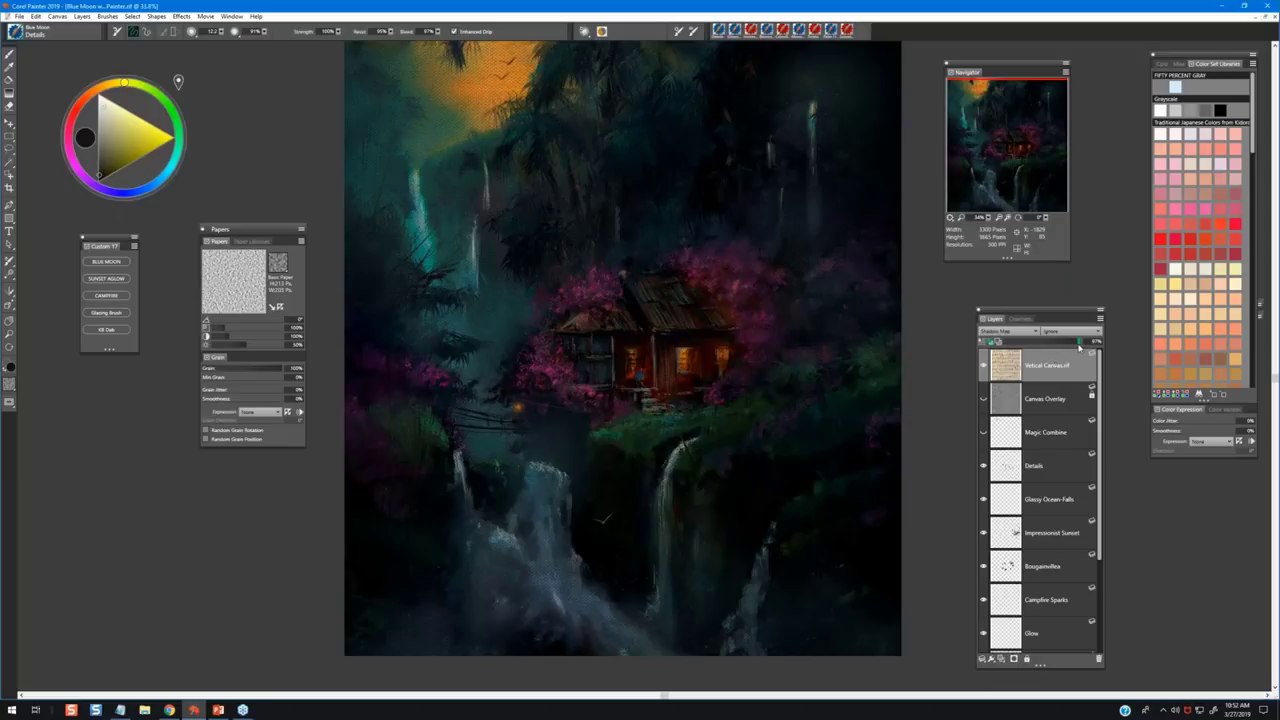
Lower the opacity of the Vetical Canvas texture layer to about 78%.
drag(1079, 344, 1064, 344)
alt+click(523, 228)
key(ctrl+plus)
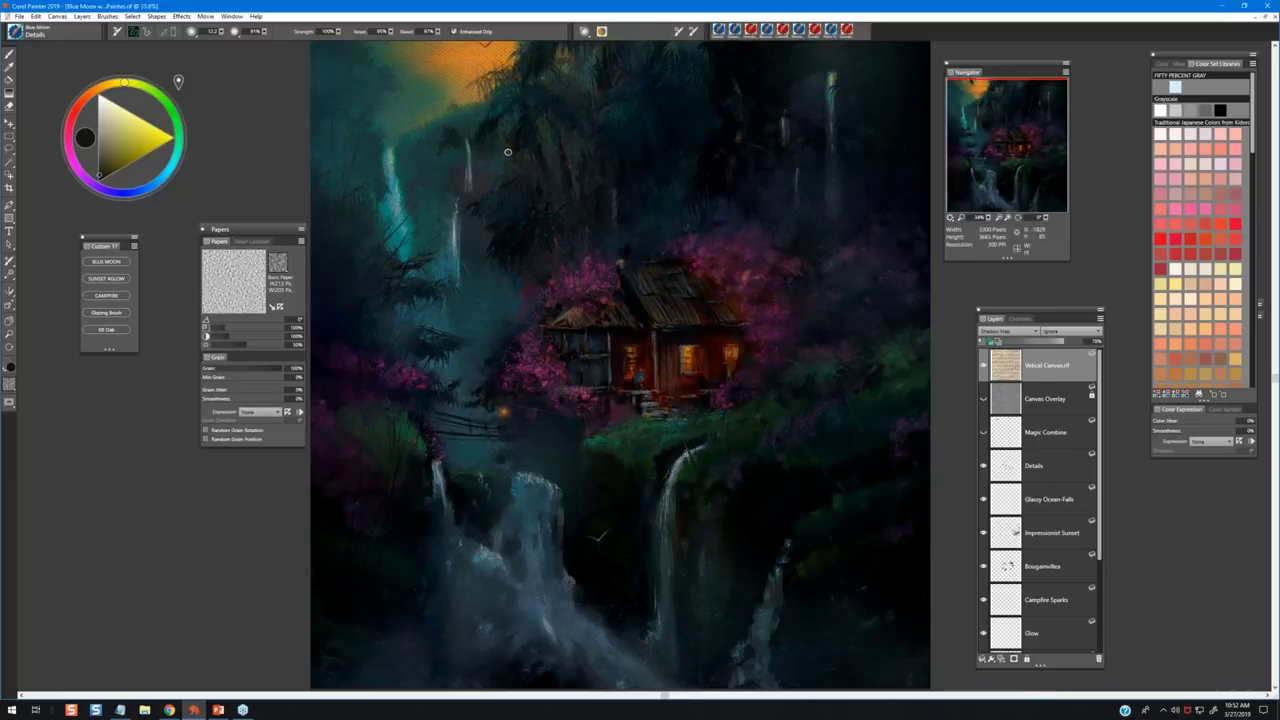
key(ctrl+minus)
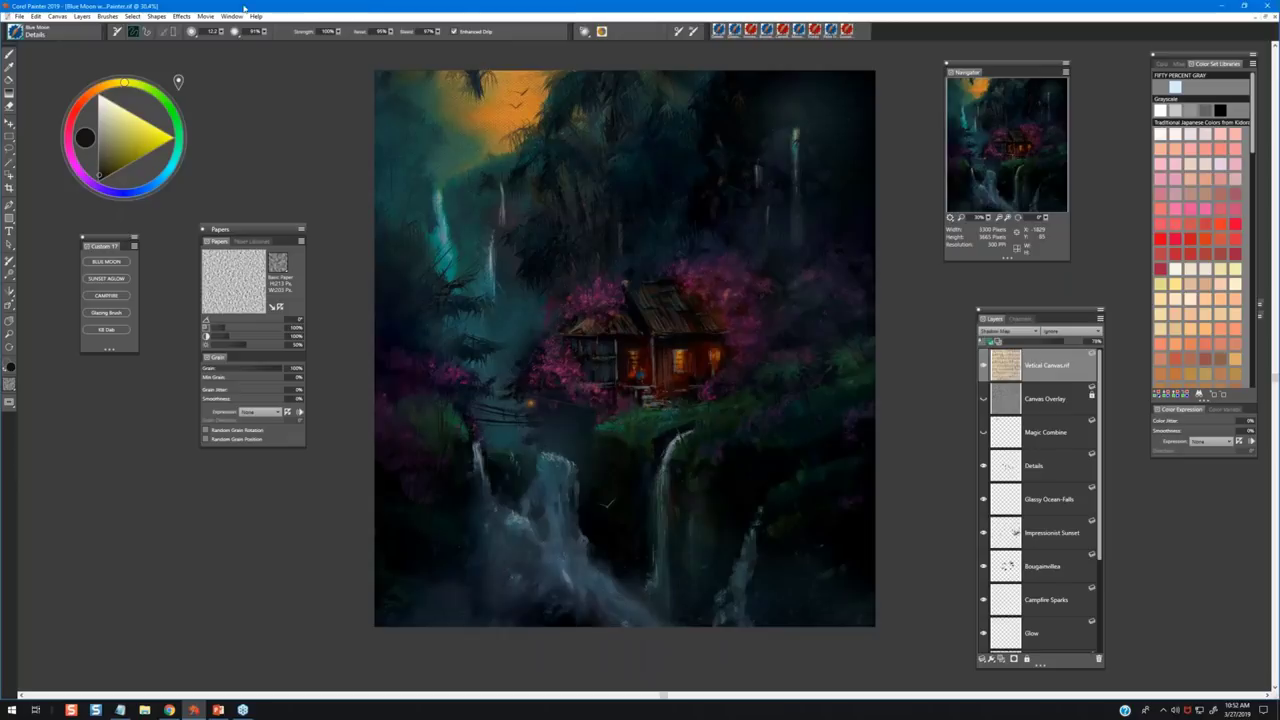
Try a Color Overlay on the Vetical Canvas layer using Paper, Dye Concentration, a pale beige color and reduced opacity.
click(181, 16)
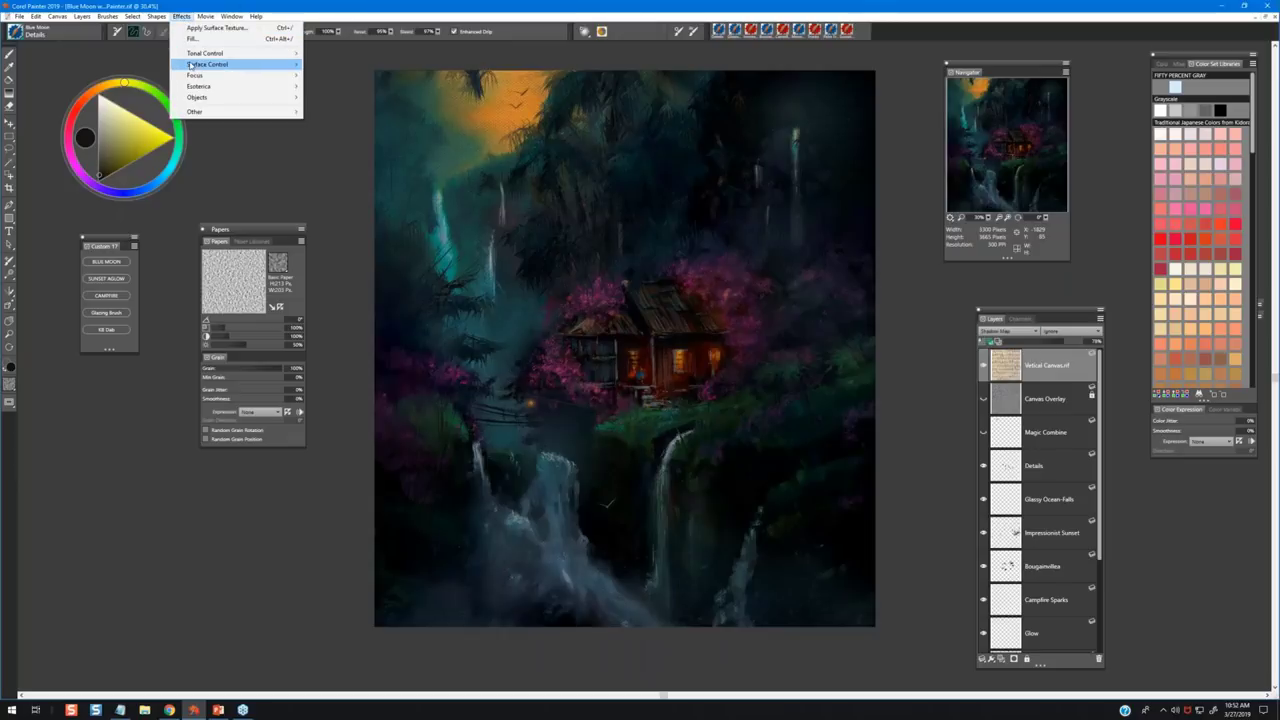
mouse_move(191, 65)
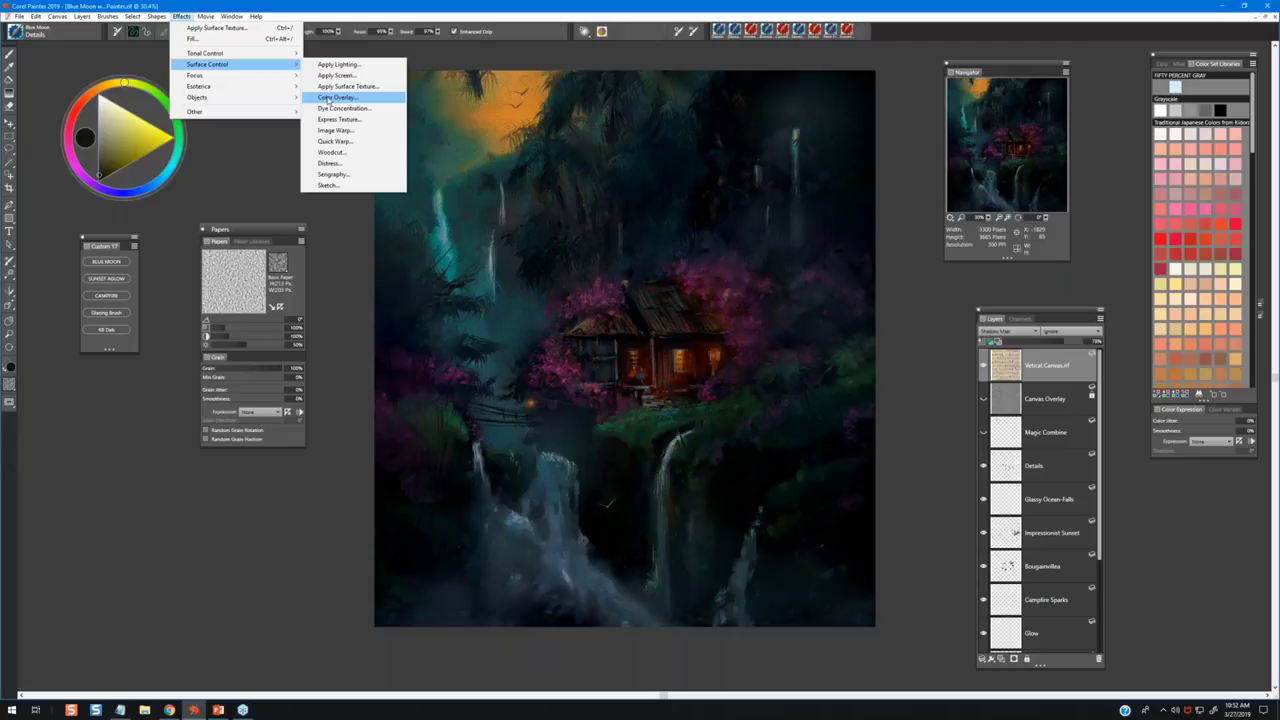
click(327, 98)
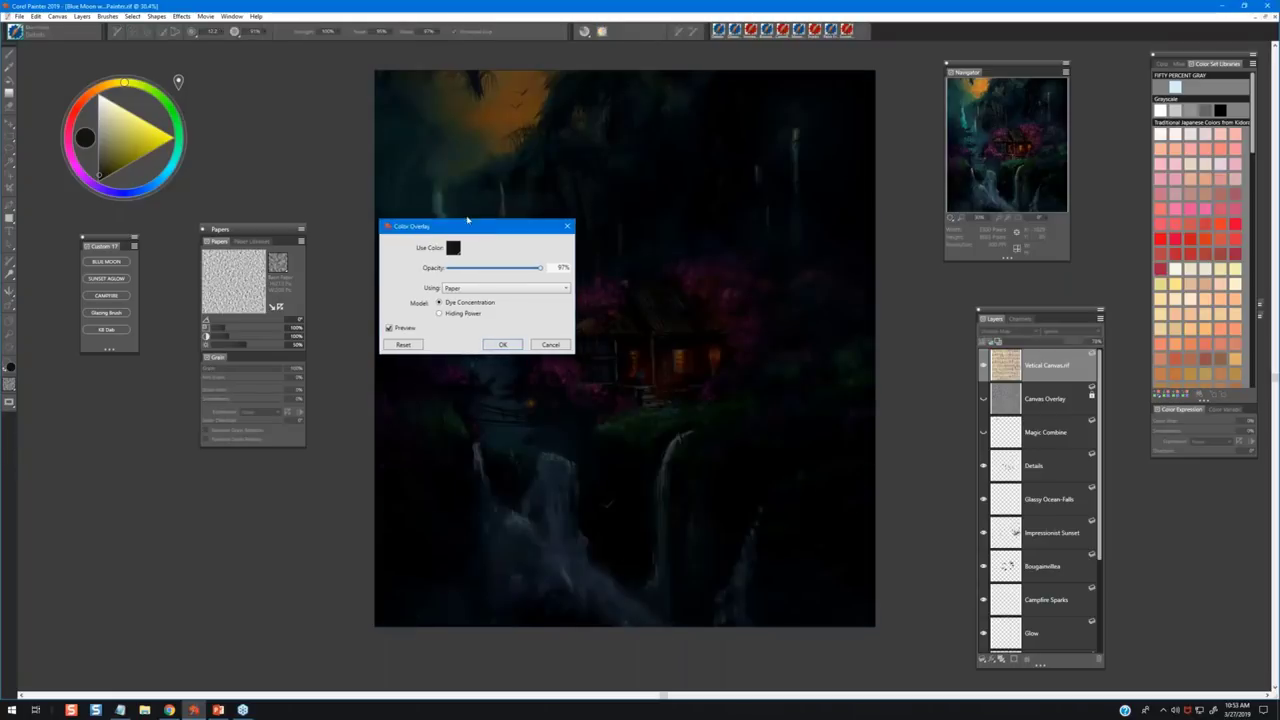
drag(467, 219, 370, 130)
click(355, 160)
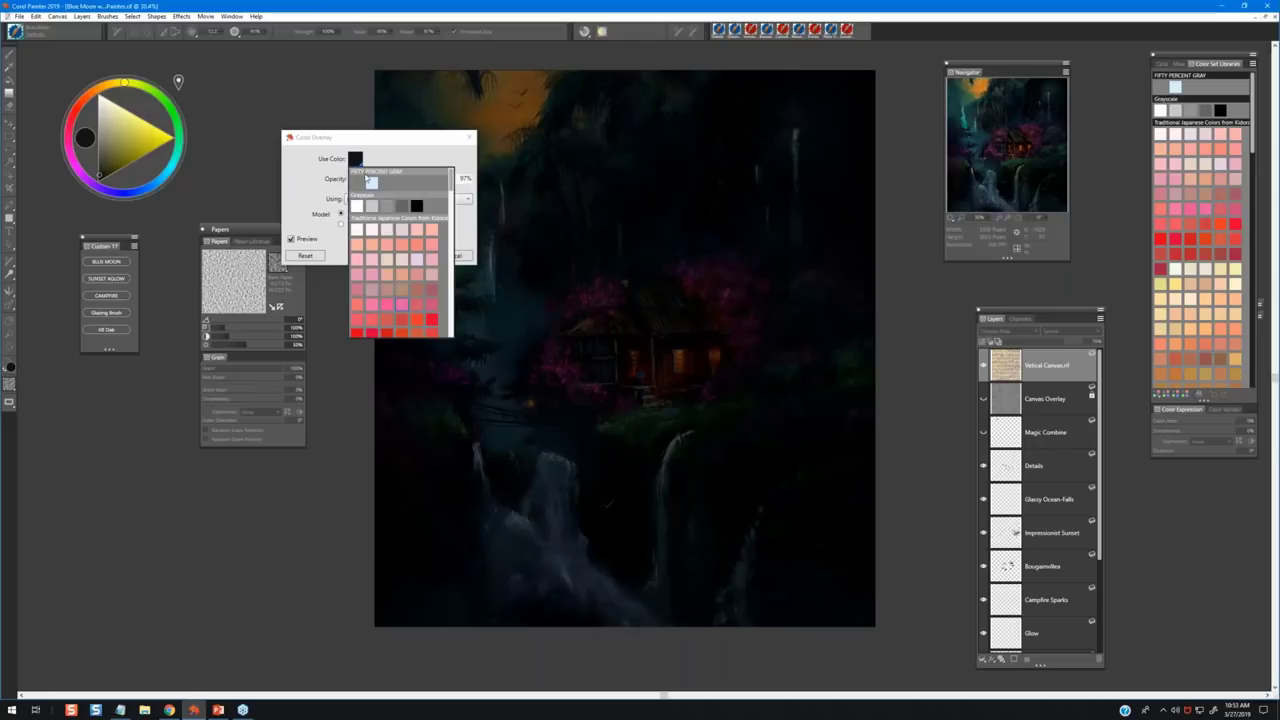
click(391, 263)
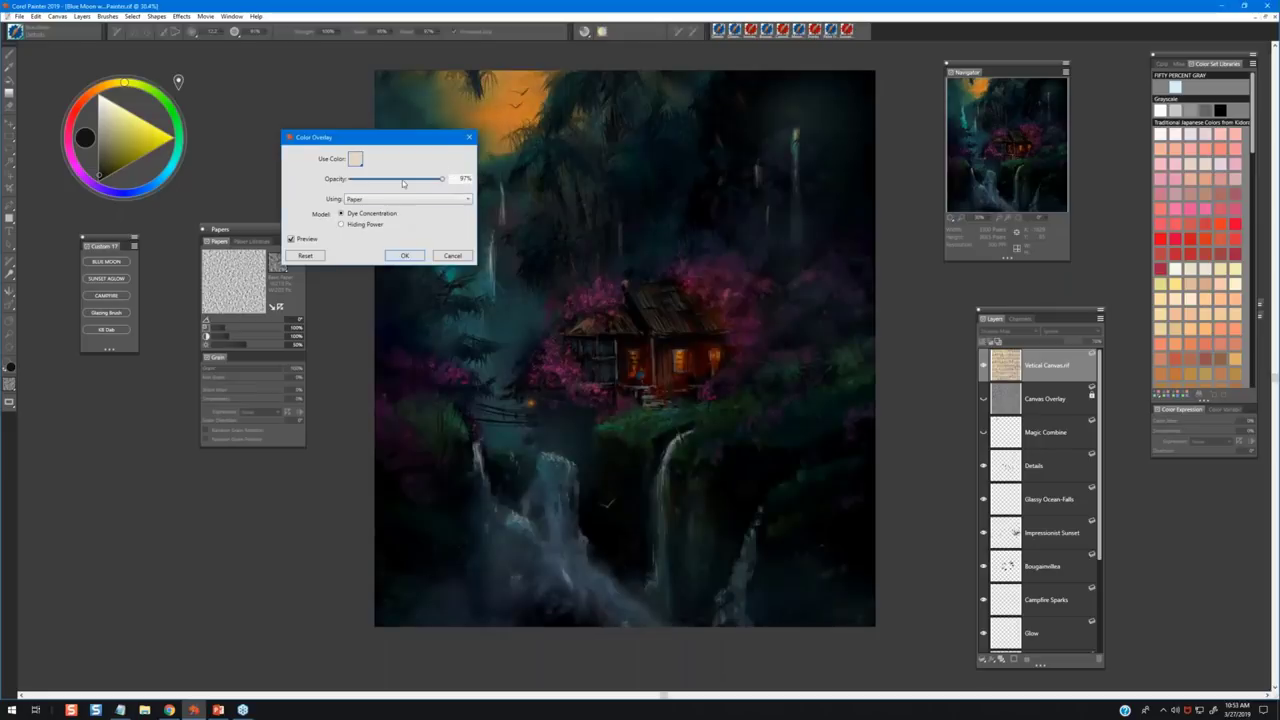
click(402, 179)
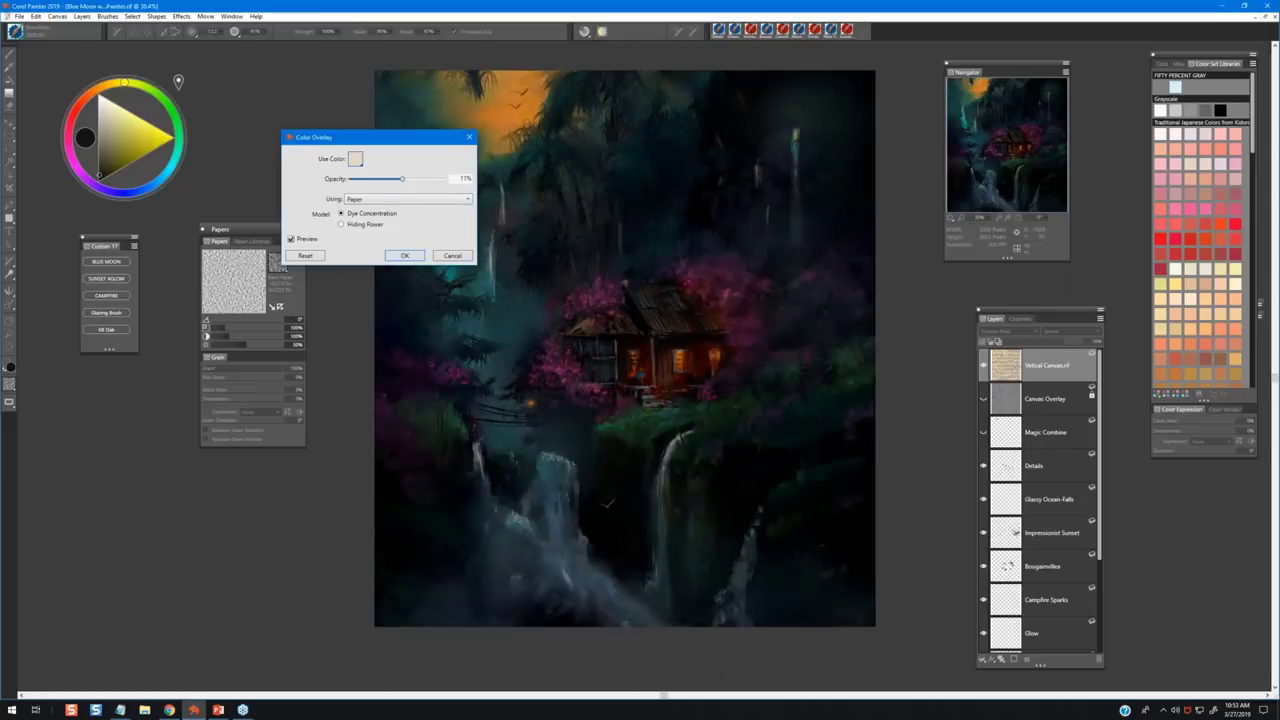
click(450, 255)
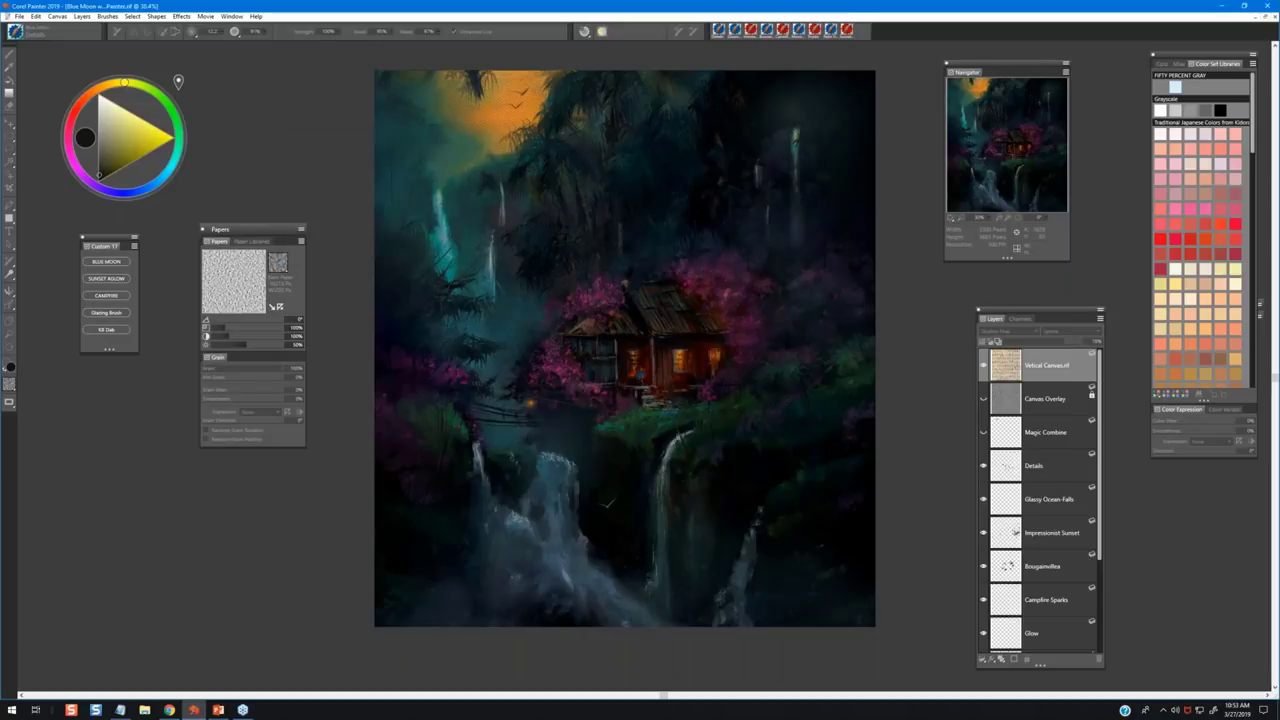
Hide the Vetical Canvas texture layer, and show and select the Canvas Overlay layer.
key(ctrl+plus)
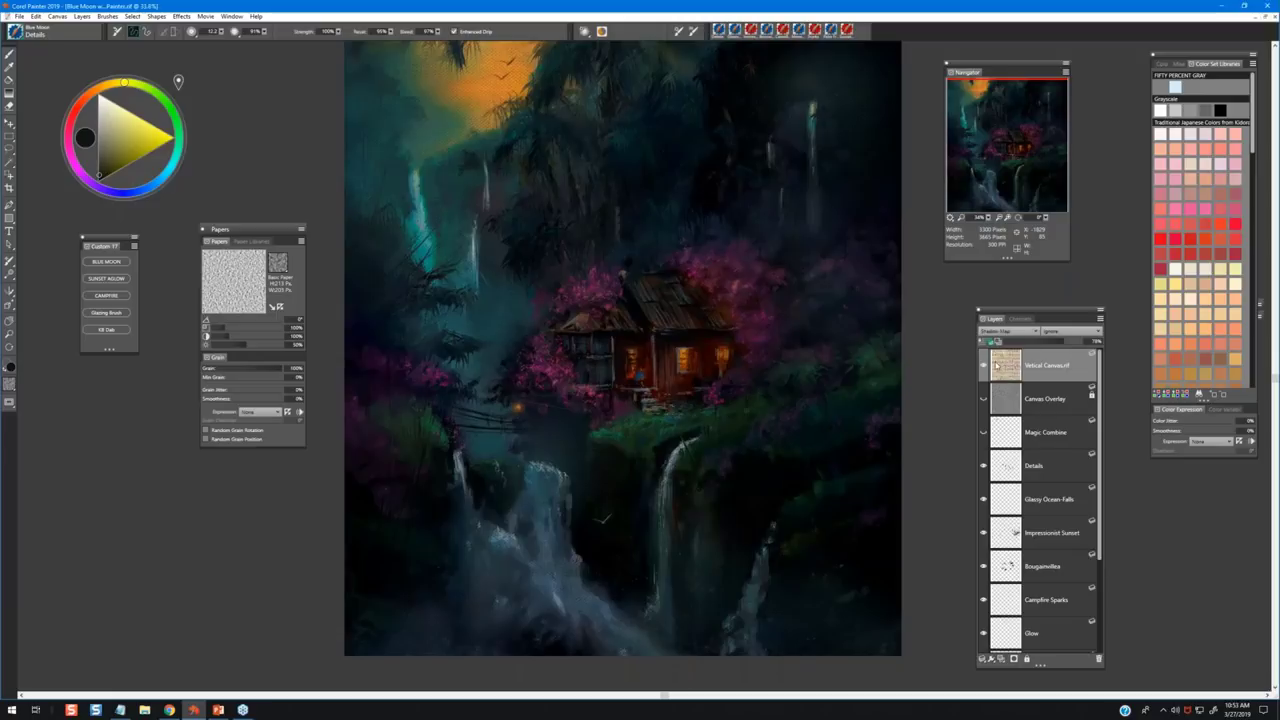
click(984, 367)
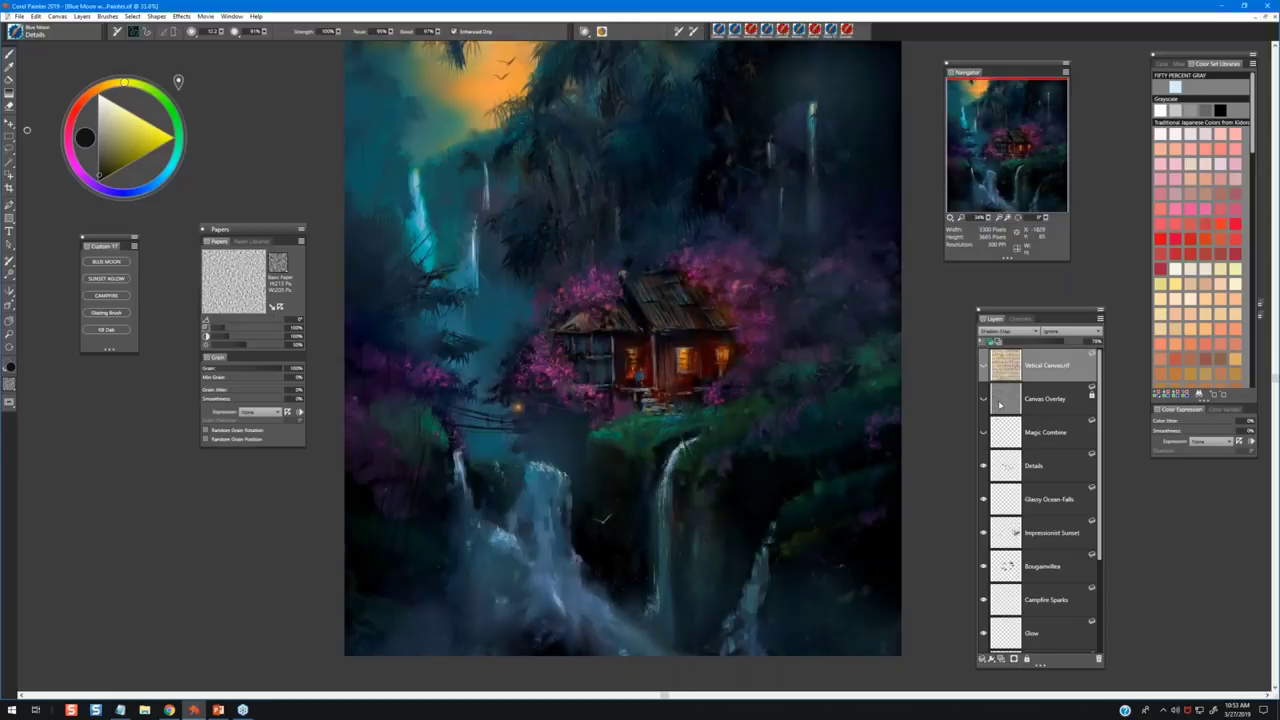
click(1064, 394)
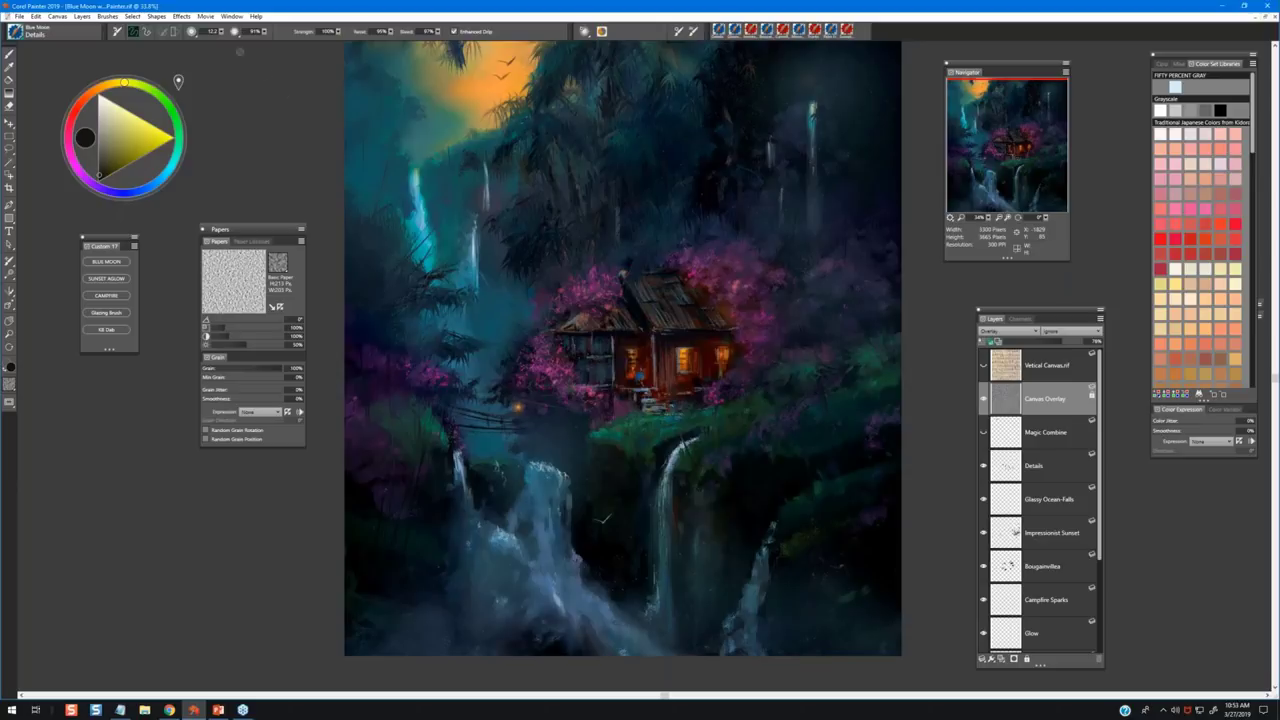
click(181, 16)
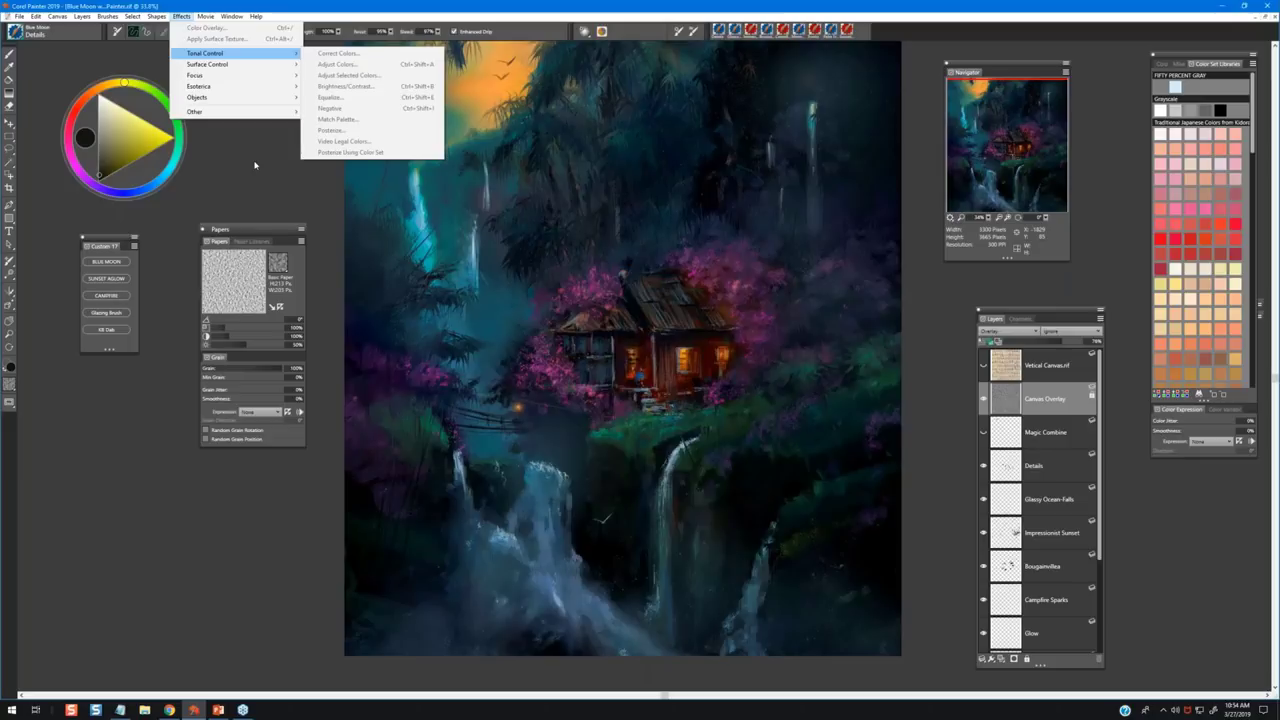
click(178, 81)
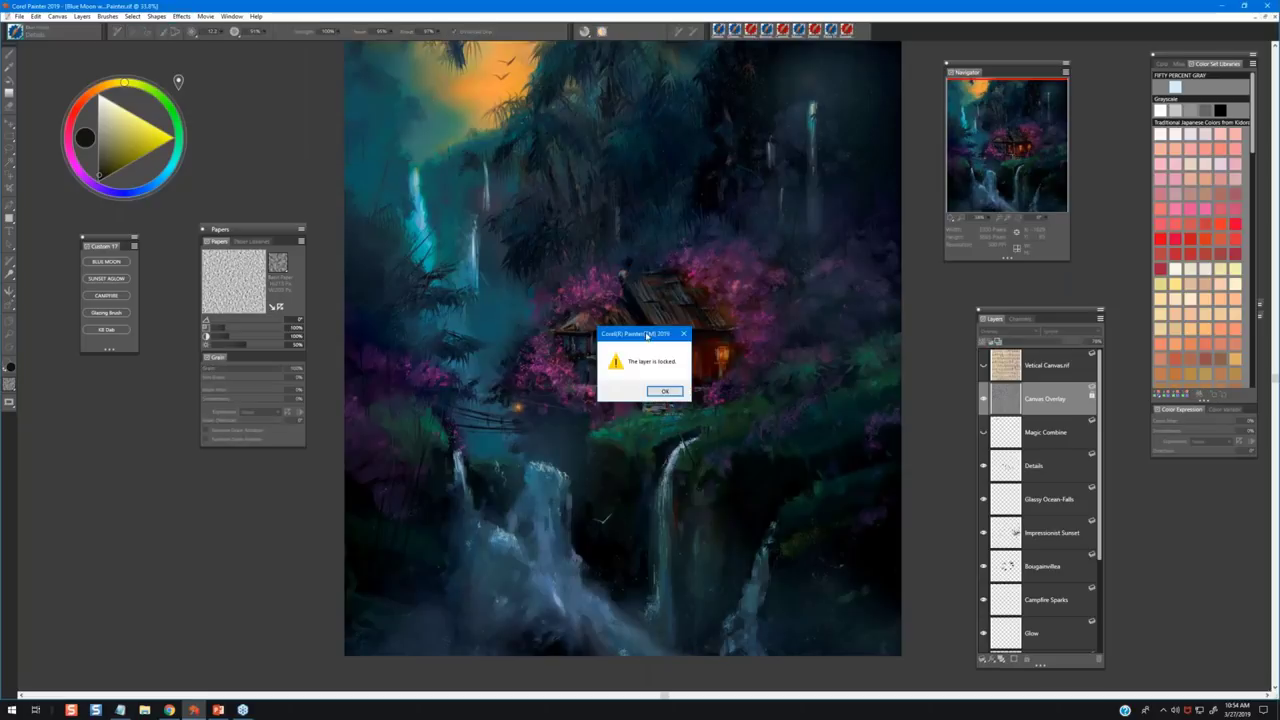
click(668, 397)
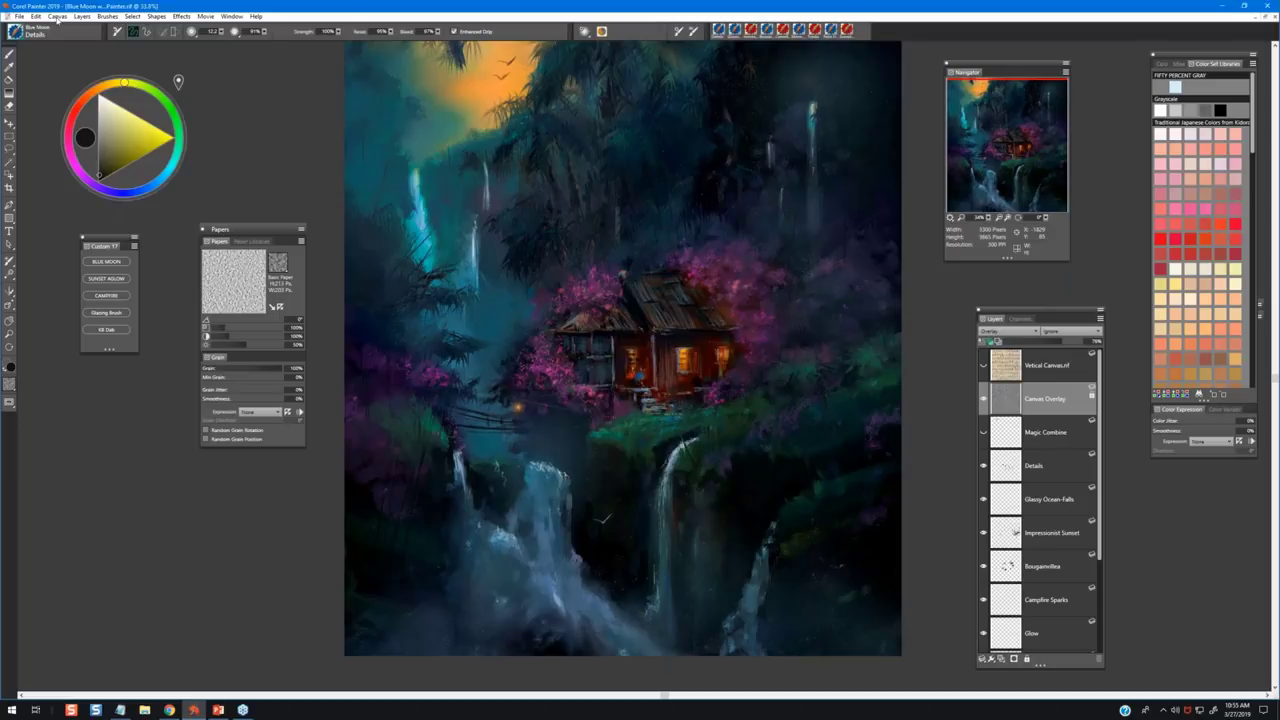
Select the 2 Inch Landscape Brush from the Mystic Mountain category and look through the other brushes there.
click(15, 32)
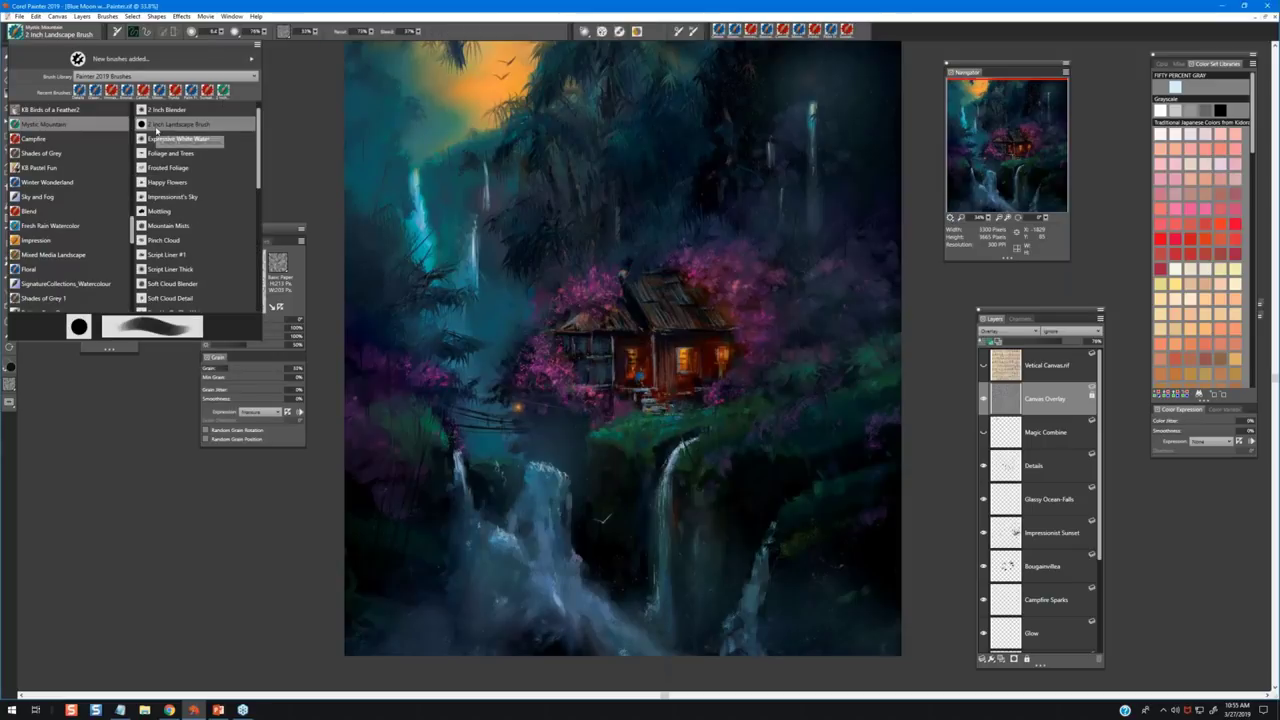
click(178, 123)
scroll(178, 117, up, 1)
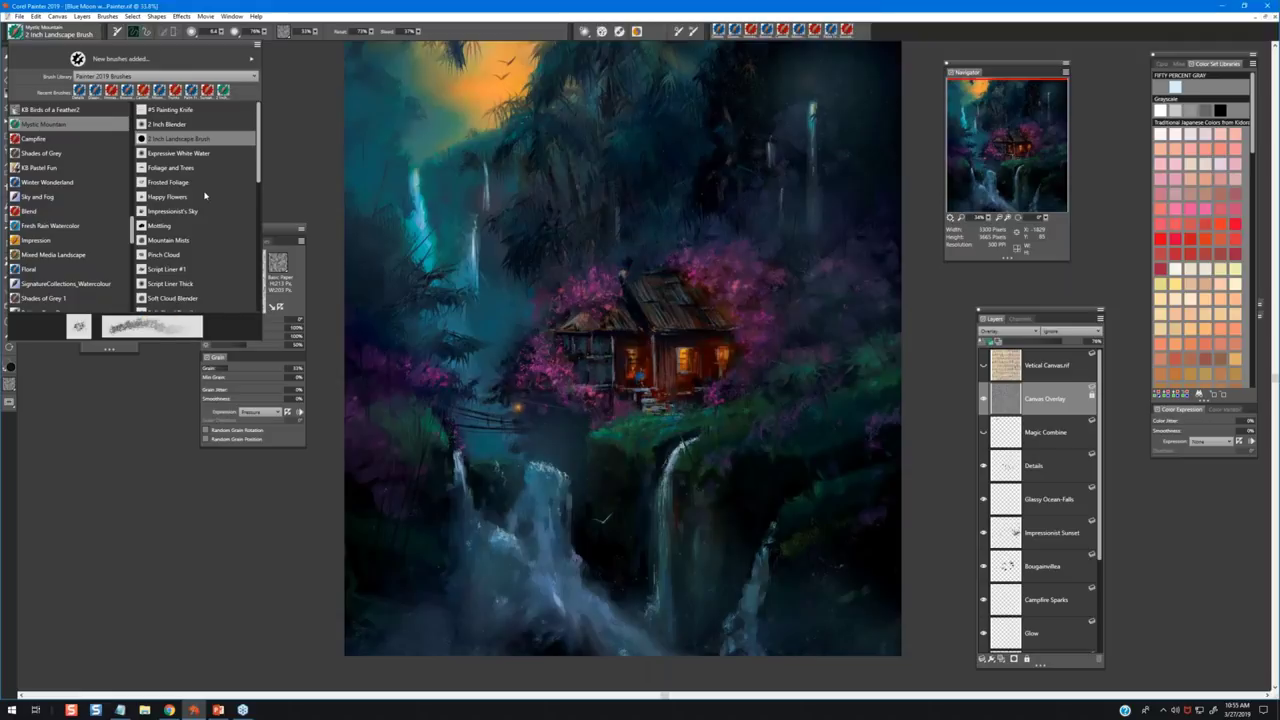
scroll(195, 213, down, 1)
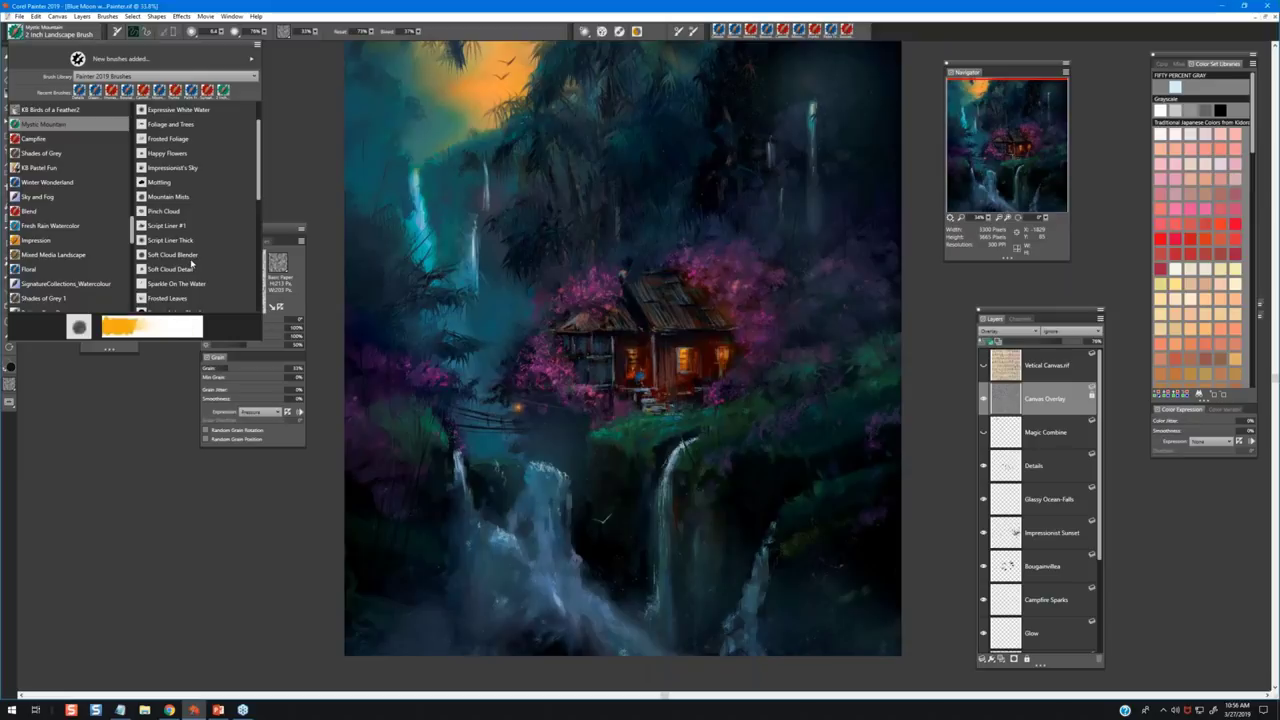
key(Escape)
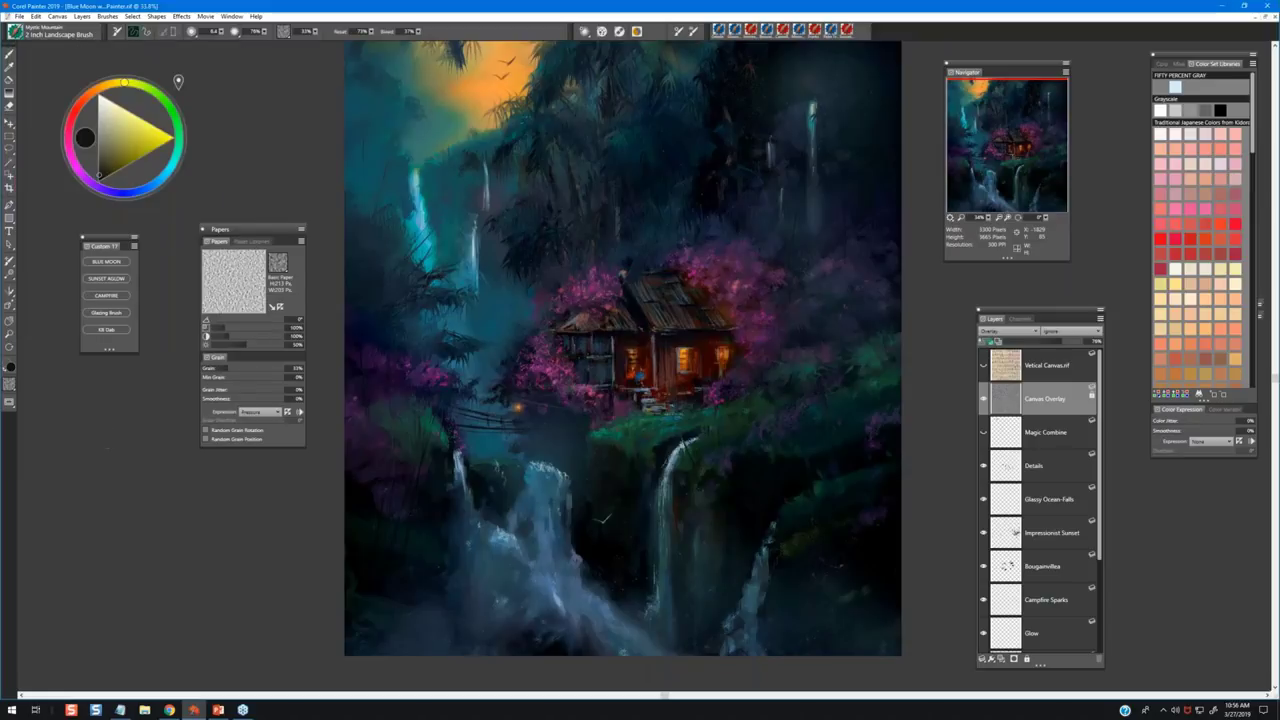
key(Delete)
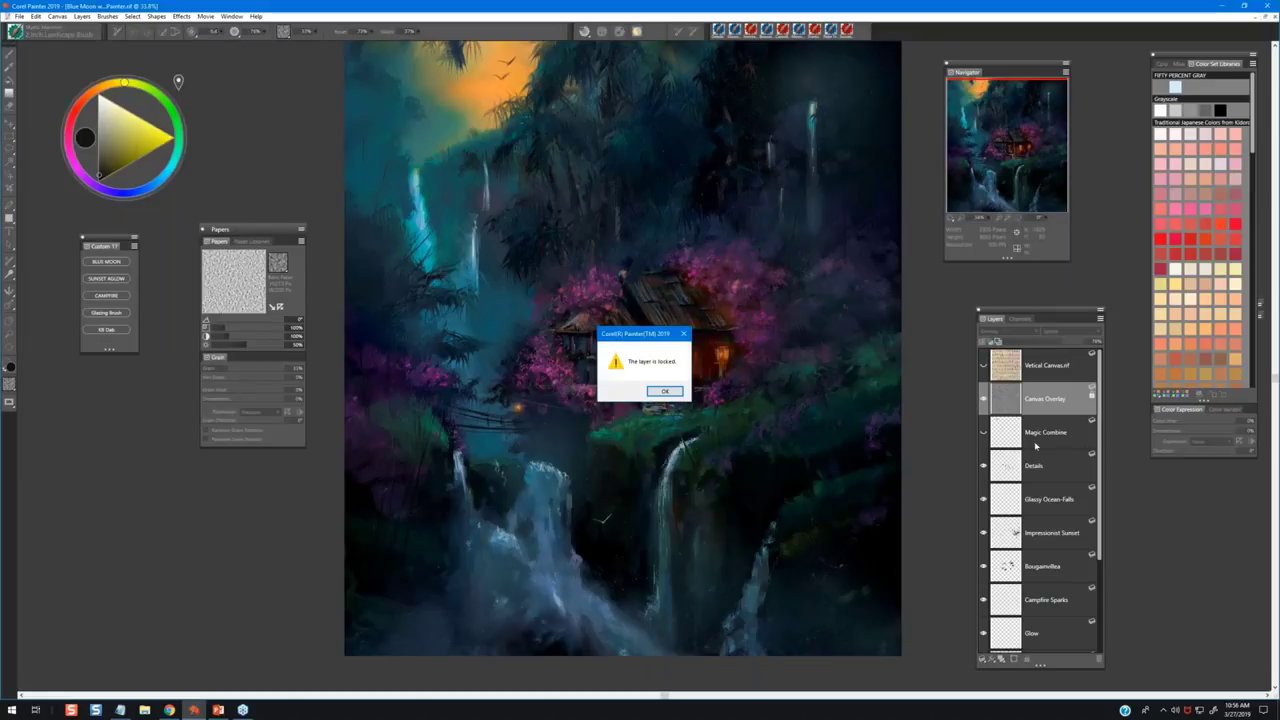
click(664, 390)
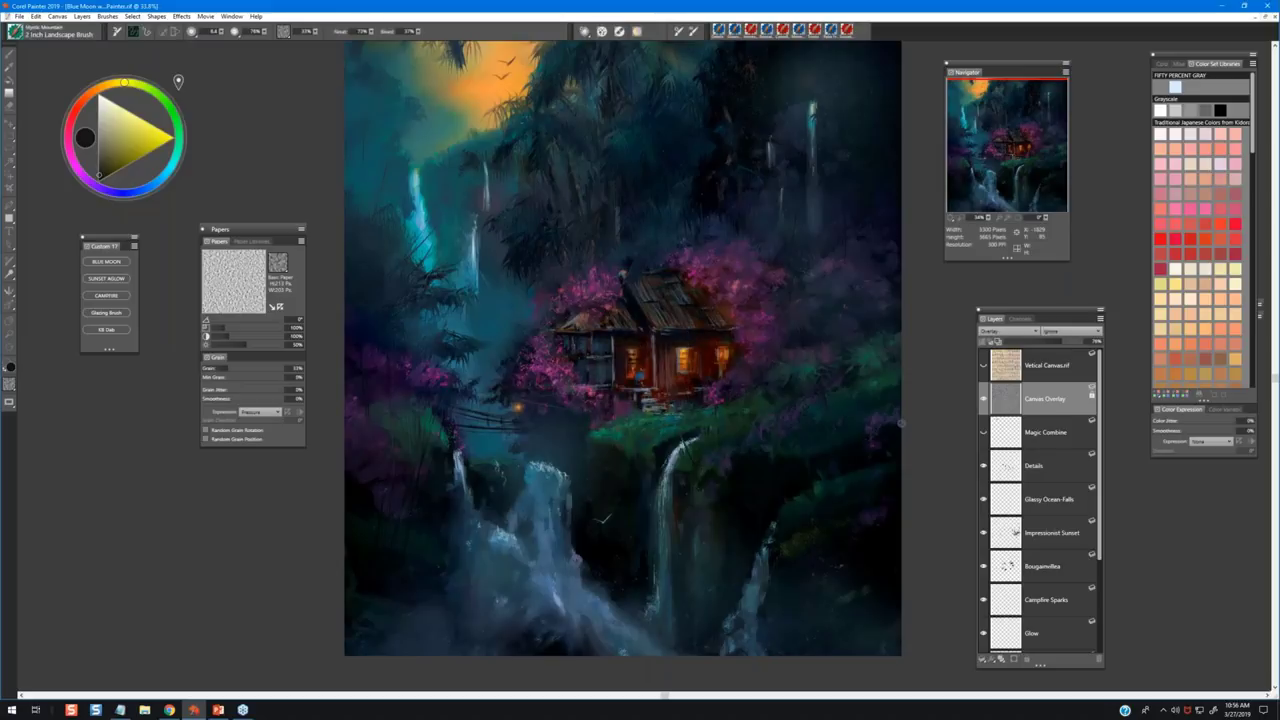
Choose the Droplets Dab brush from the KB-Knight Painting category.
click(1045, 432)
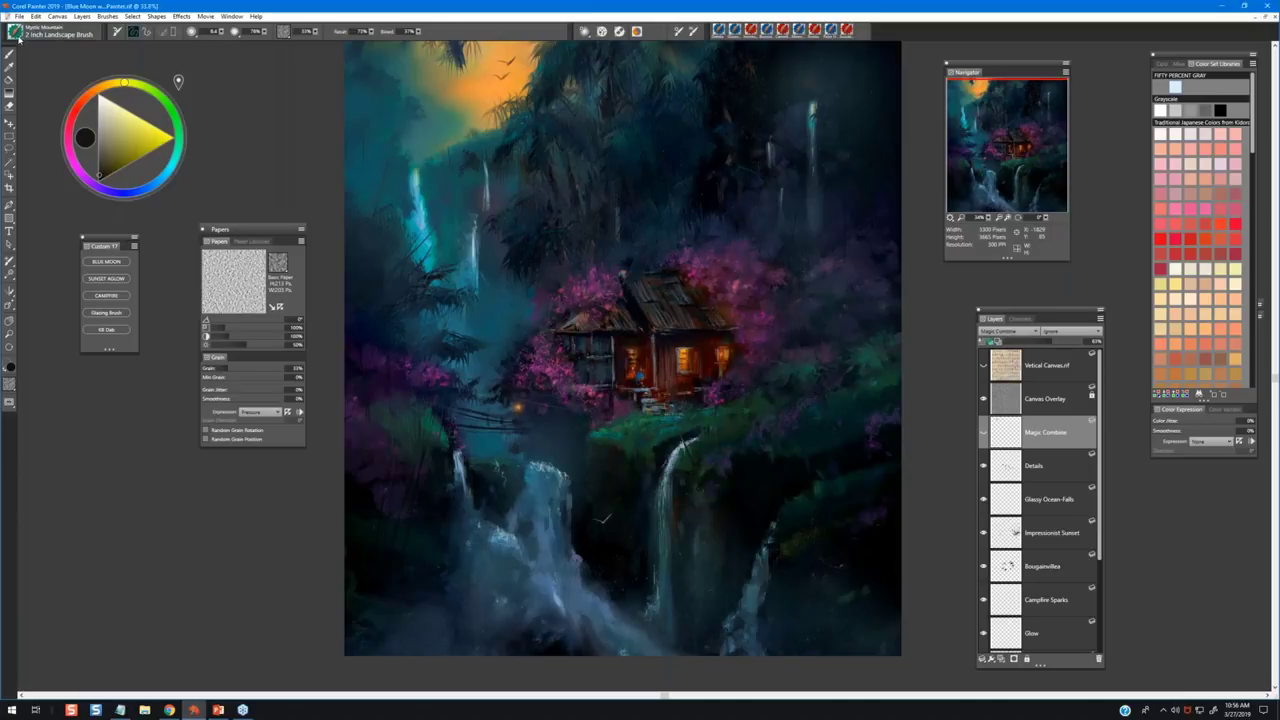
click(15, 32)
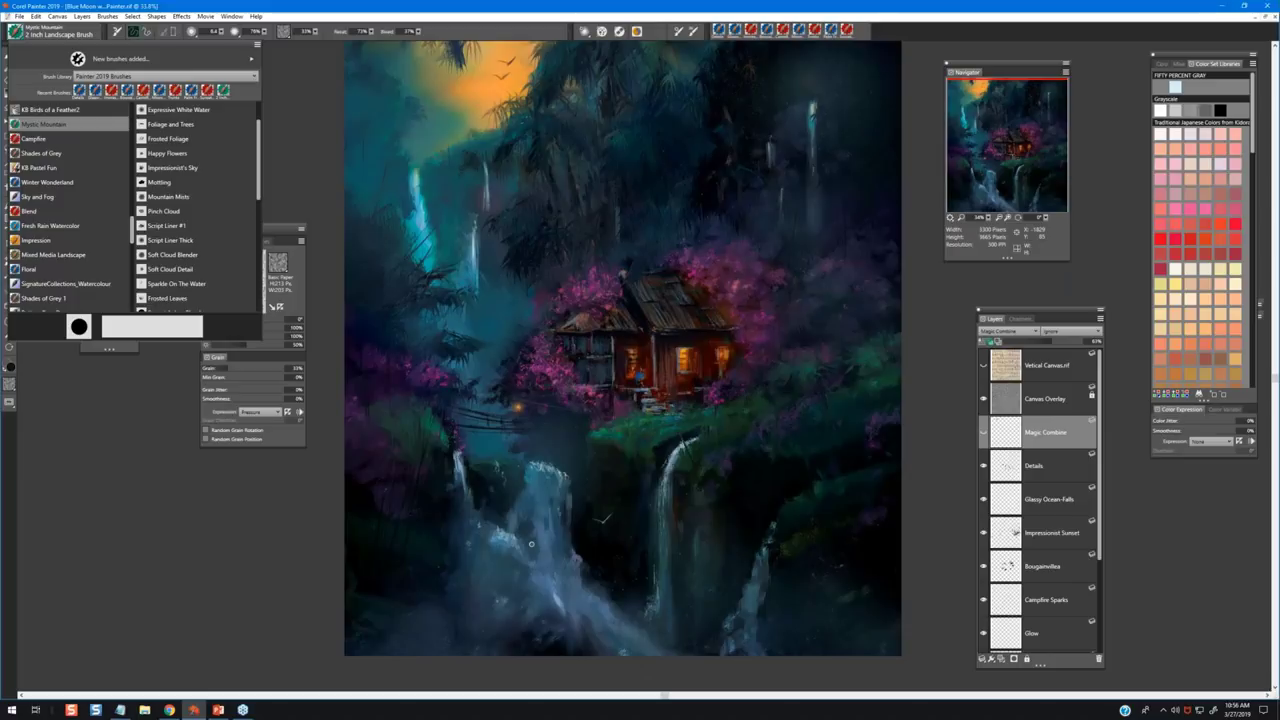
scroll(111, 288, down, 3)
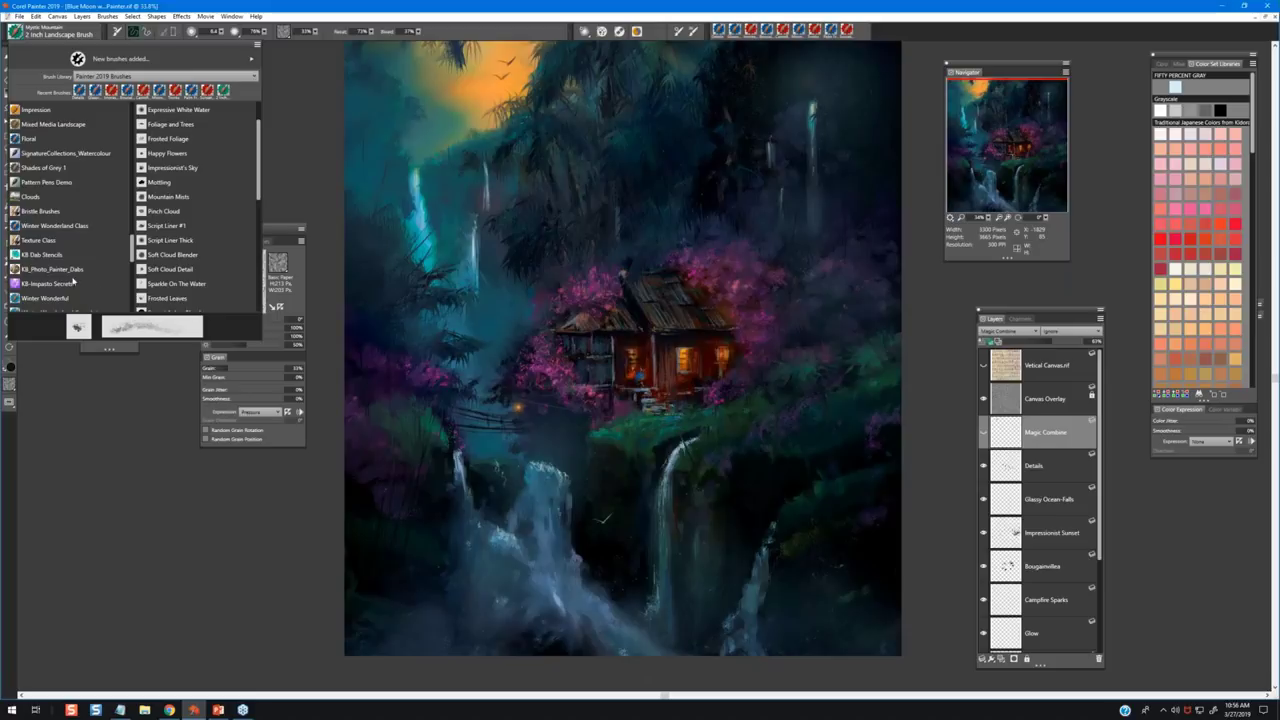
scroll(80, 284, down, 5)
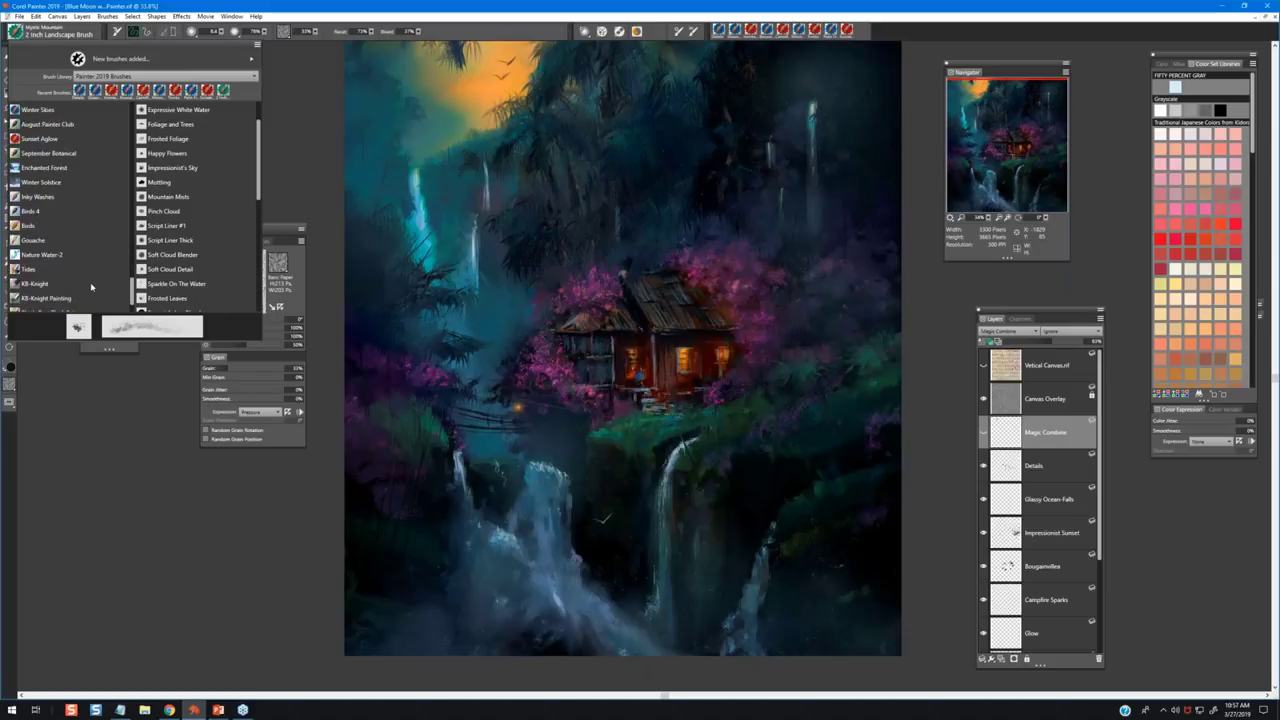
scroll(91, 287, down, 1)
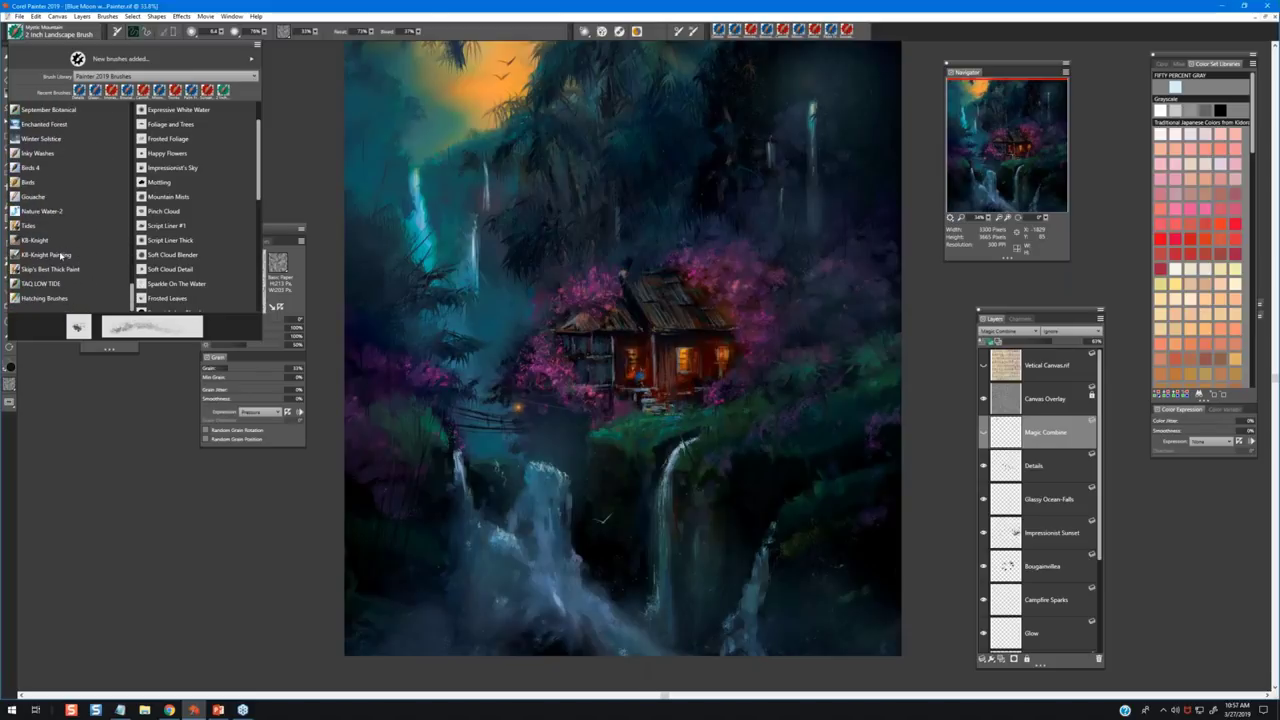
scroll(56, 256, up, 1)
scroll(60, 264, down, 1)
click(45, 255)
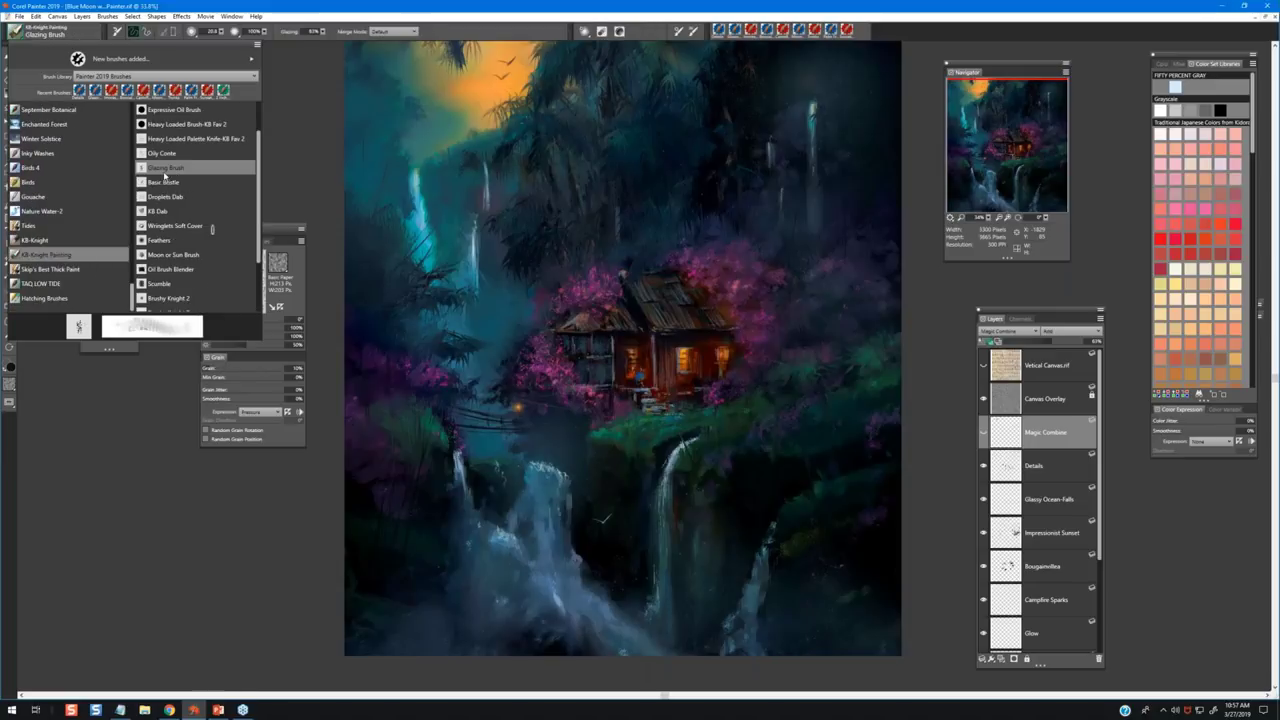
scroll(200, 245, down, 2)
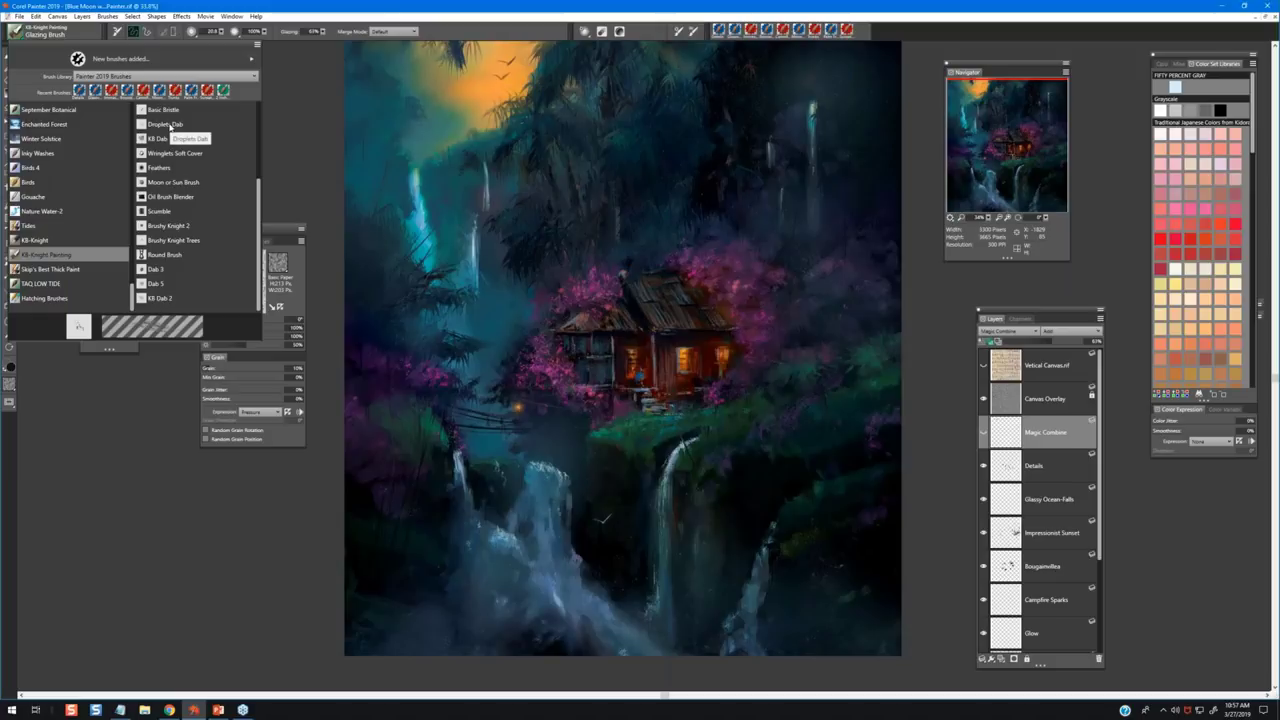
key(Escape)
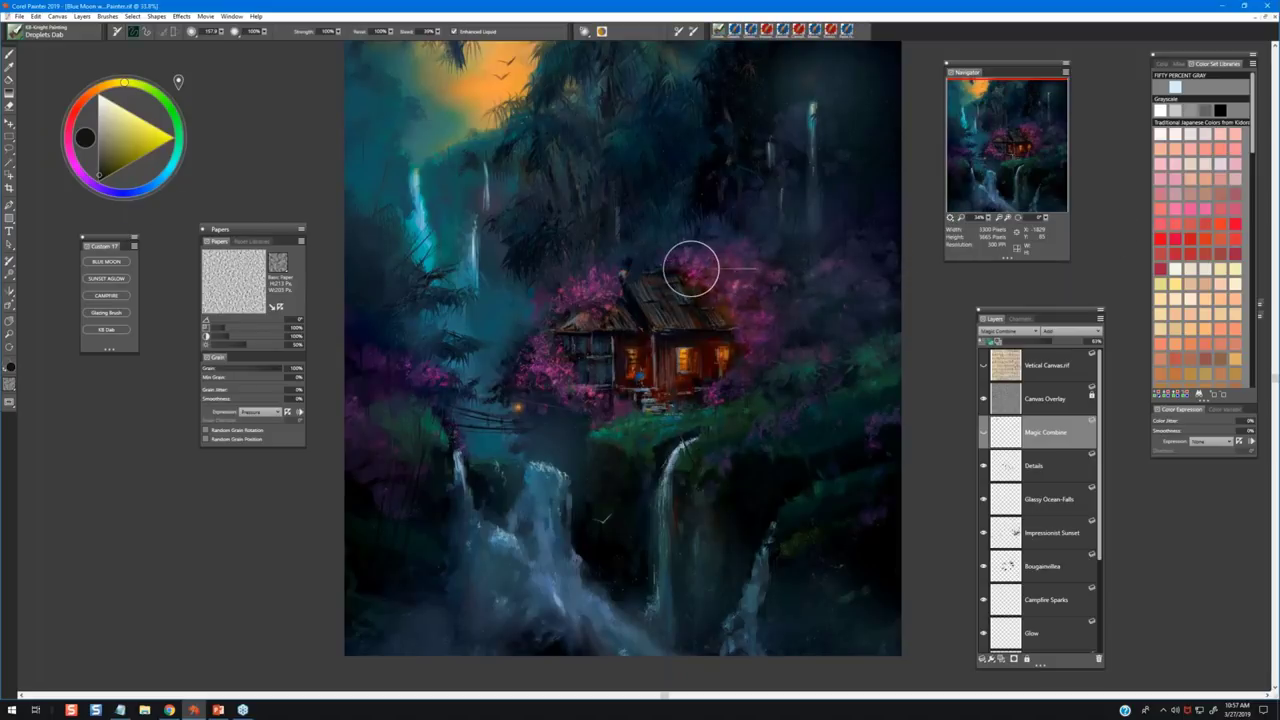
Choose a pink from the color set and dab brighter blossoms above the hut roof on the Details layer.
click(1190, 210)
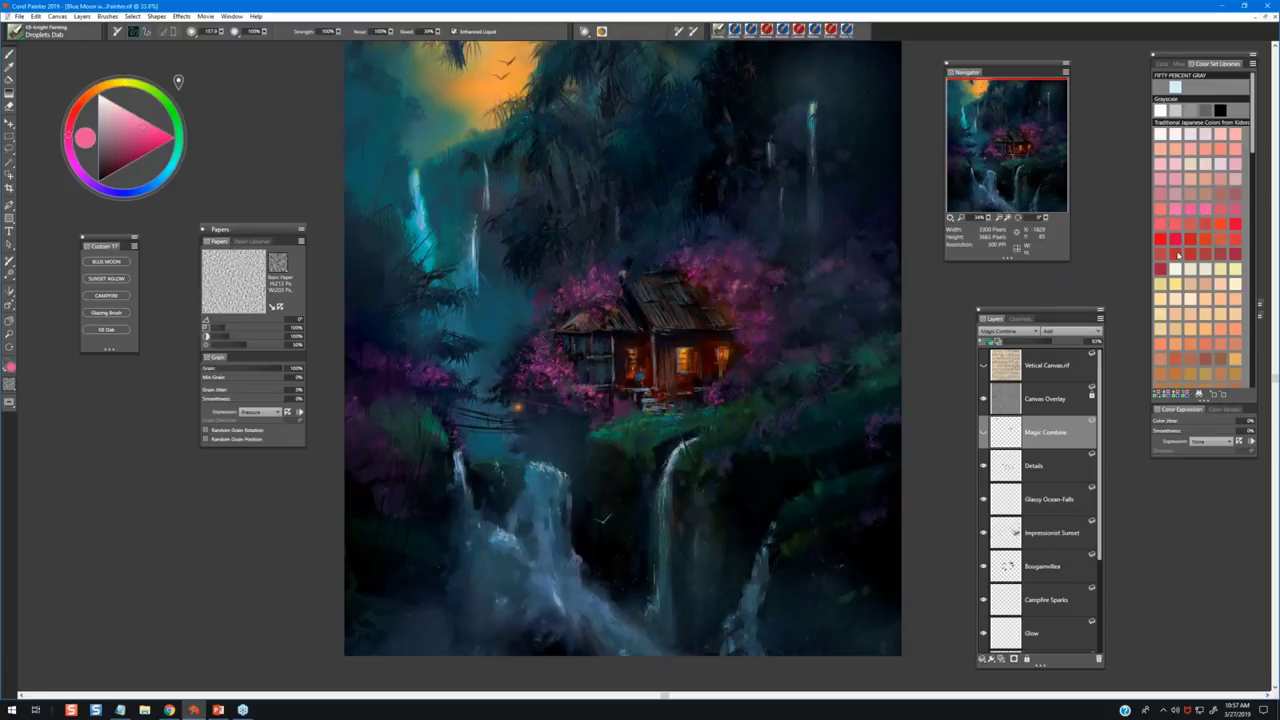
click(1040, 465)
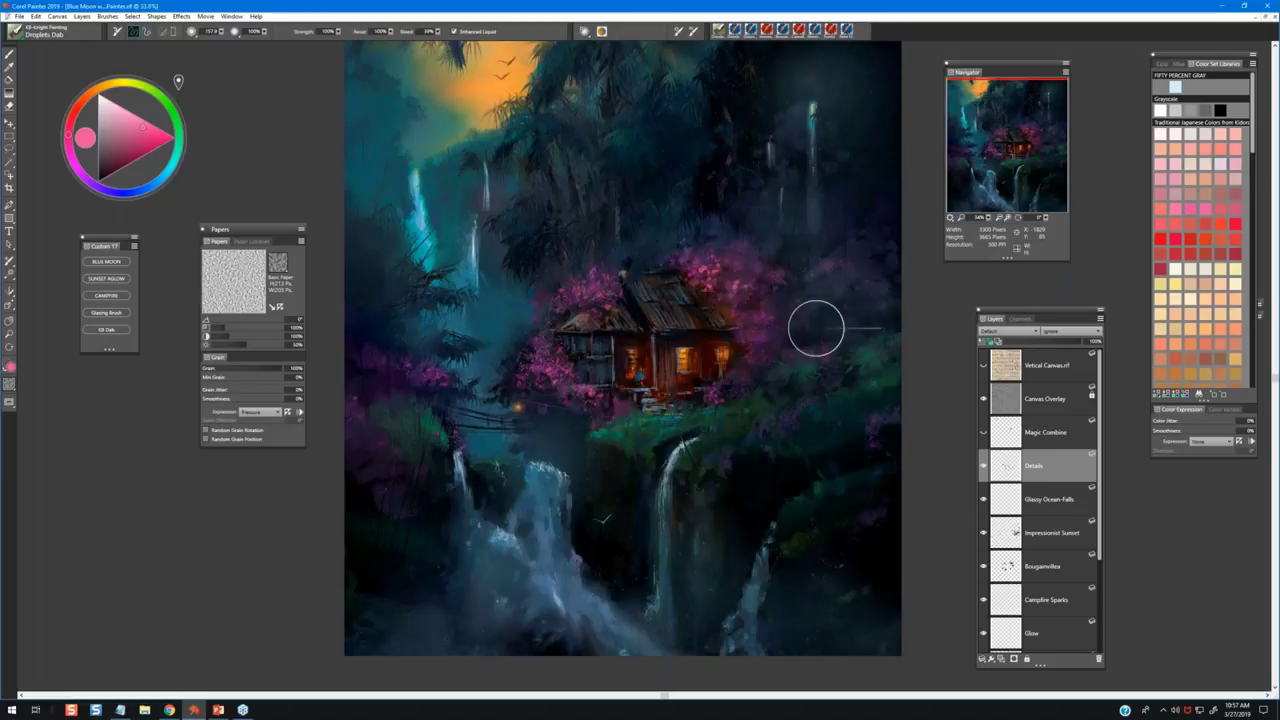
click(719, 275)
click(688, 258)
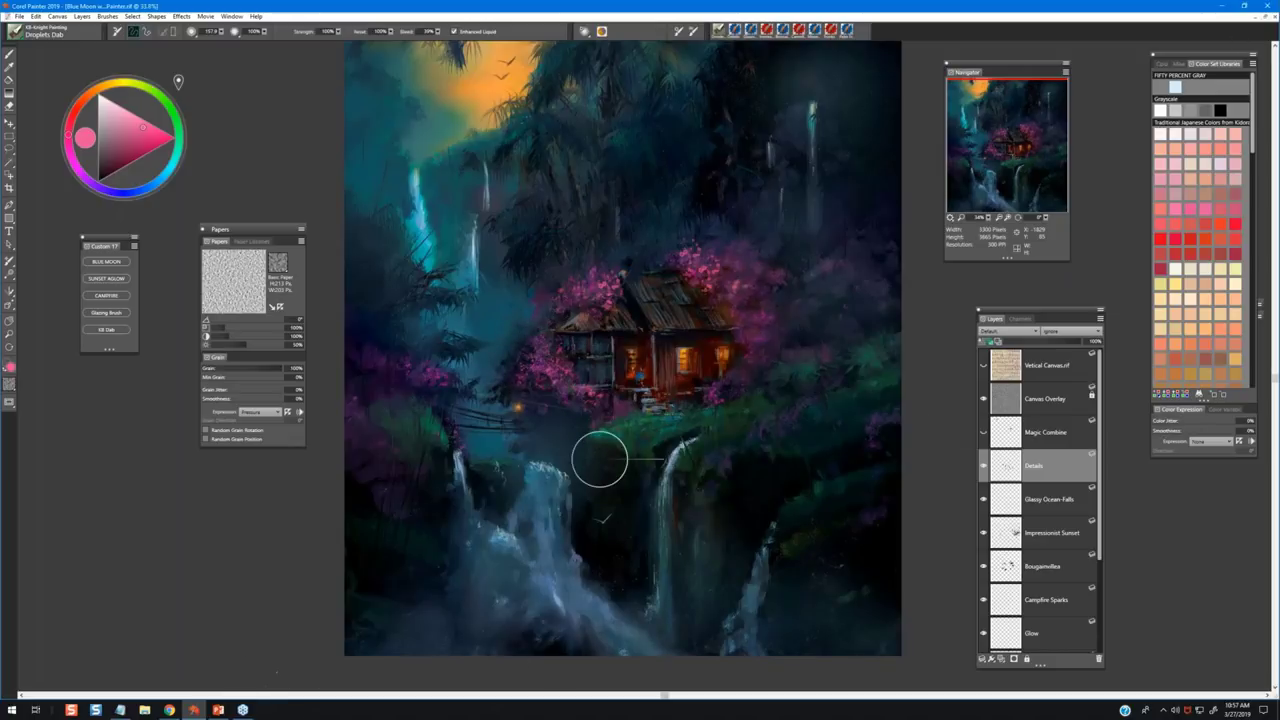
Minimize the jungle painting, look at the autumn forest painting, and switch to the painting of the woman in the field.
click(1258, 17)
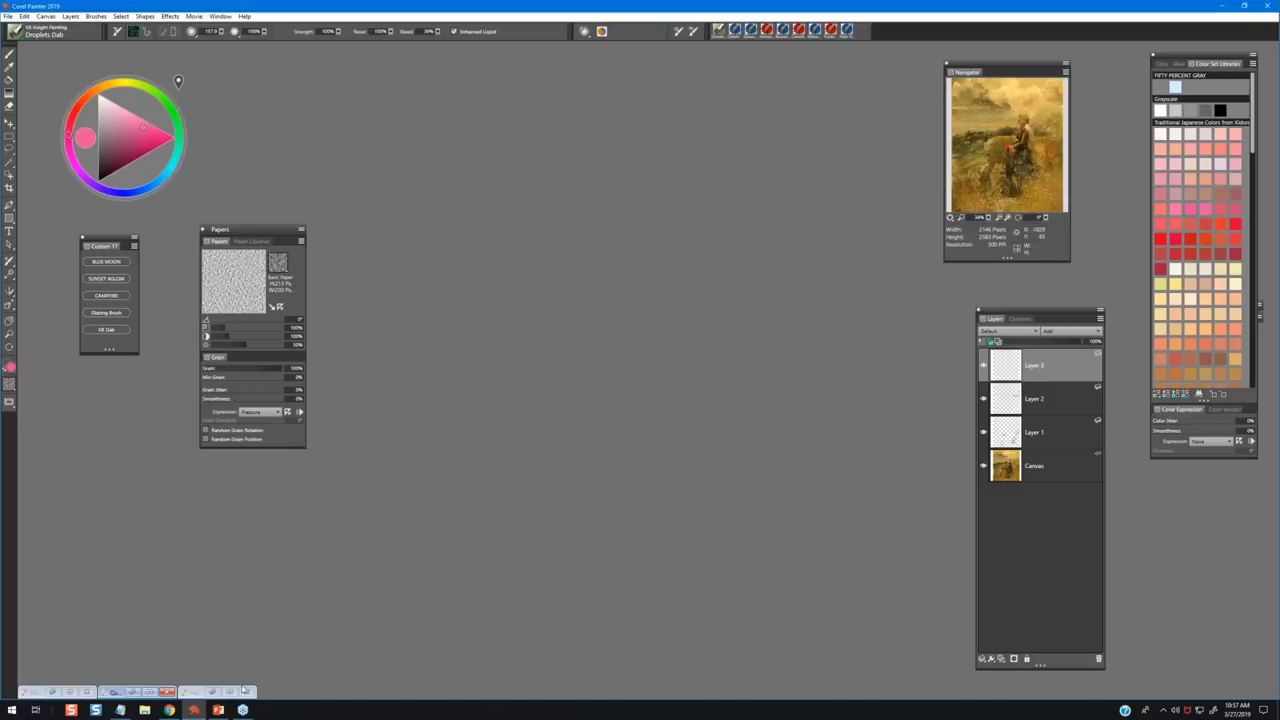
click(232, 692)
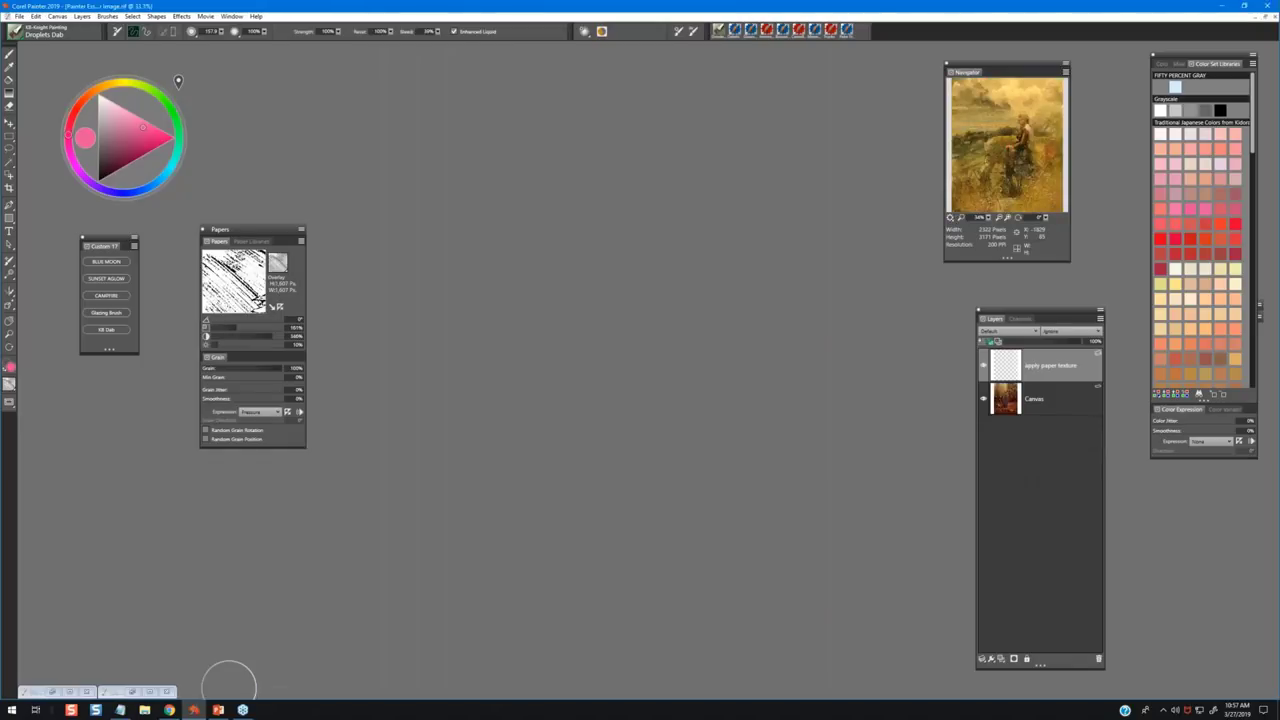
click(230, 690)
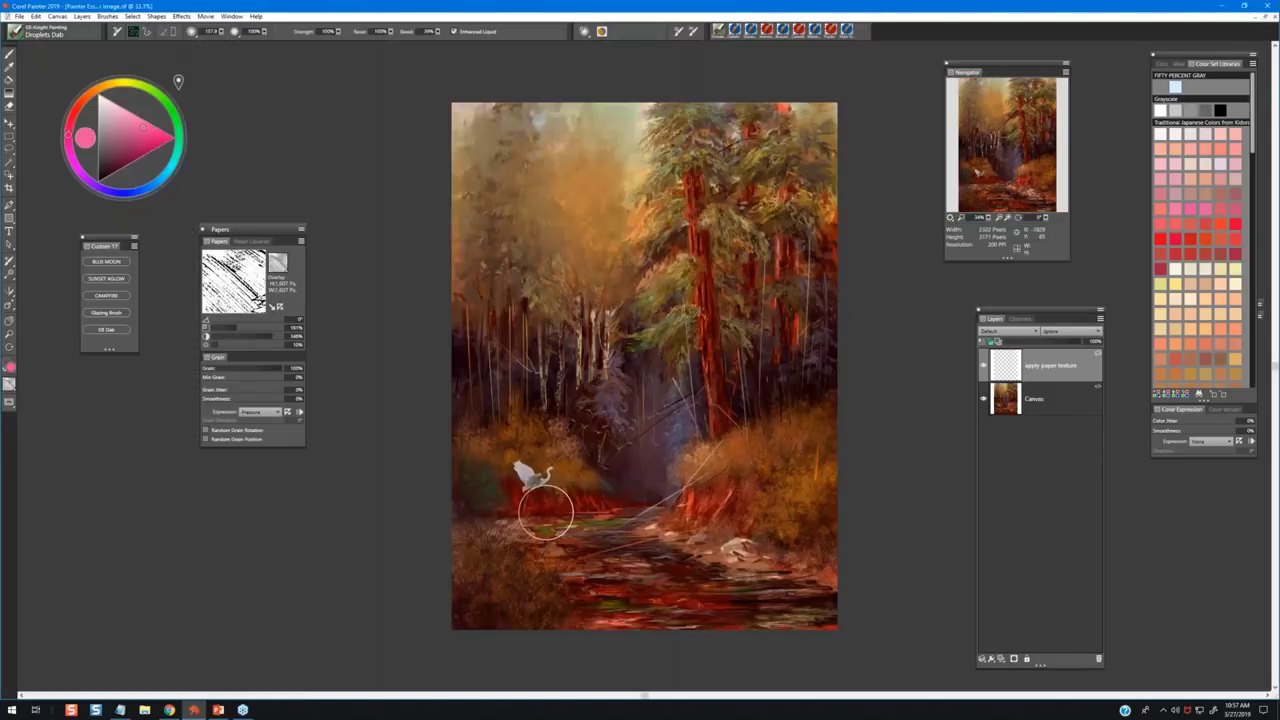
click(1230, 17)
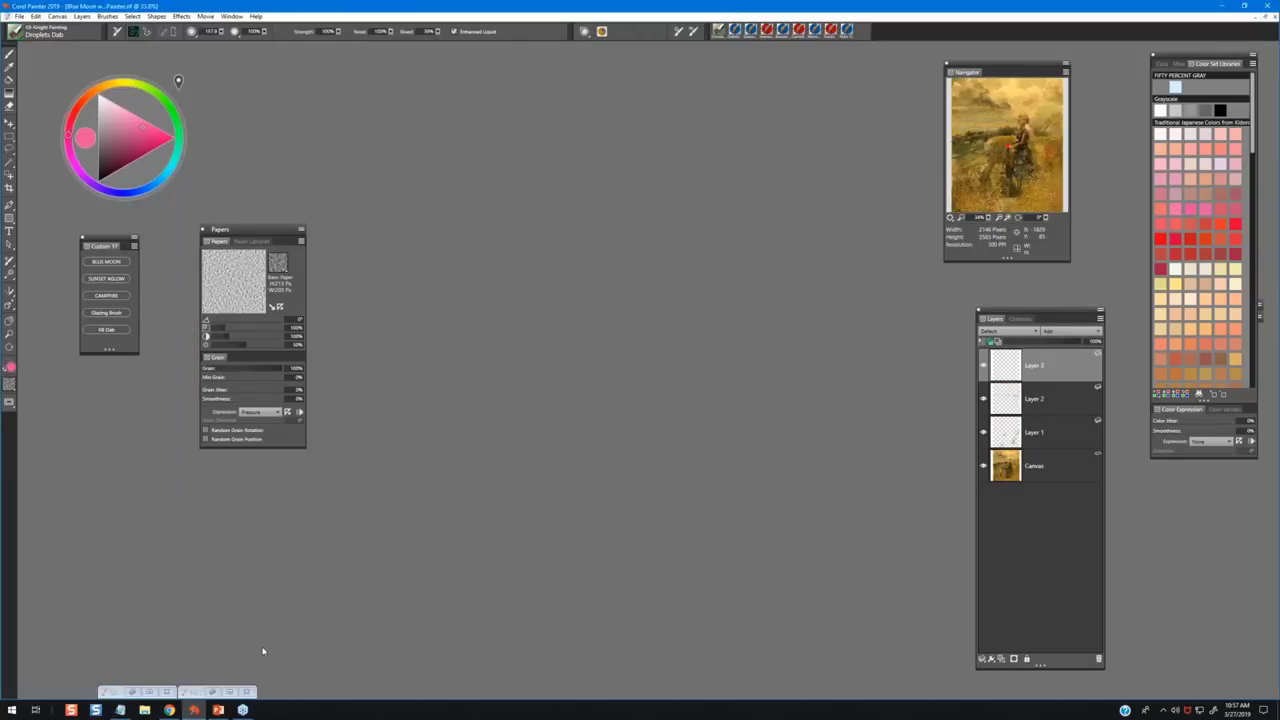
click(114, 691)
click(150, 692)
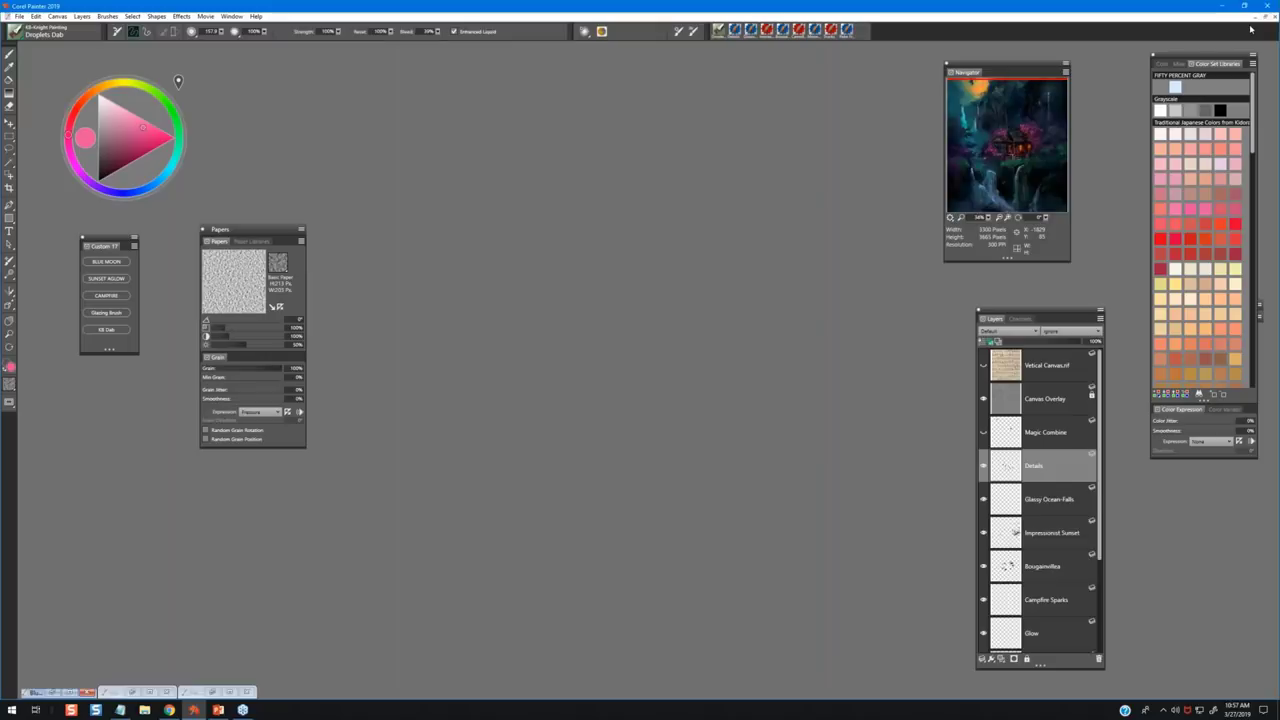
click(150, 692)
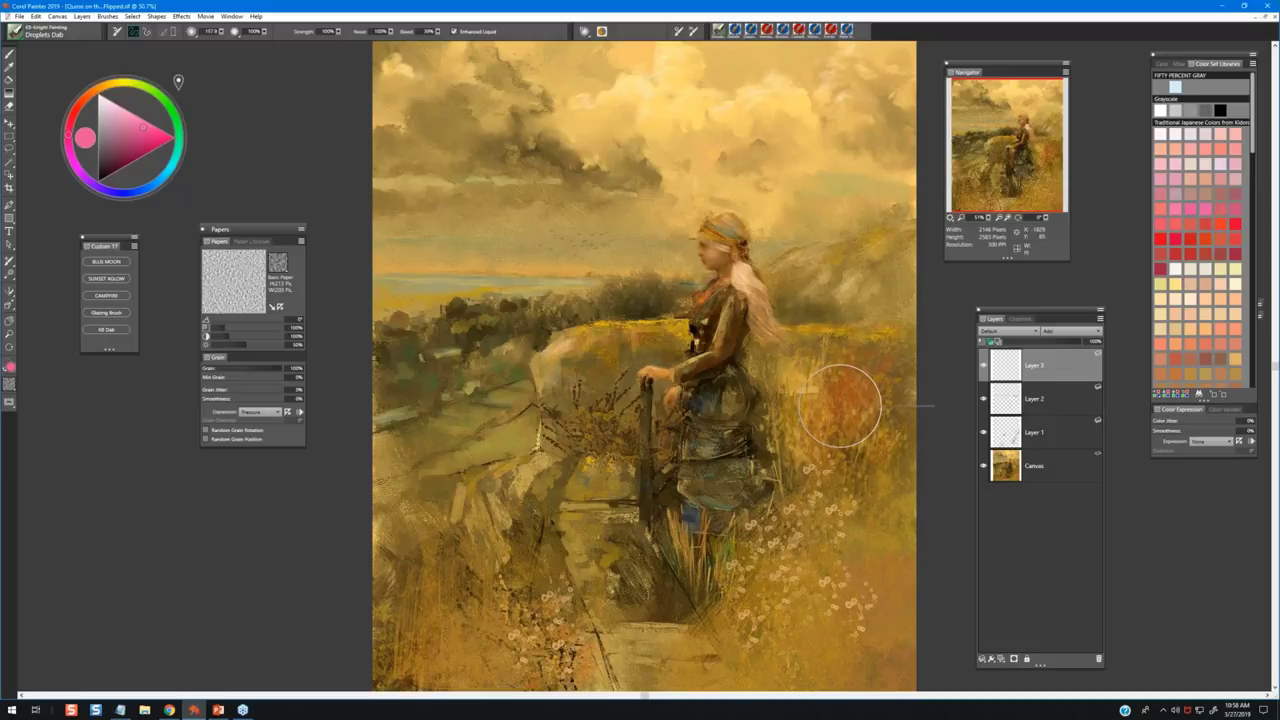
Look through the brush categories and choose the Pastel Gold Standard brush from KB-Knight.
click(45, 31)
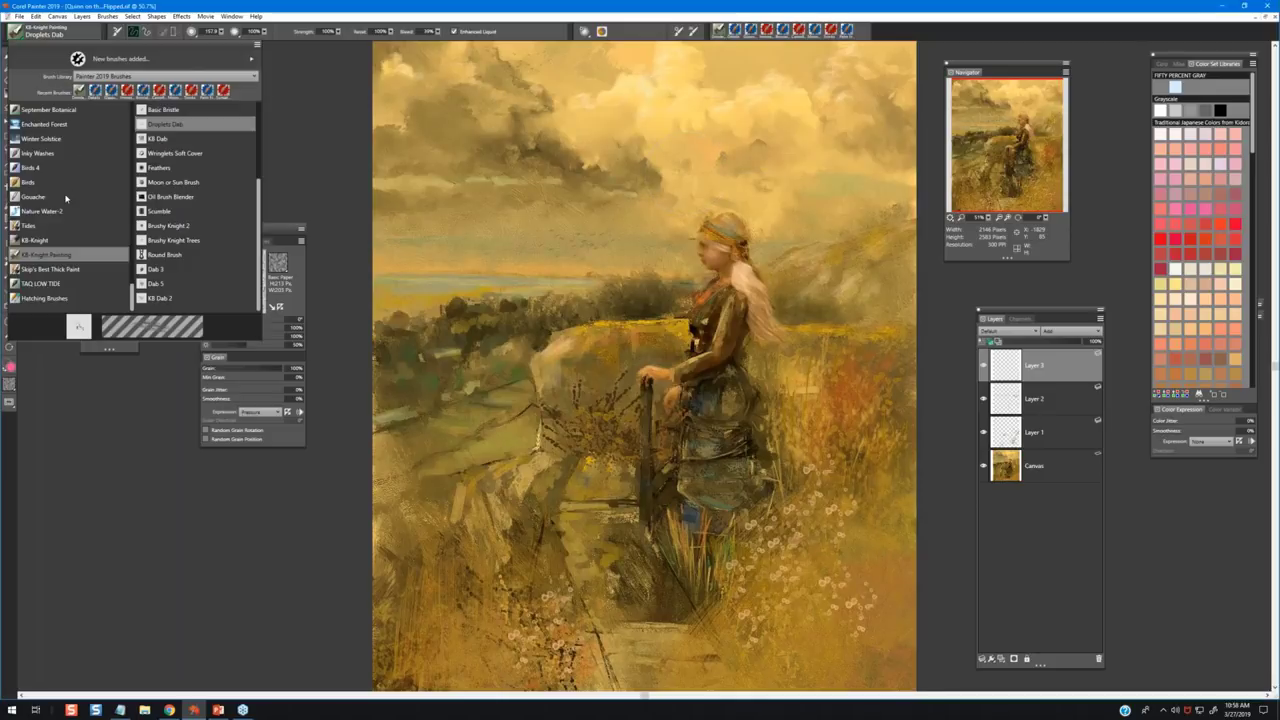
scroll(66, 198, up, 5)
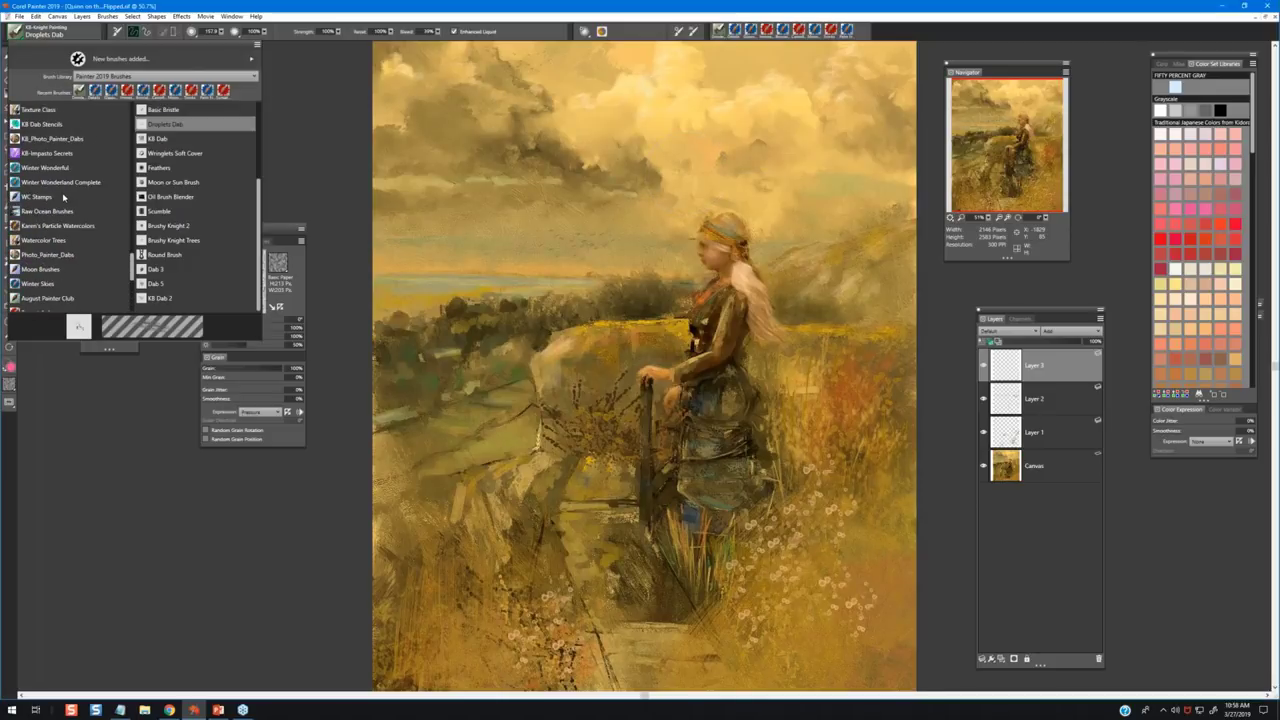
scroll(48, 205, down, 1)
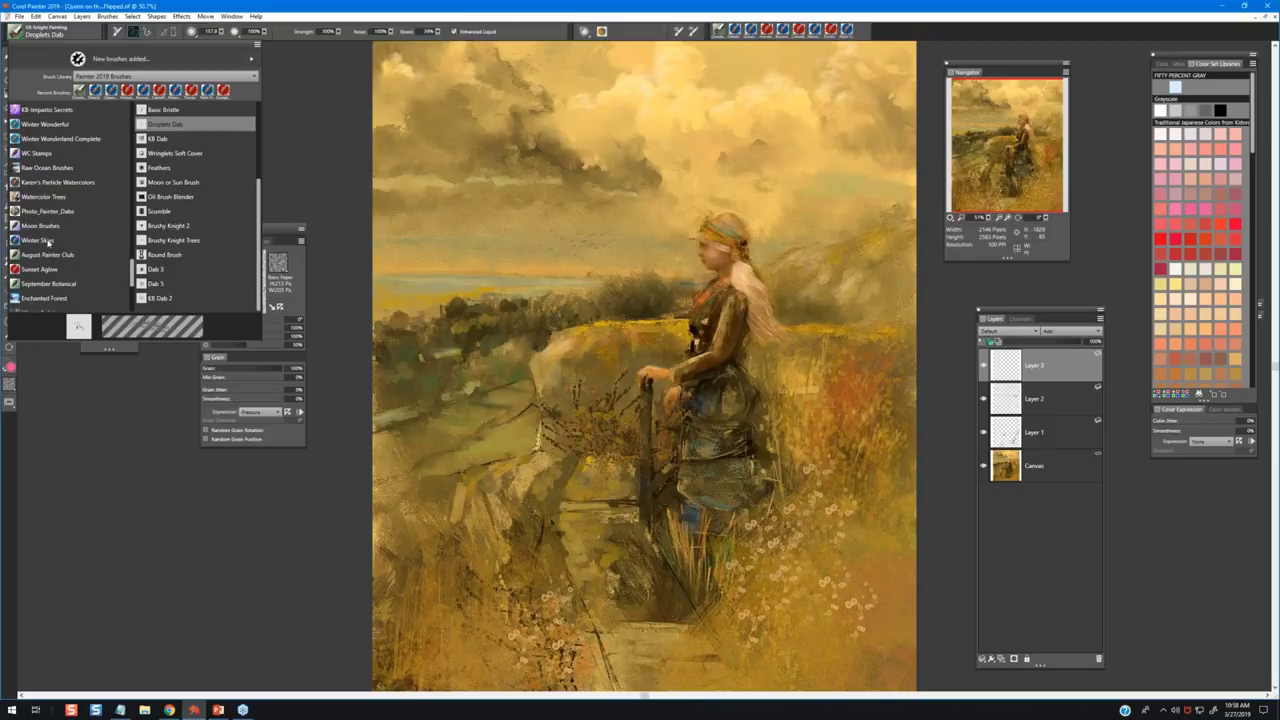
scroll(48, 243, down, 4)
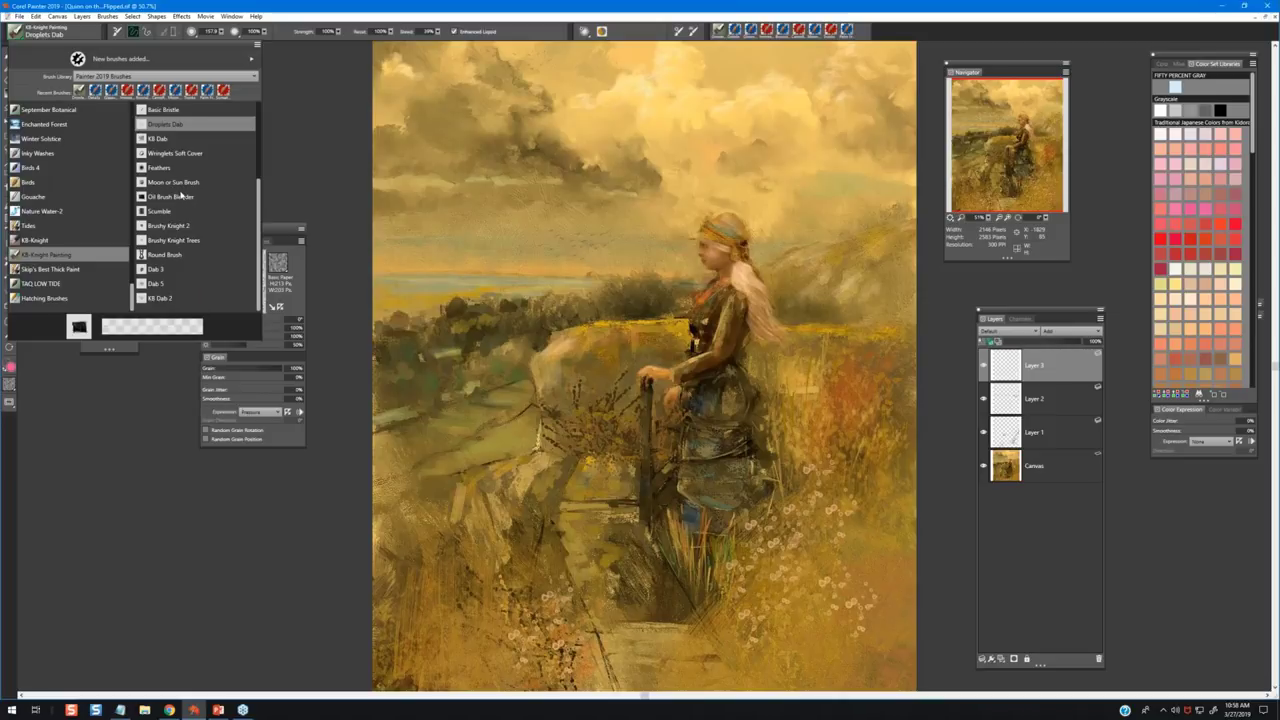
scroll(181, 197, up, 2)
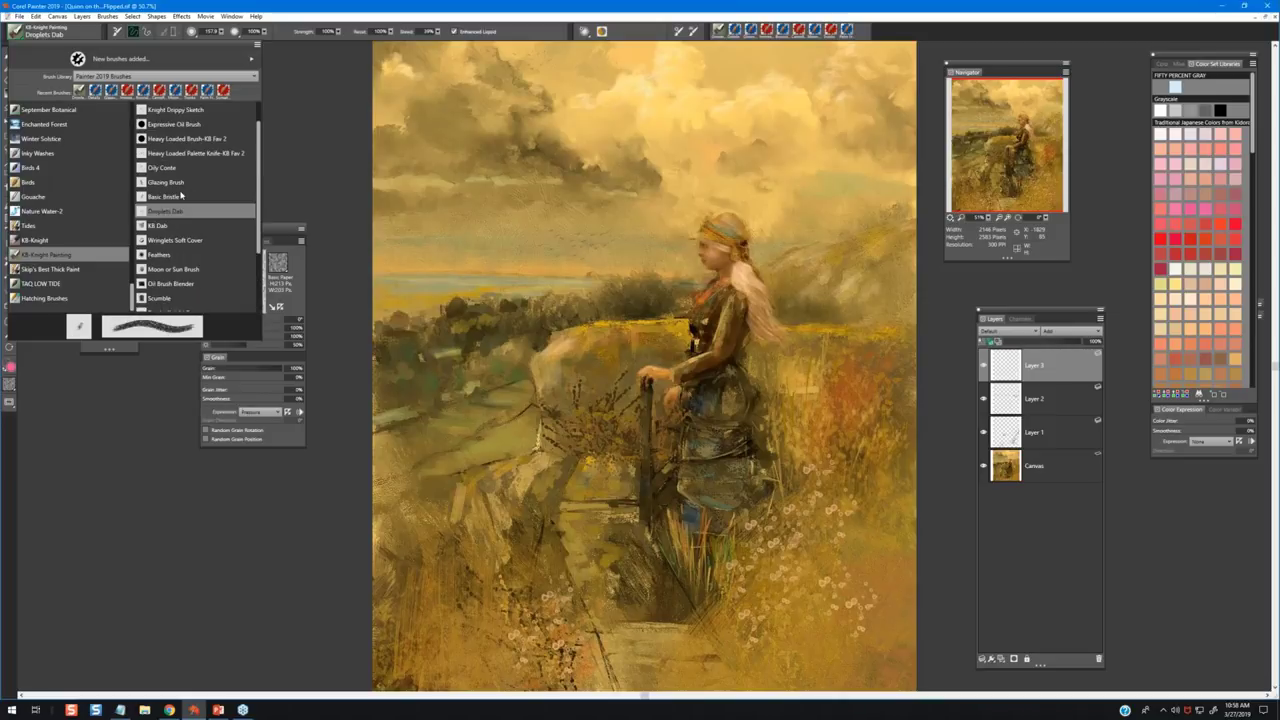
click(44, 240)
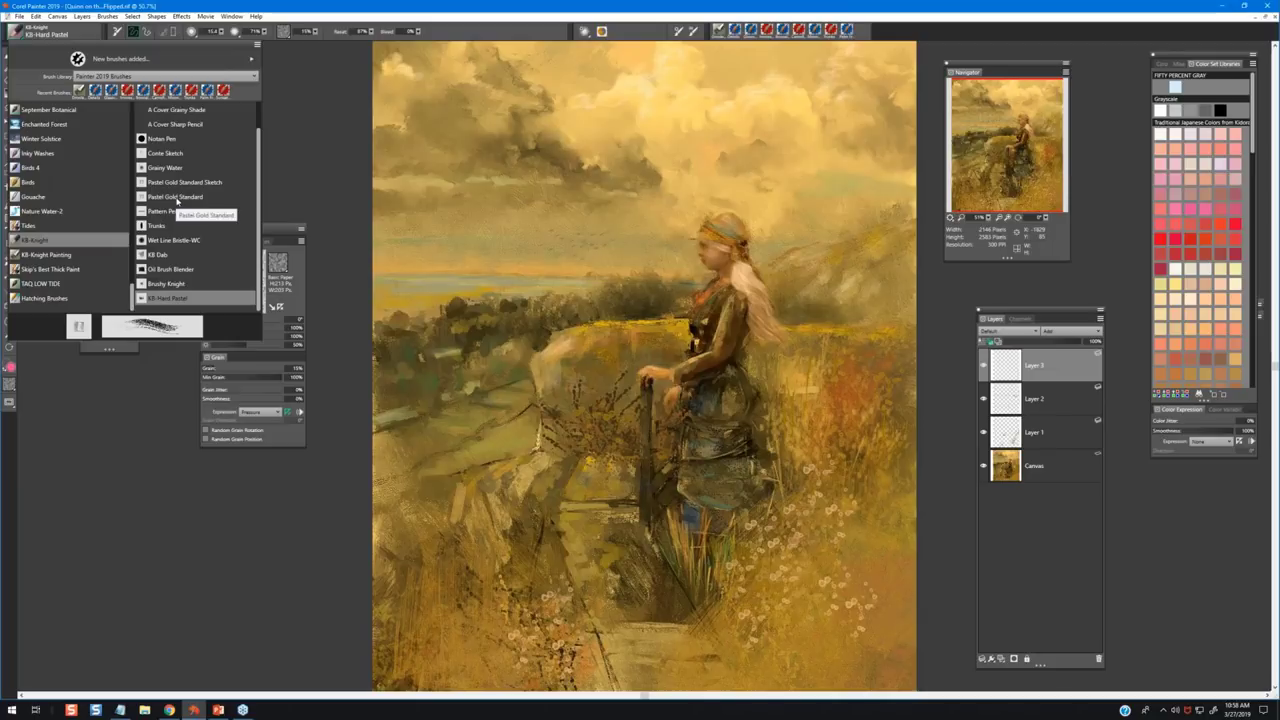
click(177, 198)
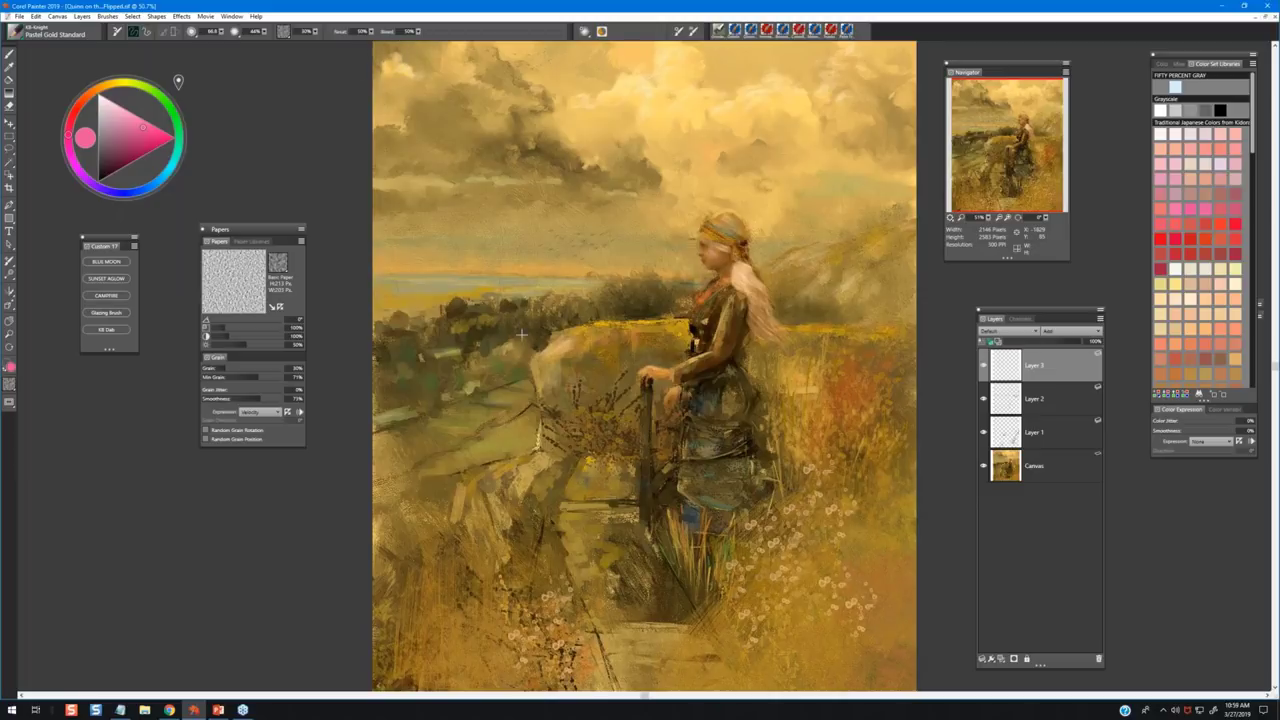
Resize the brush, sample golden and brown tones from the painting, and brush them over the rock beside the woman on Layer 3.
drag(522, 334, 523, 334)
alt+click(523, 334)
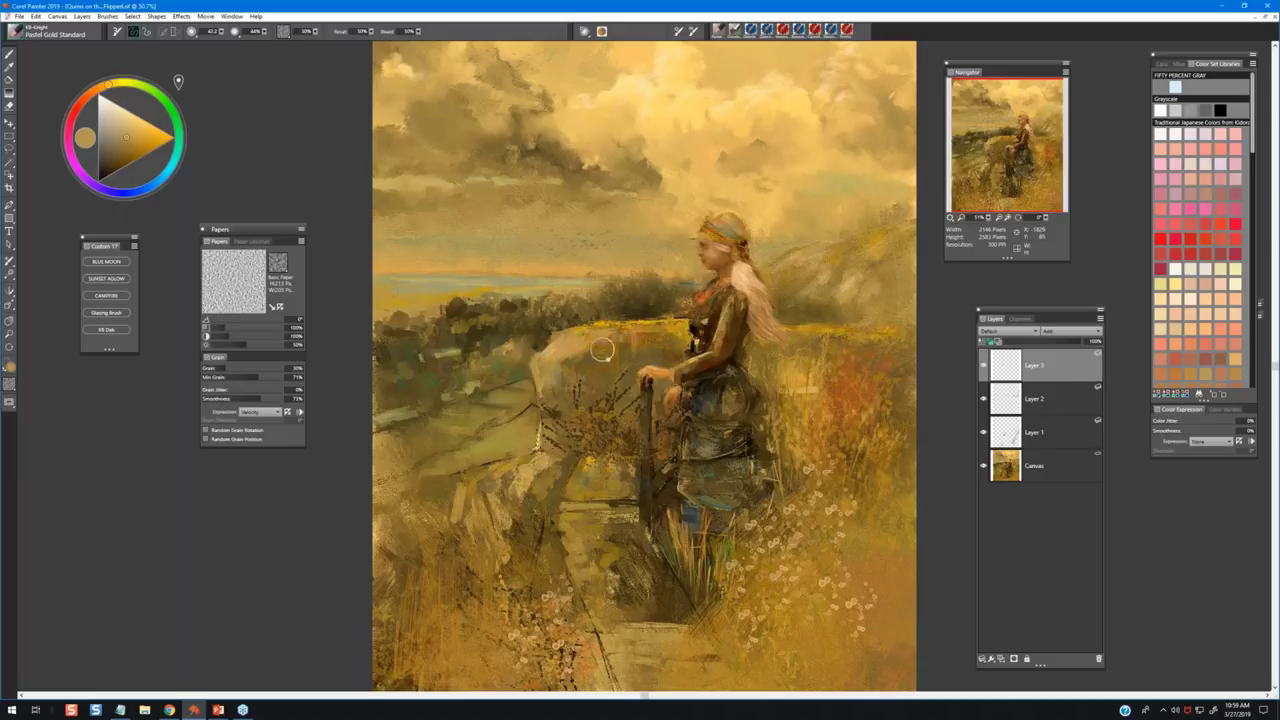
alt+click(577, 379)
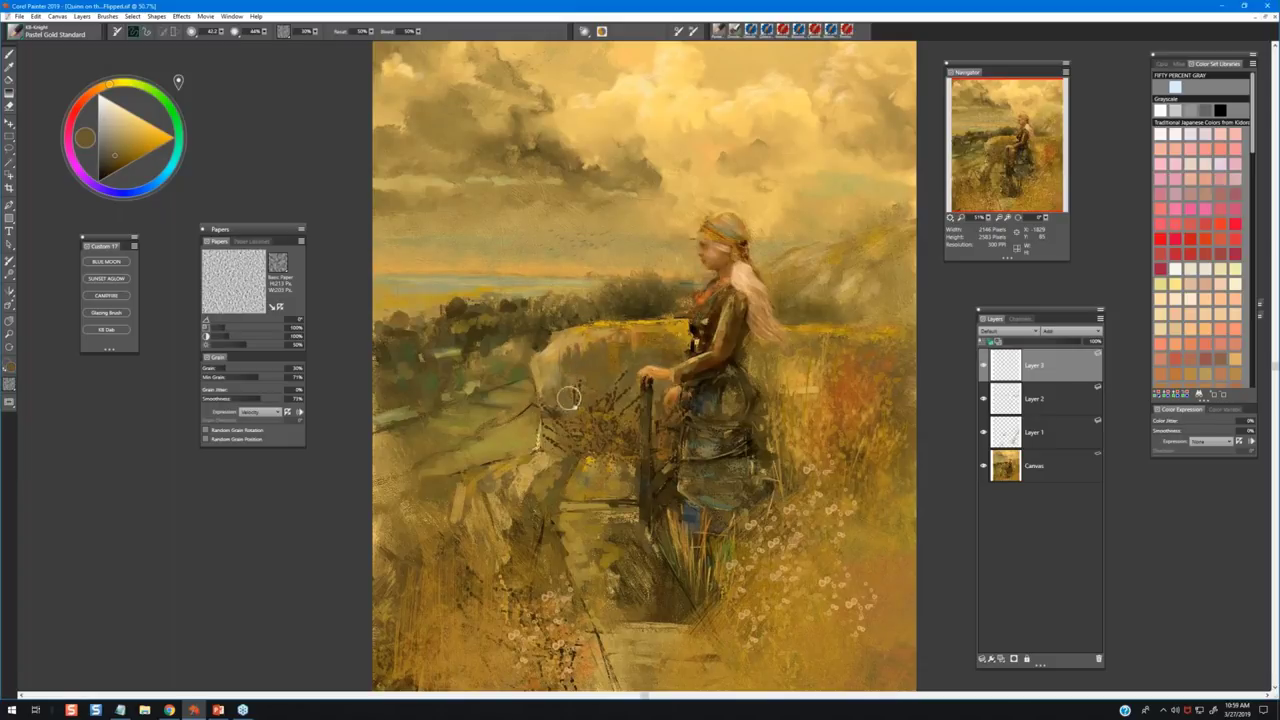
alt+click(590, 343)
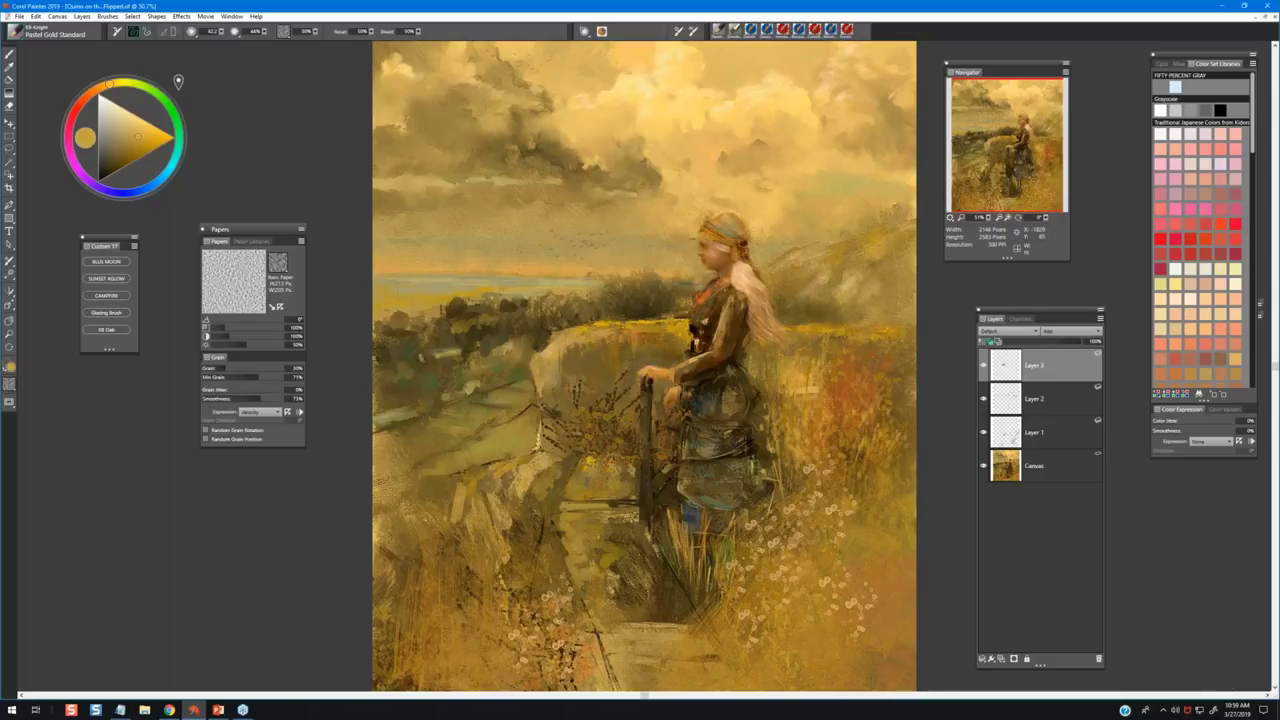
alt+click(565, 345)
alt+click(624, 334)
Minimize the painting and create a new 800 by 800 pixel image at 150 pixels per inch.
click(1220, 20)
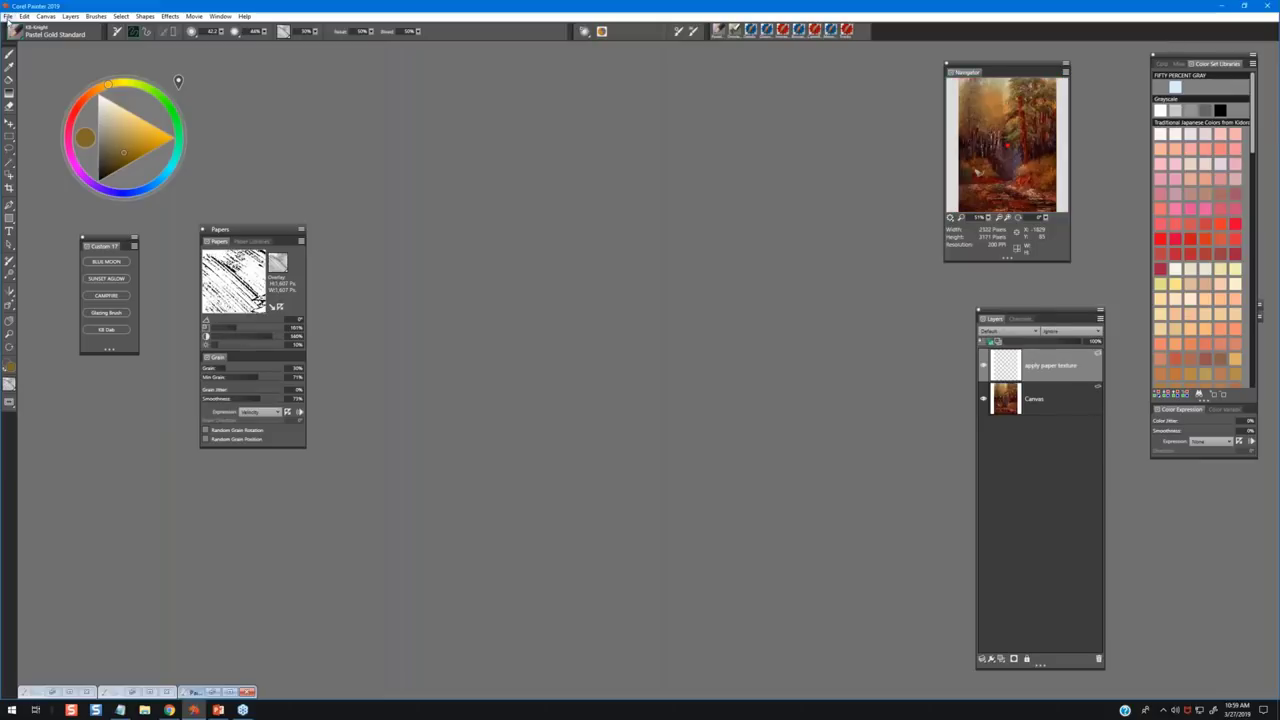
key(ctrl+n)
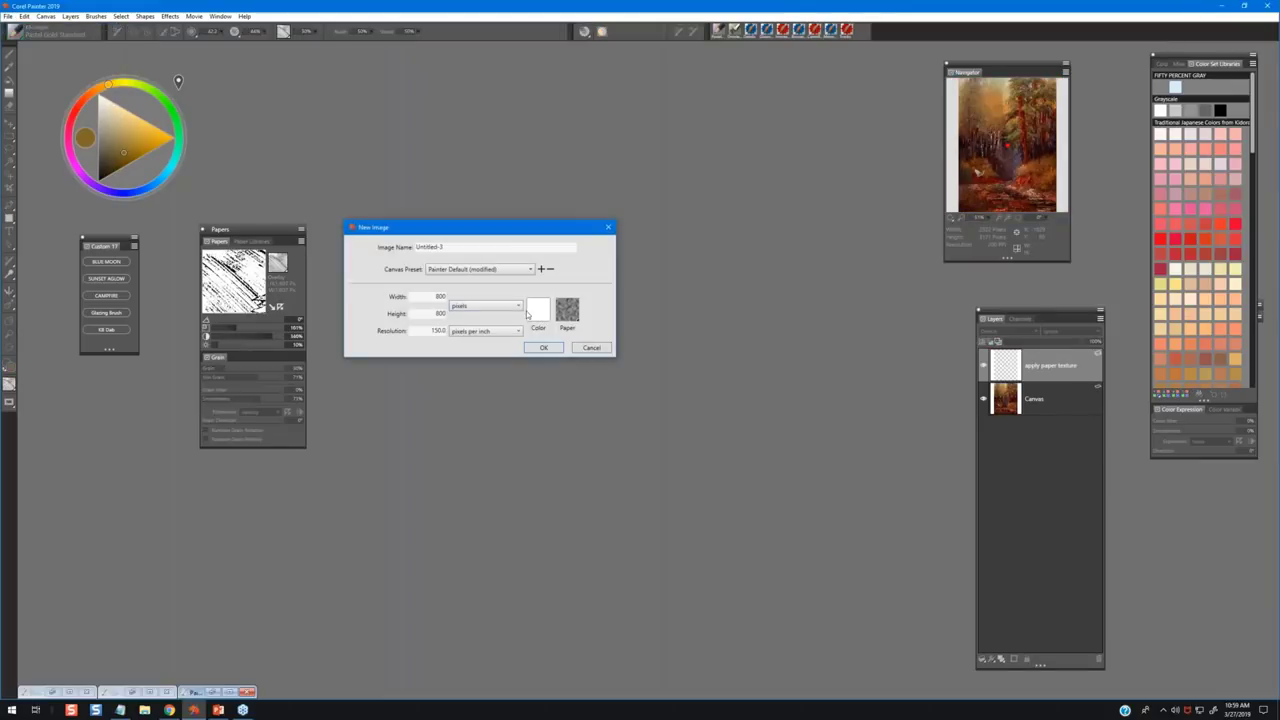
click(543, 350)
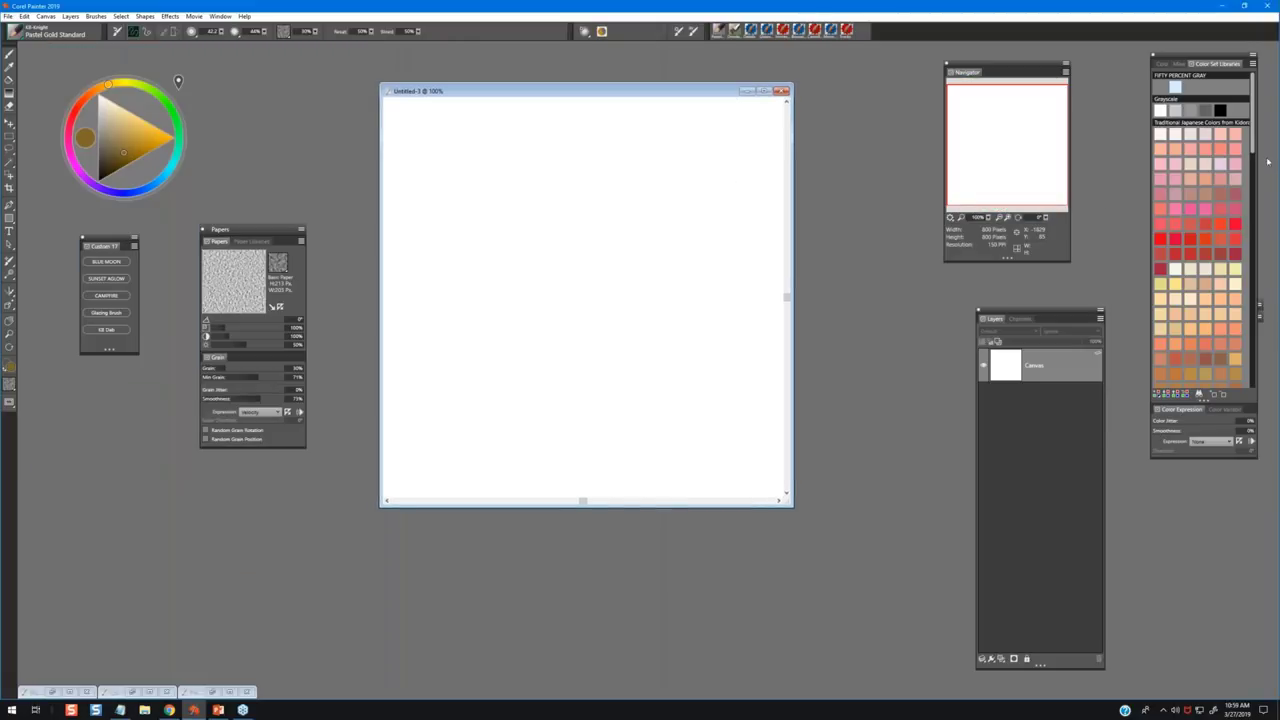
Choose a dark blue from the color set and fill the new canvas with it.
scroll(1250, 148, down, 10)
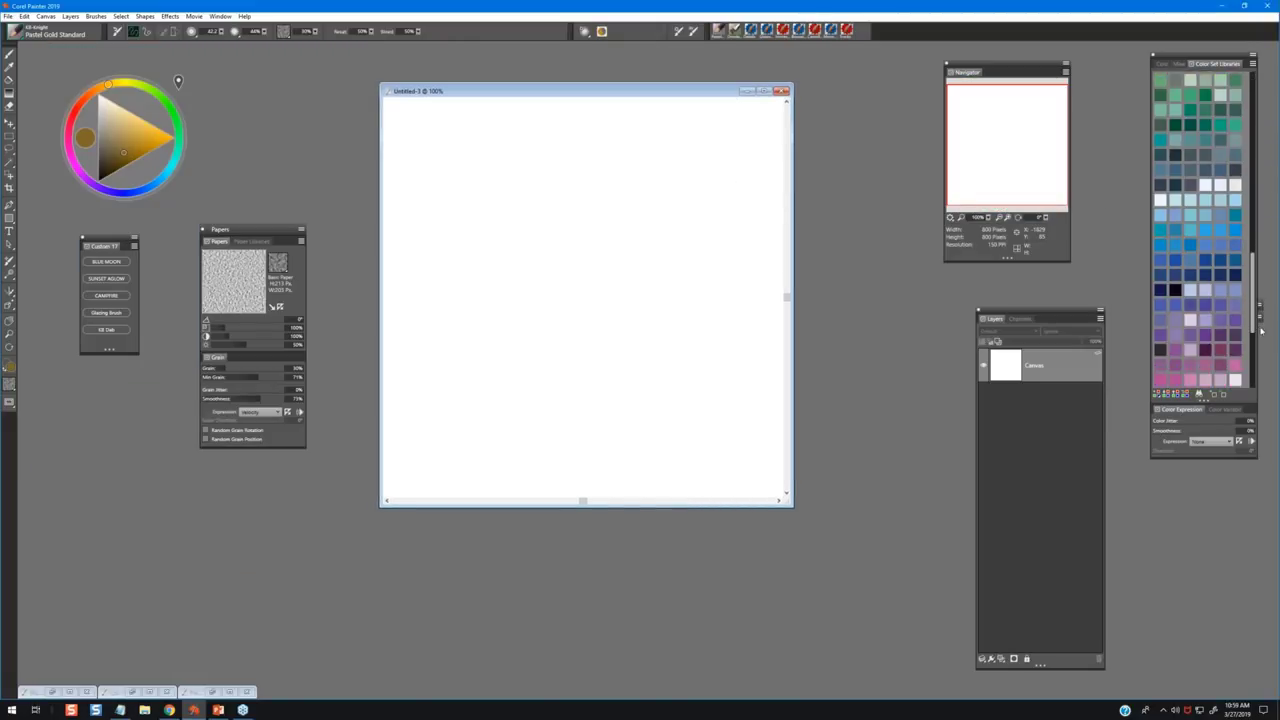
click(1221, 265)
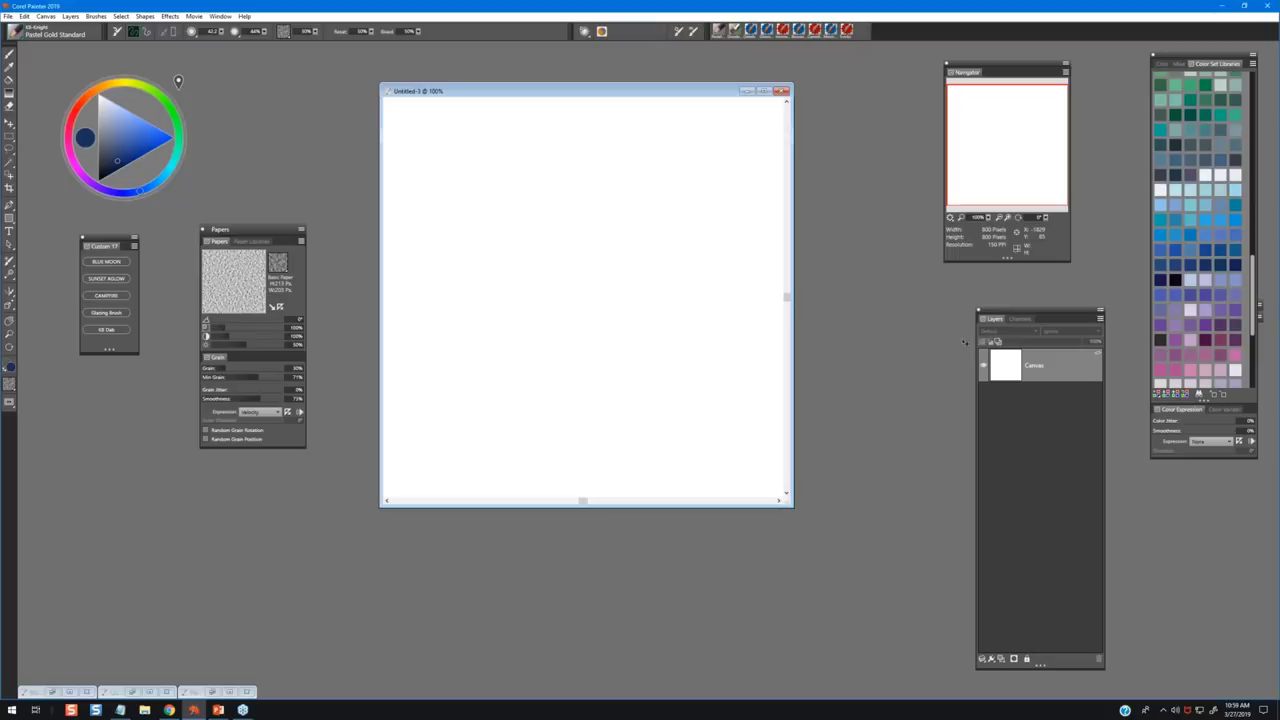
key(ctrl+f)
key(Return)
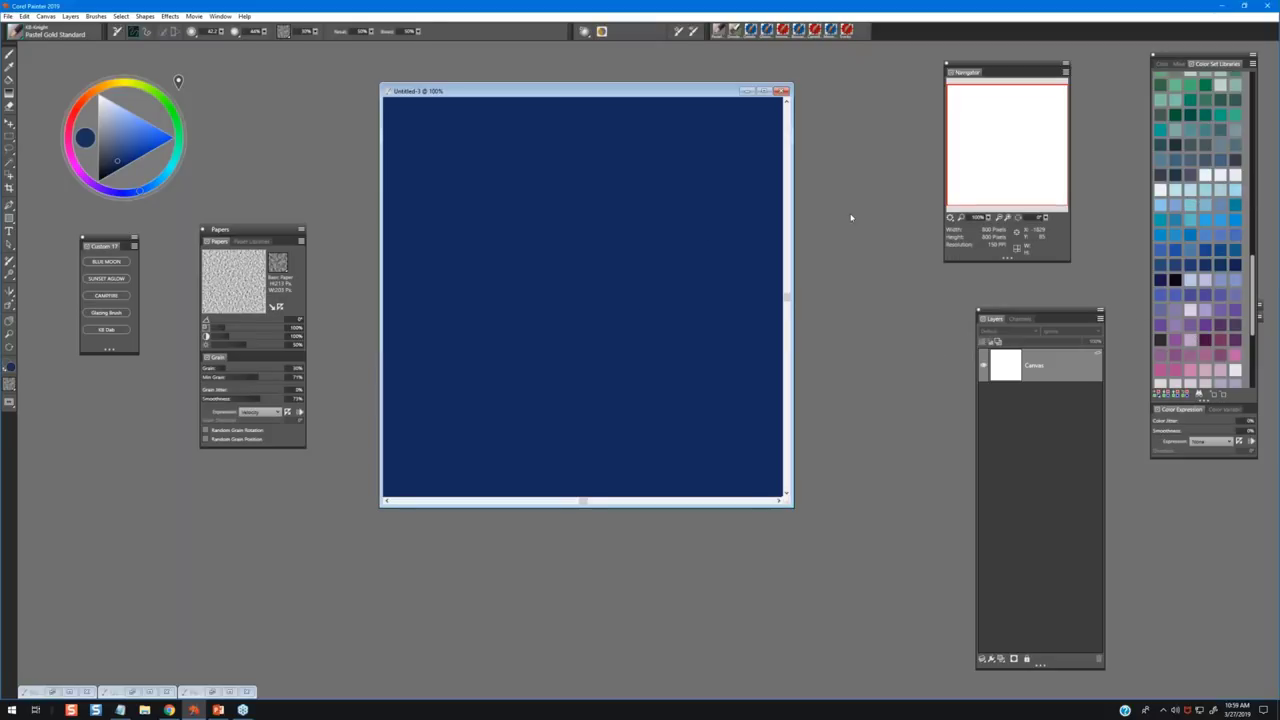
Resize the brush, set its resaturation to 82%, and paint a broad vertical stroke in pale bluish white on the blue canvas.
drag(568, 212, 585, 212)
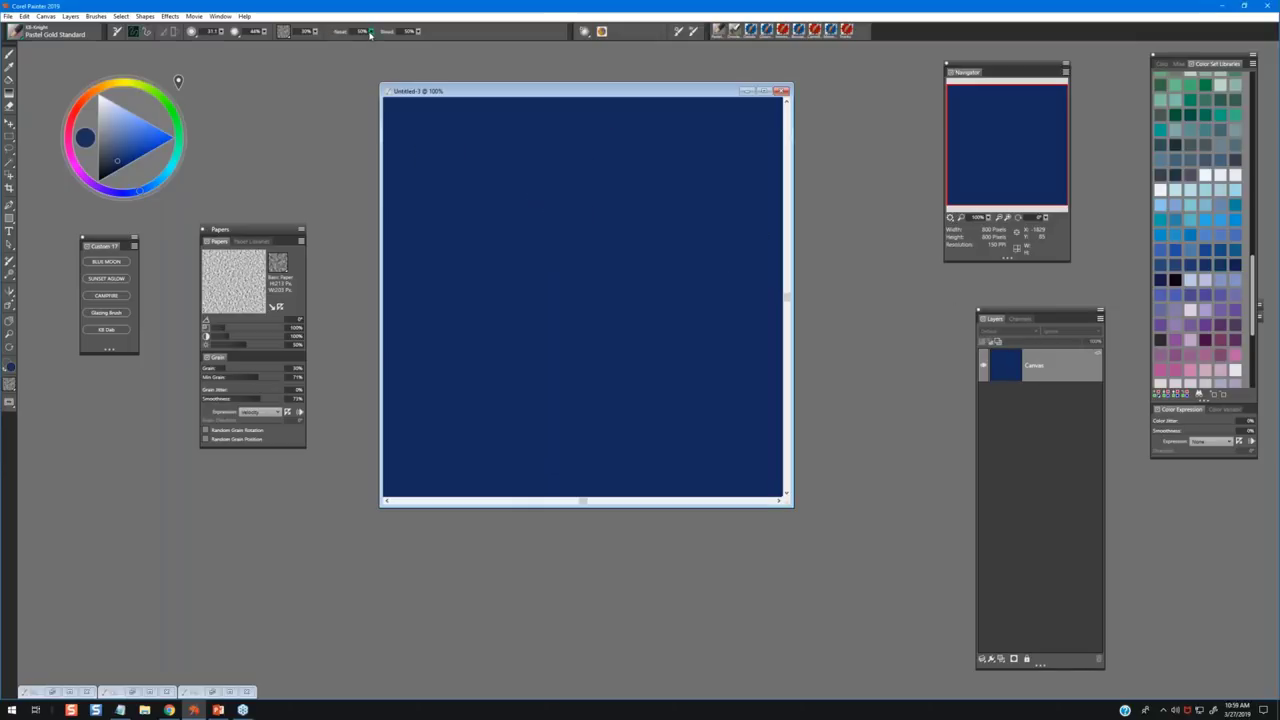
drag(369, 33, 405, 33)
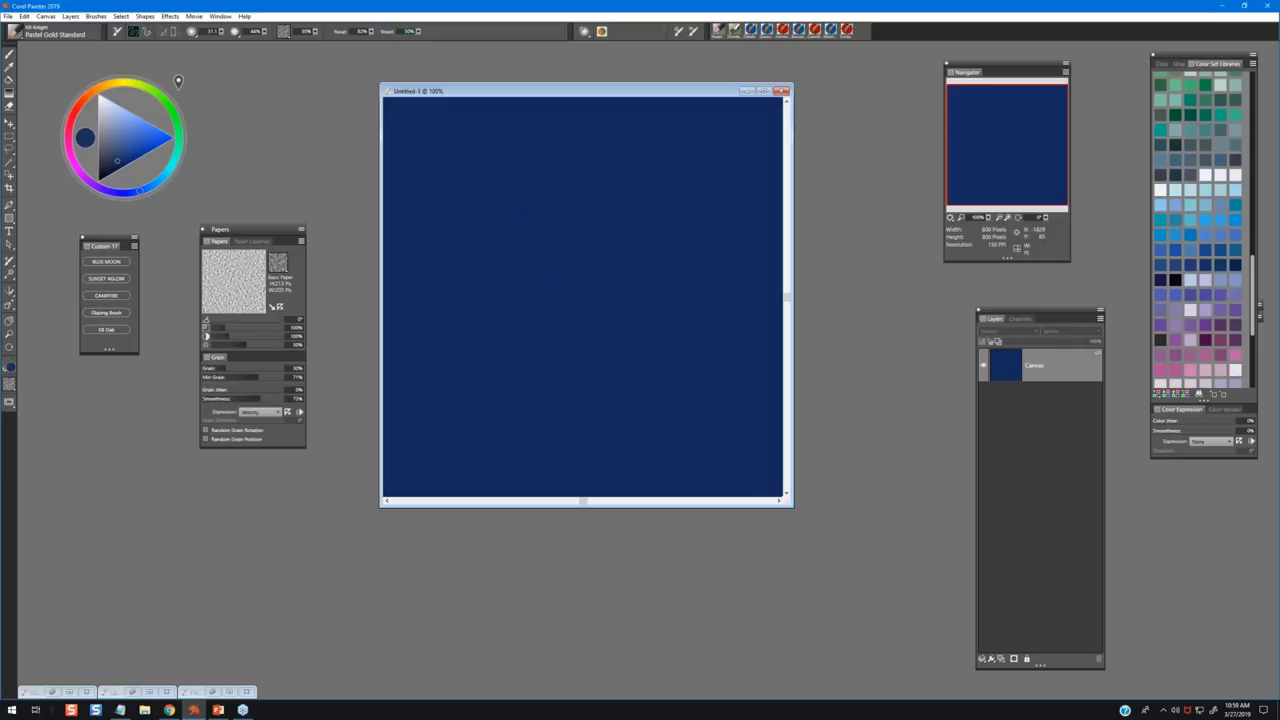
click(1205, 176)
mouse_move(565, 200)
mouse_down()
mouse_move(560, 267)
mouse_move(565, 207)
mouse_move(571, 314)
mouse_move(564, 206)
mouse_move(570, 329)
mouse_move(566, 197)
mouse_move(571, 362)
mouse_up()
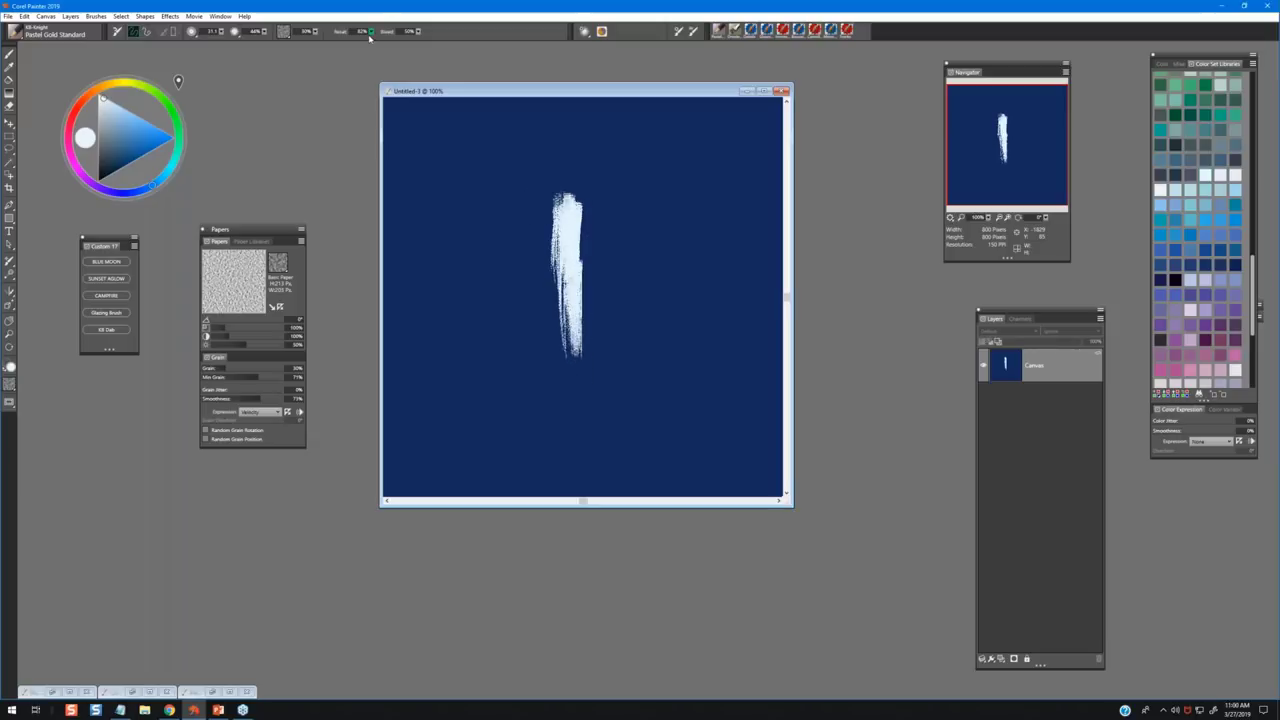
Set the brush's resaturation to 0% and blend the edges and ends of the pale stroke into the blue background.
drag(369, 36, 387, 76)
key(bracketright)
key(bracketright)
key(bracketright)
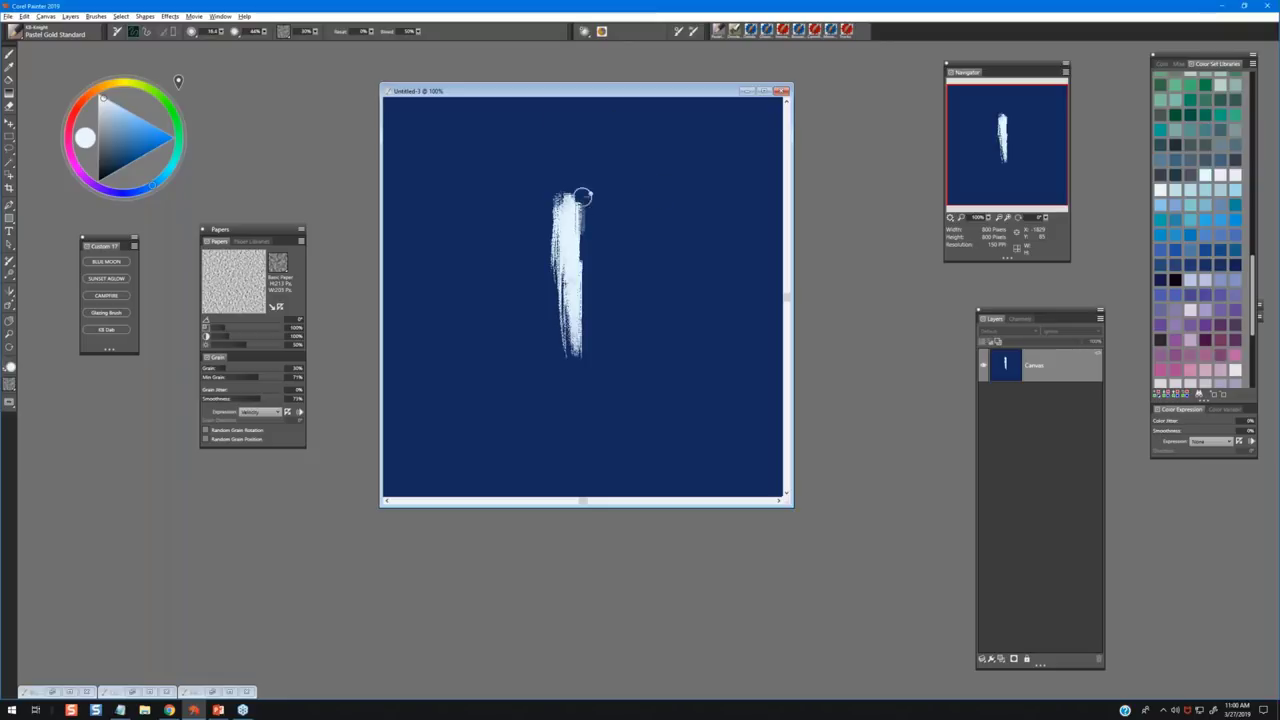
drag(583, 197, 578, 318)
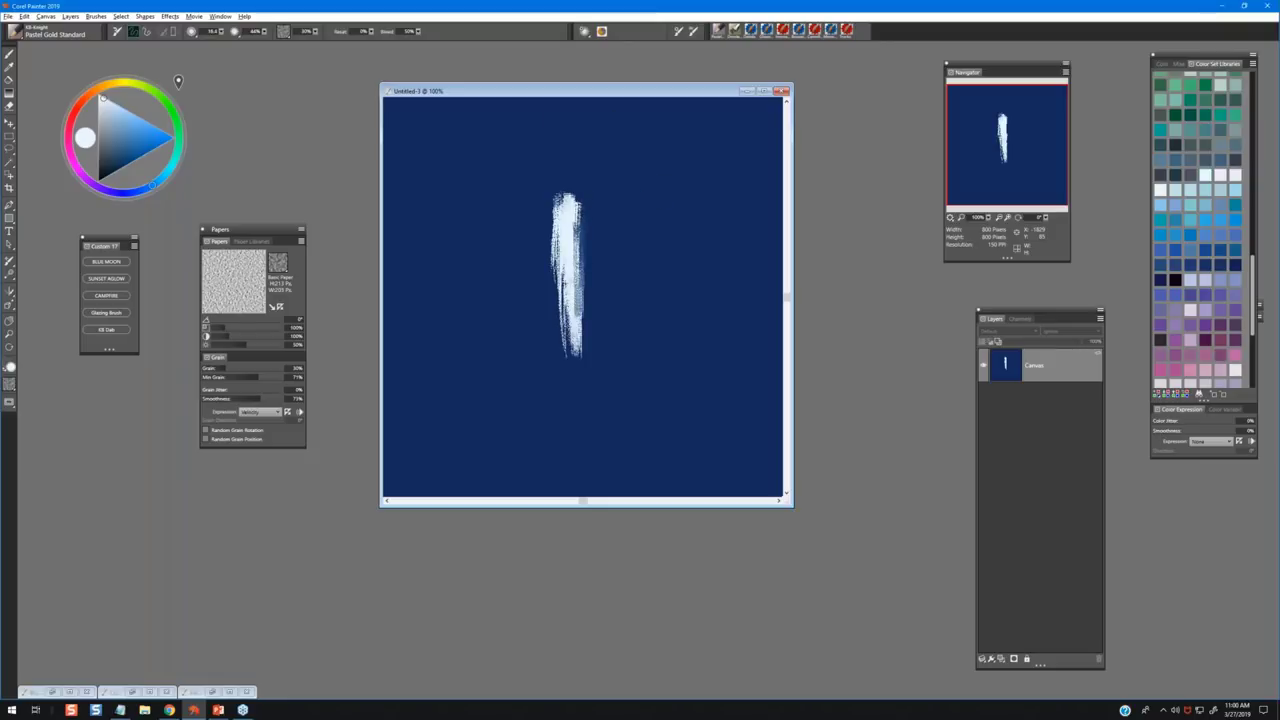
drag(580, 200, 574, 360)
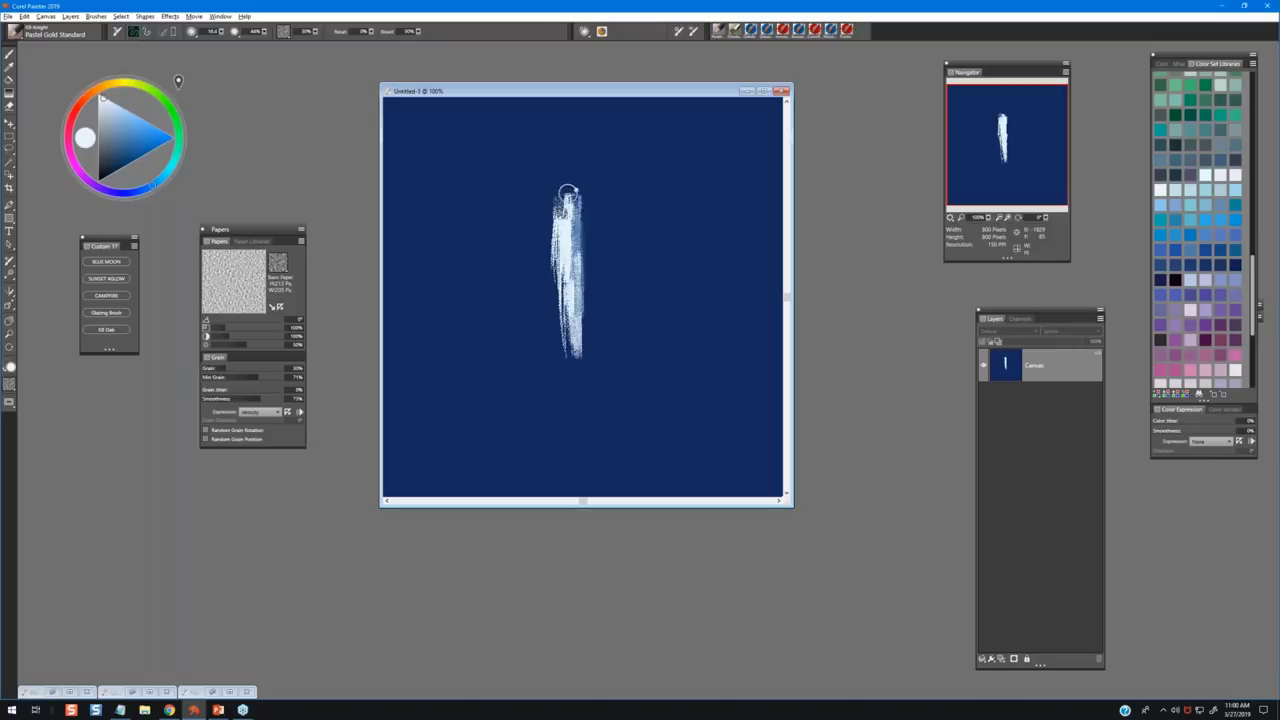
drag(567, 191, 577, 360)
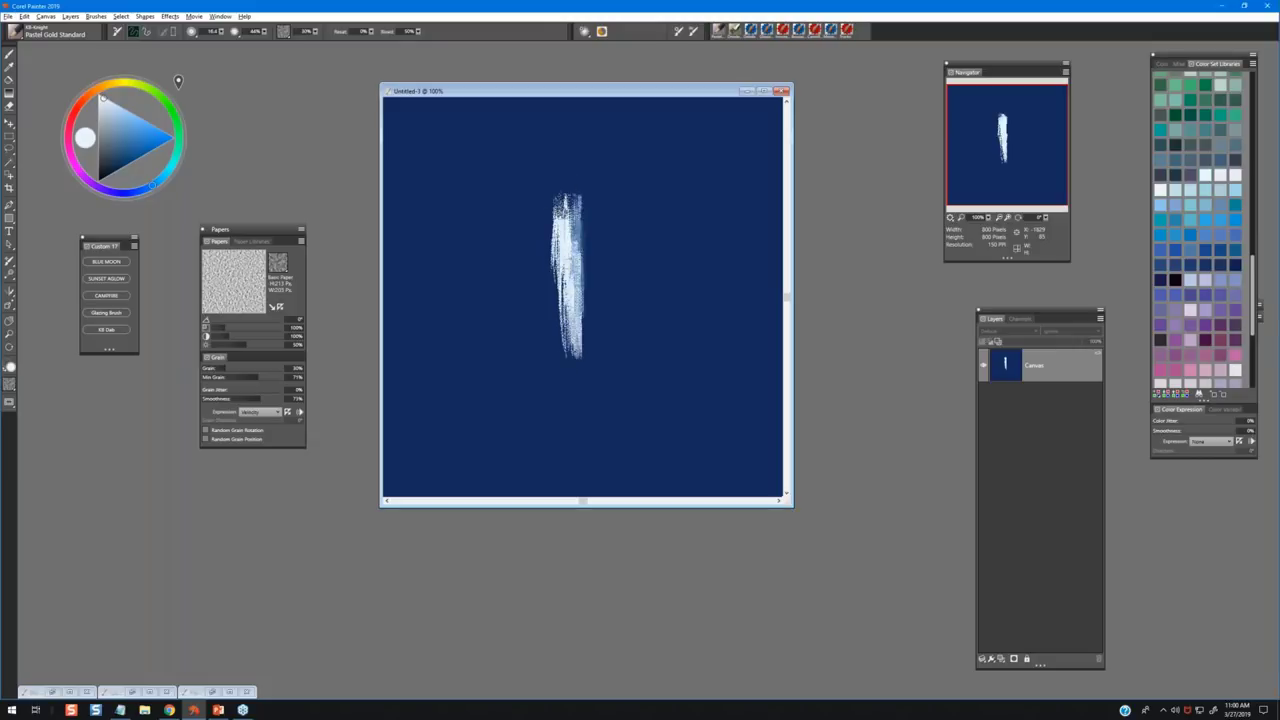
mouse_move(566, 200)
mouse_down()
mouse_move(573, 230)
mouse_move(572, 203)
mouse_move(583, 308)
mouse_move(575, 231)
mouse_move(555, 266)
mouse_move(559, 189)
mouse_move(560, 291)
mouse_move(575, 202)
mouse_move(587, 334)
mouse_move(585, 245)
mouse_move(578, 325)
mouse_move(570, 224)
mouse_move(573, 206)
mouse_move(586, 260)
mouse_move(590, 205)
mouse_up()
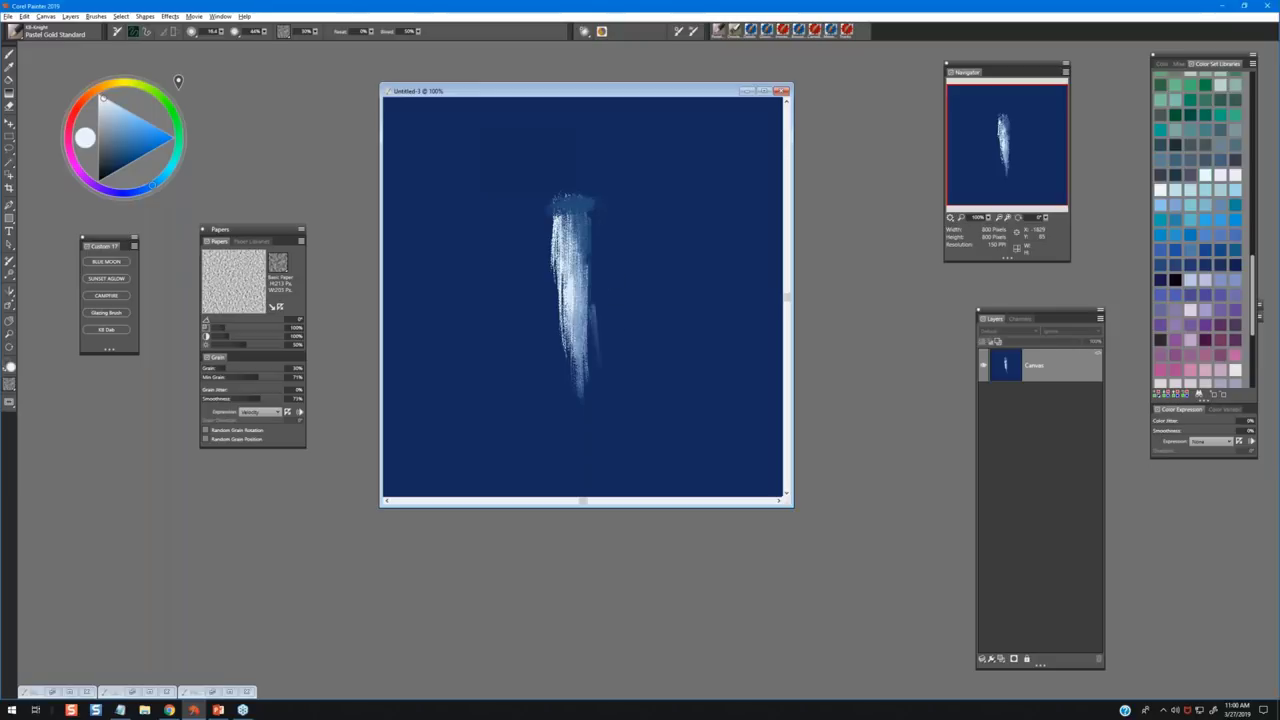
drag(592, 305, 598, 396)
Switch to the Sunset Aglow brush category and choose the Trunks brush.
click(24, 34)
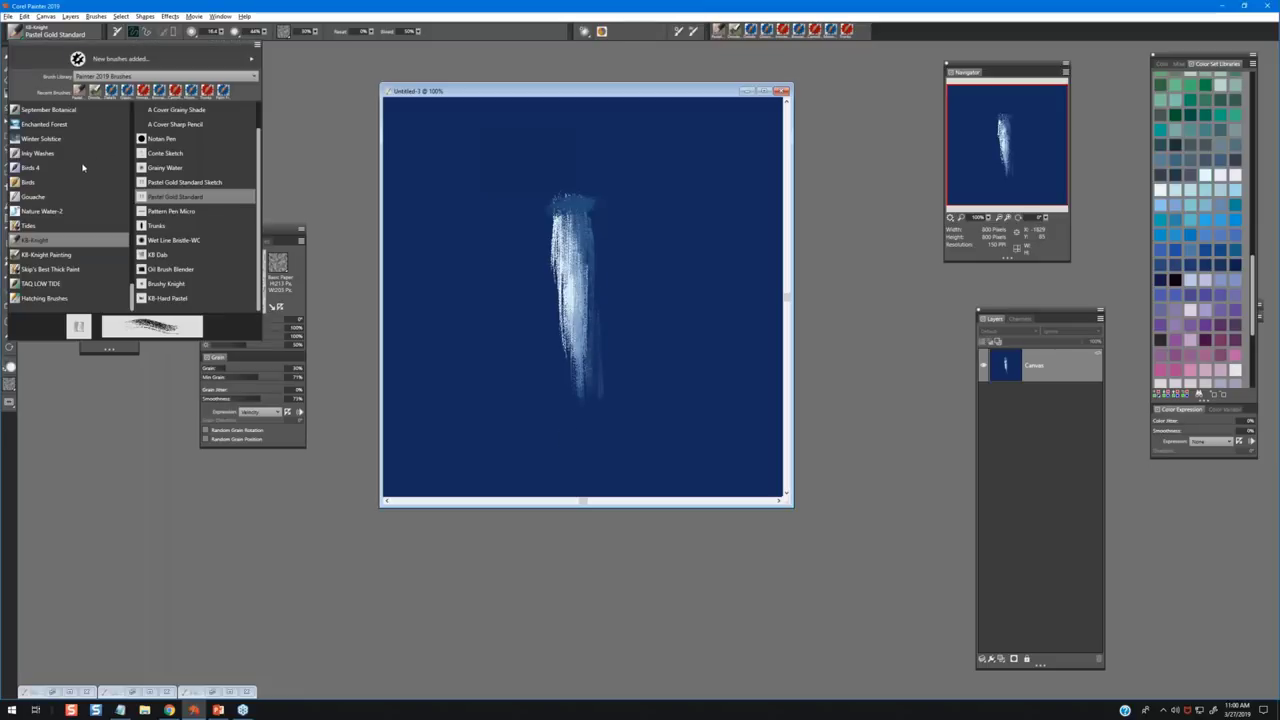
click(96, 402)
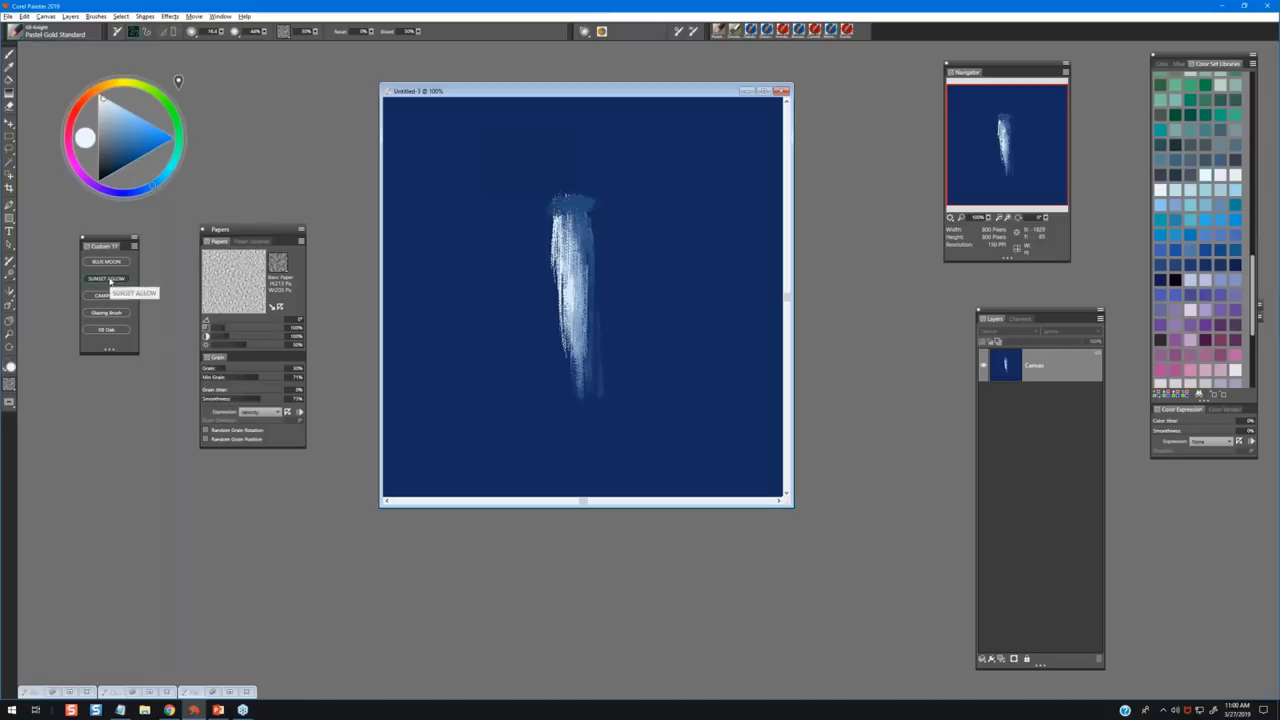
click(106, 278)
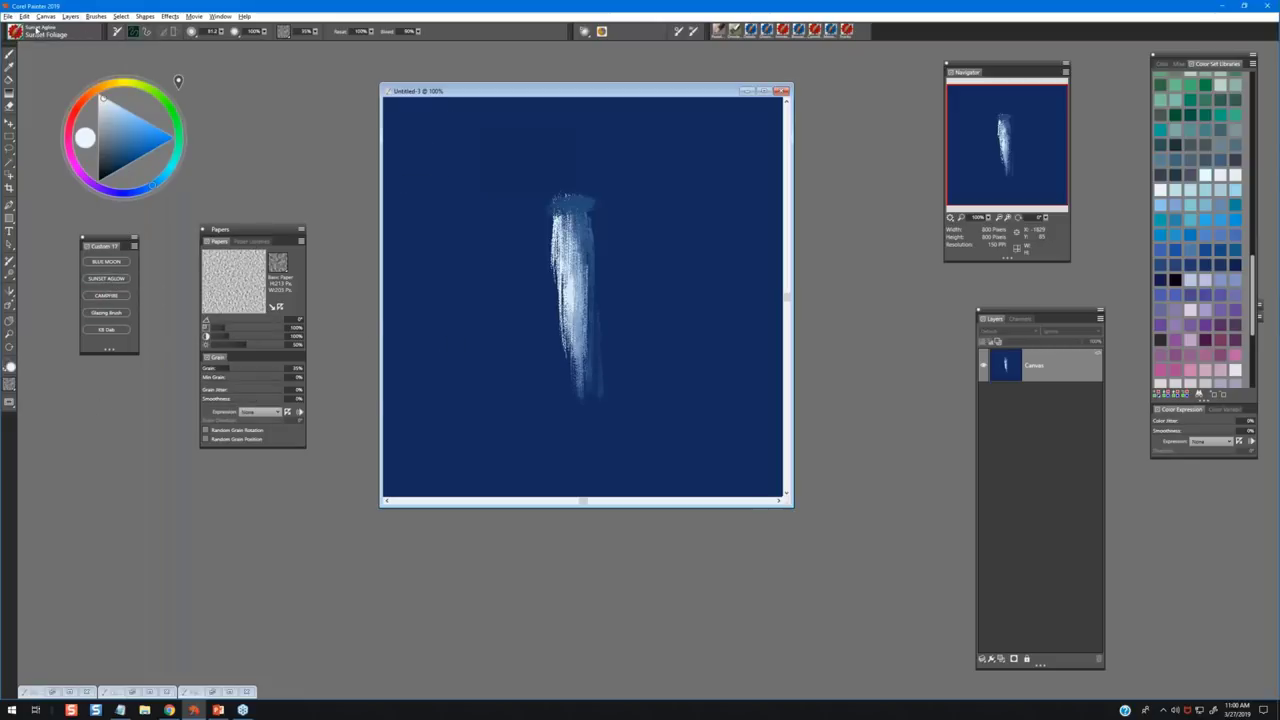
click(15, 31)
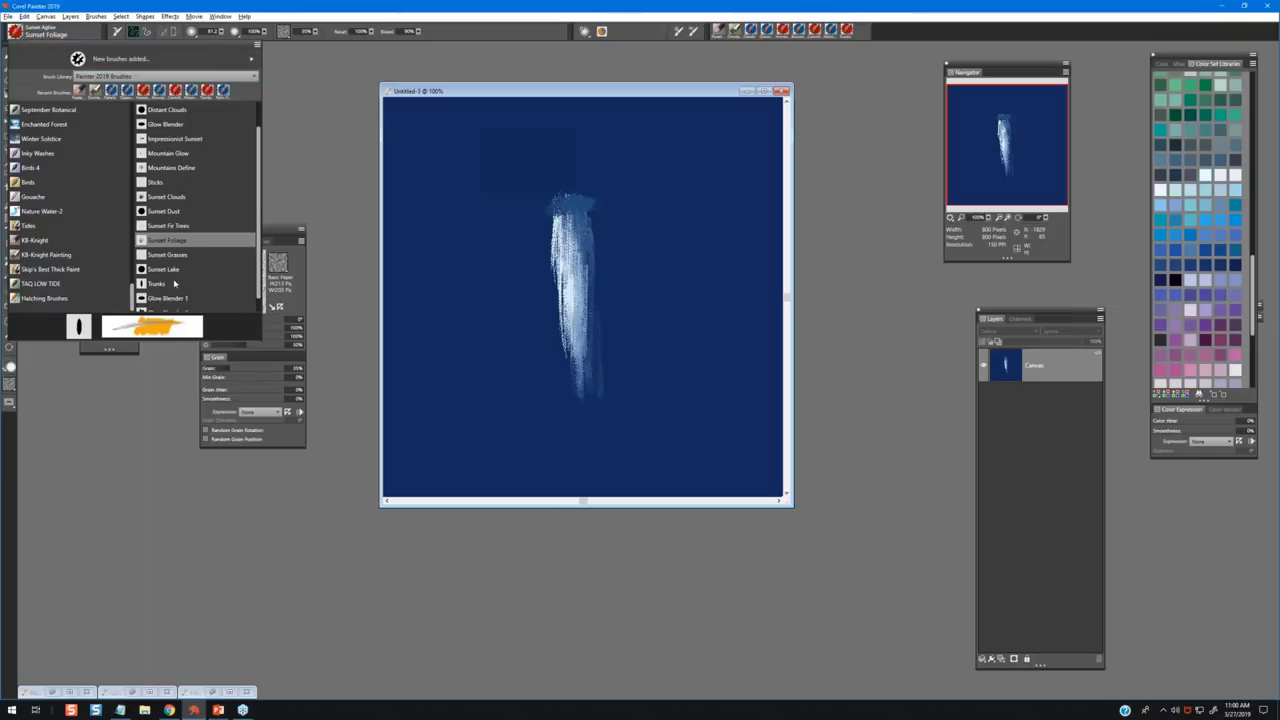
click(158, 284)
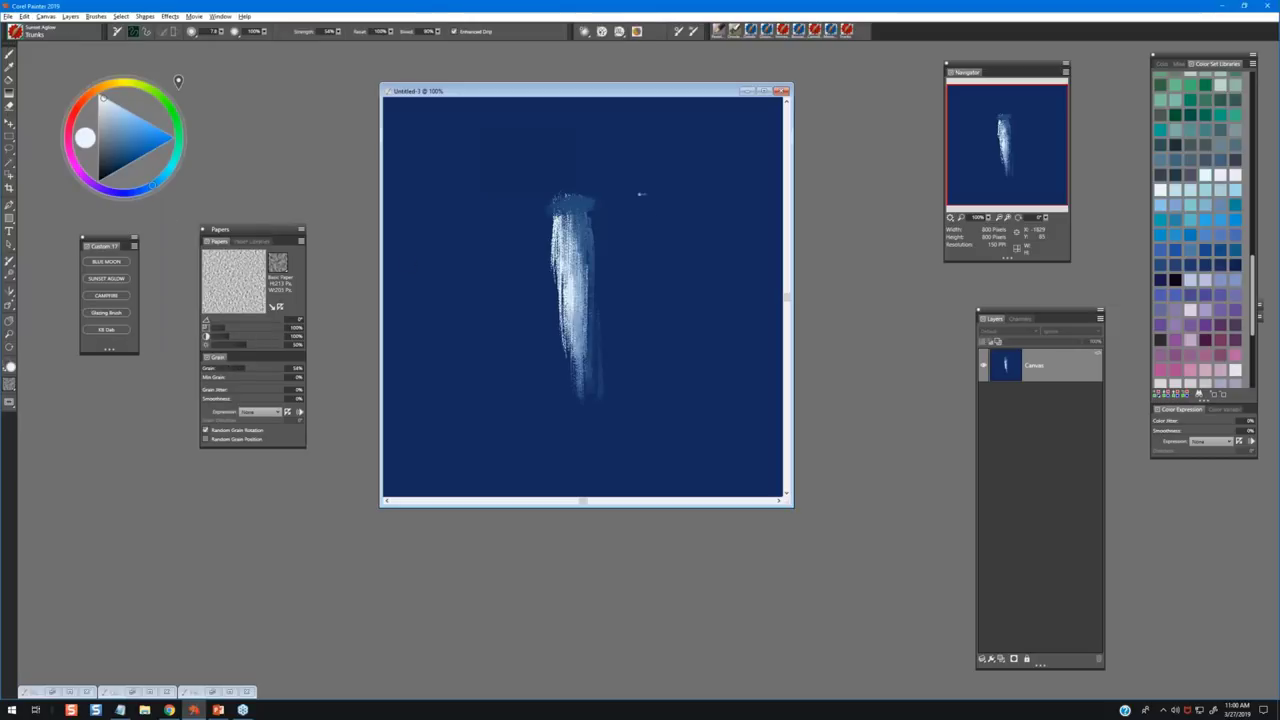
Paint a narrow vertical tree trunk in pale bluish white to the right of the blended stroke, layering long, streaky overlapping strokes.
drag(641, 194, 640, 266)
drag(638, 182, 650, 348)
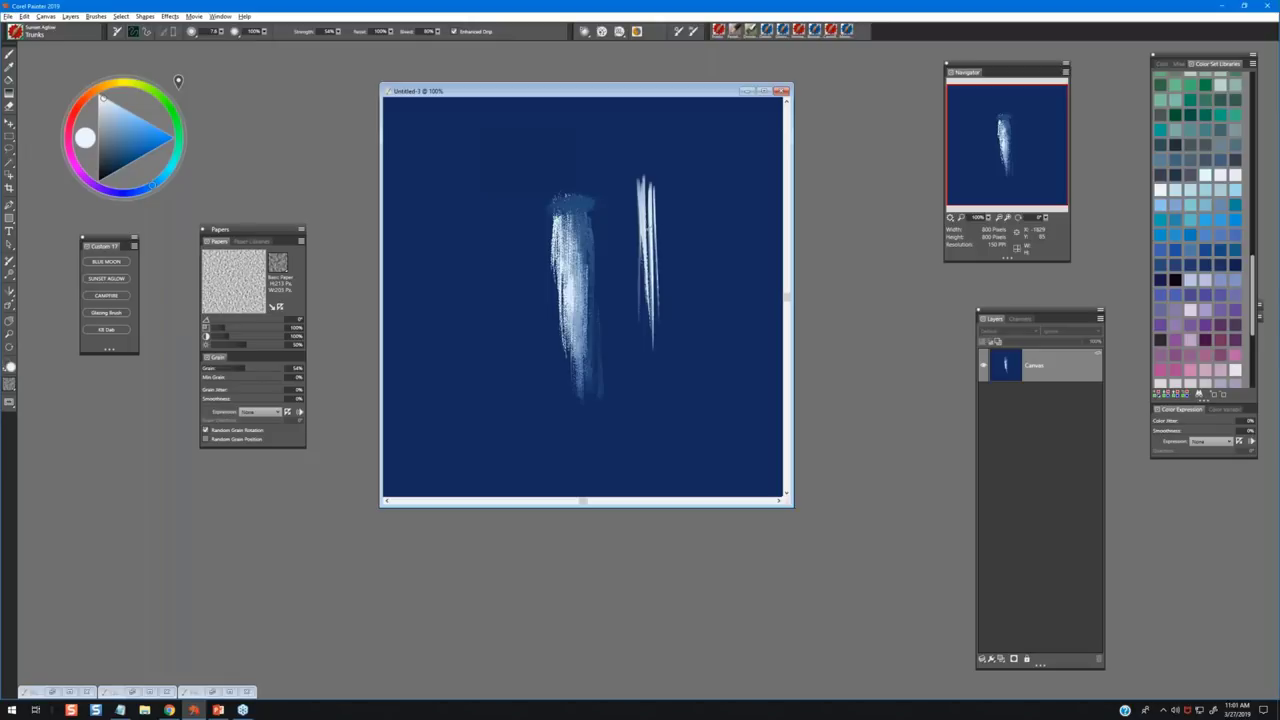
drag(648, 204, 650, 364)
mouse_move(656, 214)
mouse_down()
mouse_move(659, 270)
mouse_move(652, 388)
mouse_up()
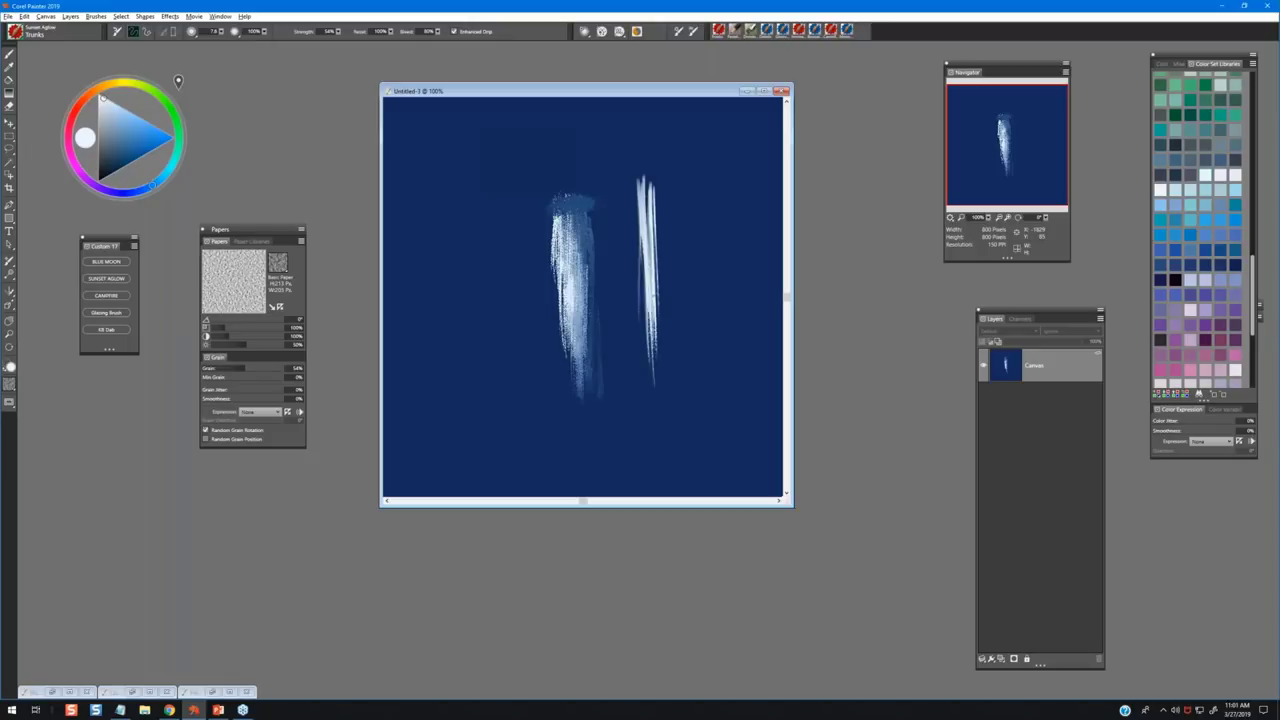
drag(652, 174, 654, 346)
mouse_move(653, 192)
mouse_down()
mouse_move(651, 388)
mouse_move(653, 376)
mouse_up()
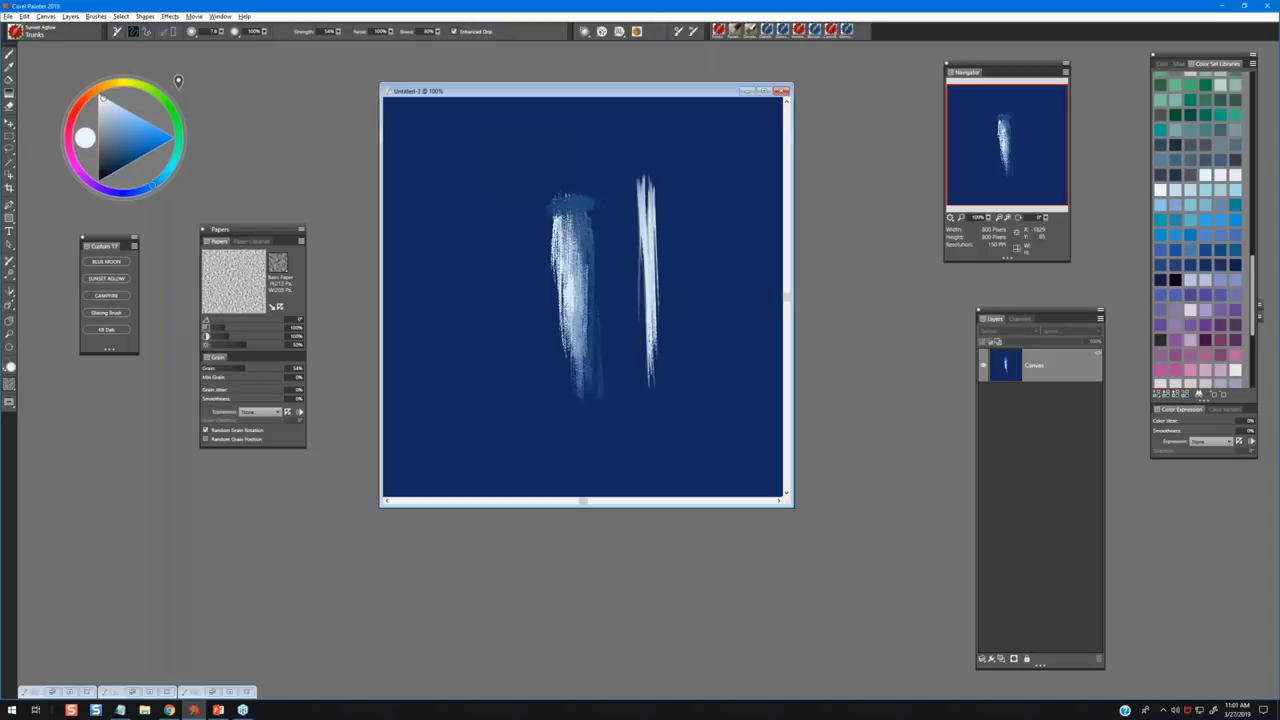
drag(656, 226, 656, 352)
drag(648, 210, 652, 406)
drag(654, 308, 656, 390)
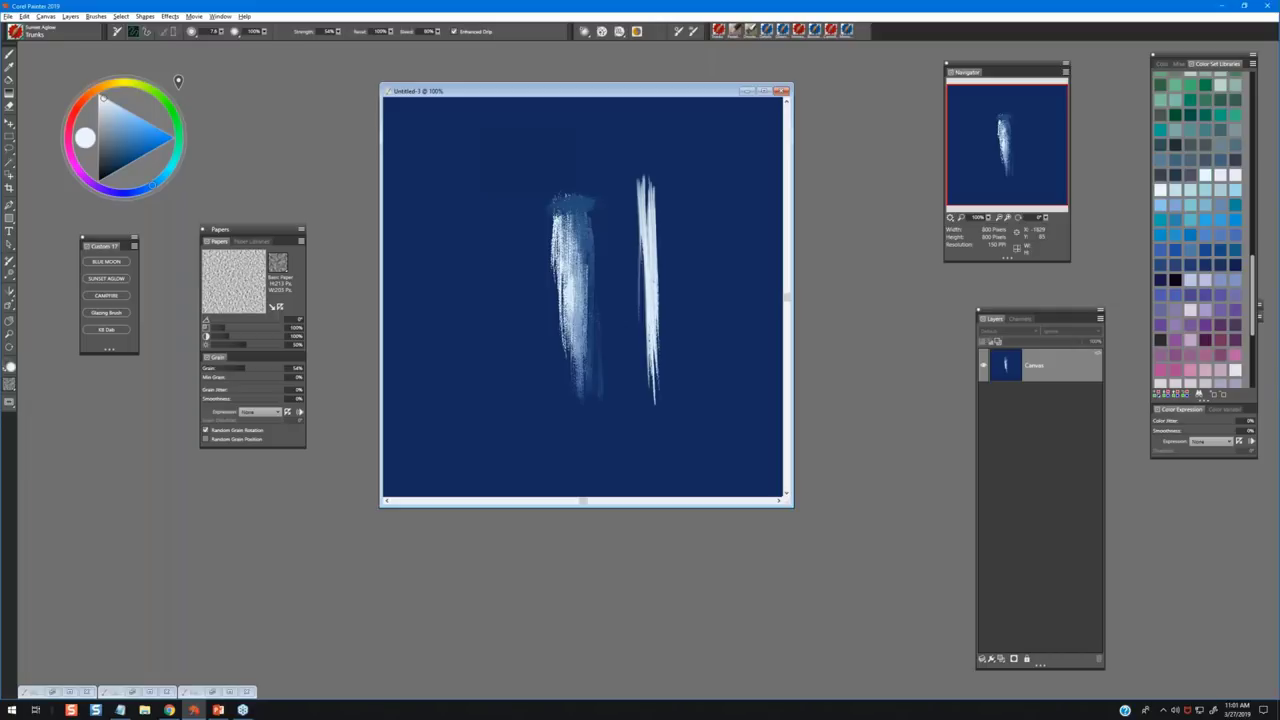
drag(656, 188, 656, 380)
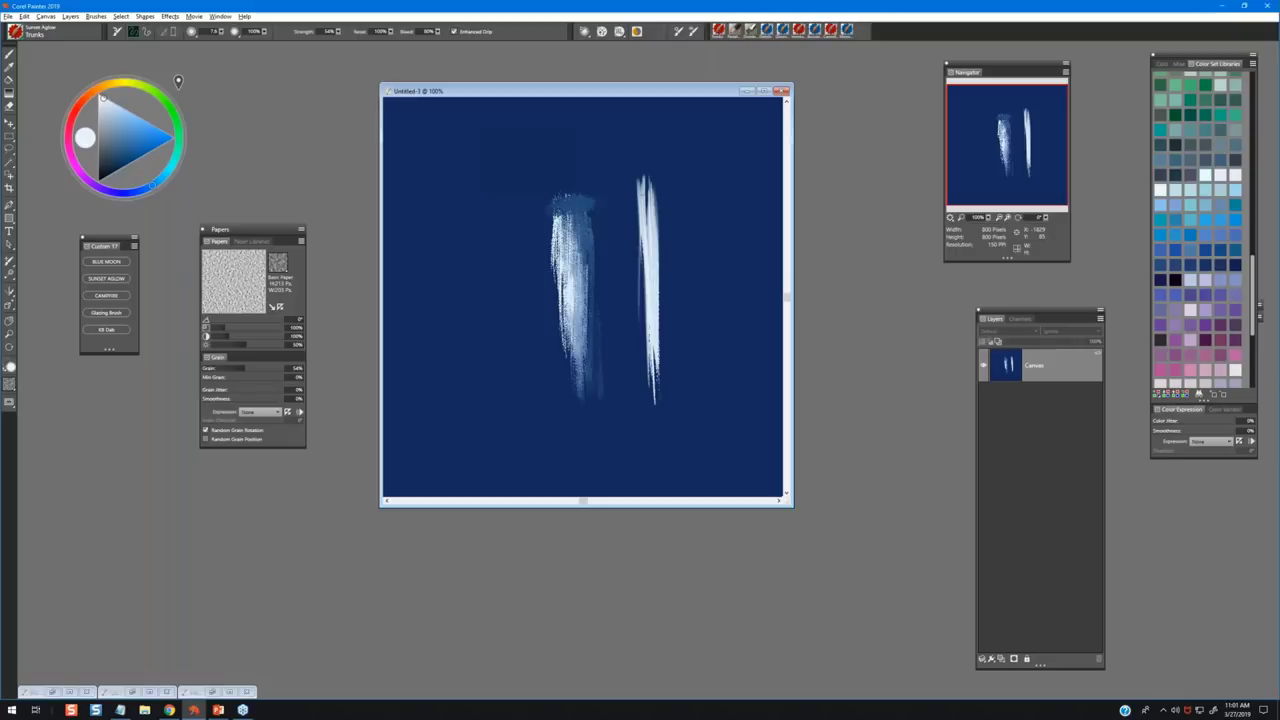
Widen the new trunk along its left edge with more pale strokes and extend its lower end into a thin taper curving slightly right.
drag(636, 184, 637, 330)
drag(644, 228, 644, 318)
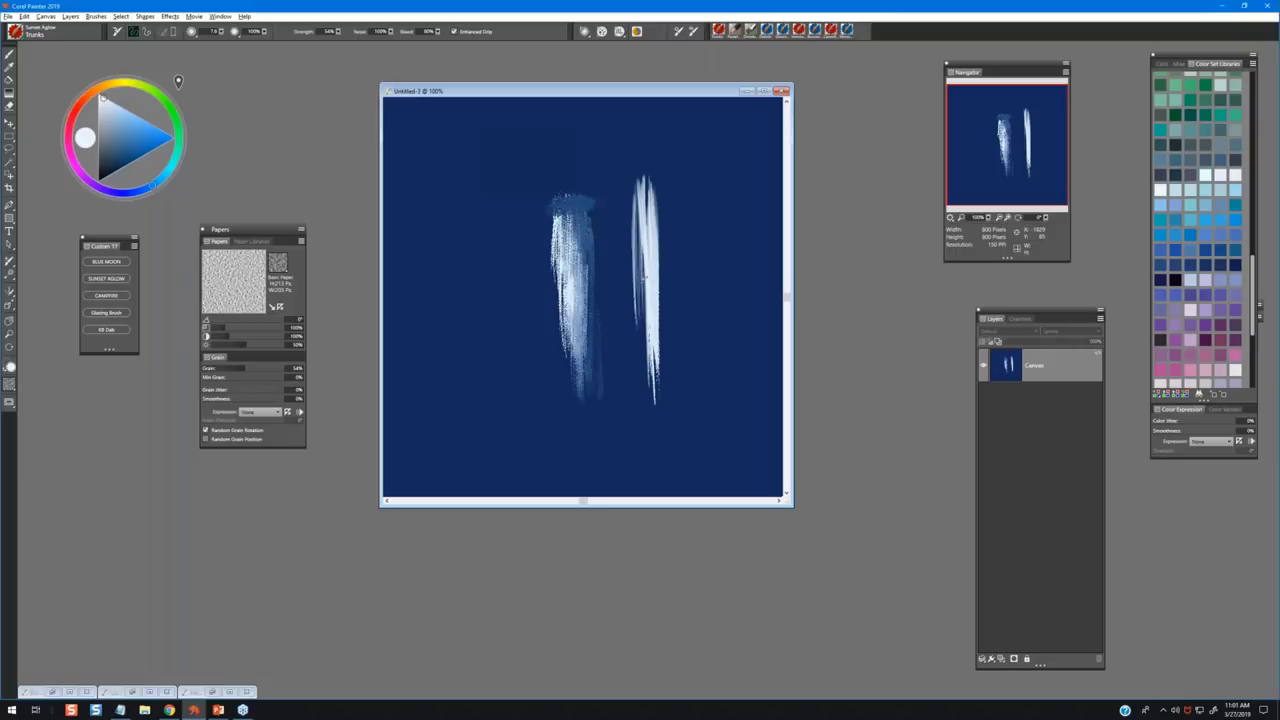
mouse_move(640, 186)
mouse_down()
mouse_move(642, 352)
mouse_move(640, 262)
mouse_move(649, 314)
mouse_up()
drag(642, 242, 642, 292)
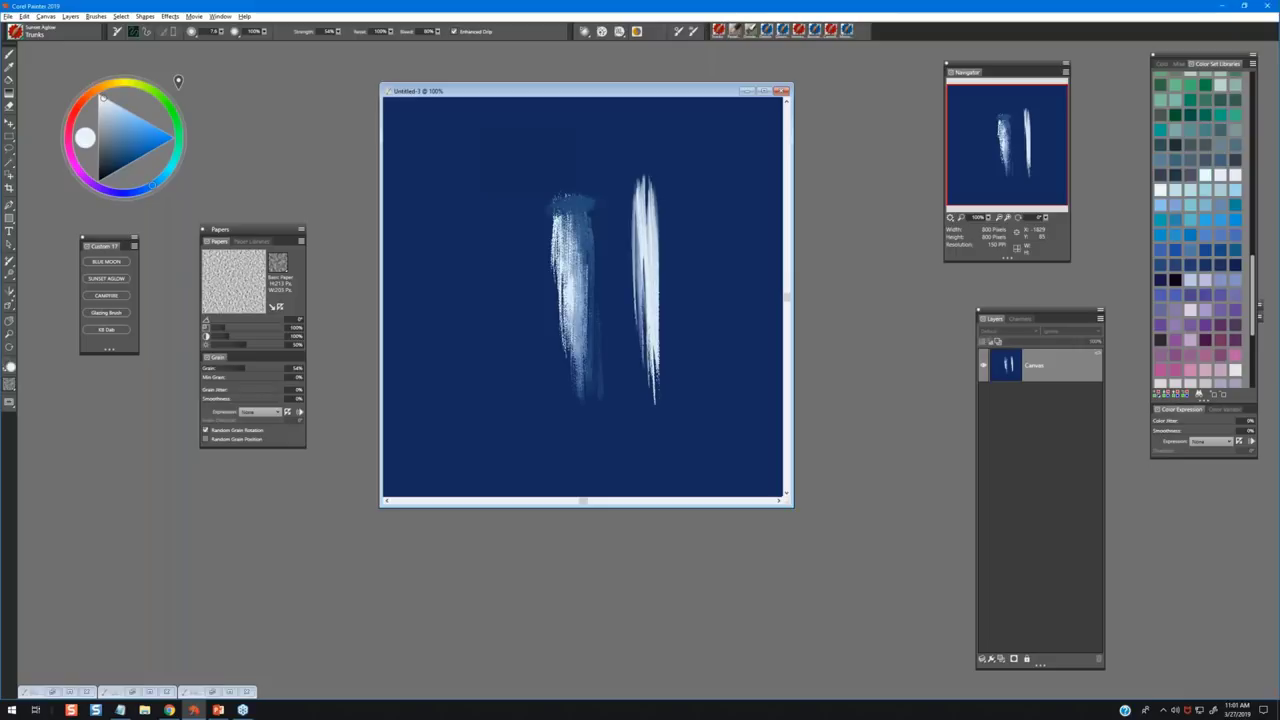
drag(643, 196, 653, 388)
mouse_move(647, 298)
mouse_down()
mouse_move(654, 410)
mouse_move(664, 406)
mouse_up()
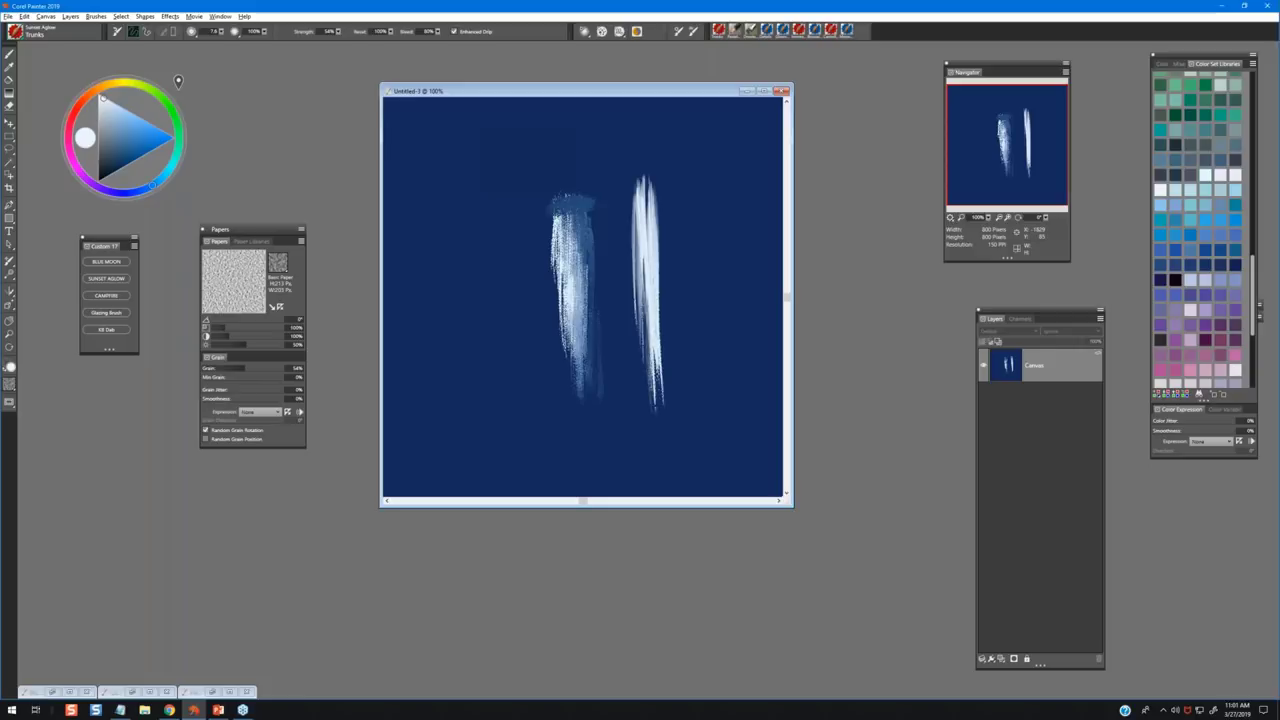
mouse_move(658, 360)
mouse_down()
mouse_move(668, 440)
mouse_move(658, 424)
mouse_up()
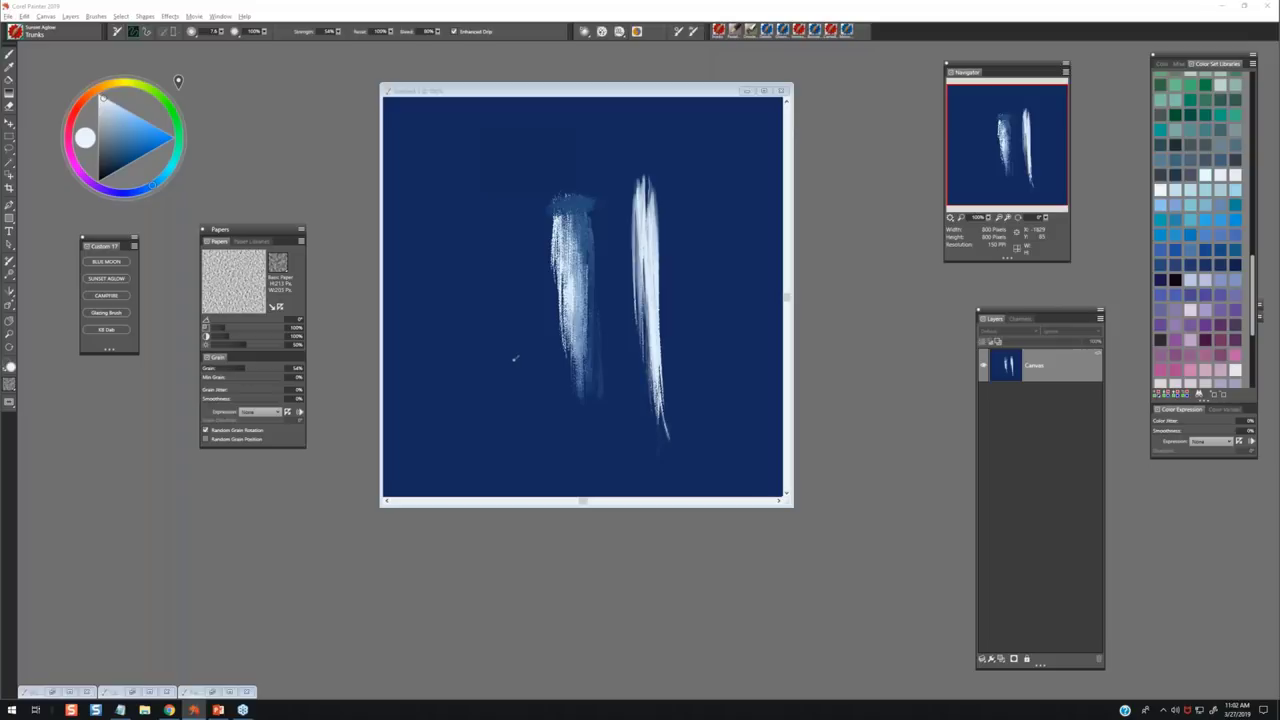
click(515, 358)
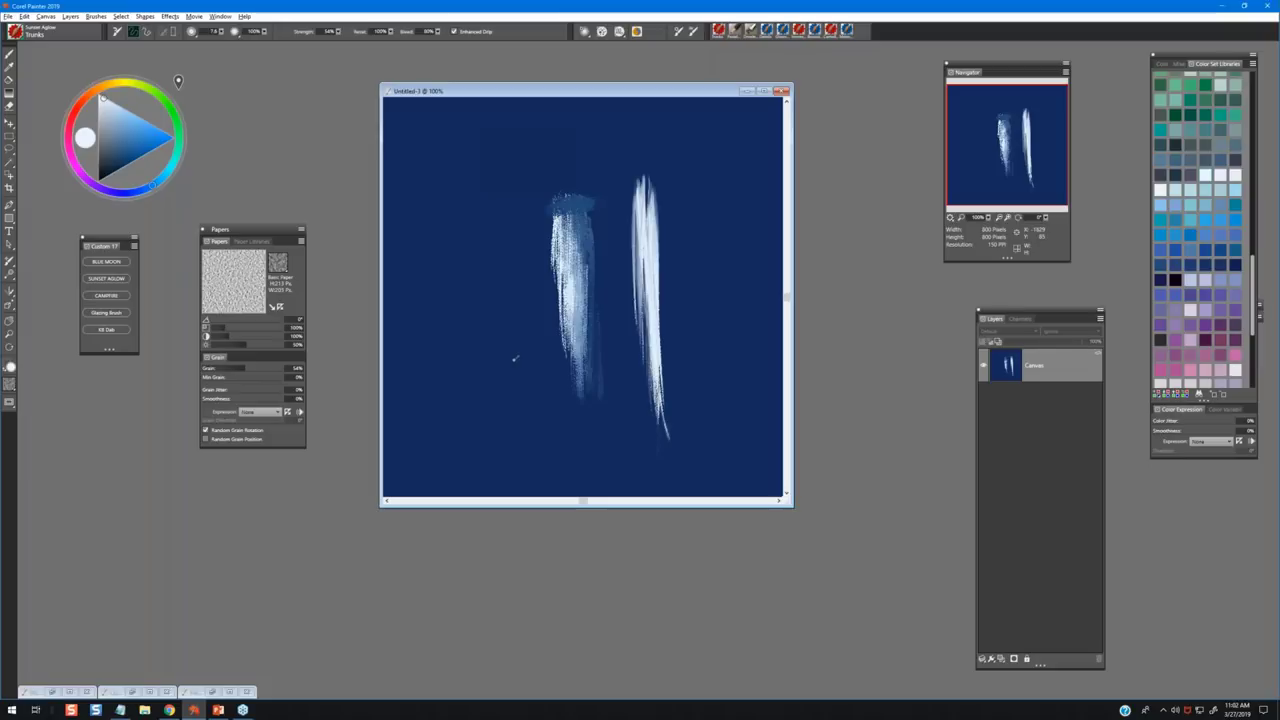